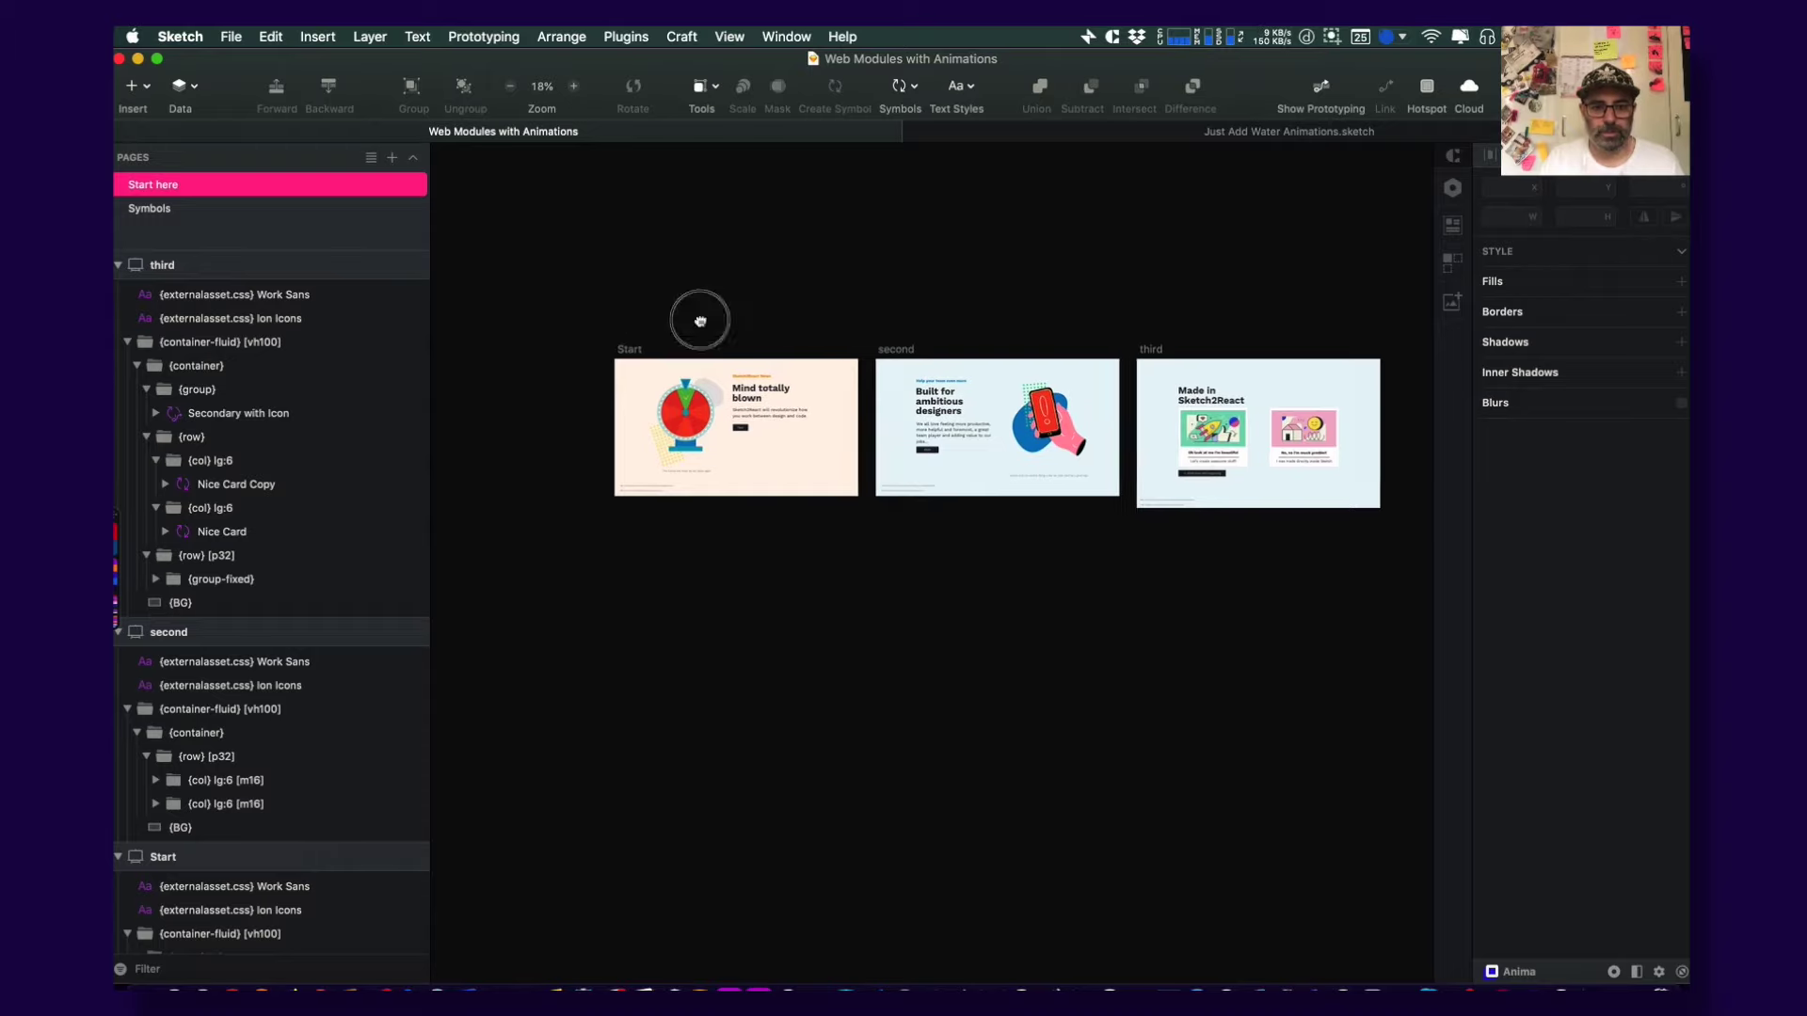
Paste the Animate.css animation list onto the Start here page, beside the Start artboard
key("super+v")
left_click_drag(946, 299, 1108, 429)
left_click(1107, 302)
scroll(646, 282, "right", 5)
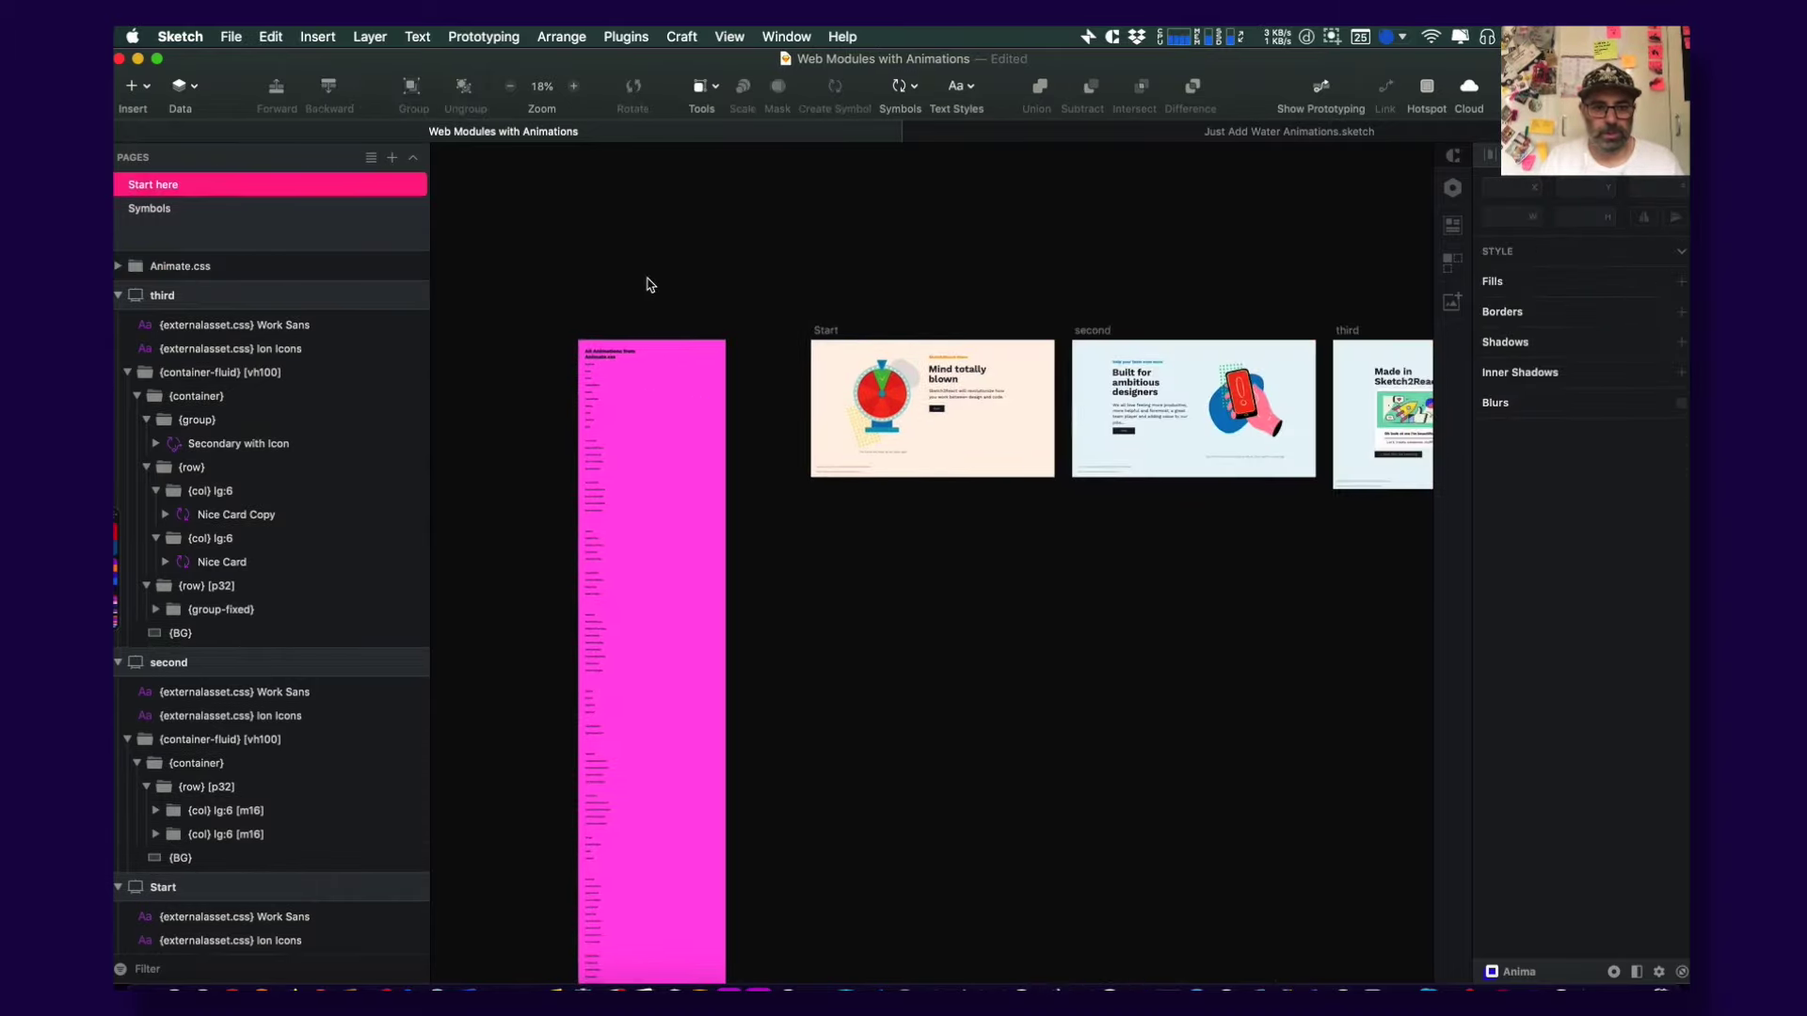
left_click(565, 291)
Examine the animation names in the pasted Animate.css list and compare its placement with the Start artboard
scroll(565, 301, "up", 3)
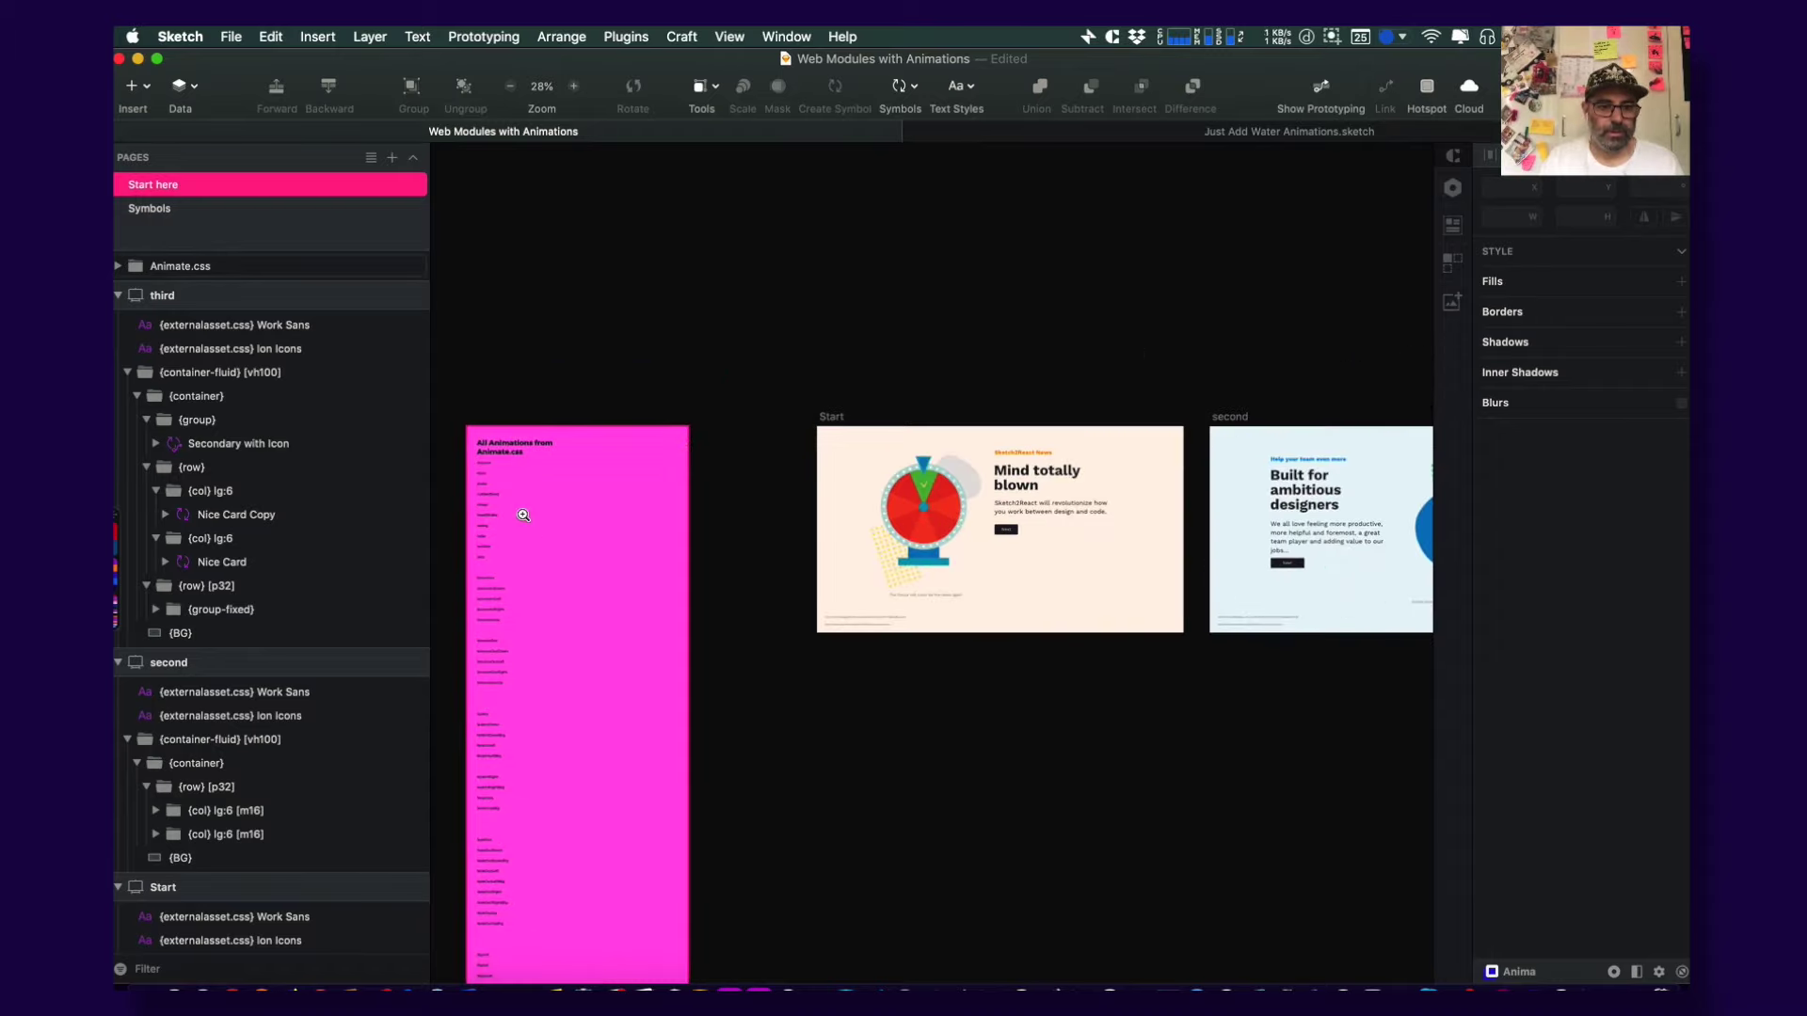
scroll(523, 514, "up", 5)
scroll(696, 513, "left", 8)
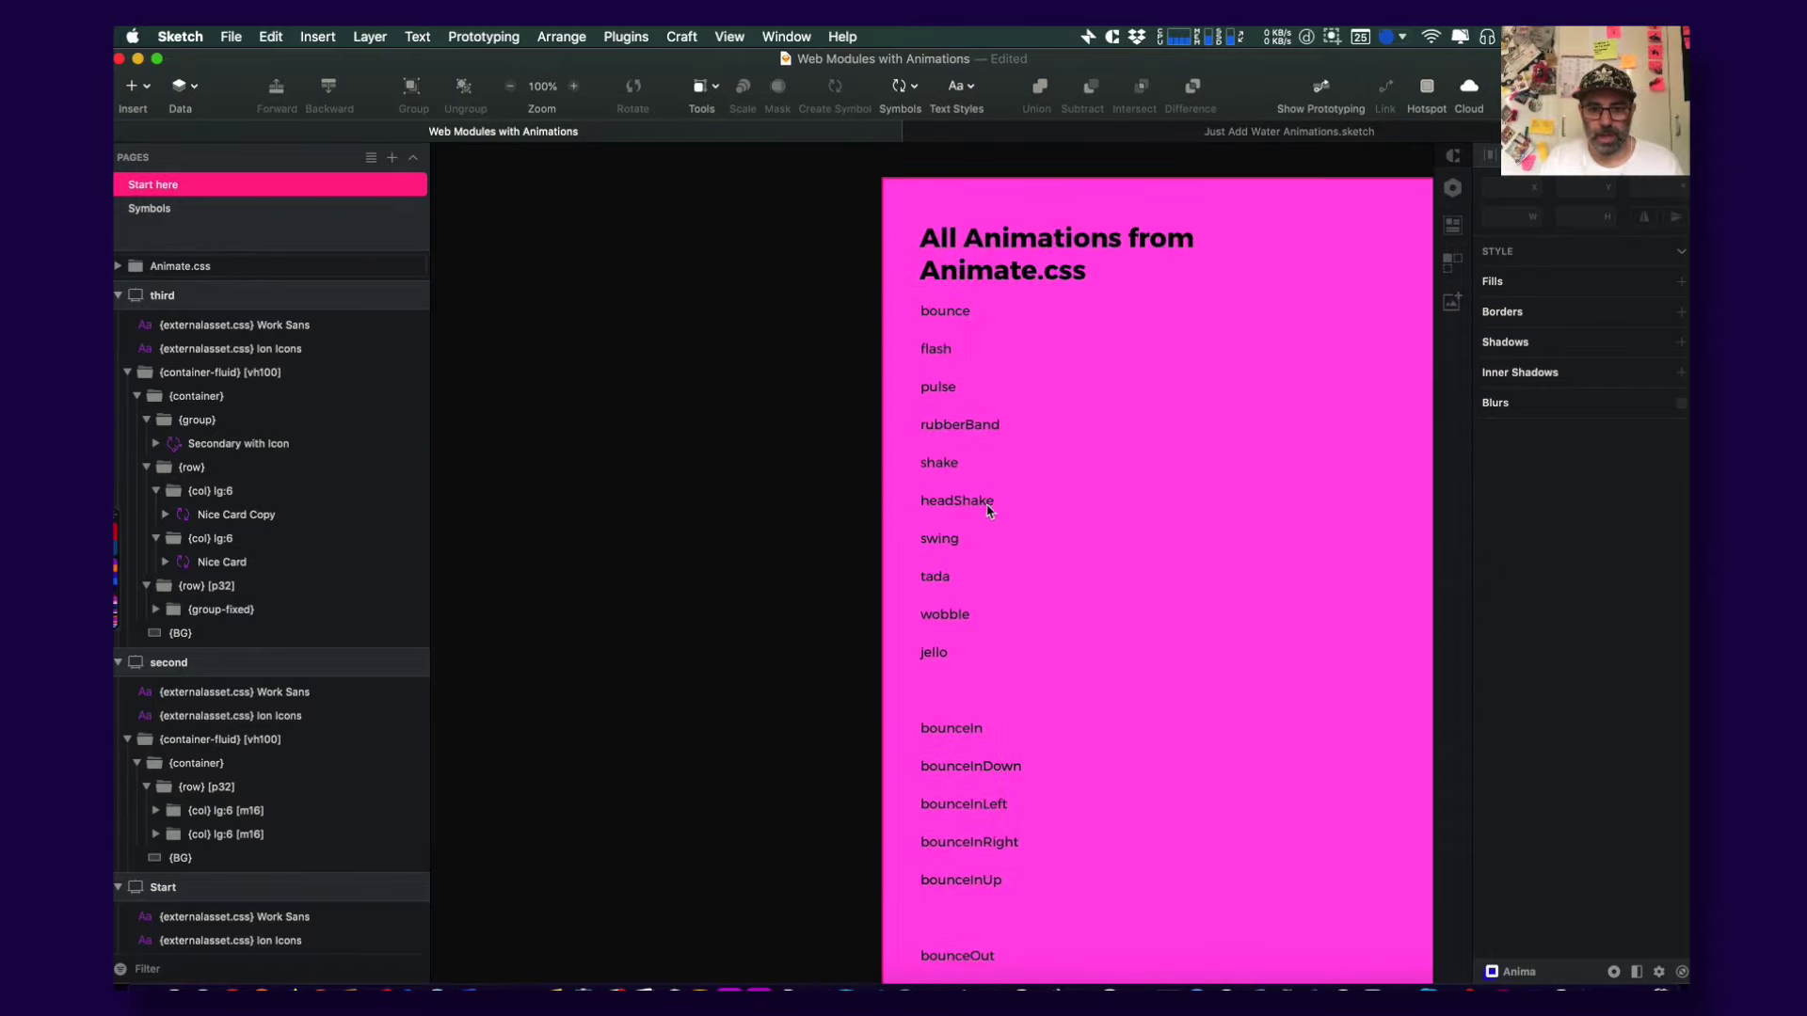
scroll(754, 489, "down", 5)
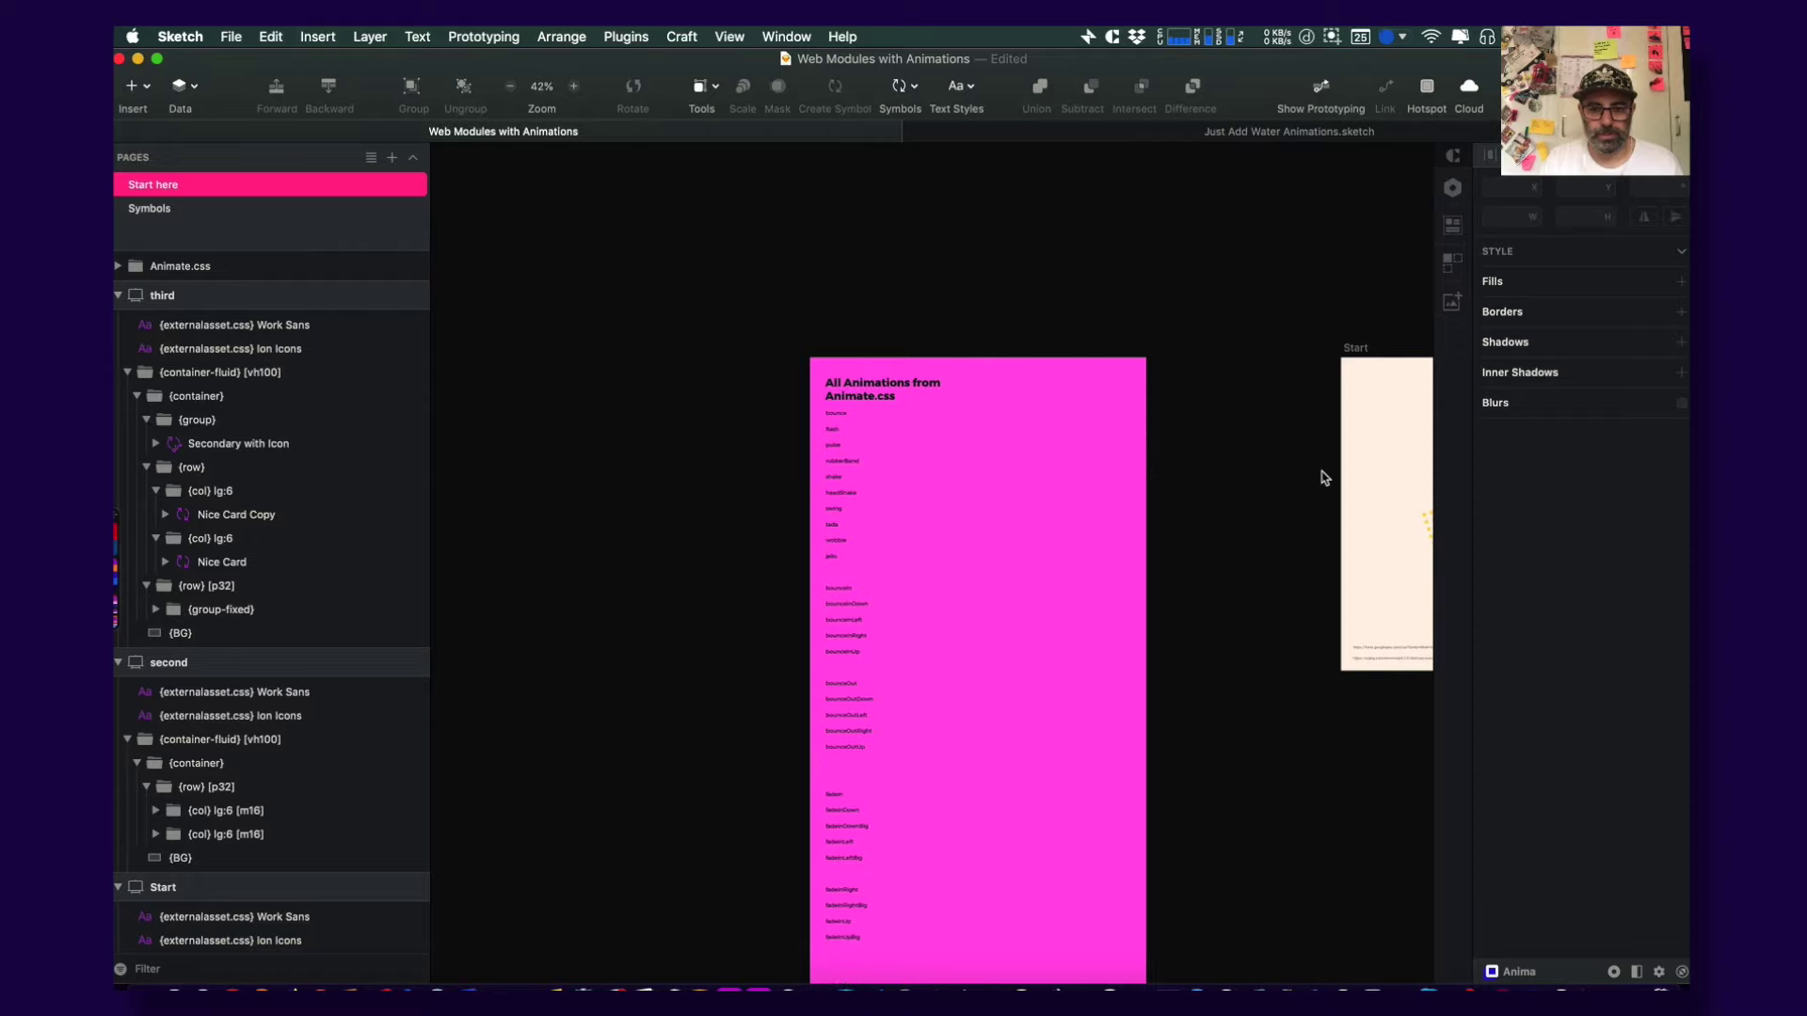
scroll(832, 424, "right", 10)
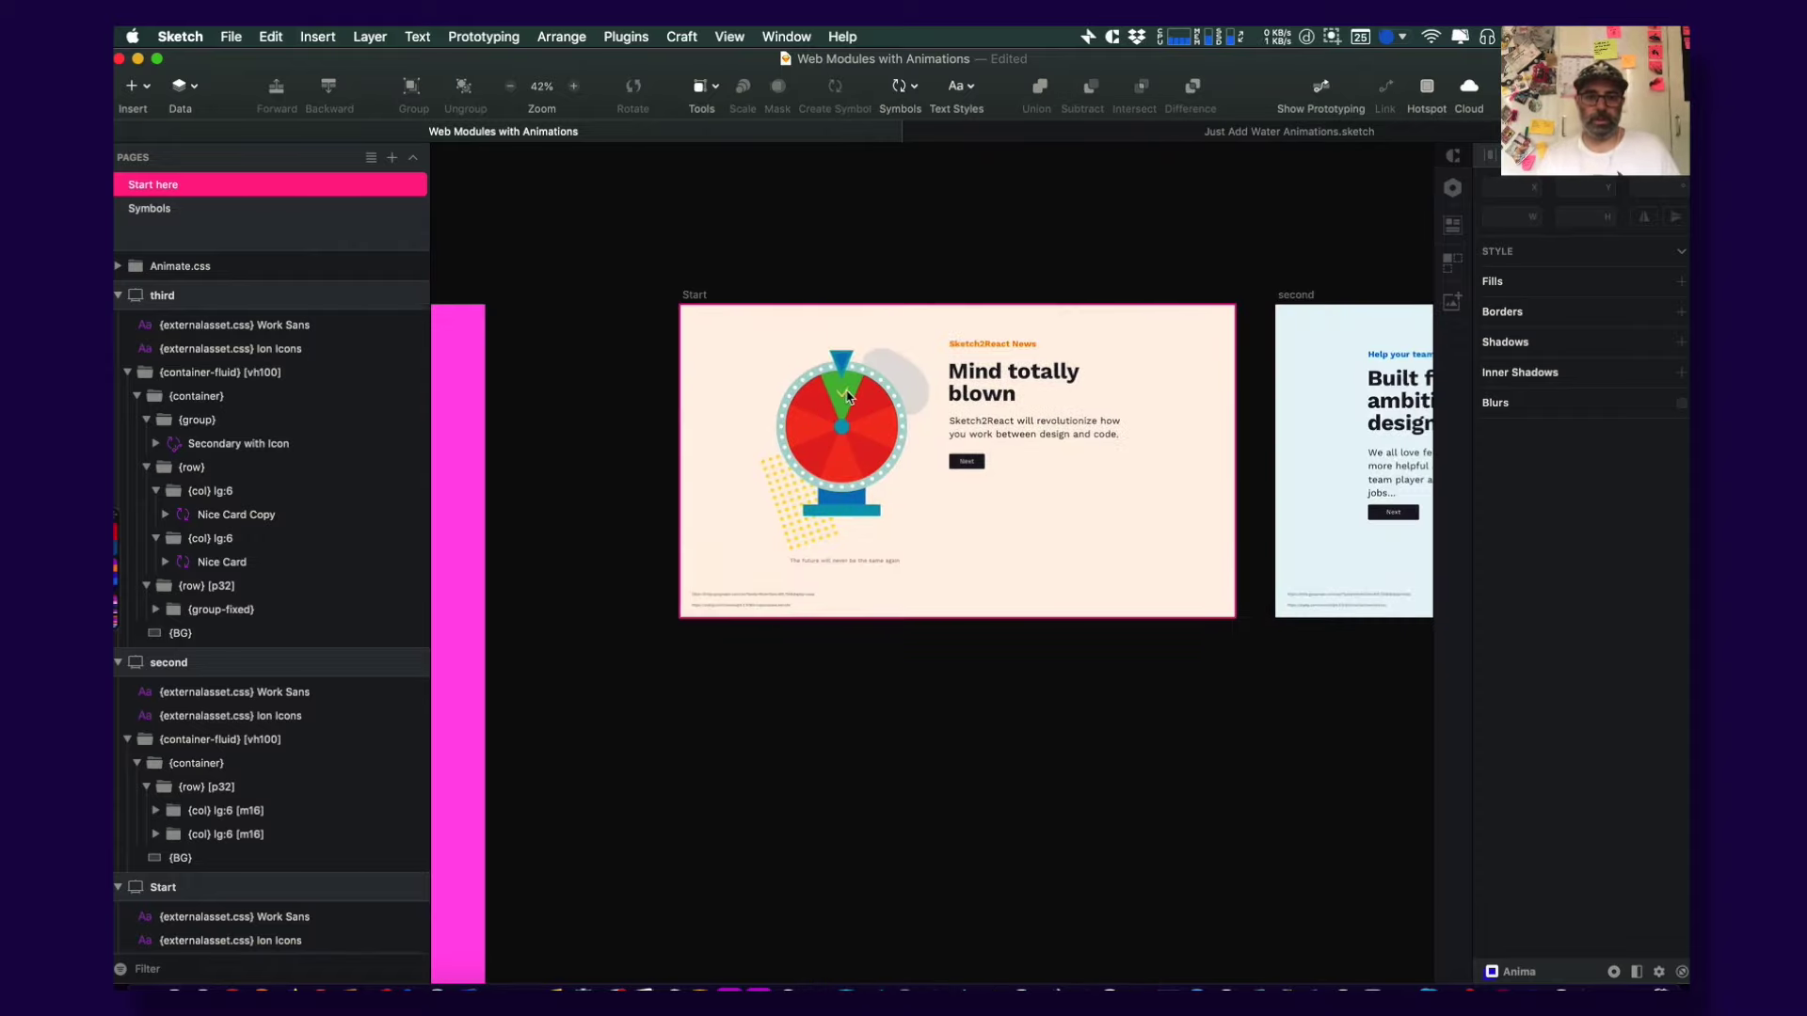
Switch to the Sketch2React Code App and dismiss the software update dialog
key("super+Tab")
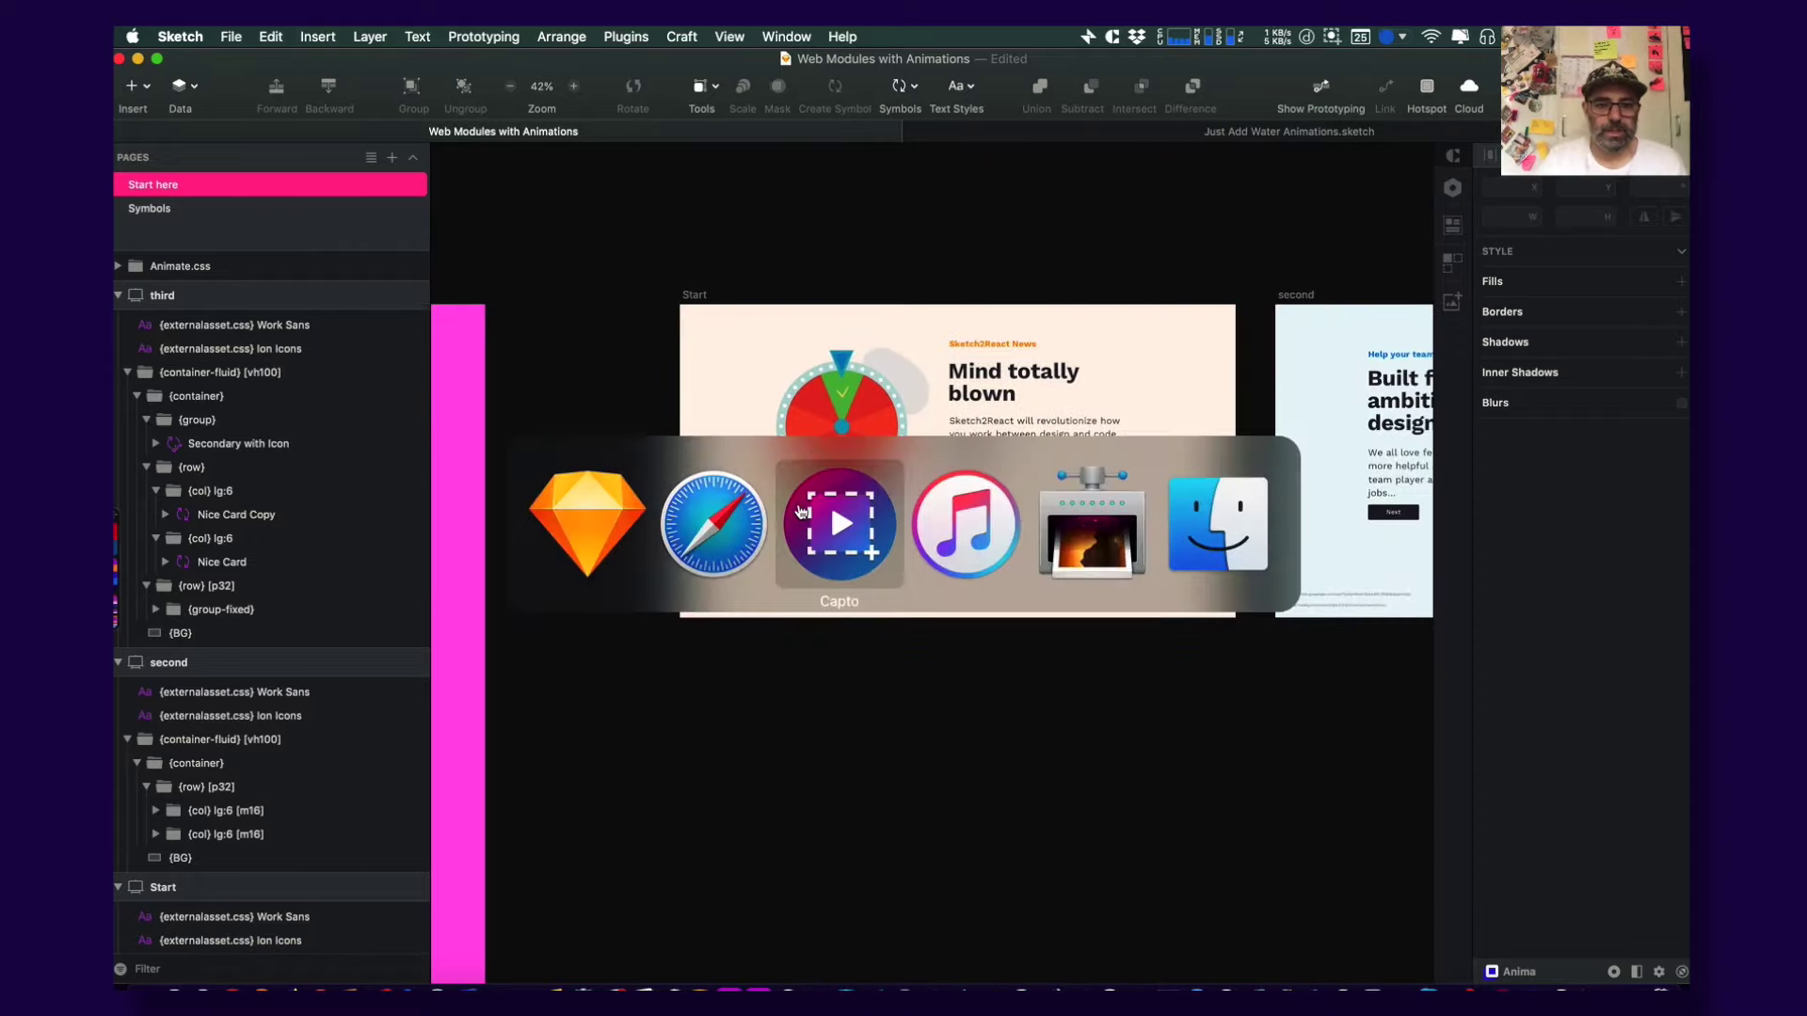
left_click(727, 978)
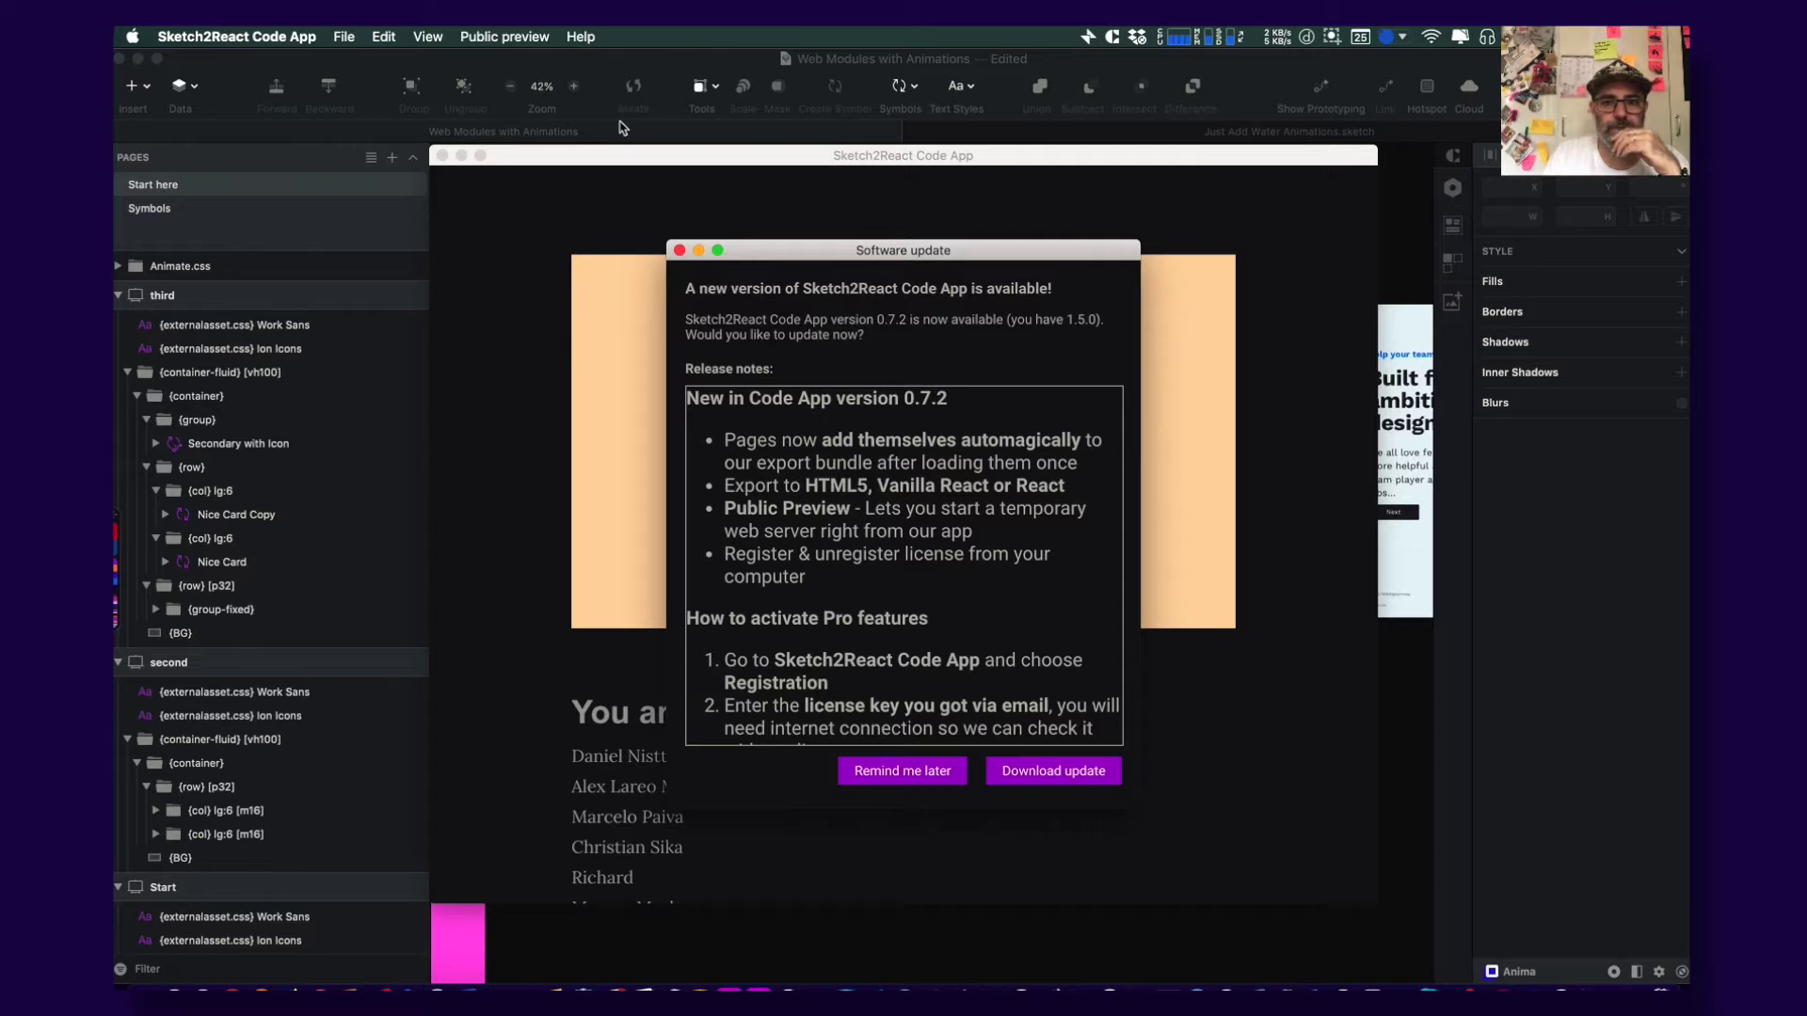
left_click(680, 251)
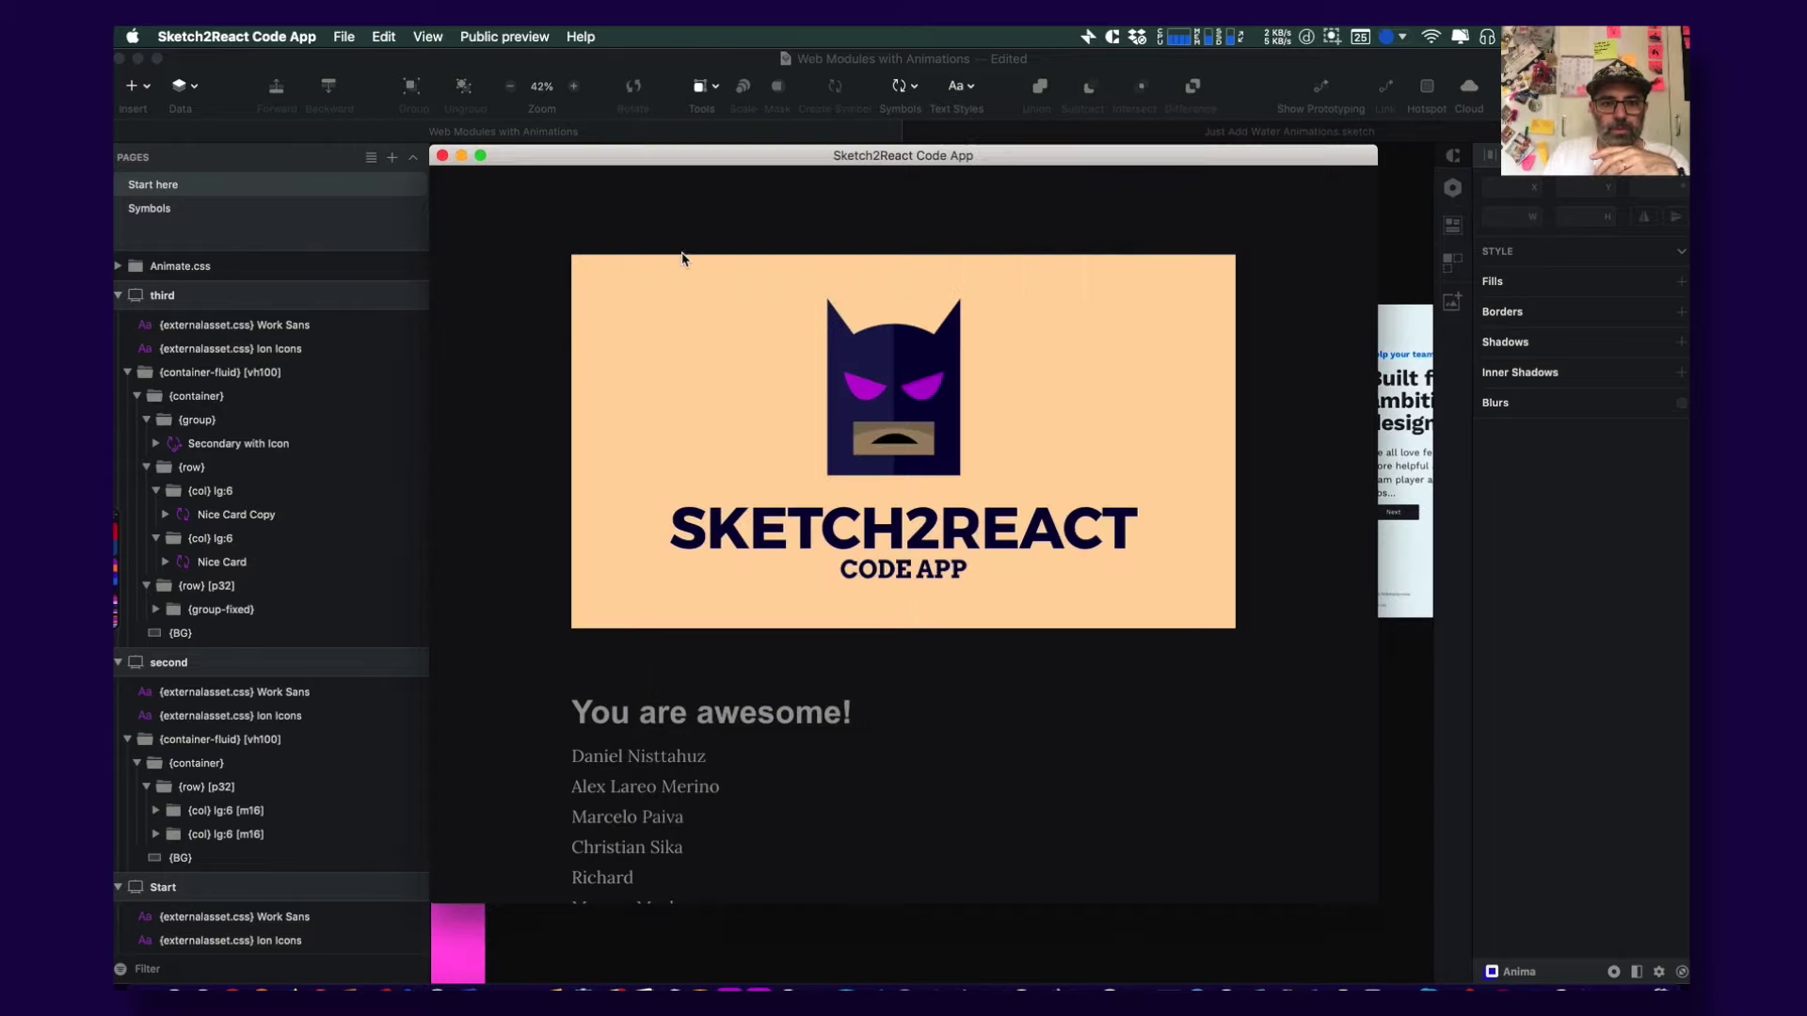
Load the web modules Sketch file from the recent files and preview its Start artboard
left_click(341, 36)
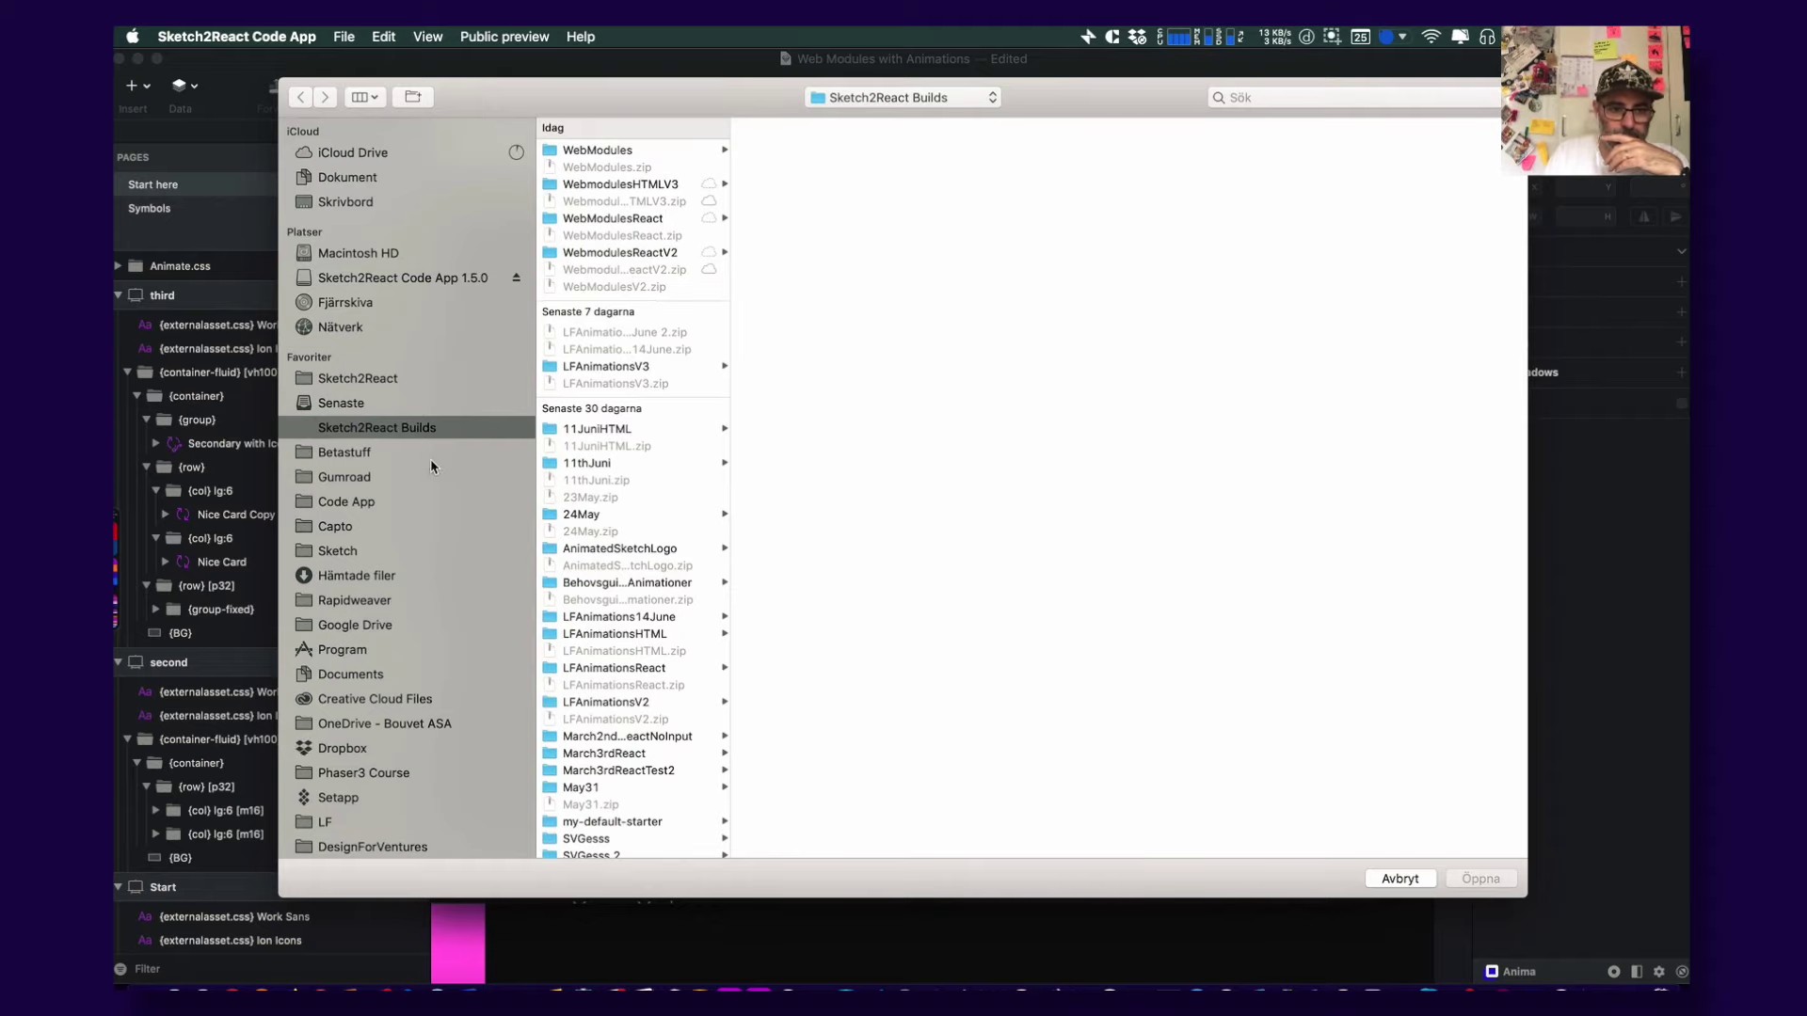
left_click(376, 403)
left_click(674, 167)
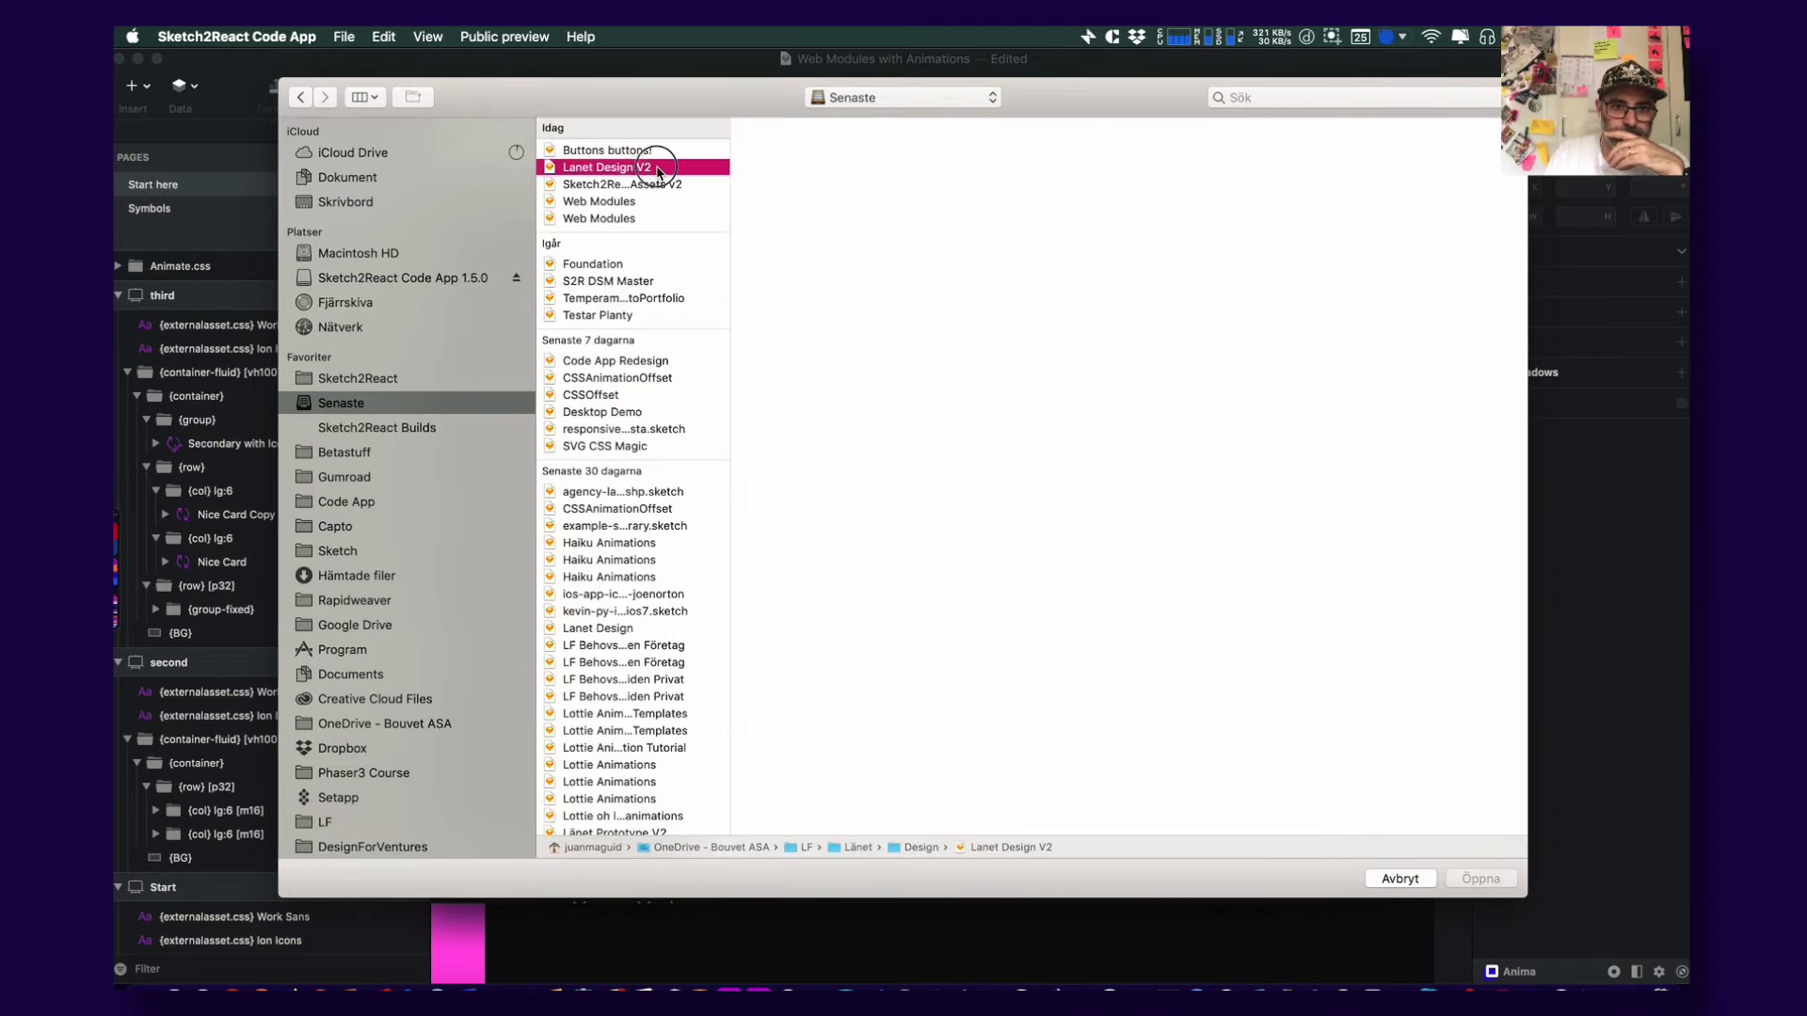
left_click(657, 184)
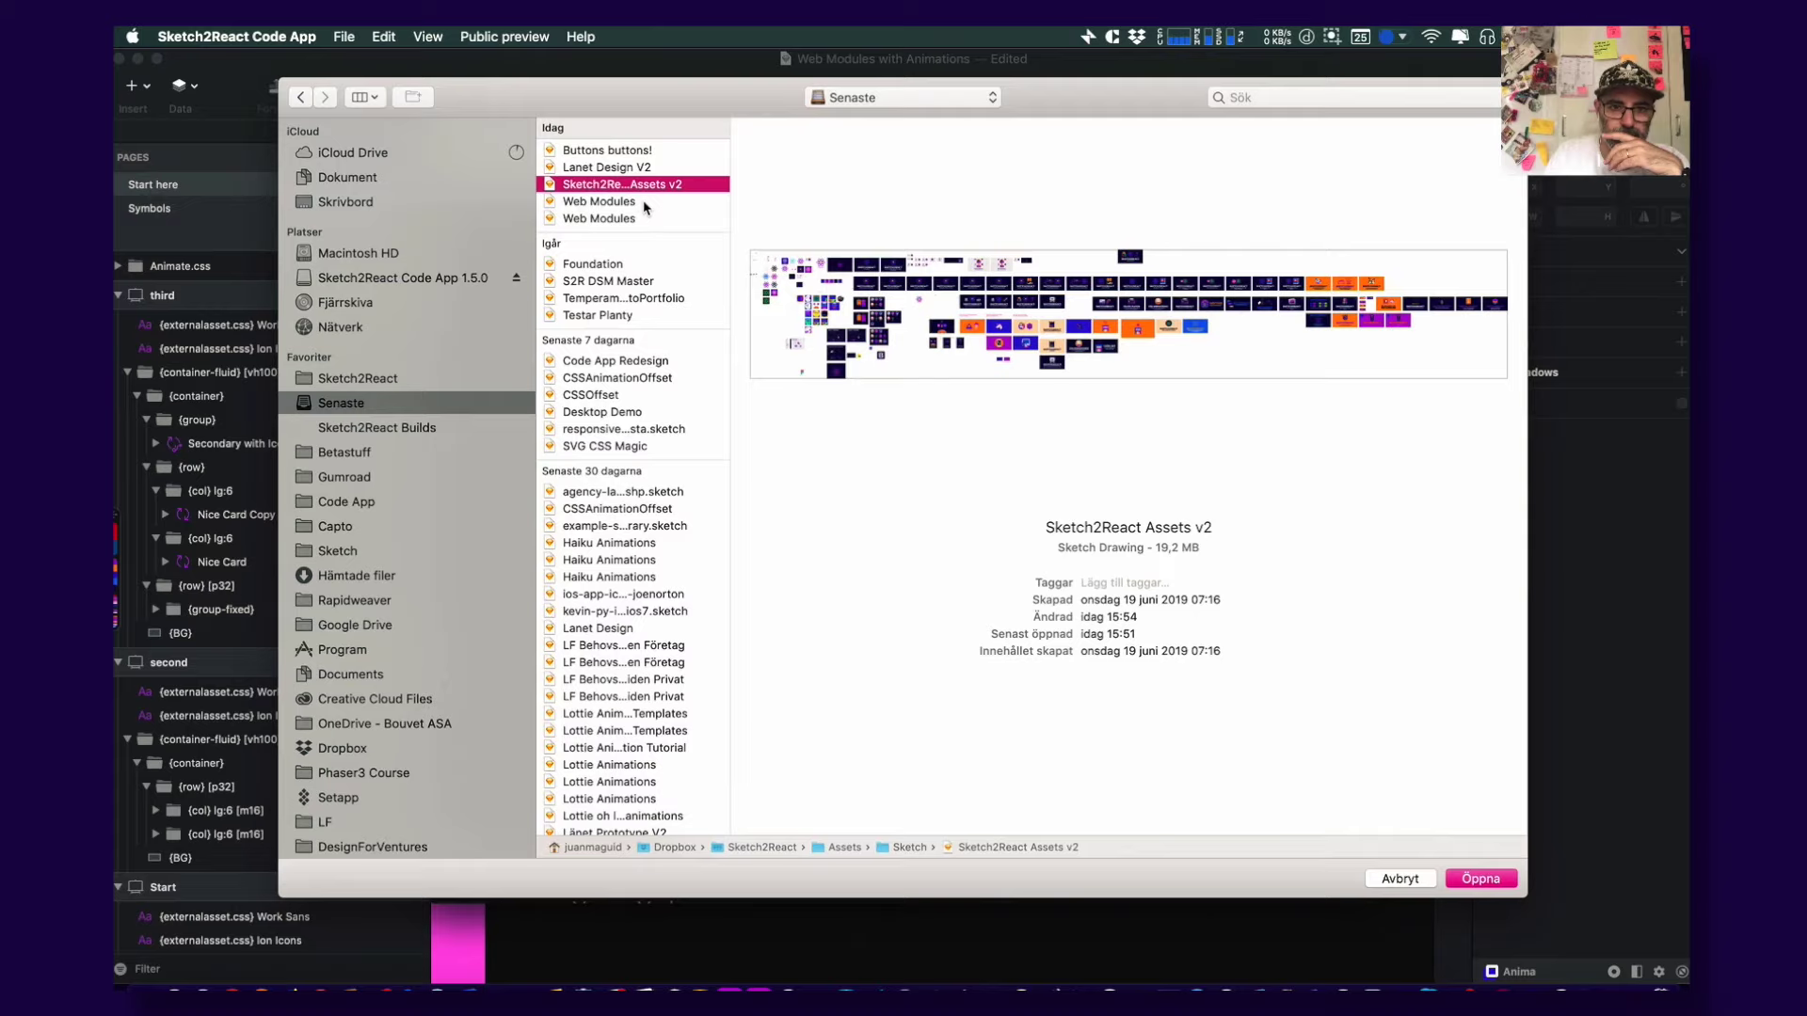
left_click(1333, 37)
left_click(1391, 76)
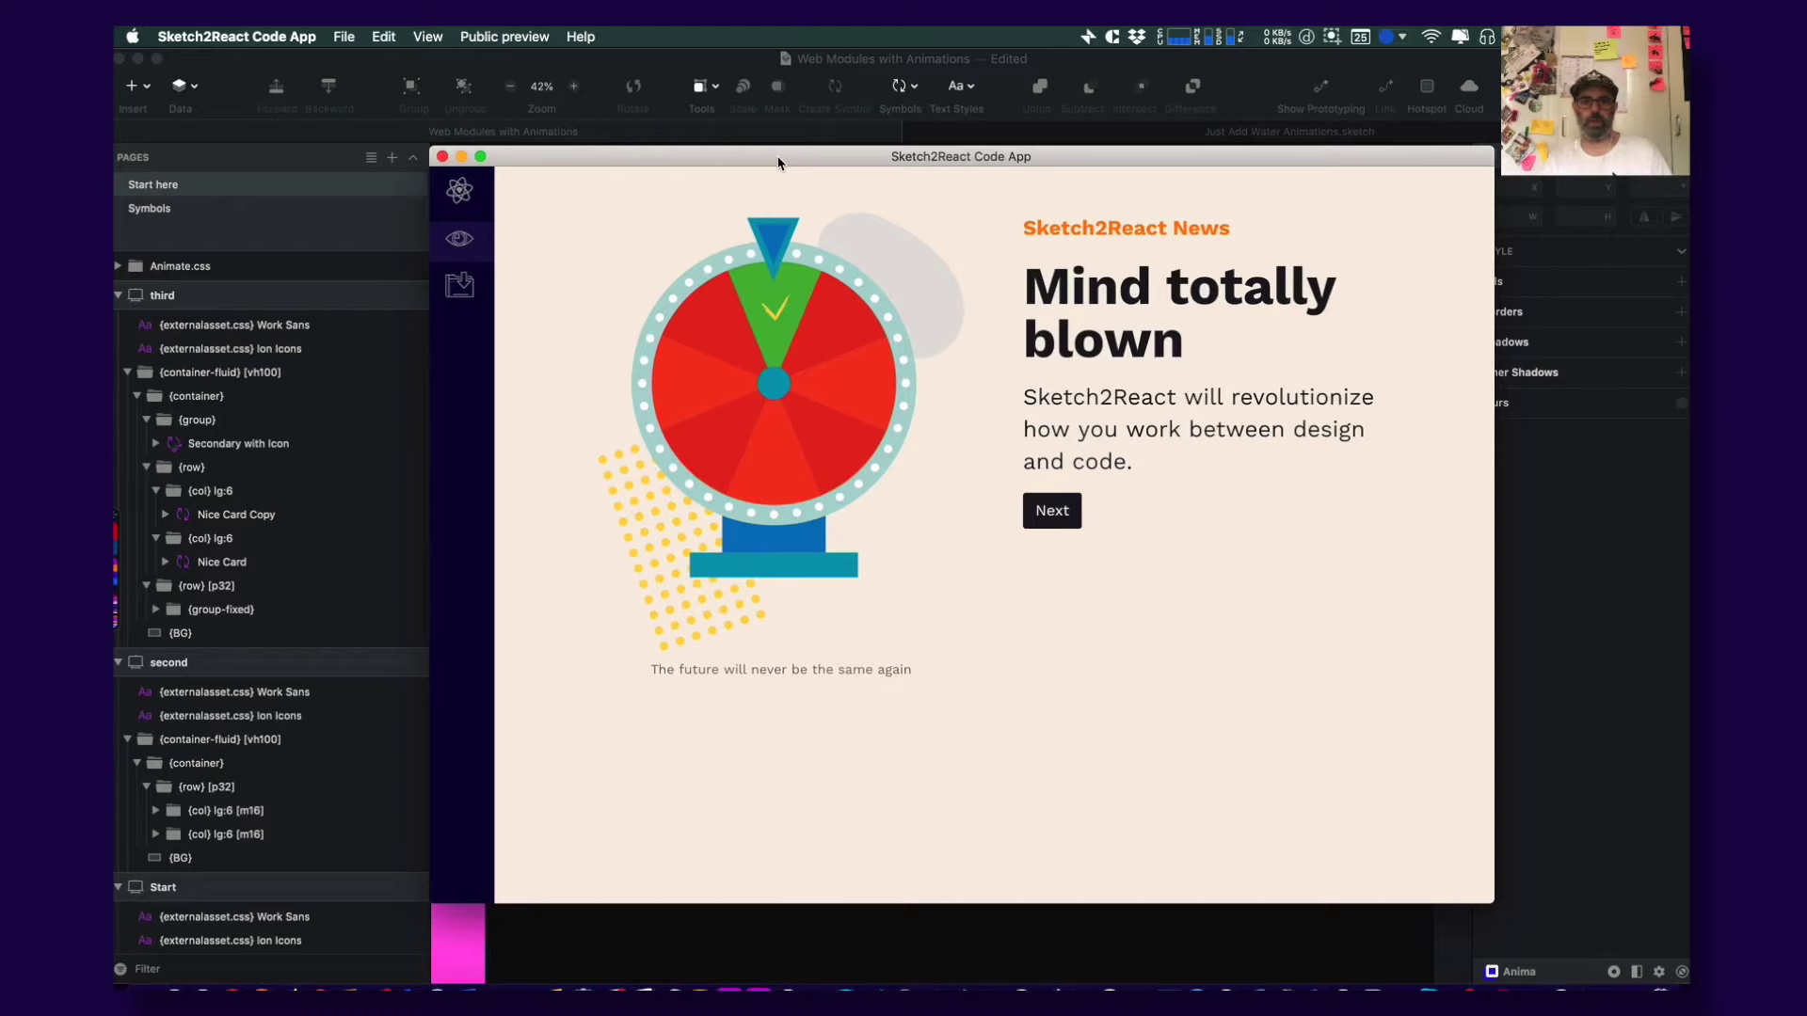
Preview the page flow from Start through the second page to the third, widening the preview window along the way
left_click_drag(778, 162, 750, 151)
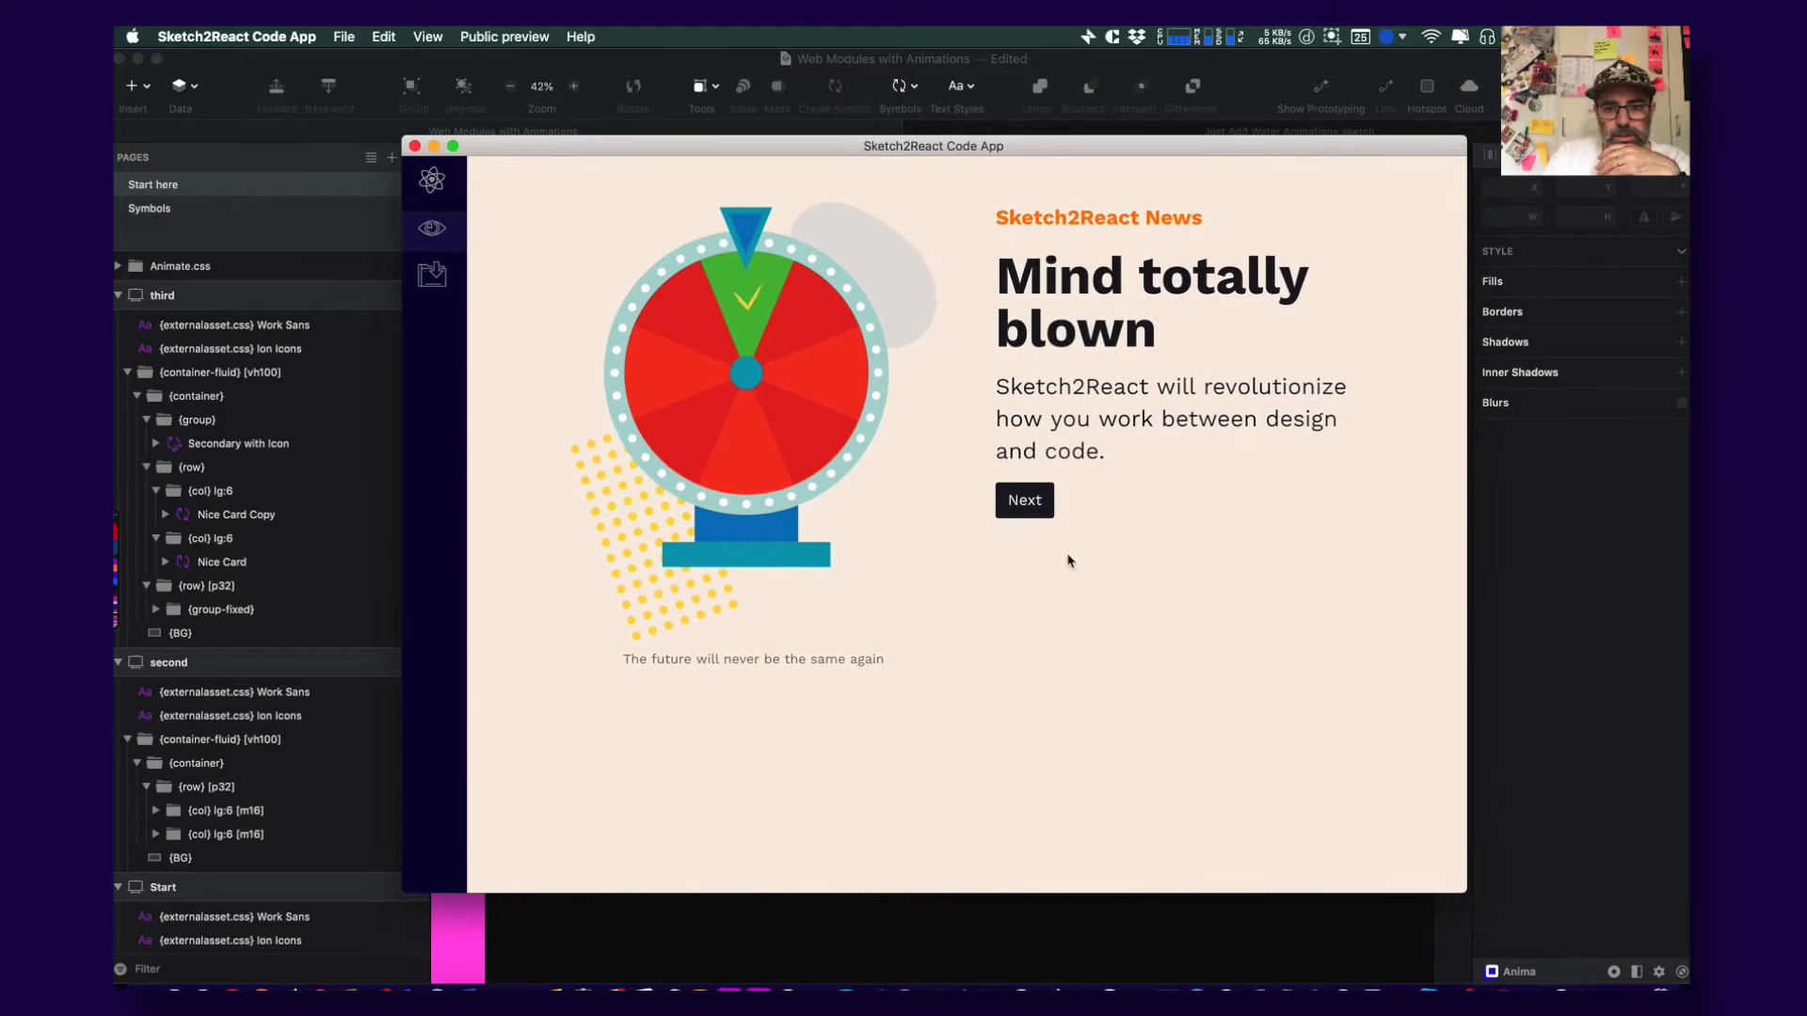
left_click(1025, 500)
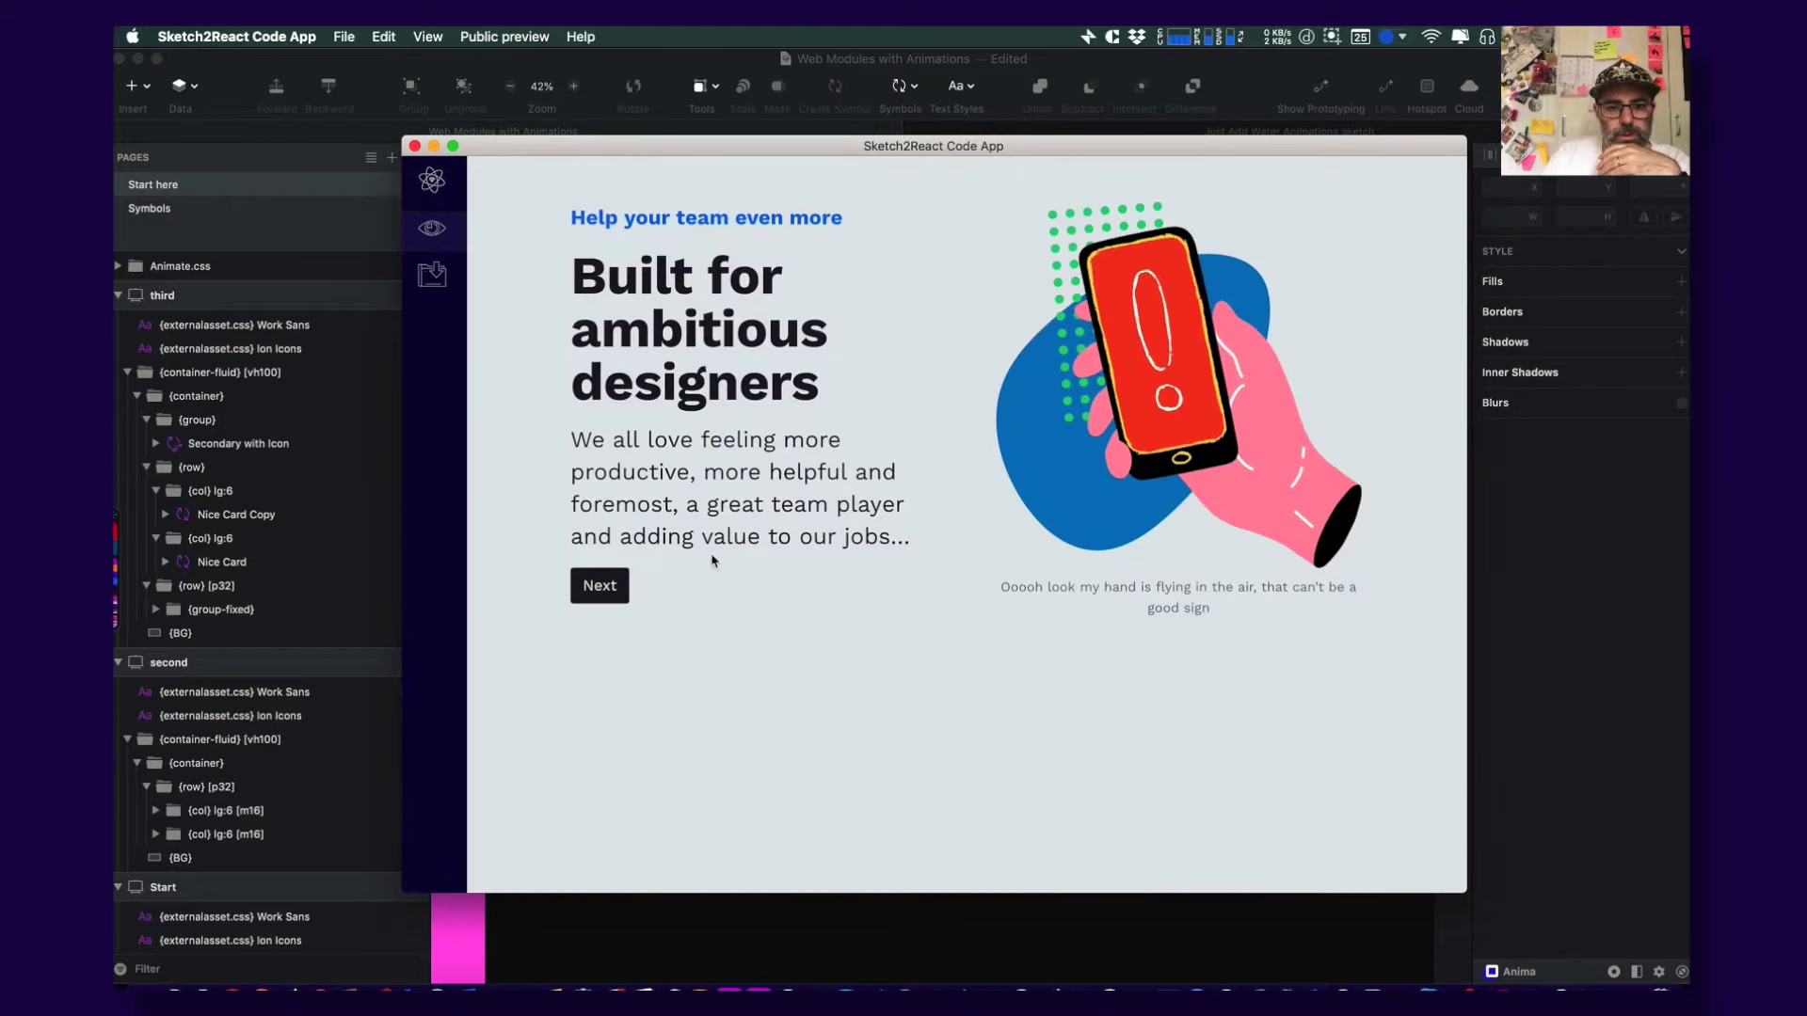
mouse_move(1465, 540)
left_mouse_down()
mouse_move(1675, 546)
mouse_move(1656, 549)
left_mouse_up()
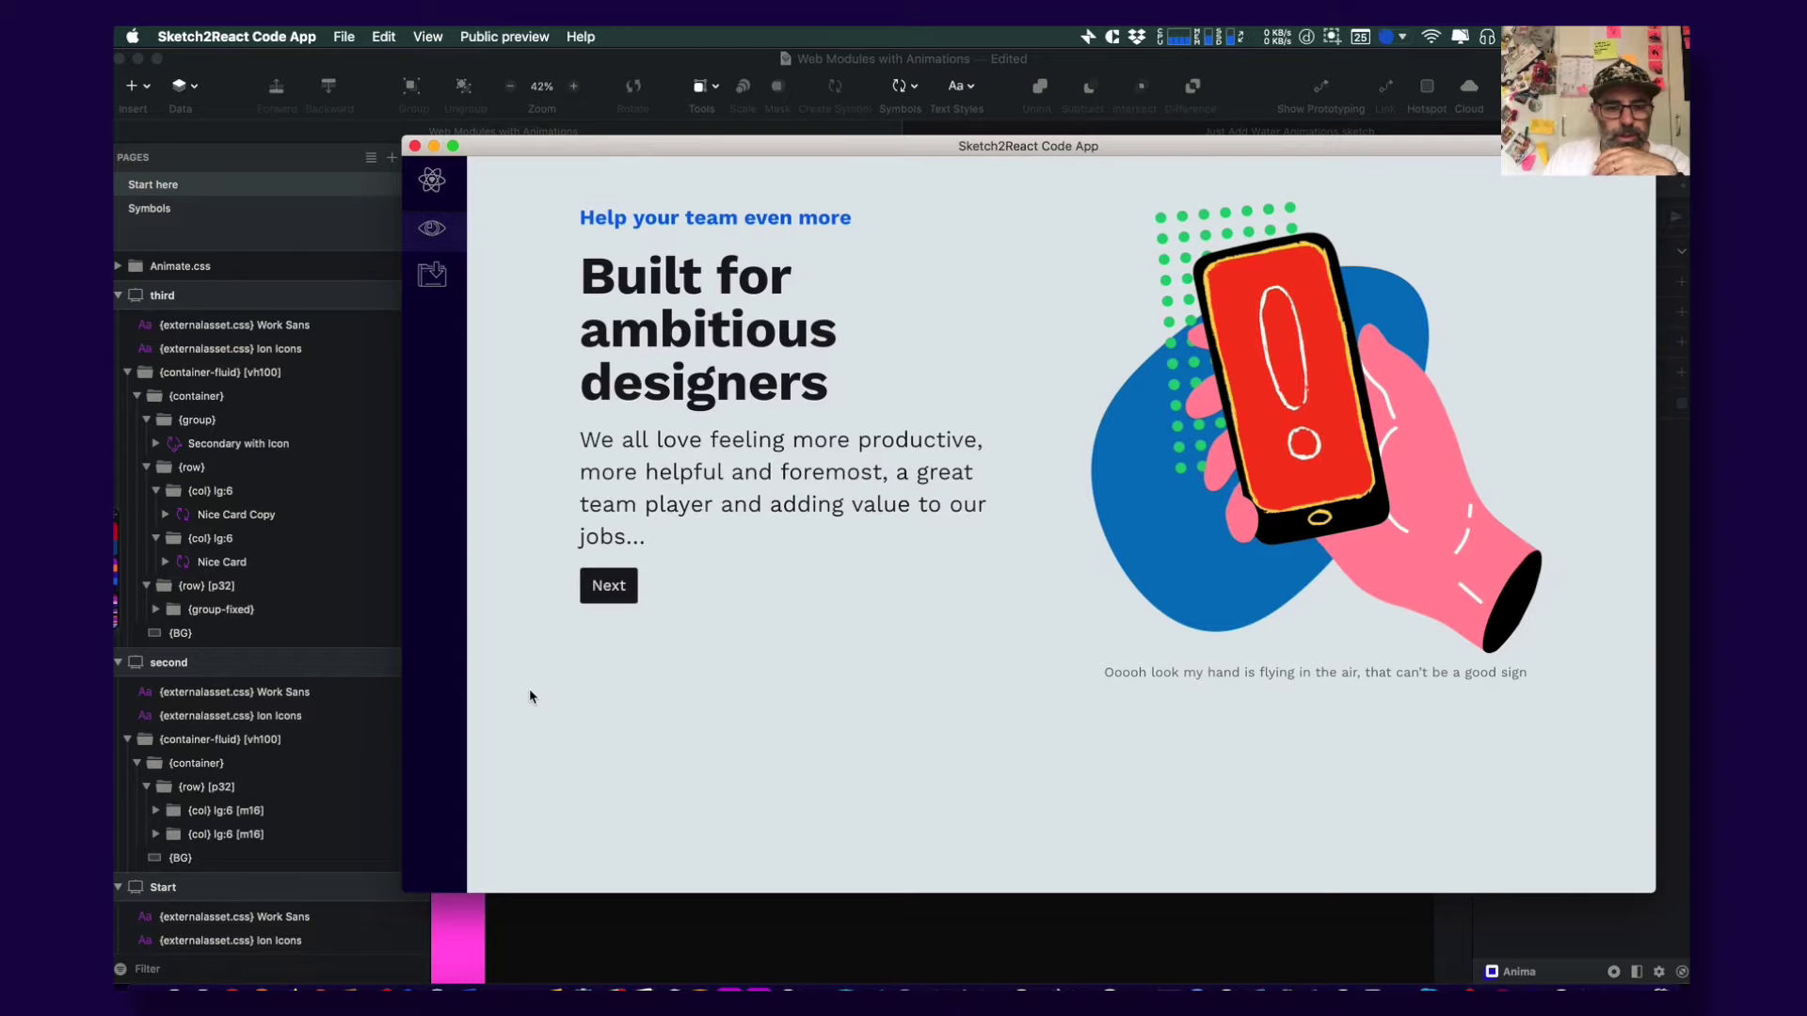
left_click(606, 610)
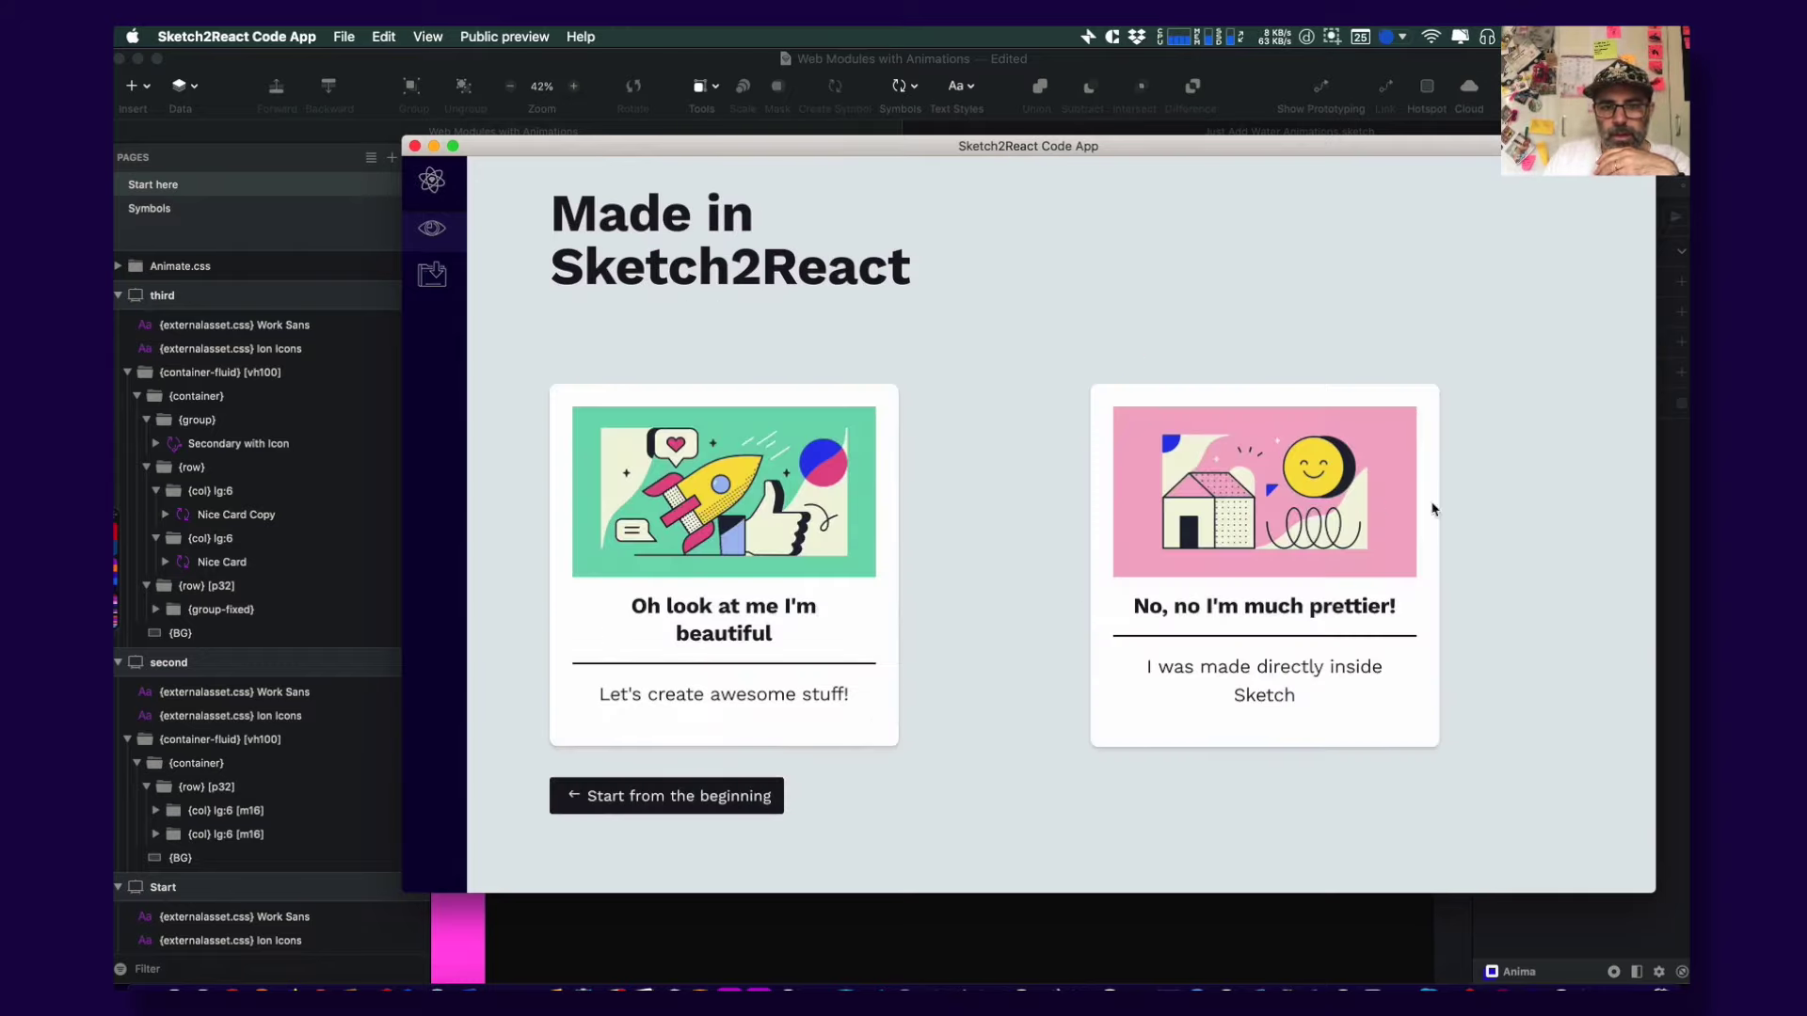
Check the third page's responsive layout at narrow and wide window widths, and return to the first page
left_click_drag(971, 142, 898, 99)
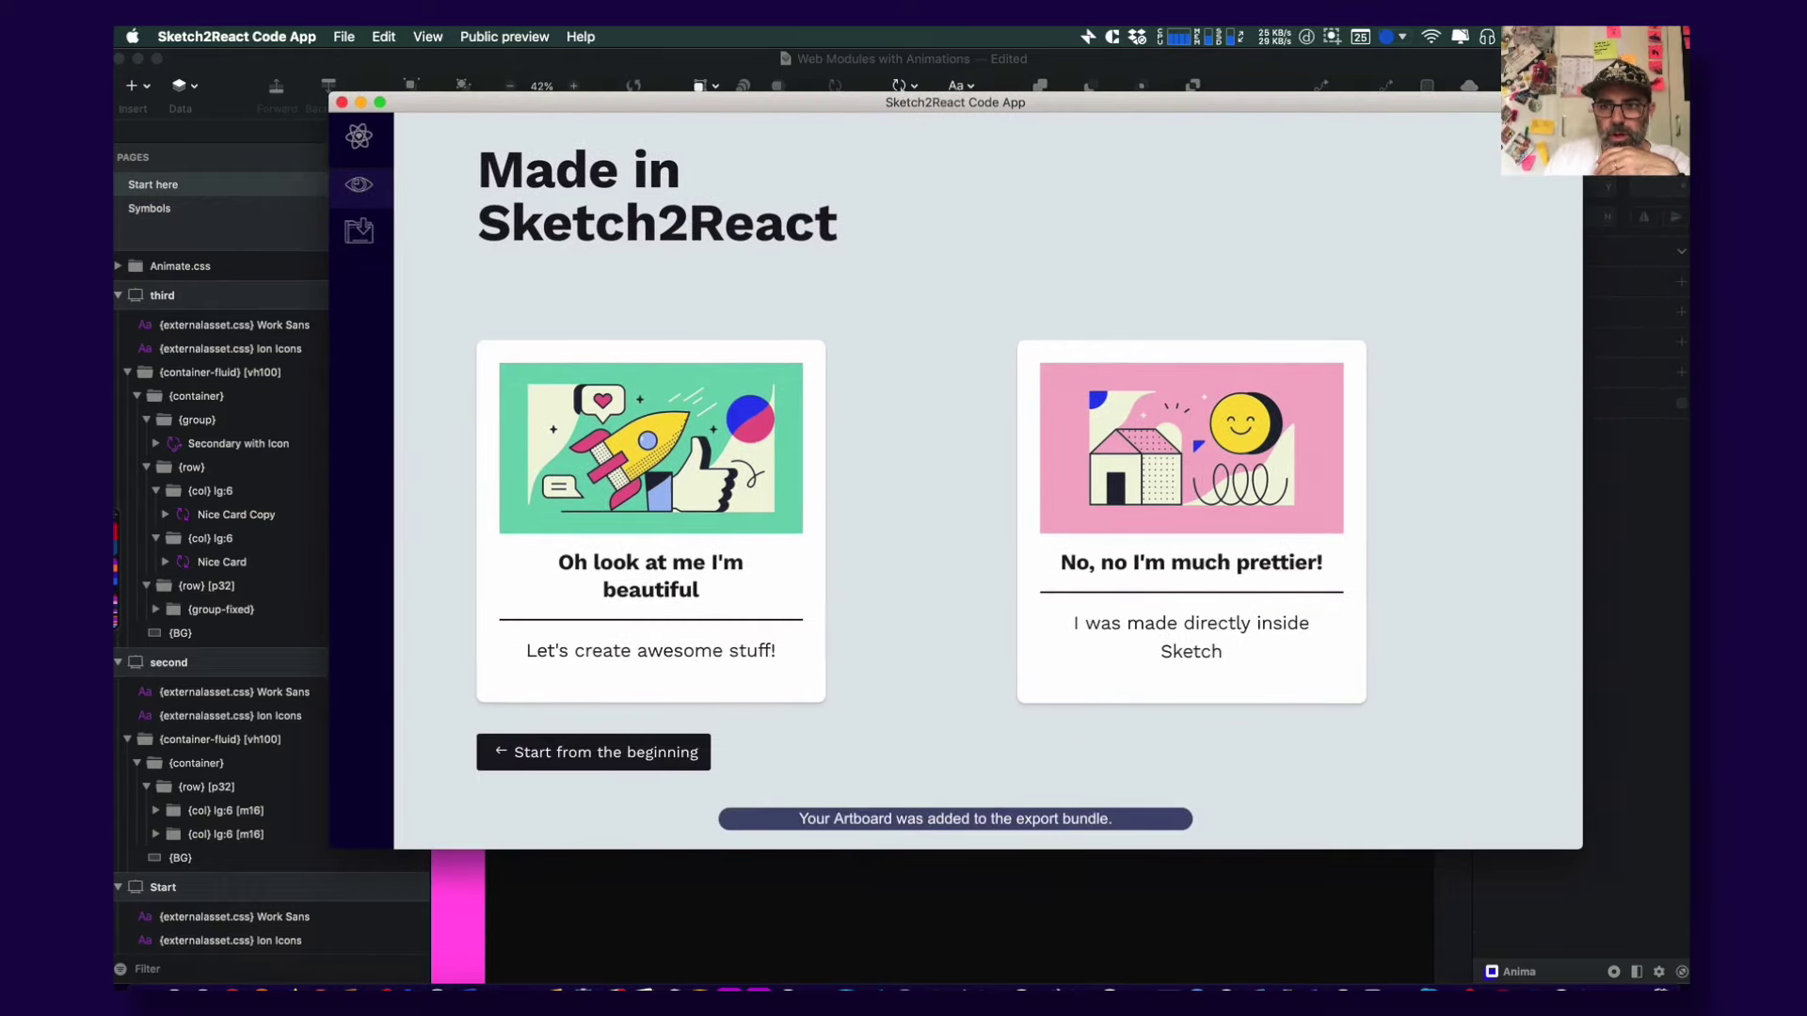
left_click_drag(1582, 156, 901, 113)
scroll(837, 331, "down", 5)
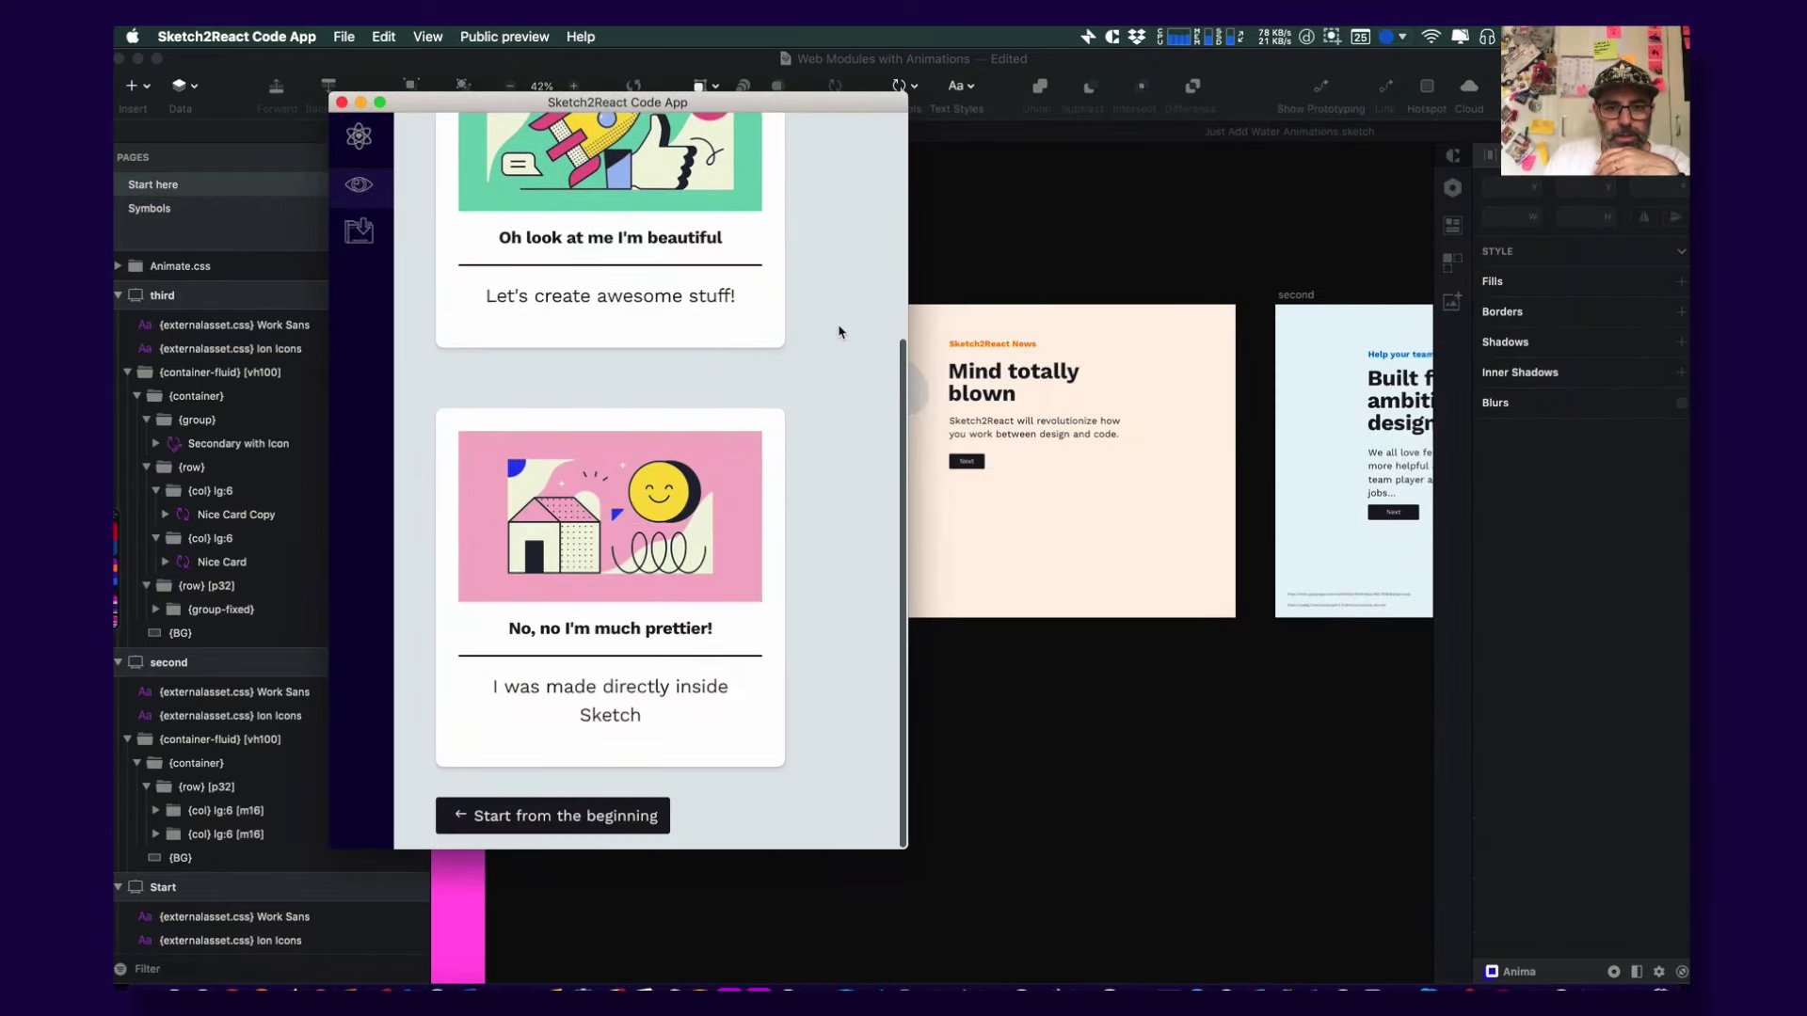
left_click_drag(908, 304, 1664, 373)
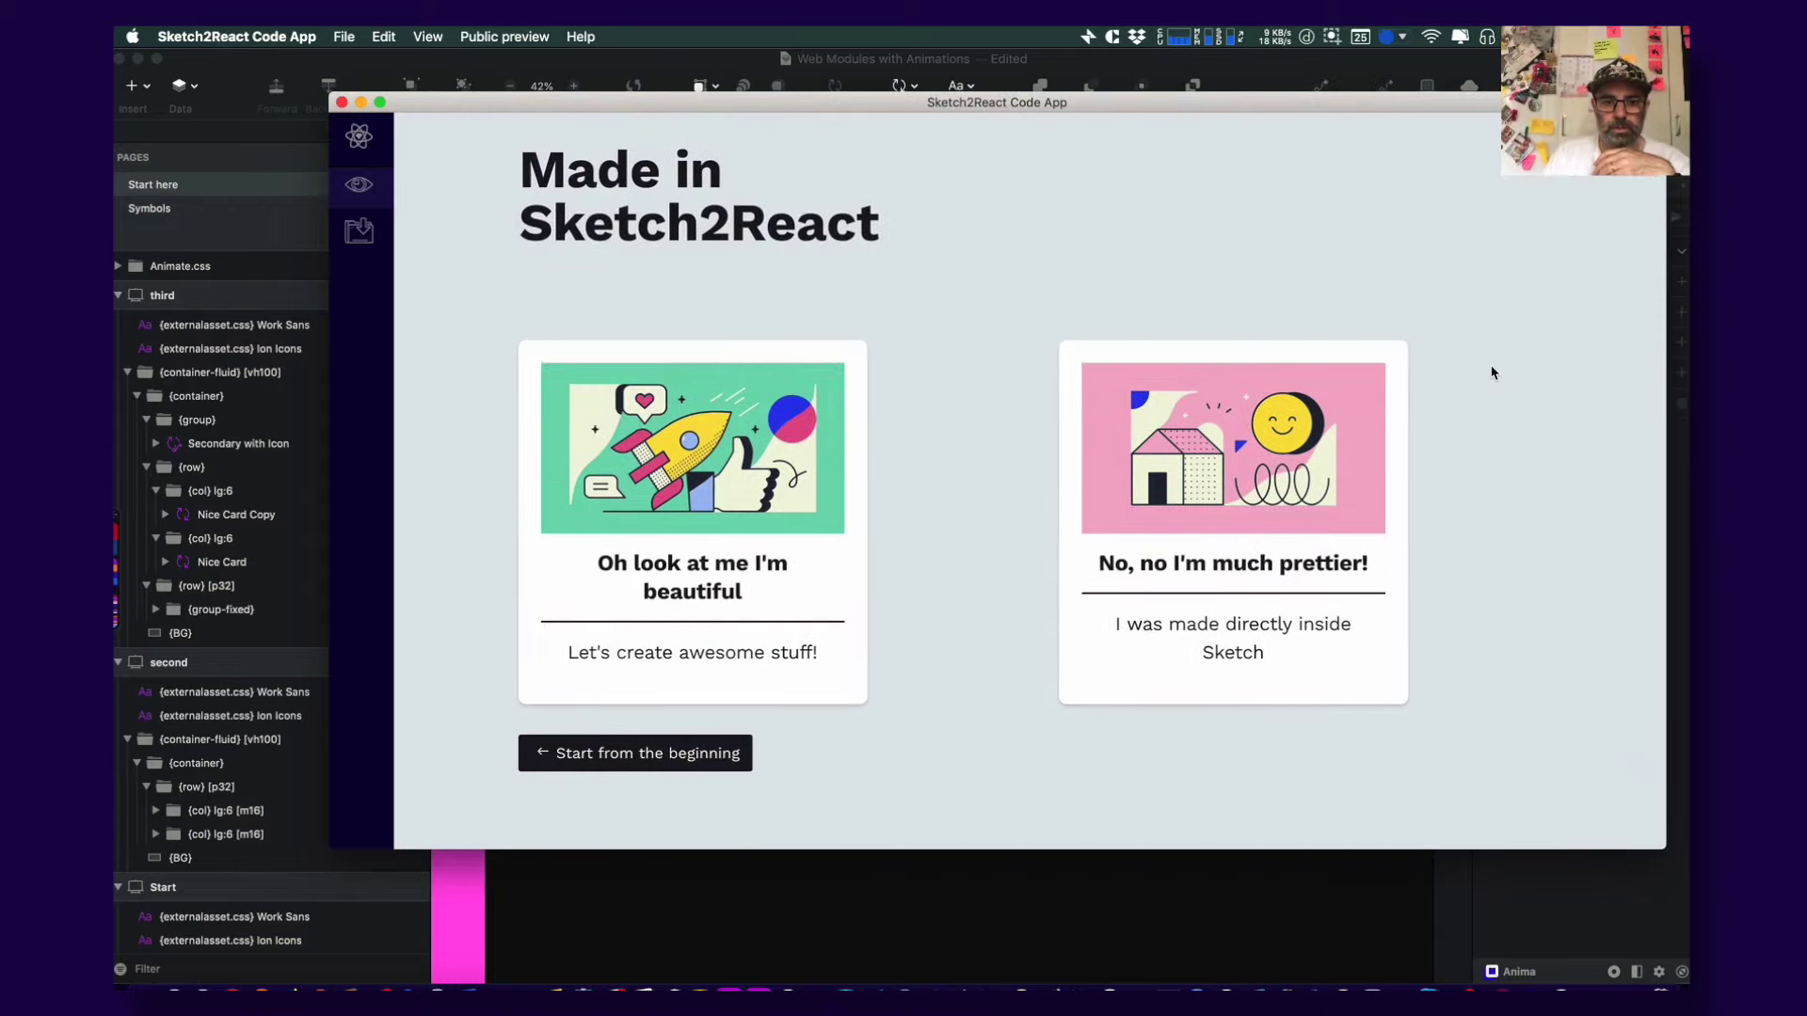
left_click(640, 759)
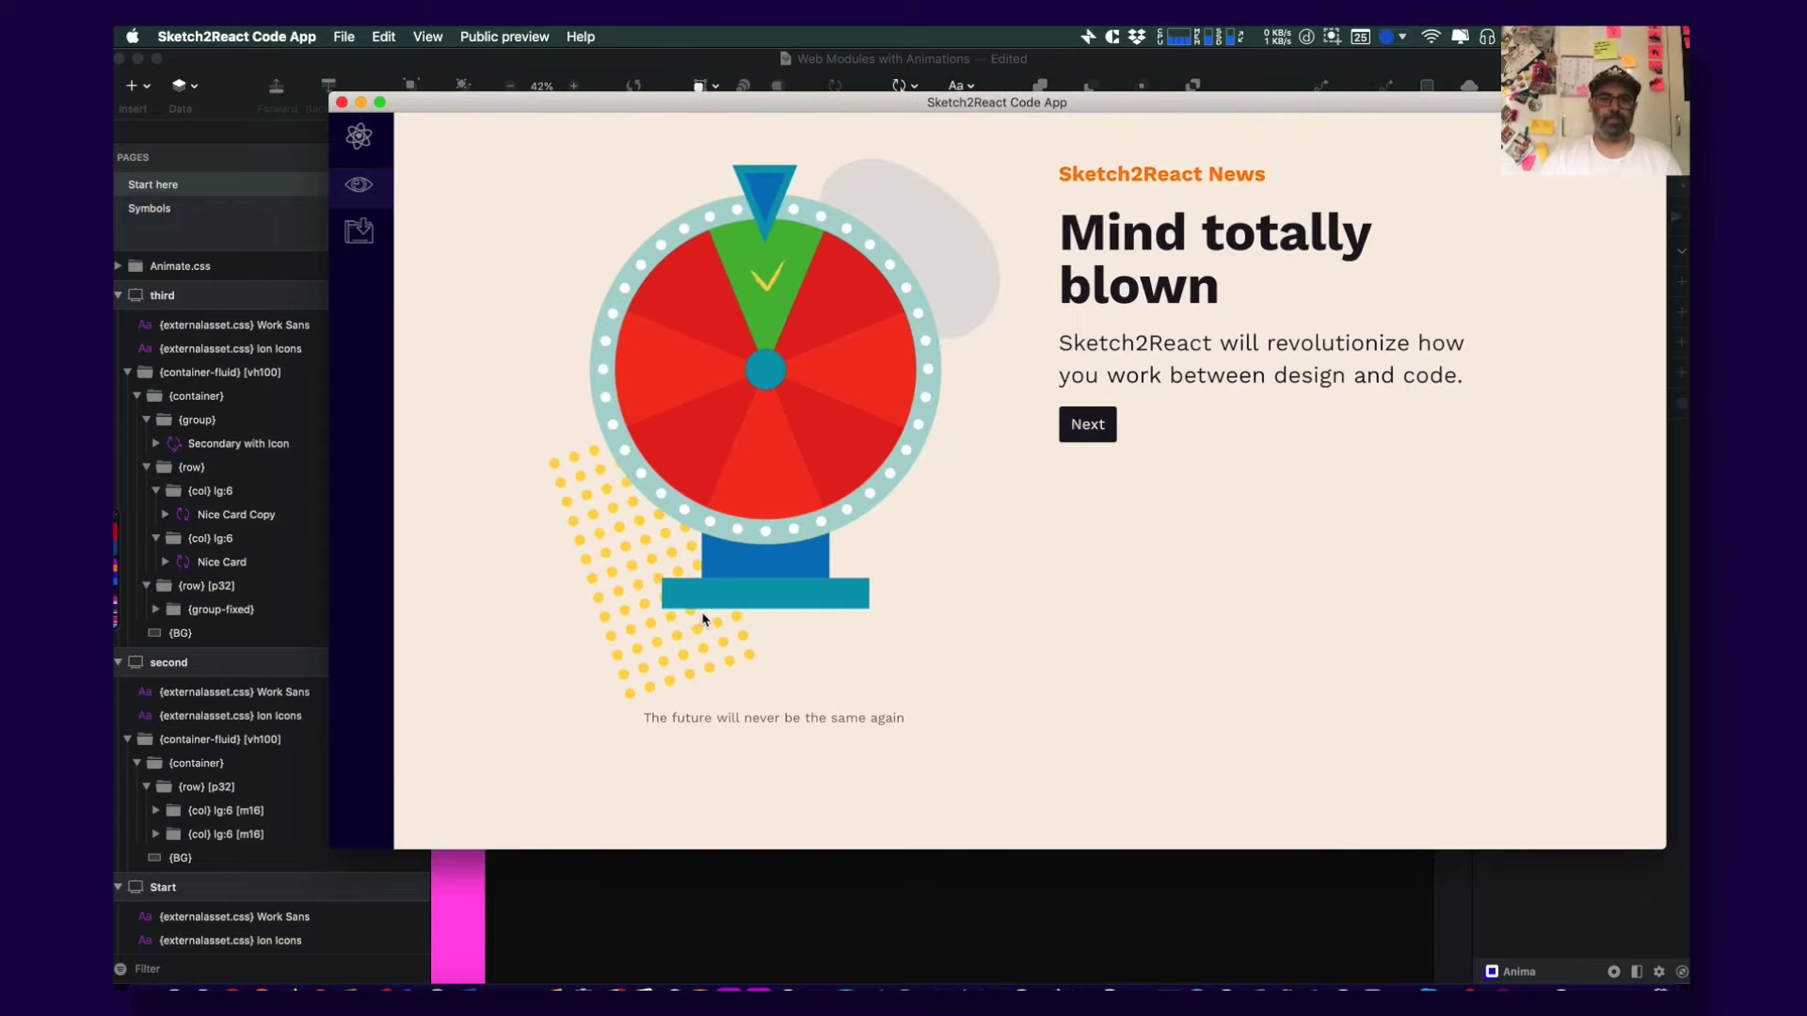
left_click_drag(725, 108, 723, 131)
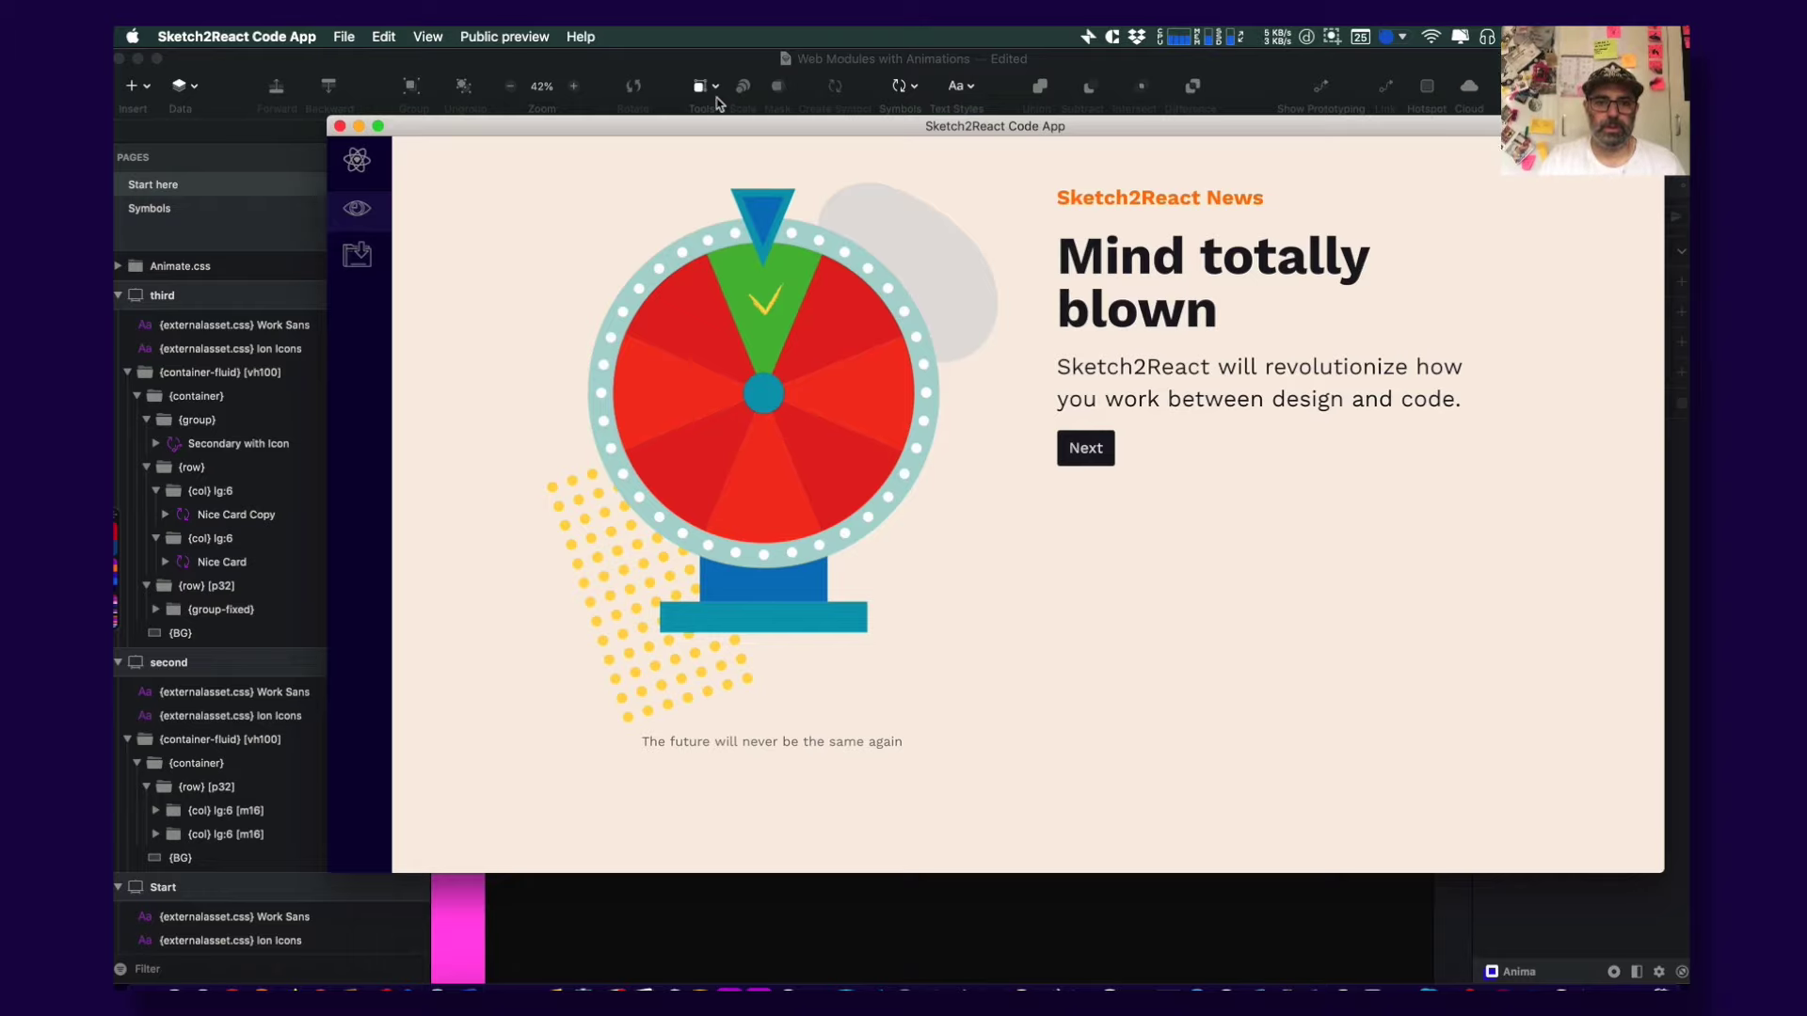
left_click_drag(715, 135, 710, 148)
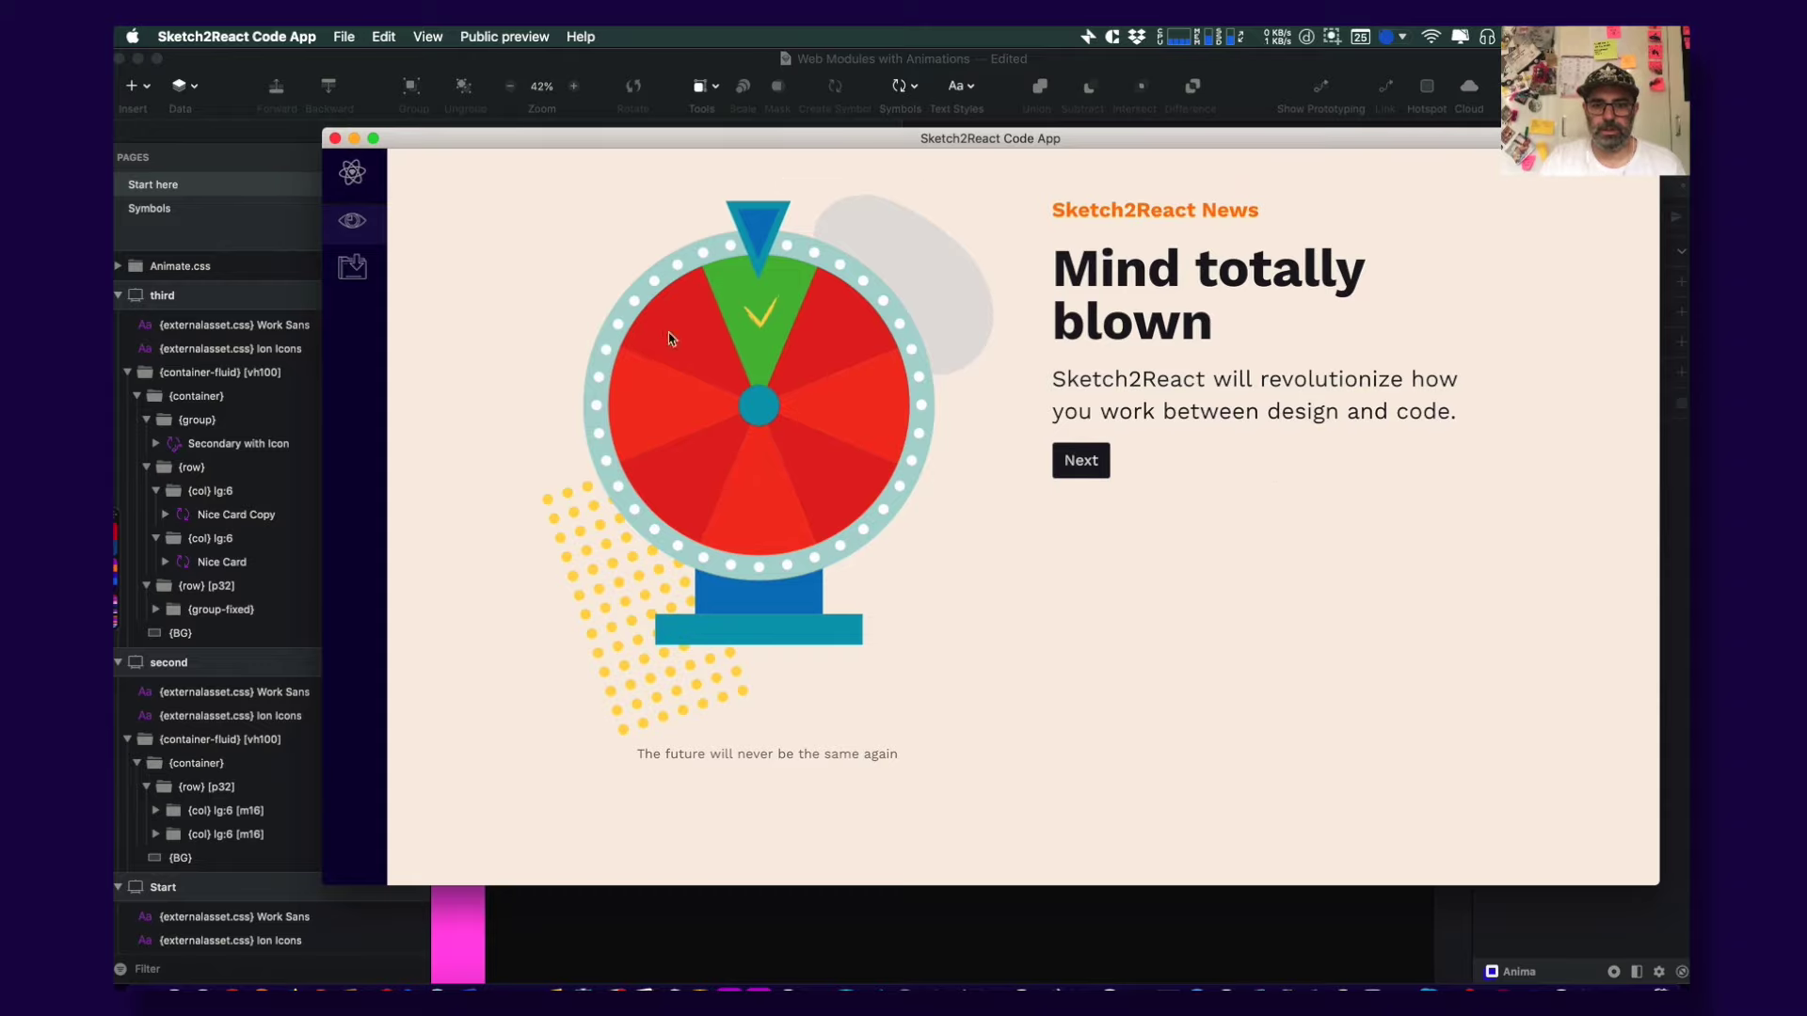
Return to Sketch, select the {image} Clock layer in the Start artboard, and widen the layer list
left_click(640, 68)
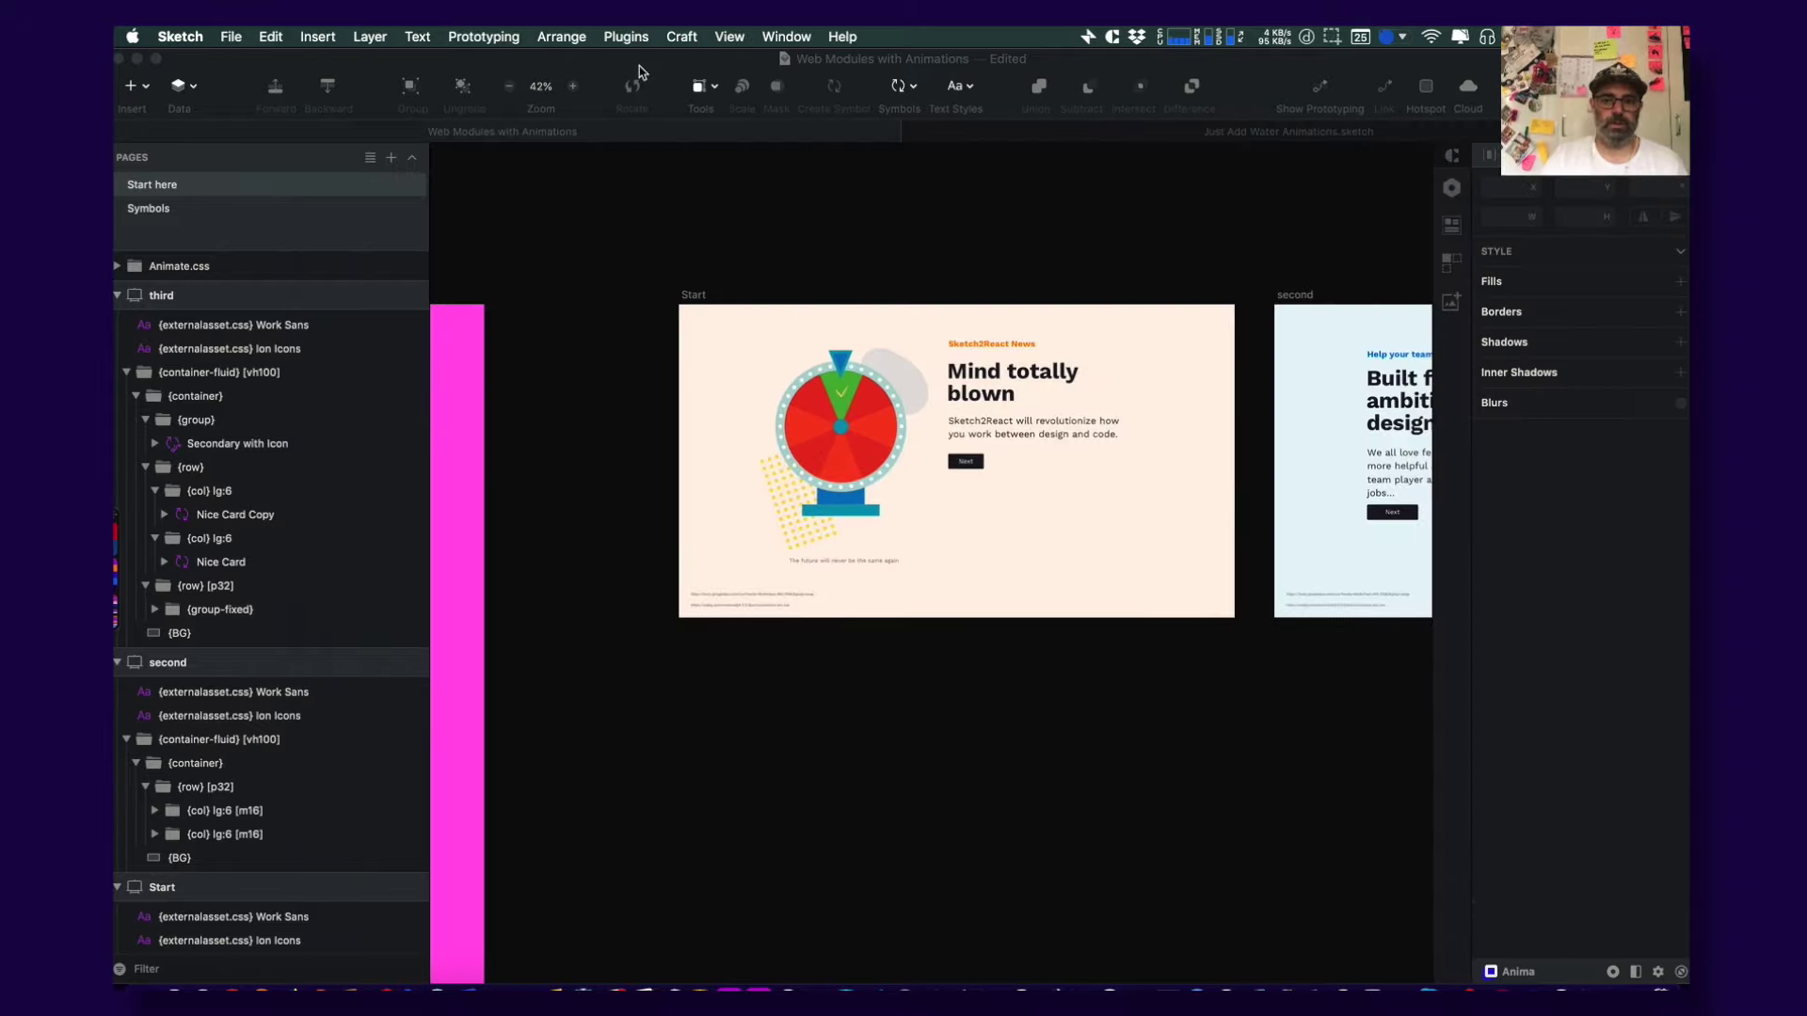
left_click(886, 435)
left_click(807, 433)
scroll(218, 615, "down", 2)
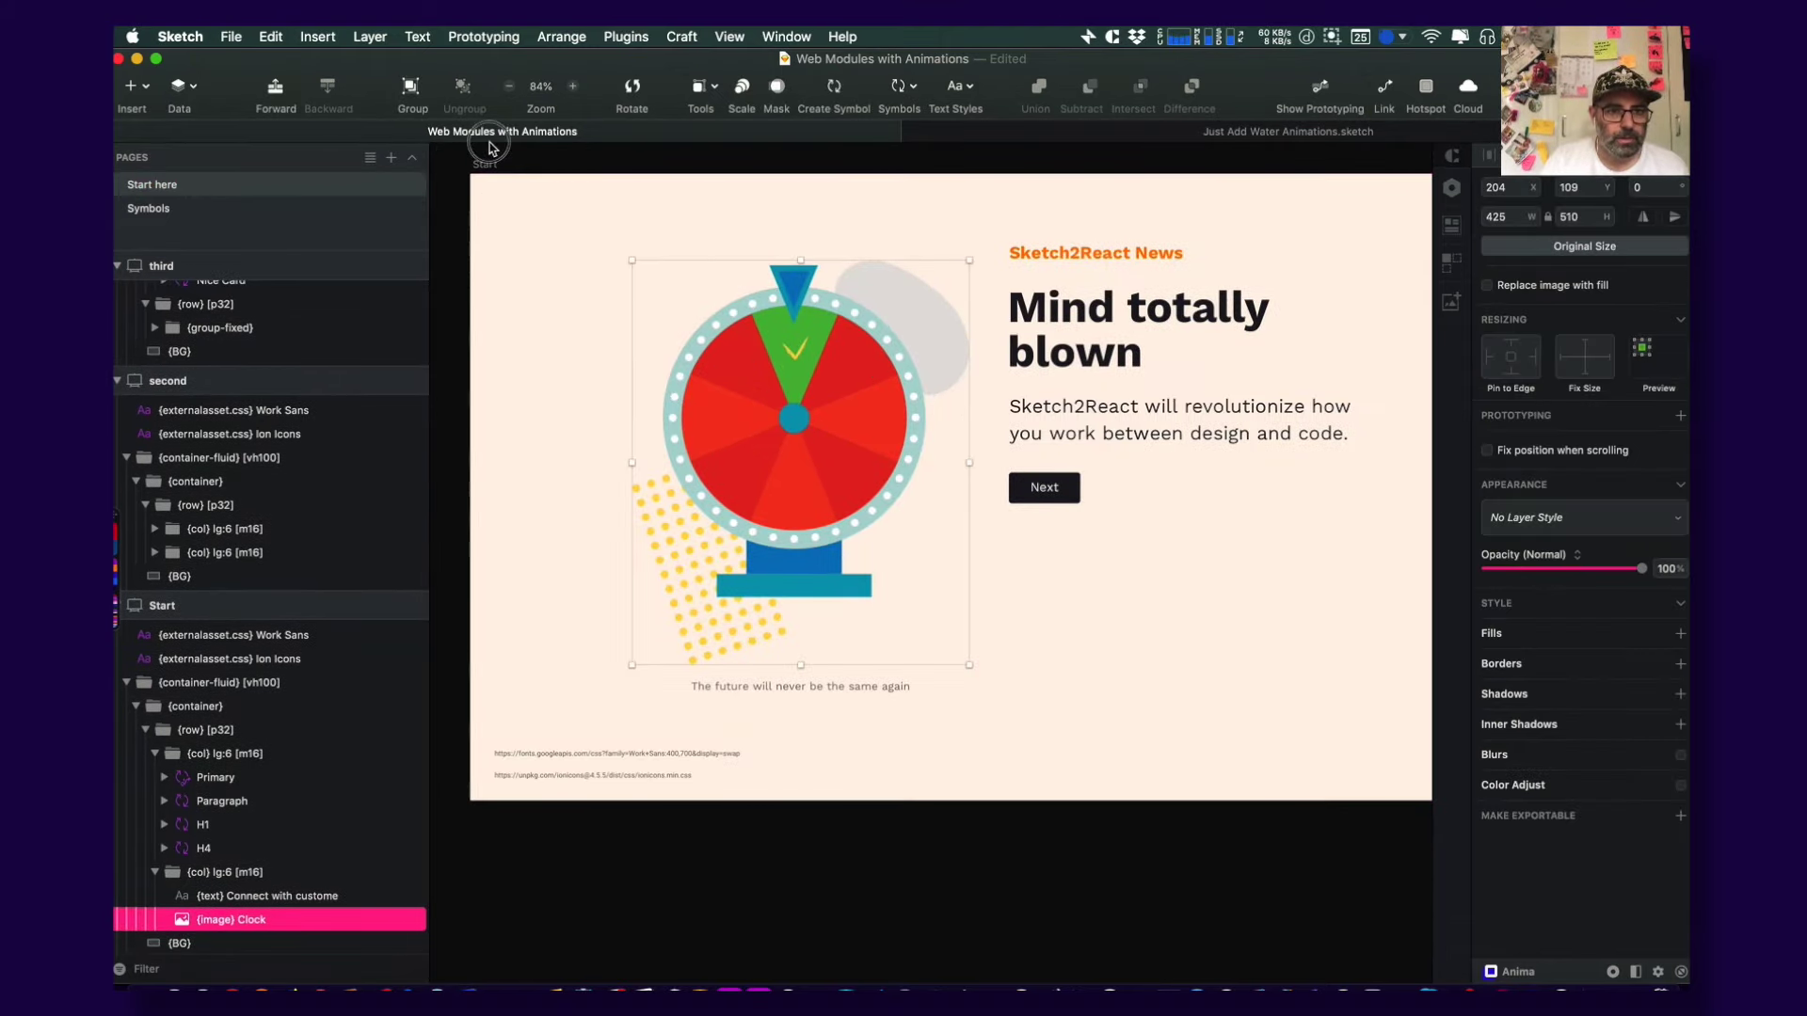
left_click_drag(430, 146, 633, 156)
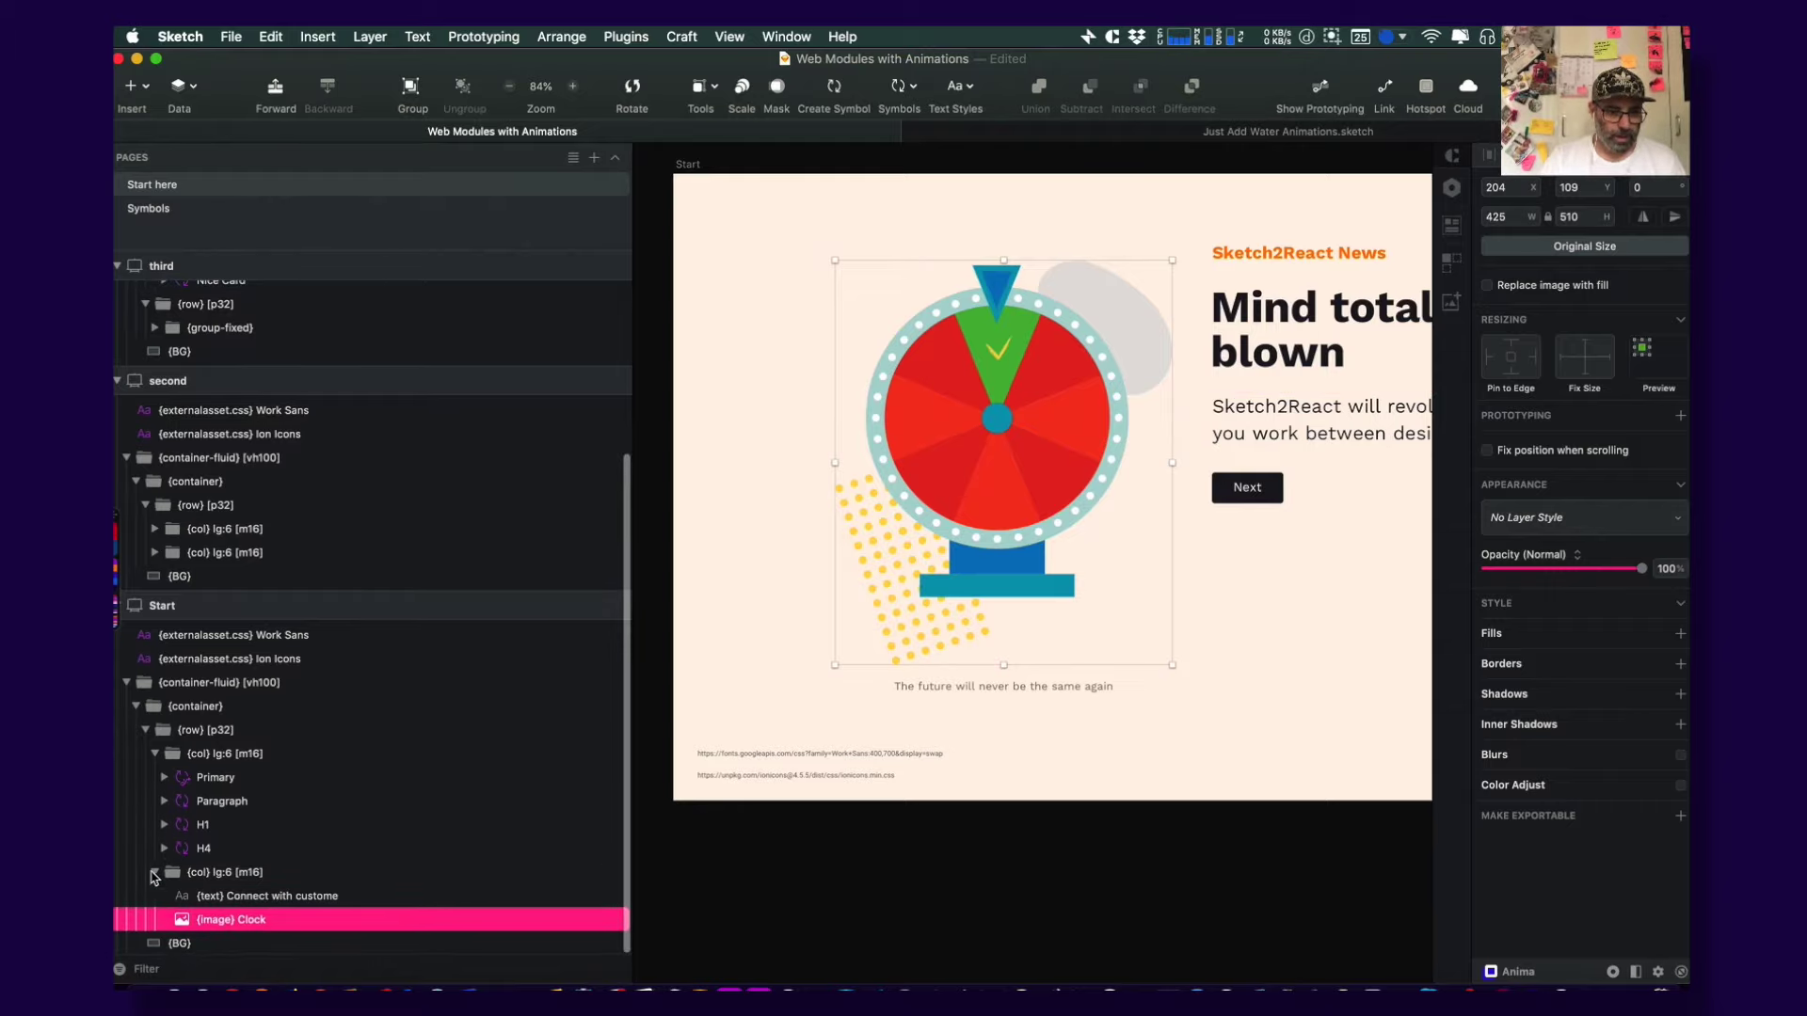
Collapse both {col} lg:6 [m16] groups of the Start artboard and inspect their parent {row} [p32] group
left_click(154, 873)
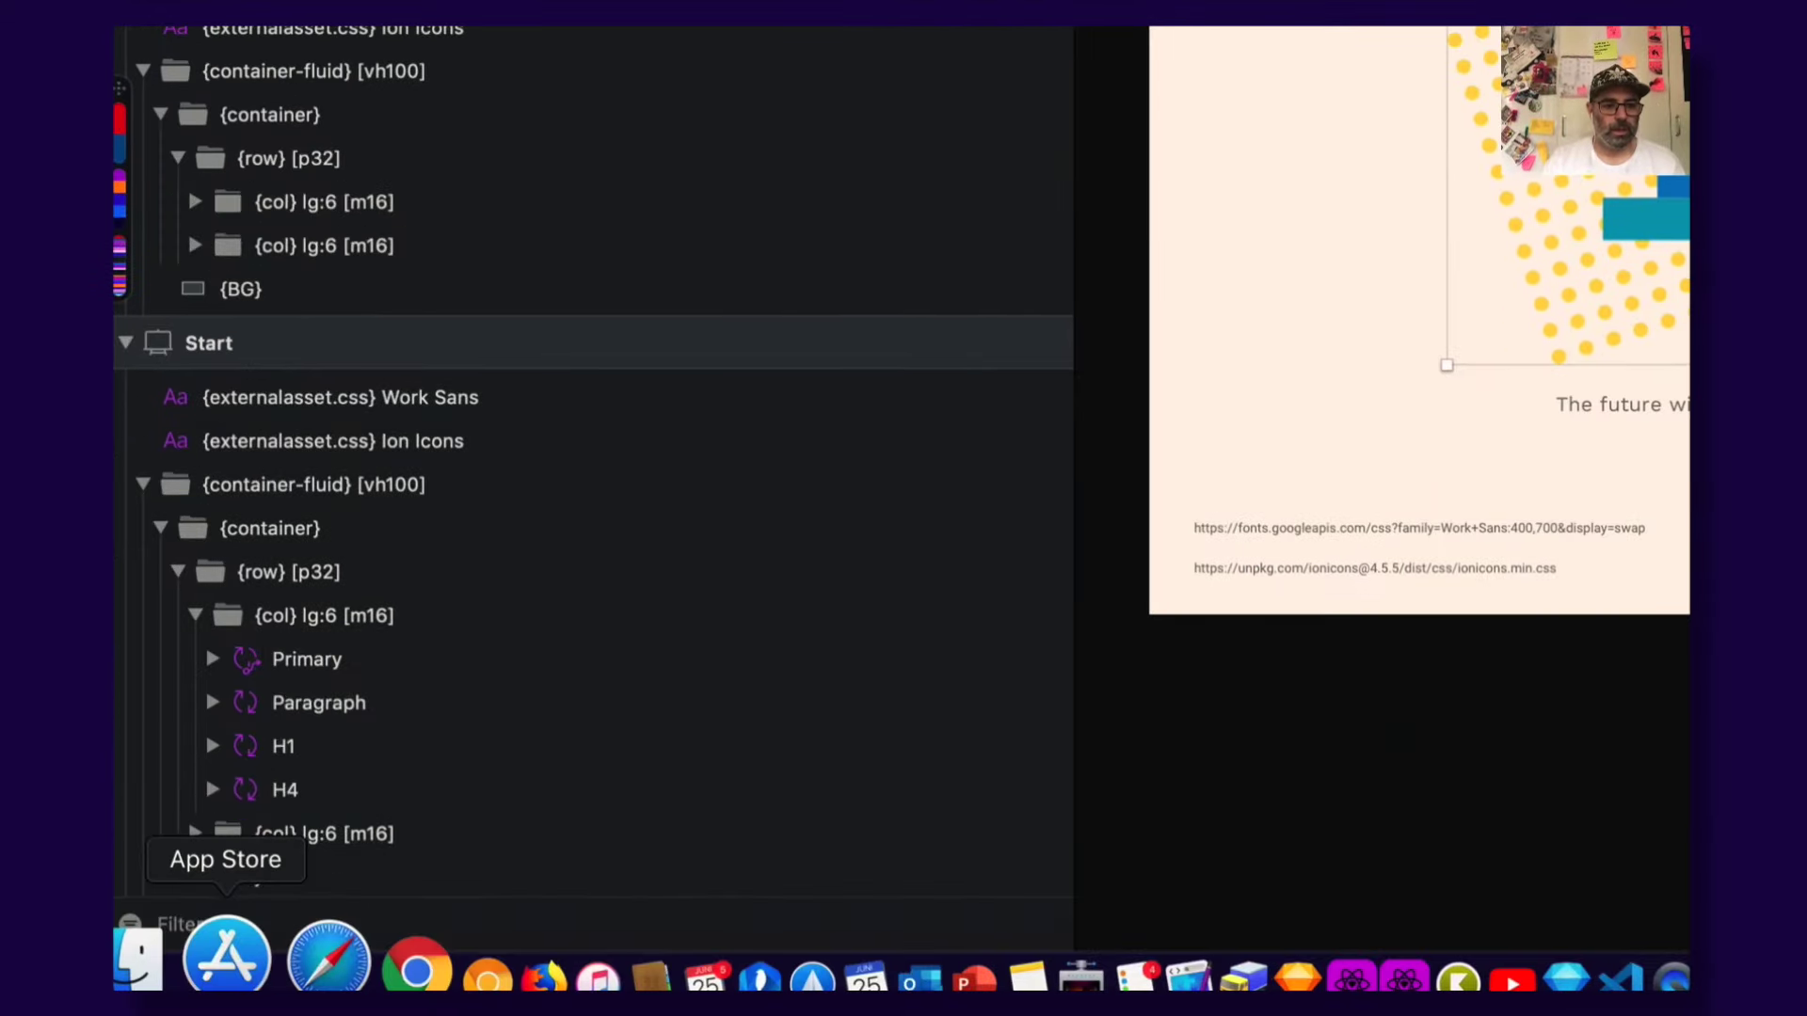
left_click(195, 615)
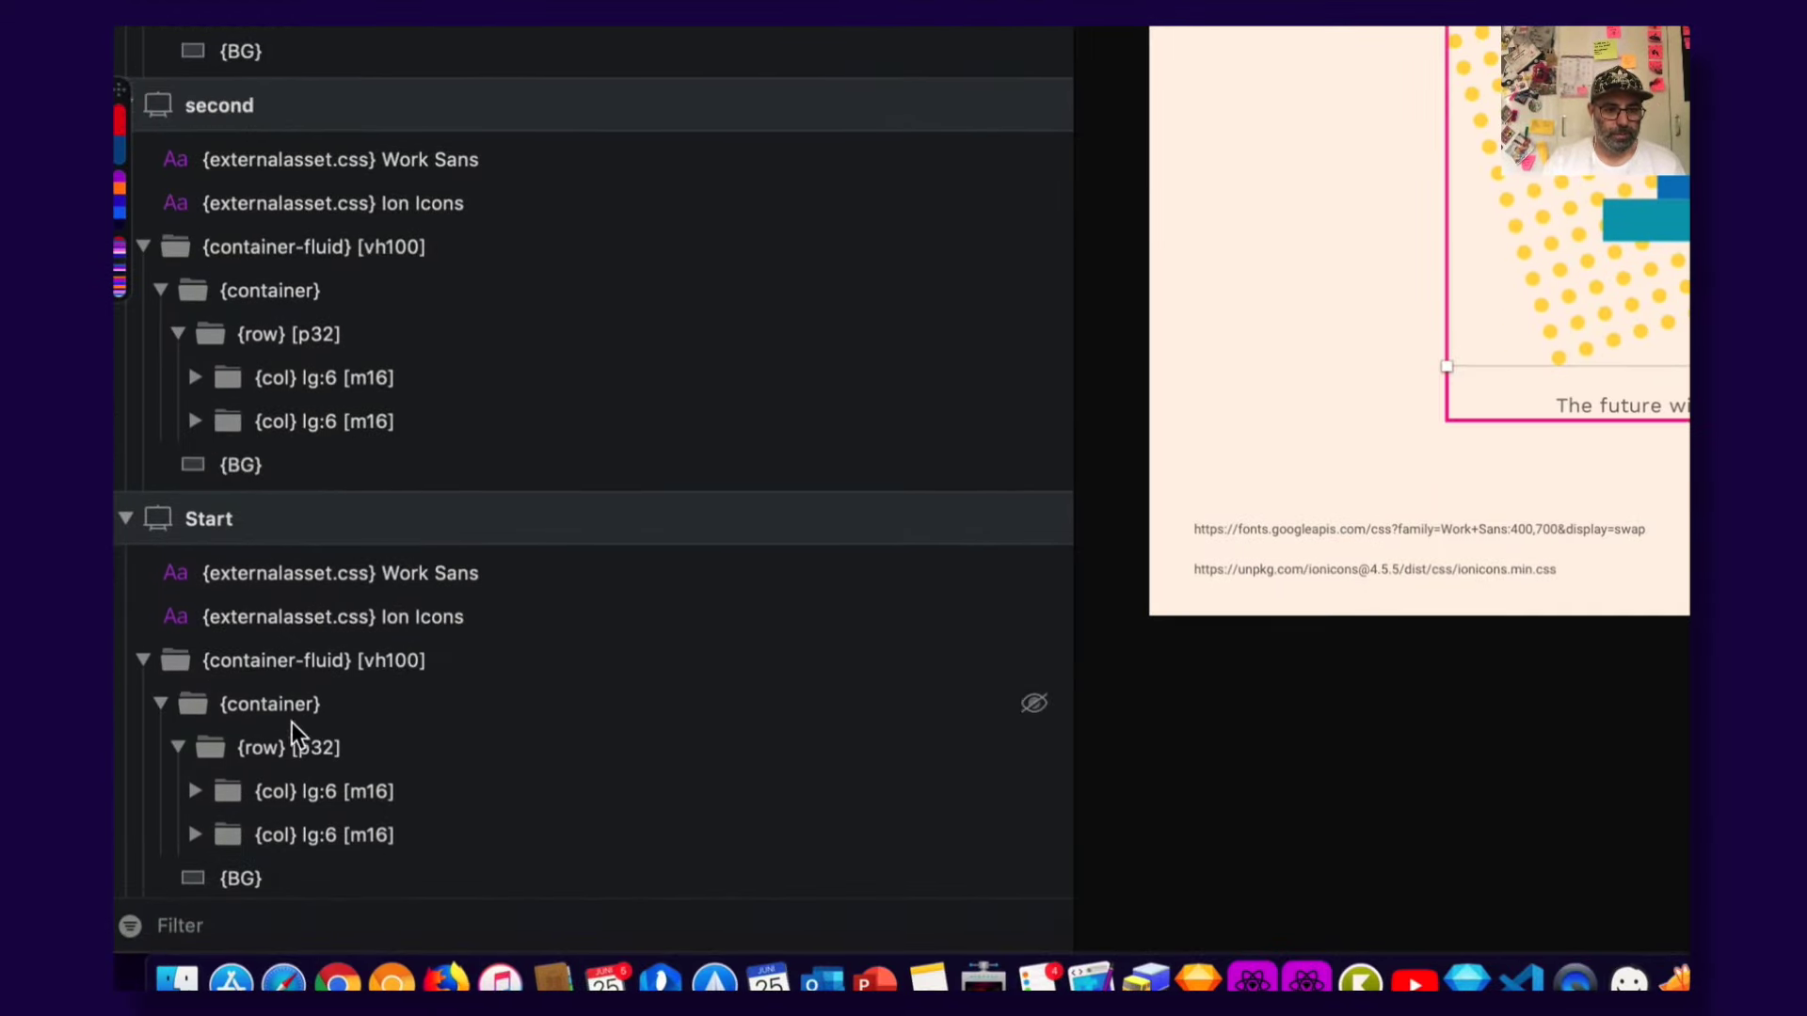
left_click(269, 791)
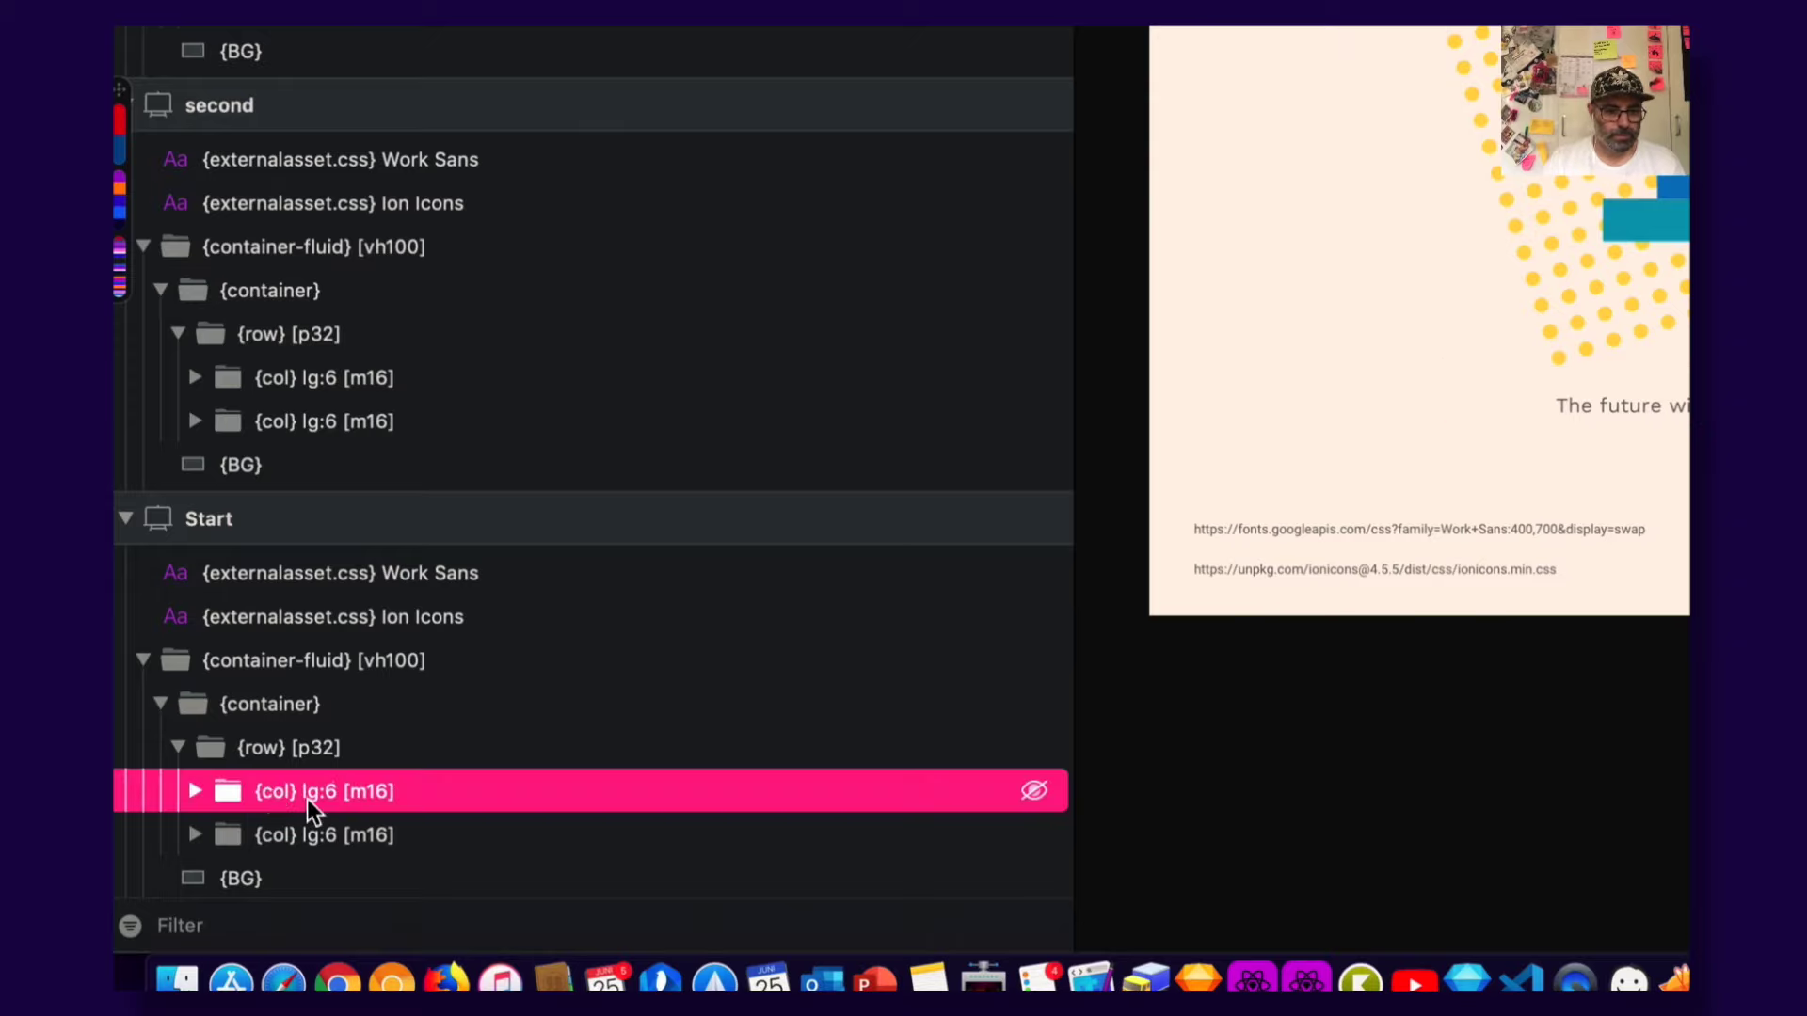
left_click(259, 747)
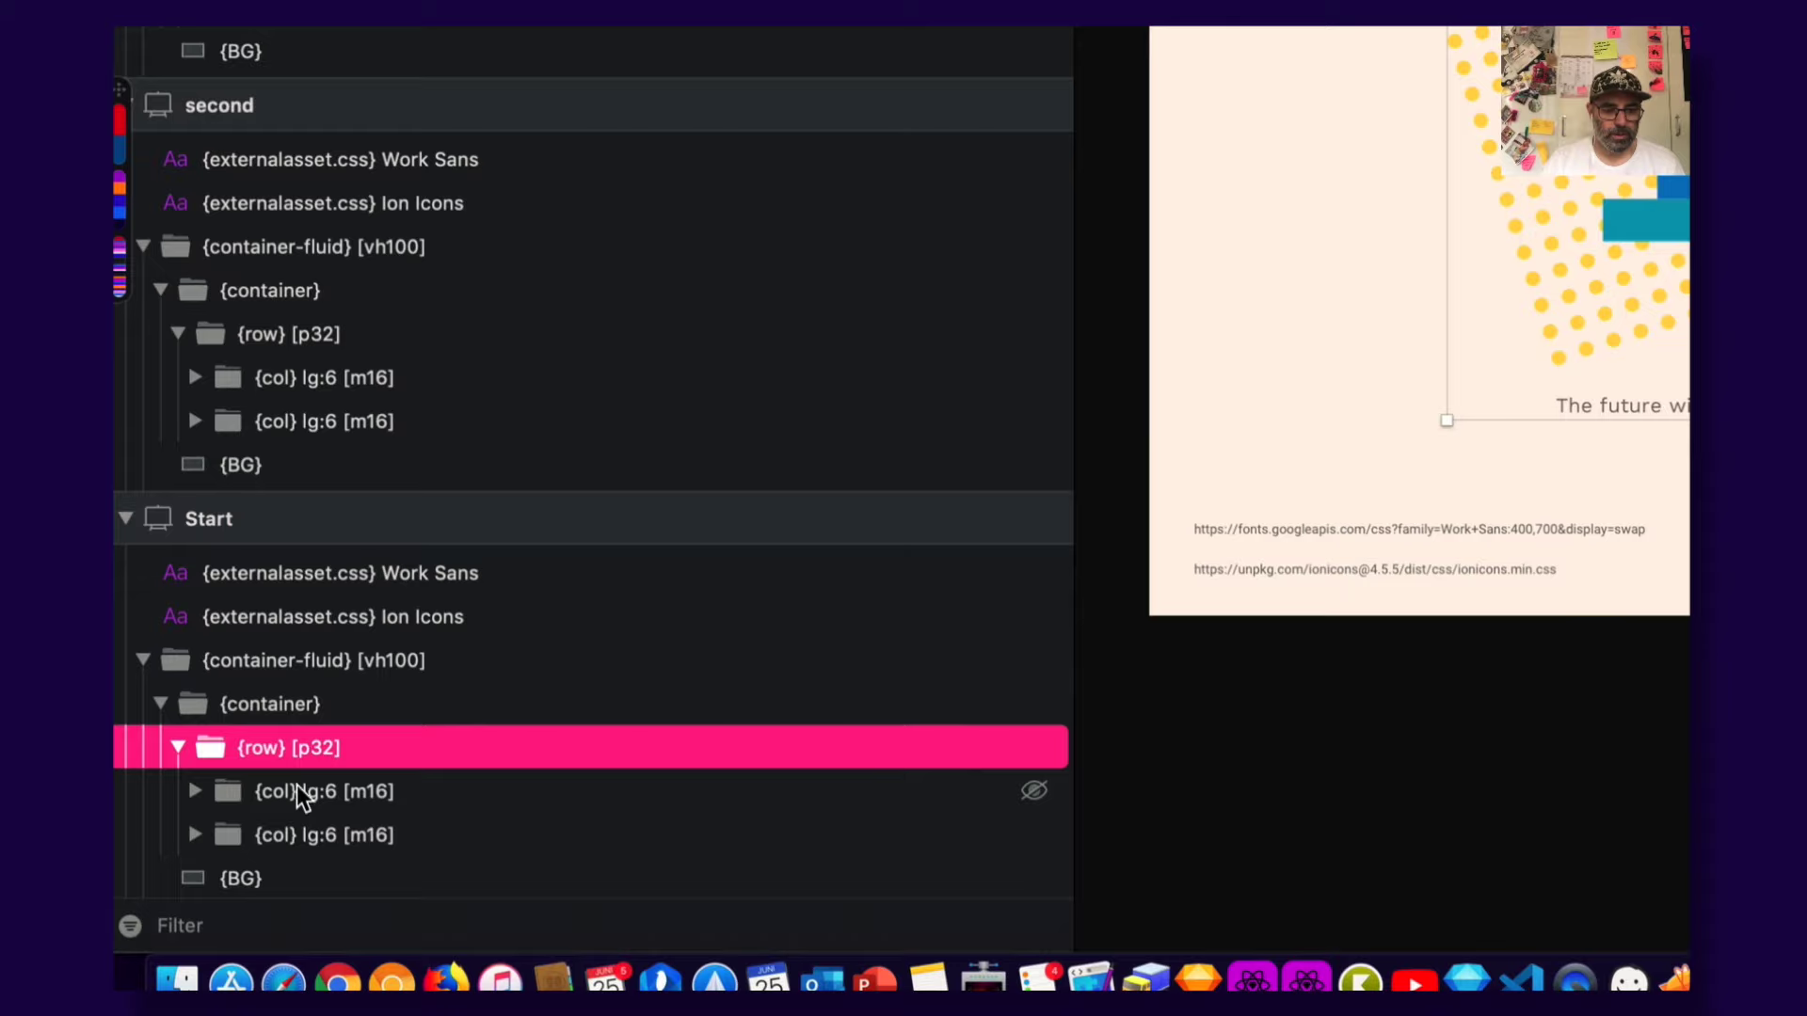
scroll(885, 525, "up", 3)
scroll(884, 525, "down", 3)
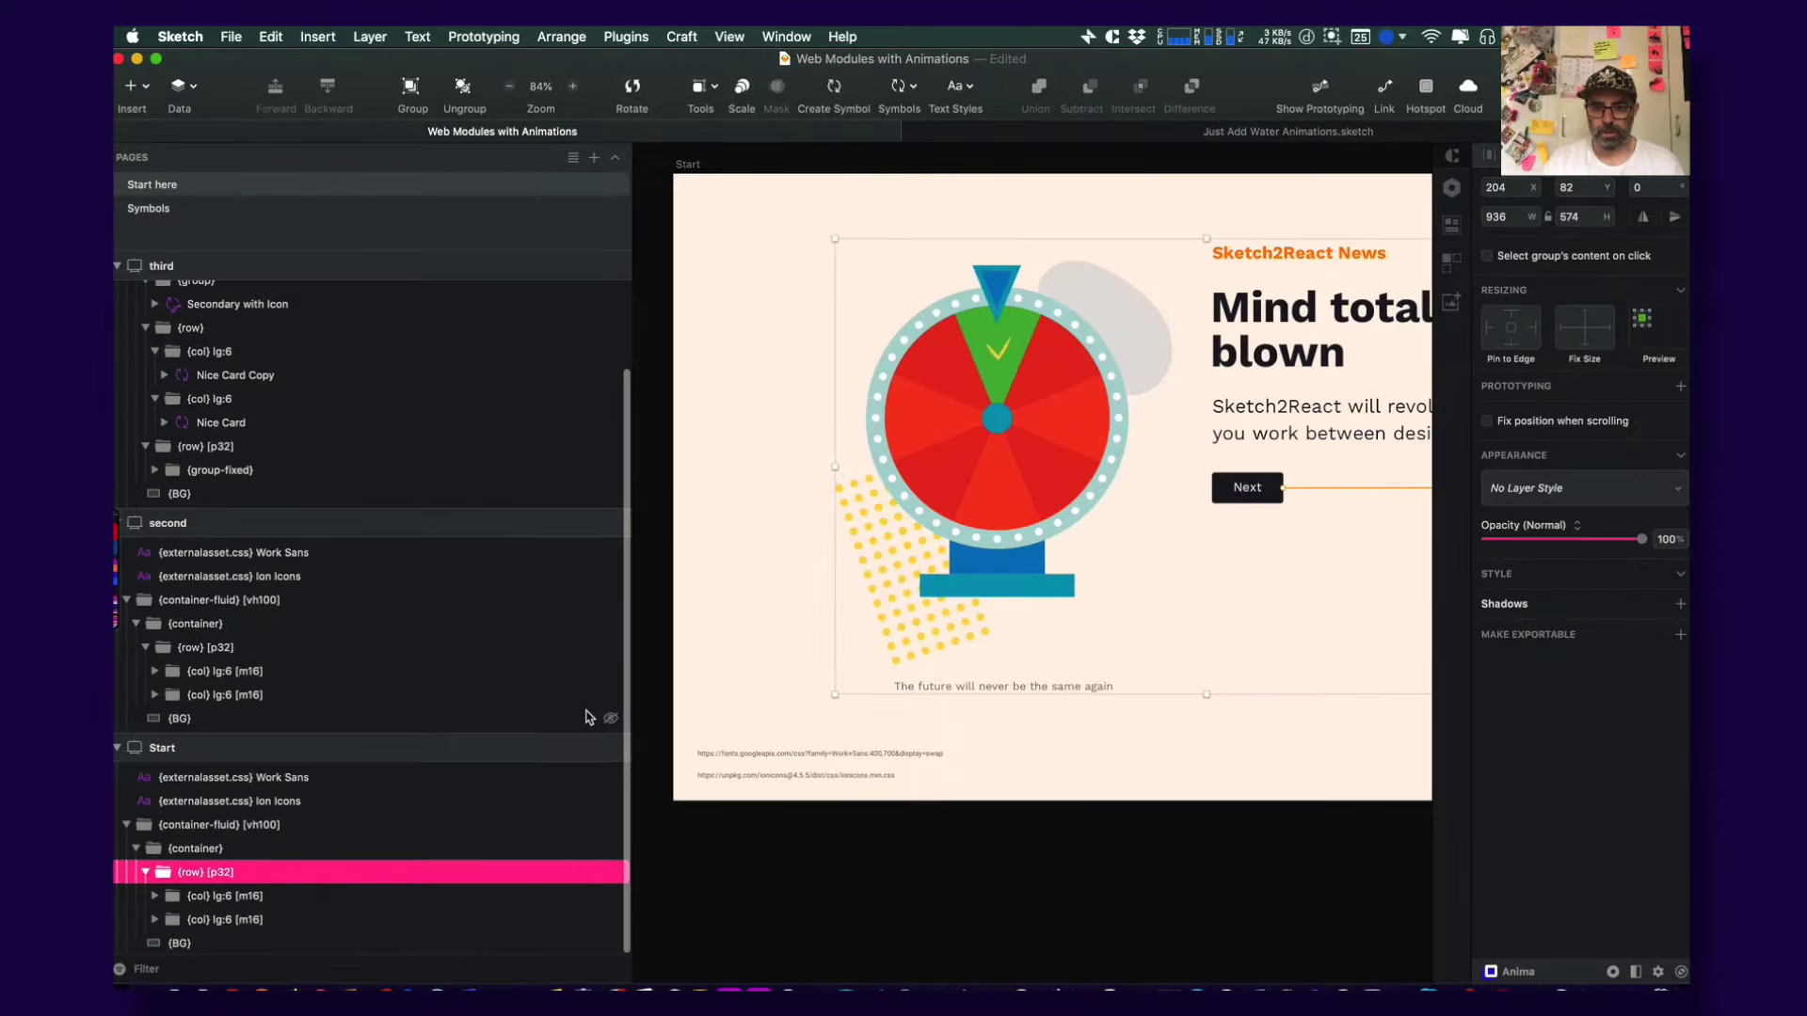
Examine which content each of the two {col} lg:6 [m16] groups in the Start artboard holds
left_click(795, 902)
scroll(1121, 528, "right", 3)
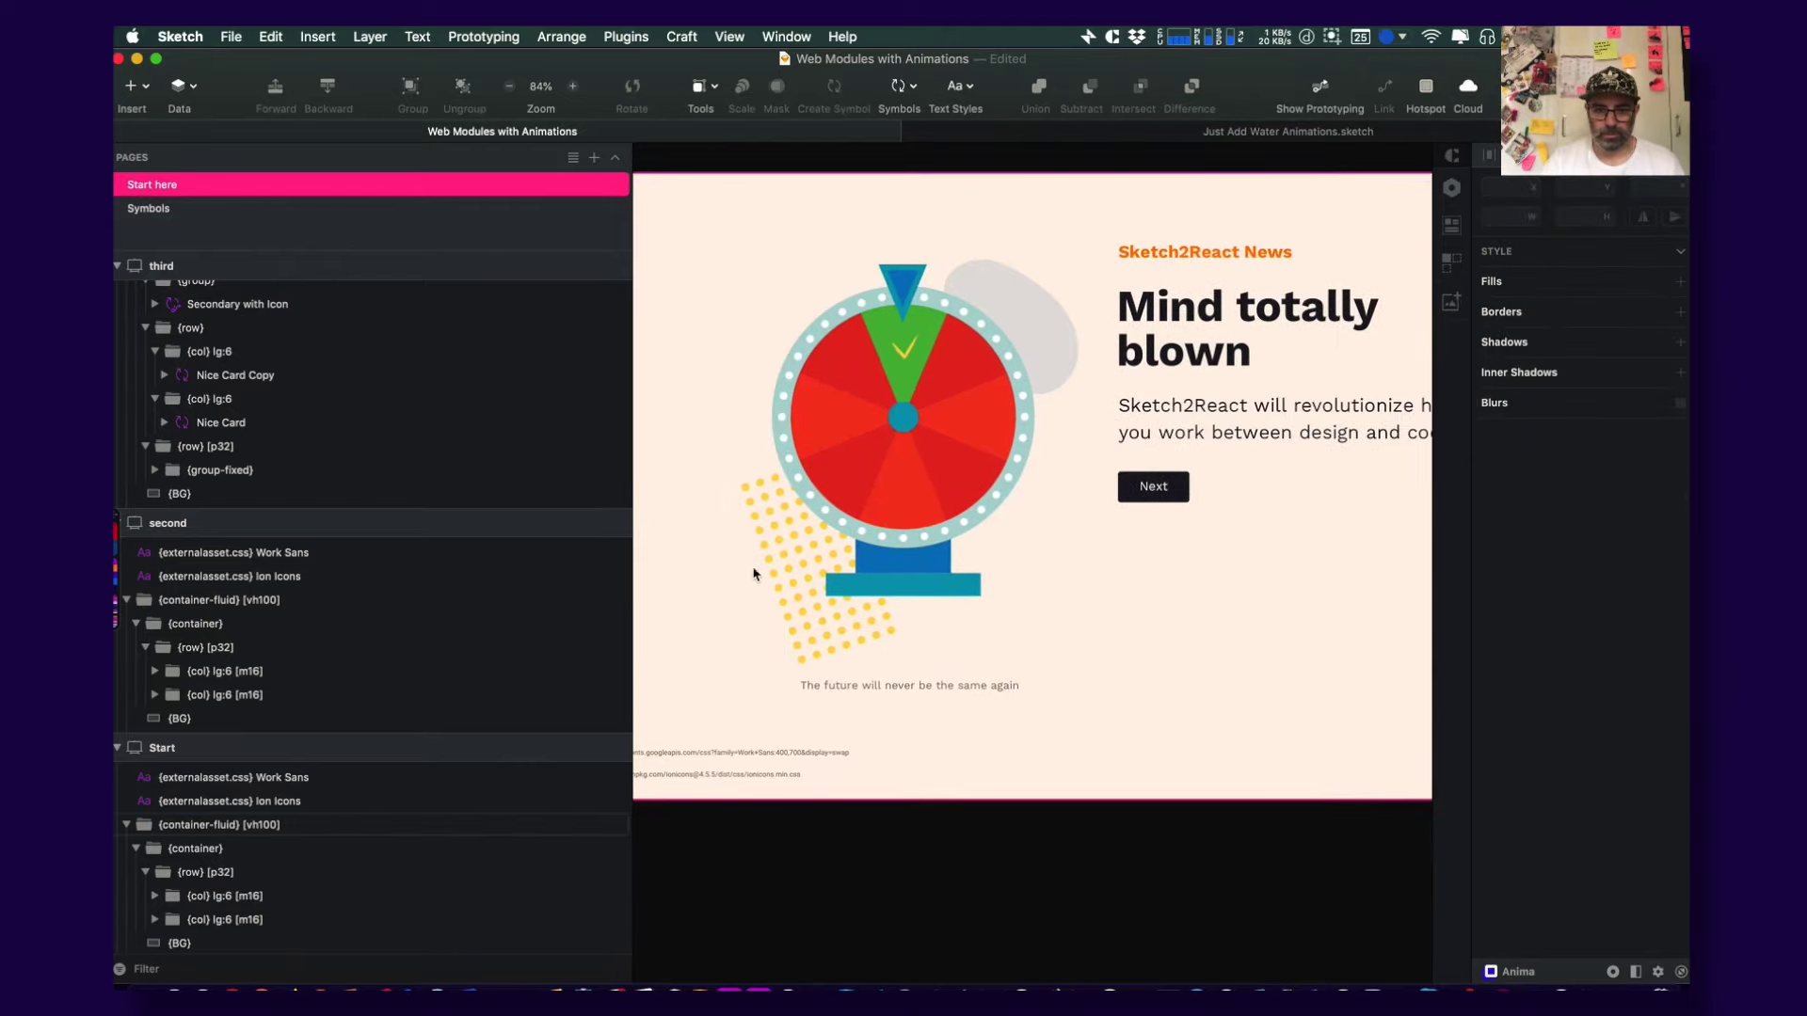
left_click(240, 898)
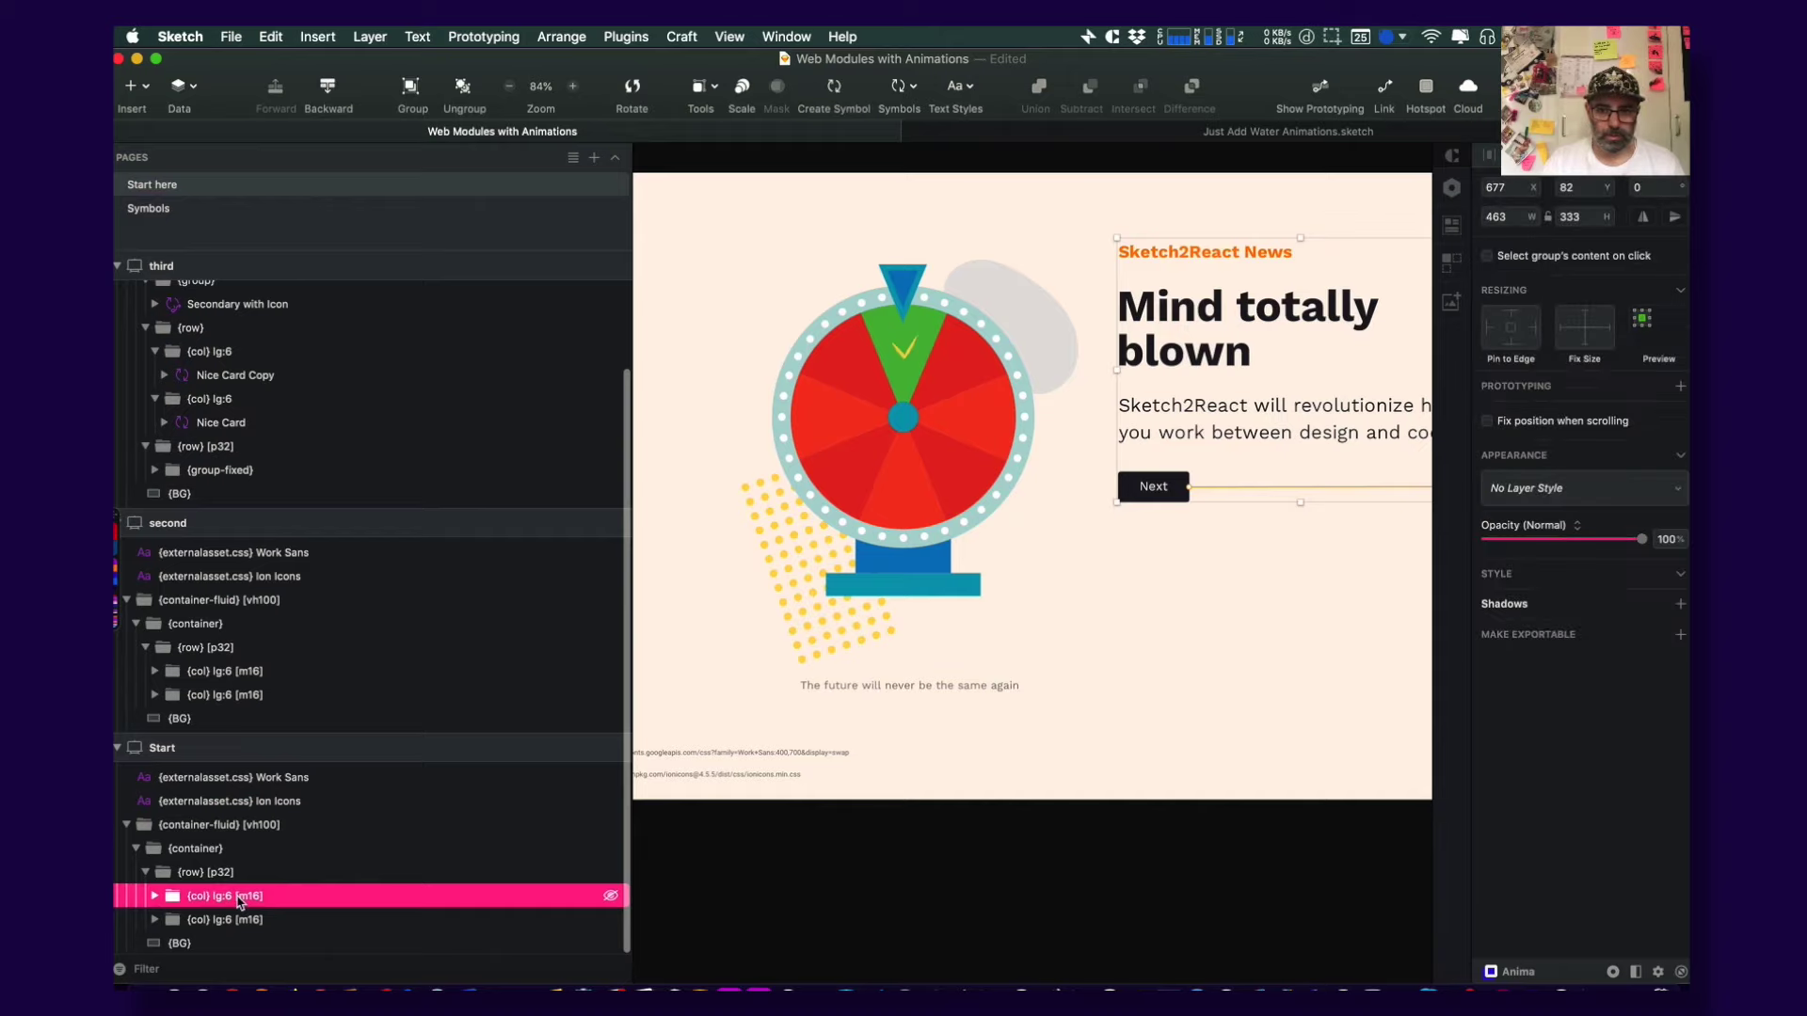
left_click(197, 926)
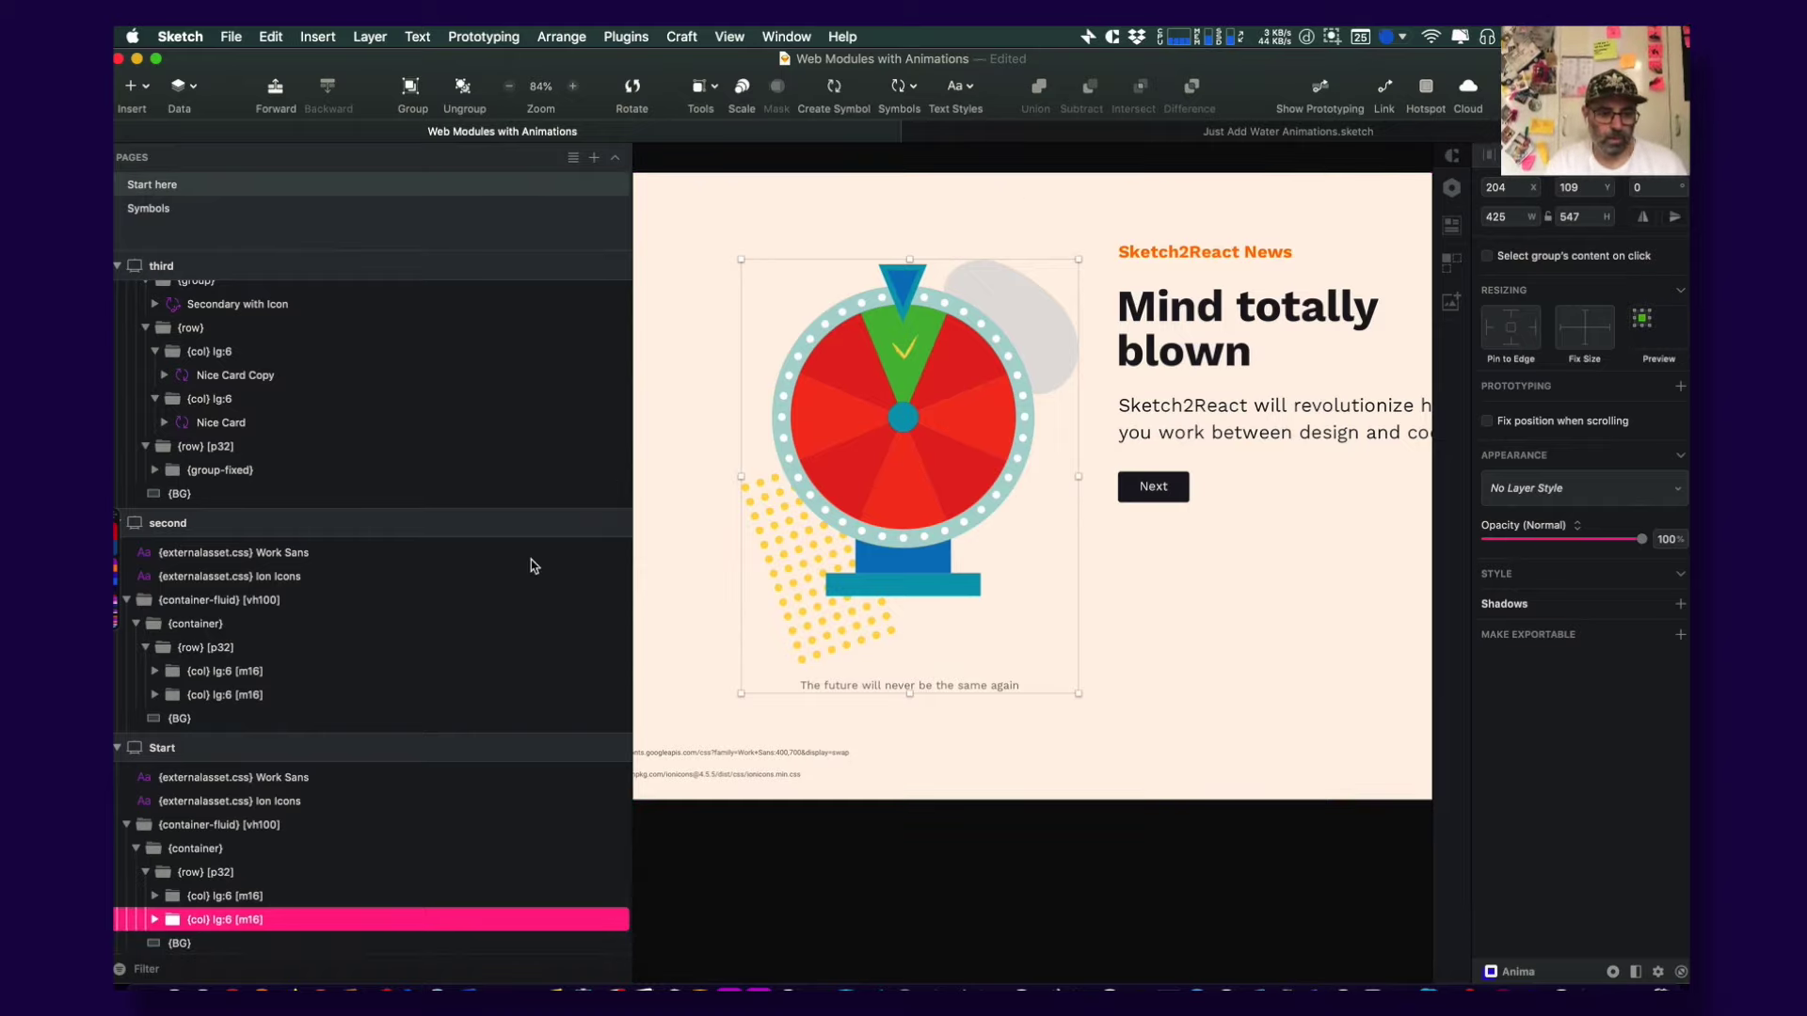
left_click(247, 897)
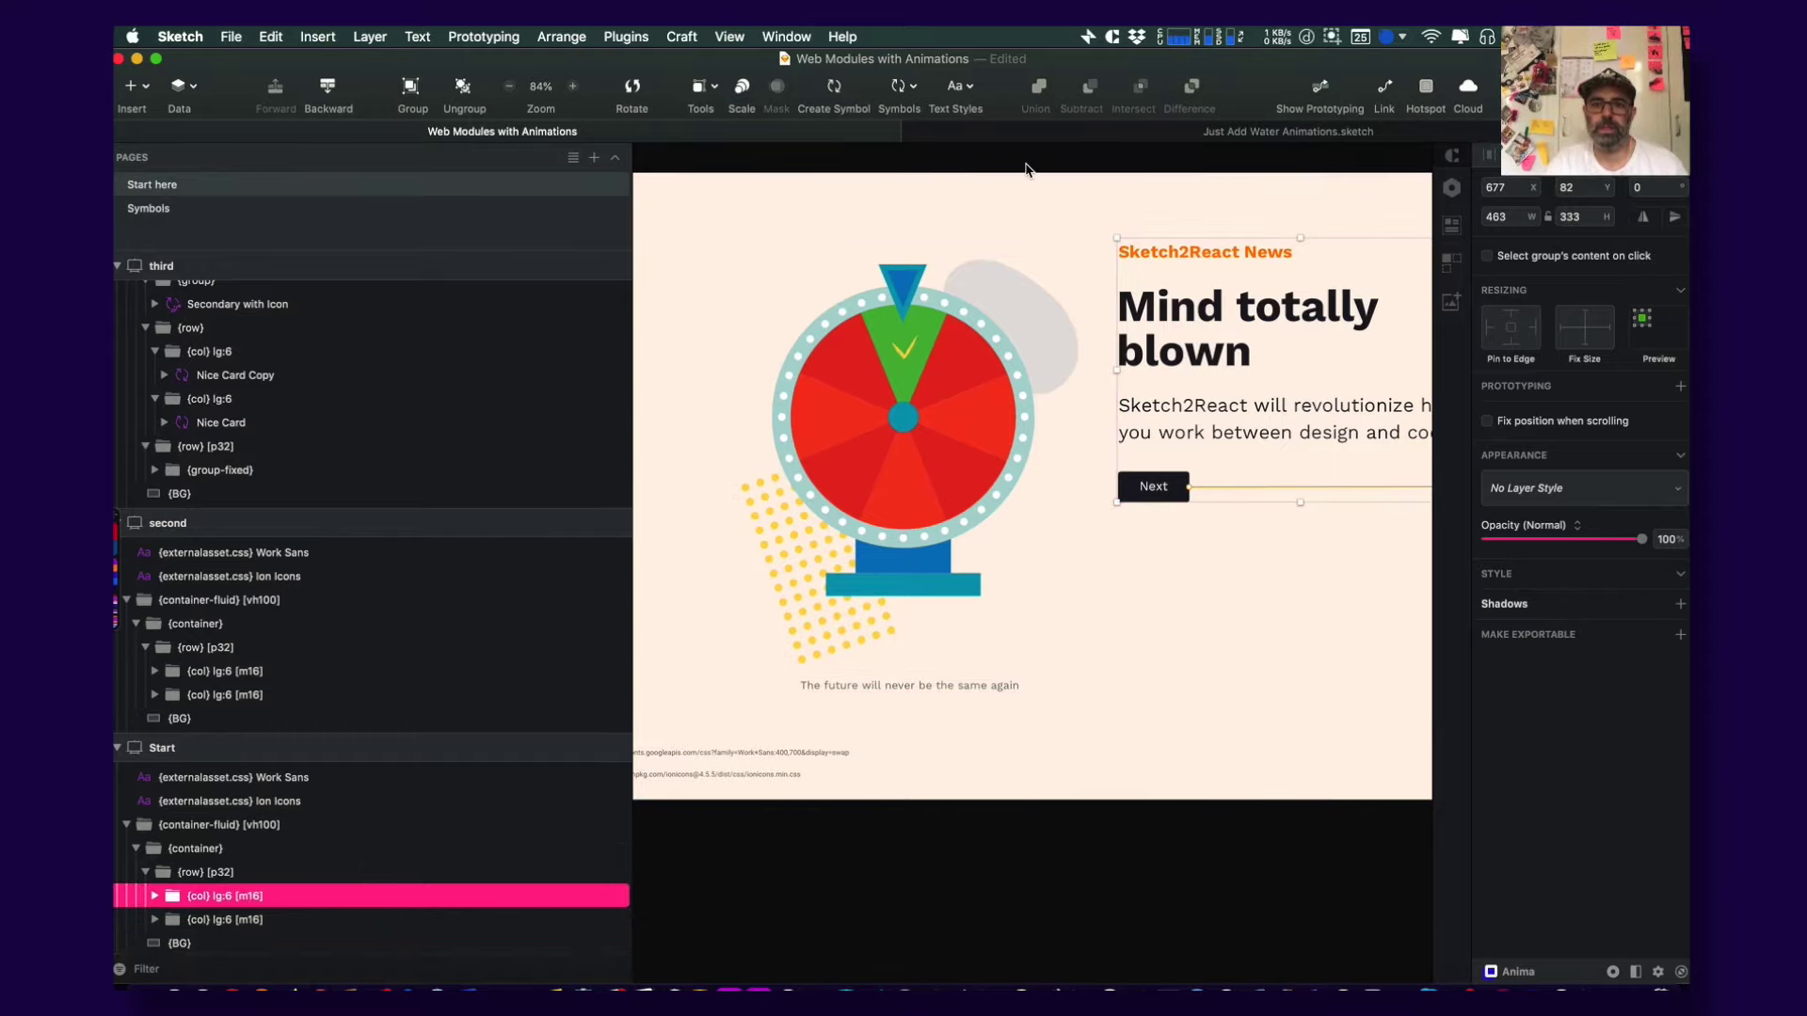
Switch to the Just Add Water Animations.sketch document and copy the Start artboard's {externalasset.css} text layer holding the animate.min.css link
left_click(952, 131)
left_click(599, 376)
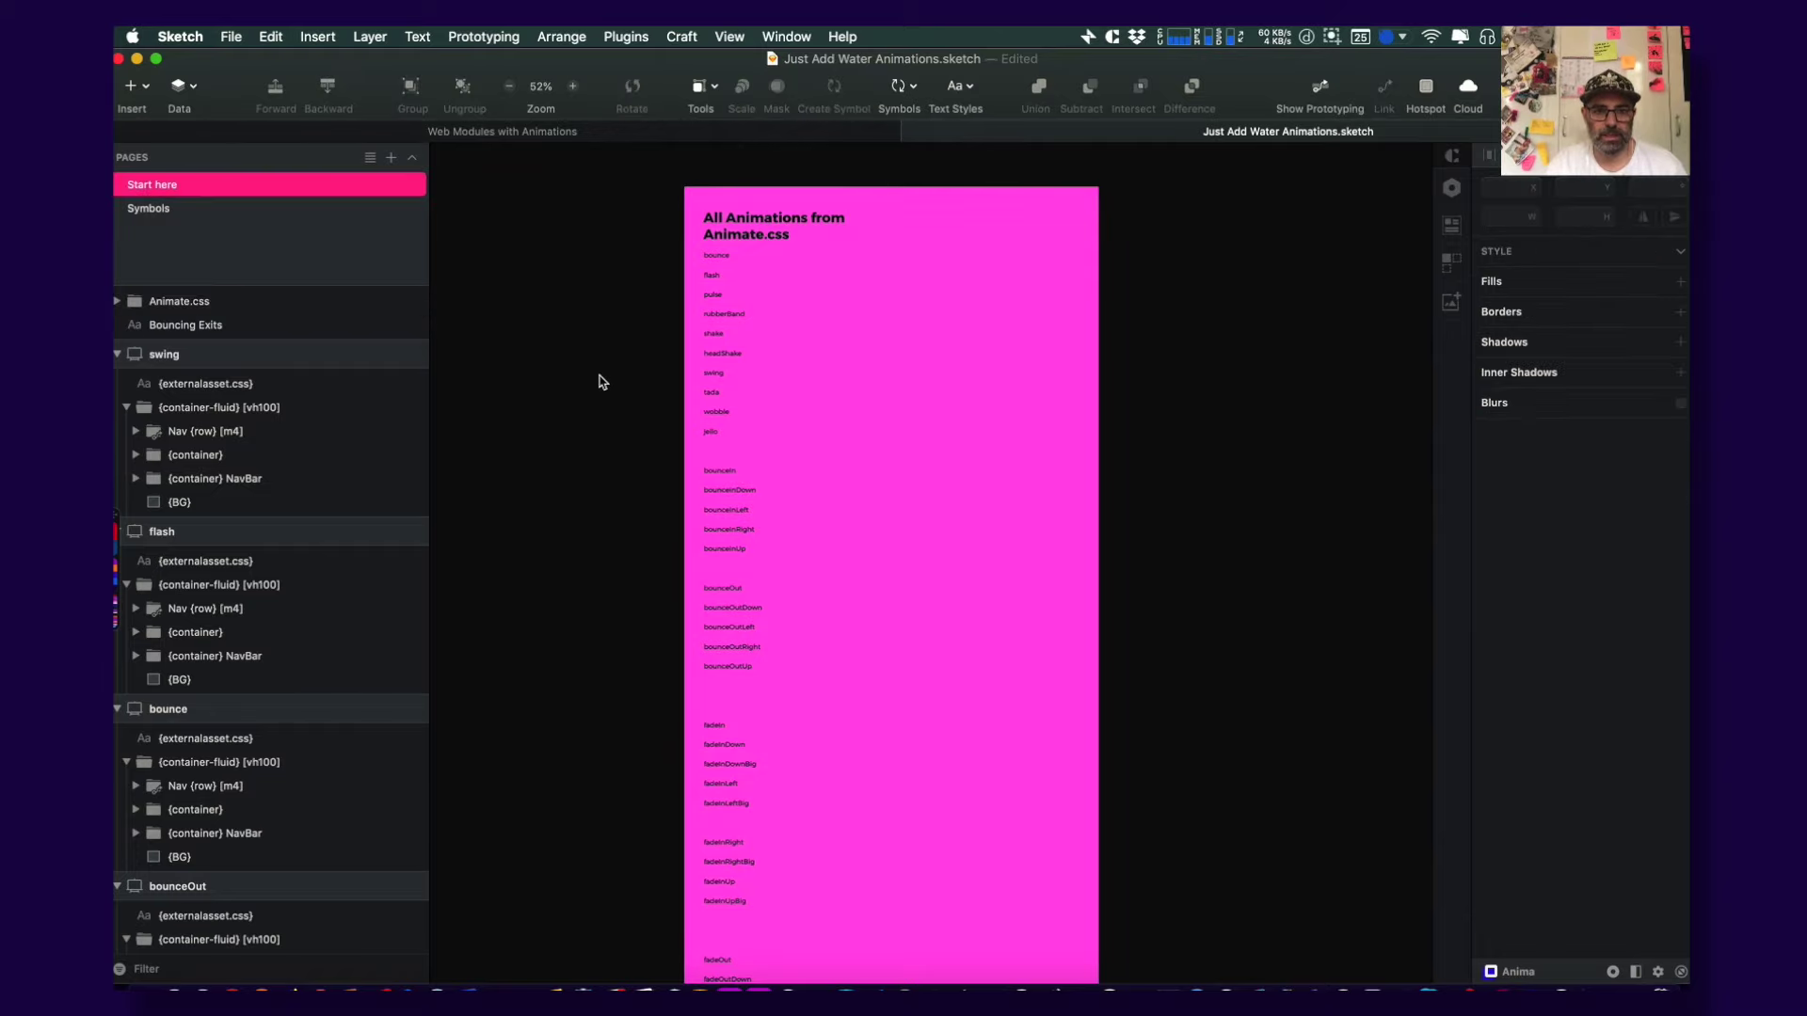
key("super+1")
left_click_drag(614, 430, 929, 443)
key("z")
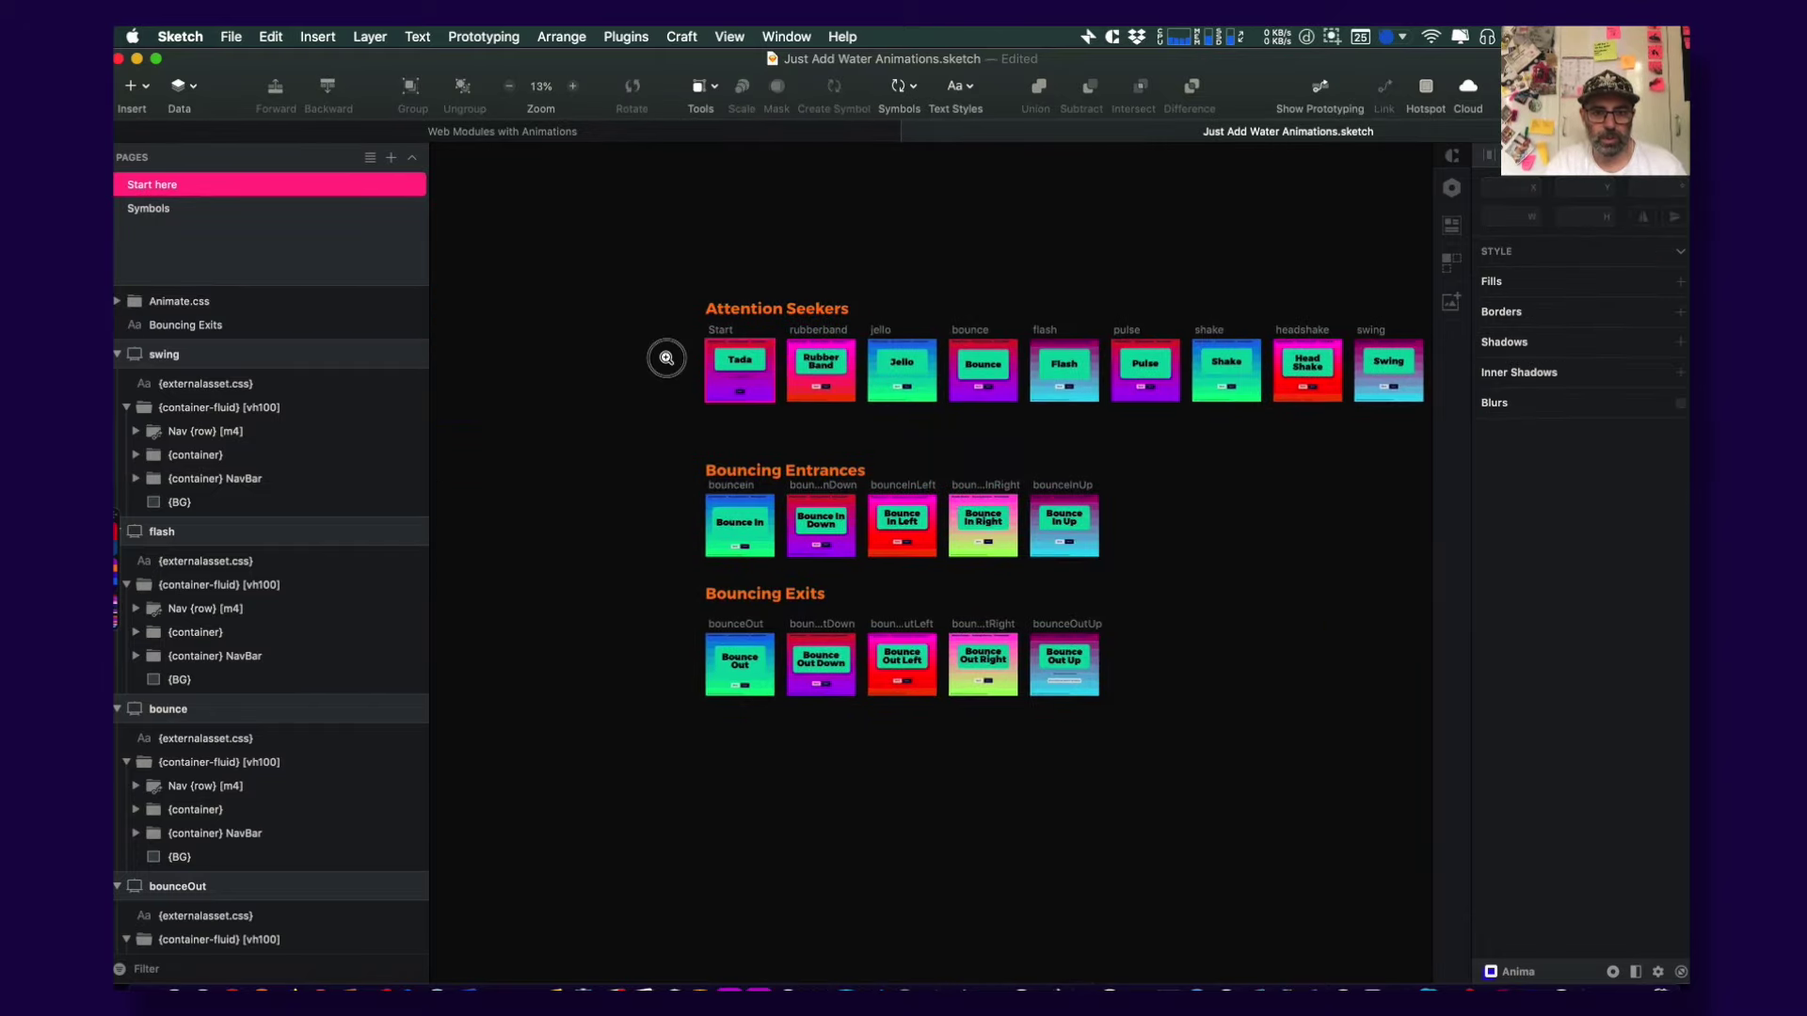
left_click_drag(665, 357, 894, 454)
key("z")
left_click_drag(584, 427, 1133, 628)
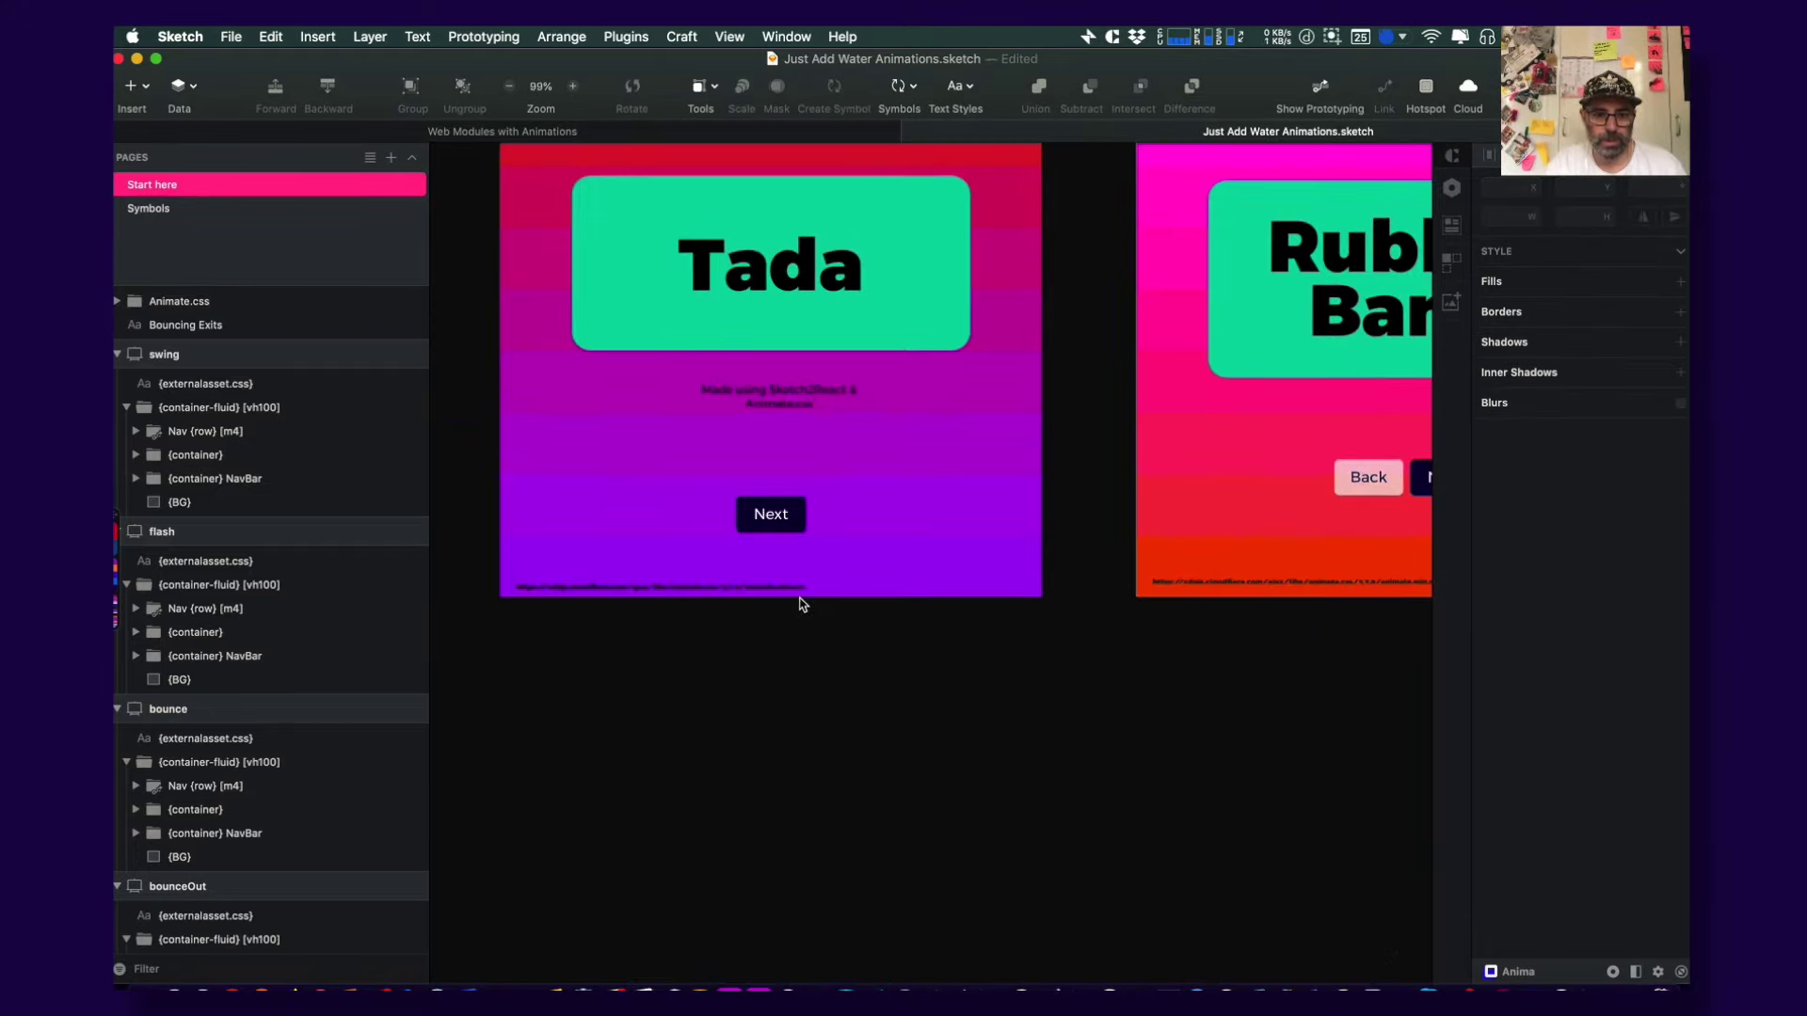
key("z")
left_click(744, 591)
left_click(744, 590)
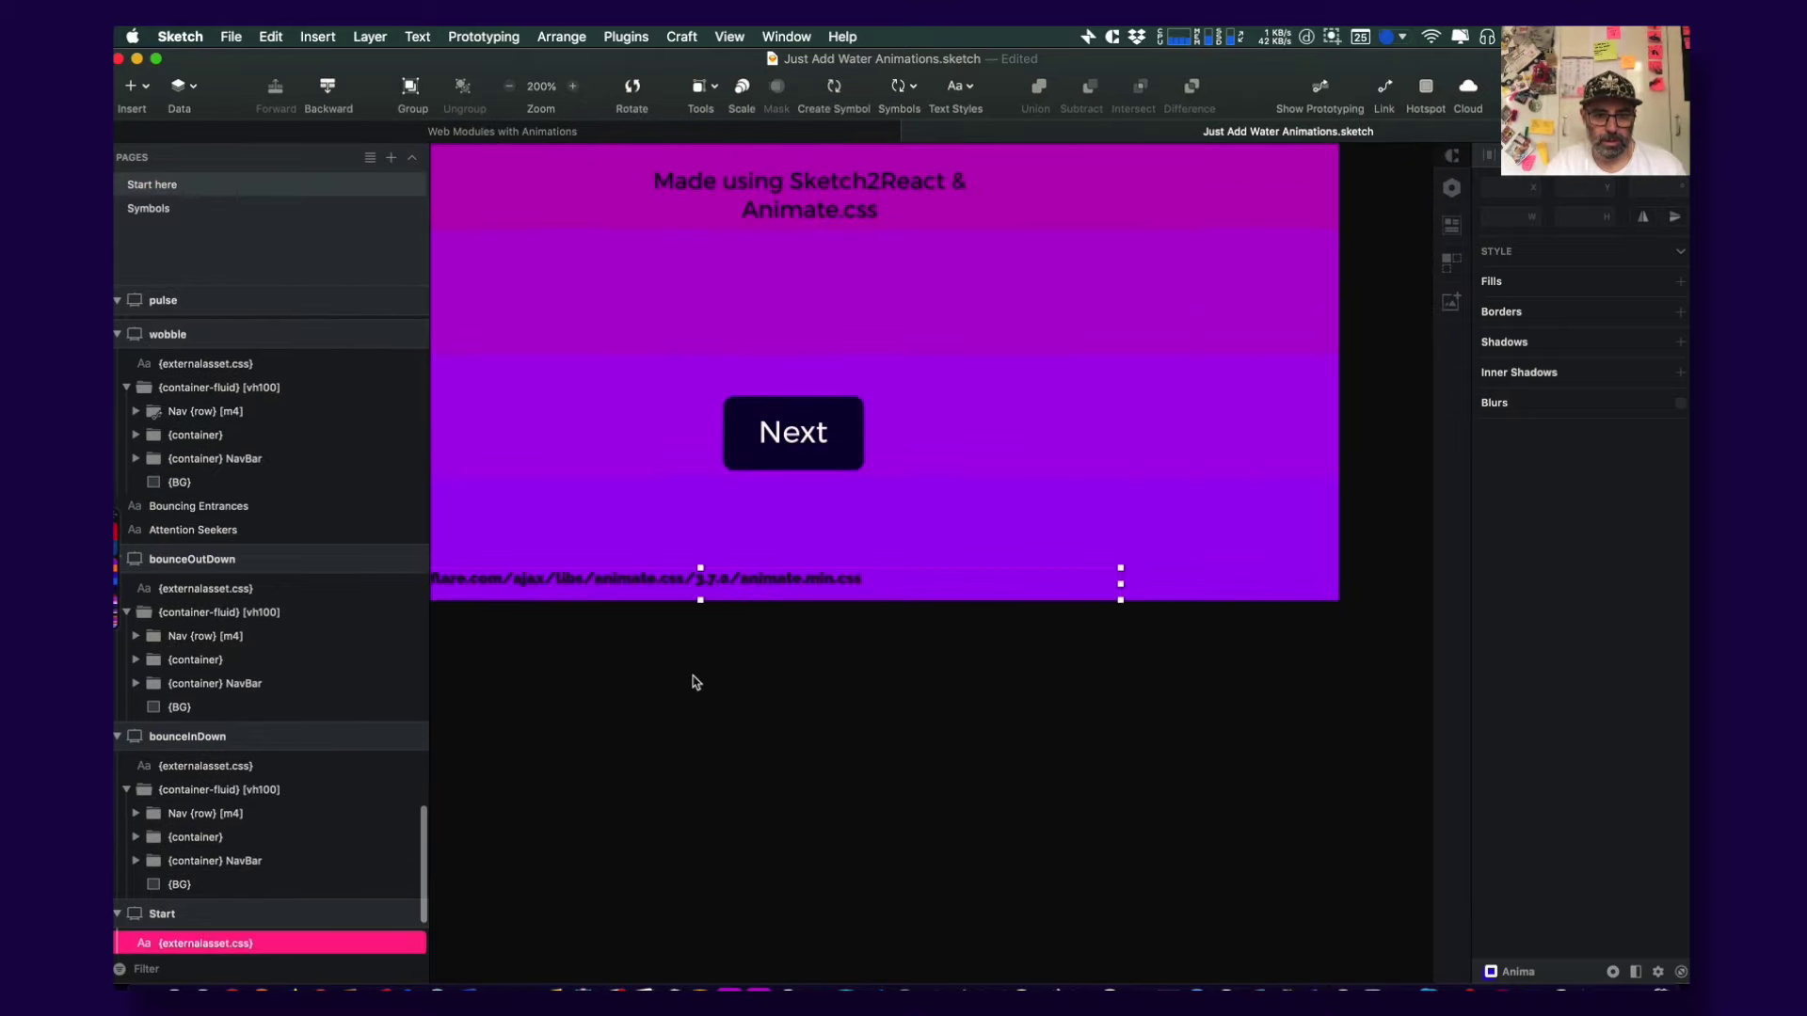
left_click_drag(867, 681, 1094, 723)
scroll(328, 747, "down", 3)
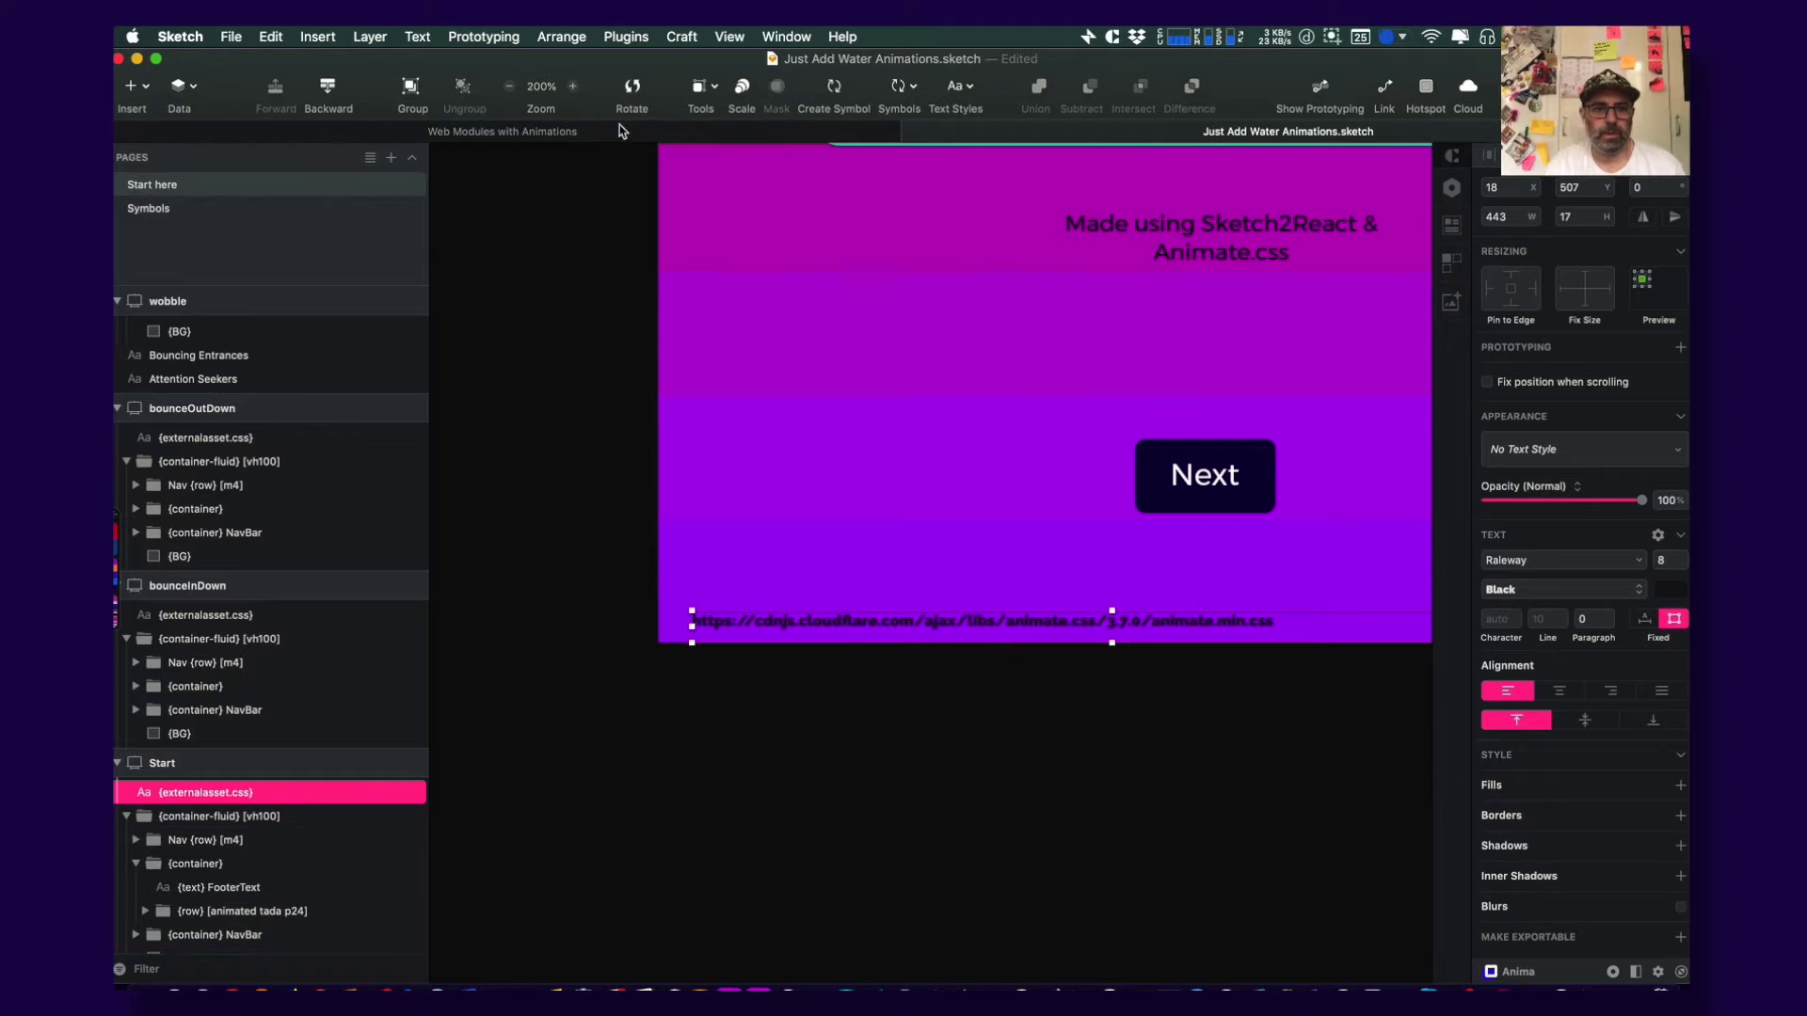
Paste the Animate.css link layer into the Start artboard of Web Modules with Animations and move it beside the Ion Icons link
left_click(578, 140)
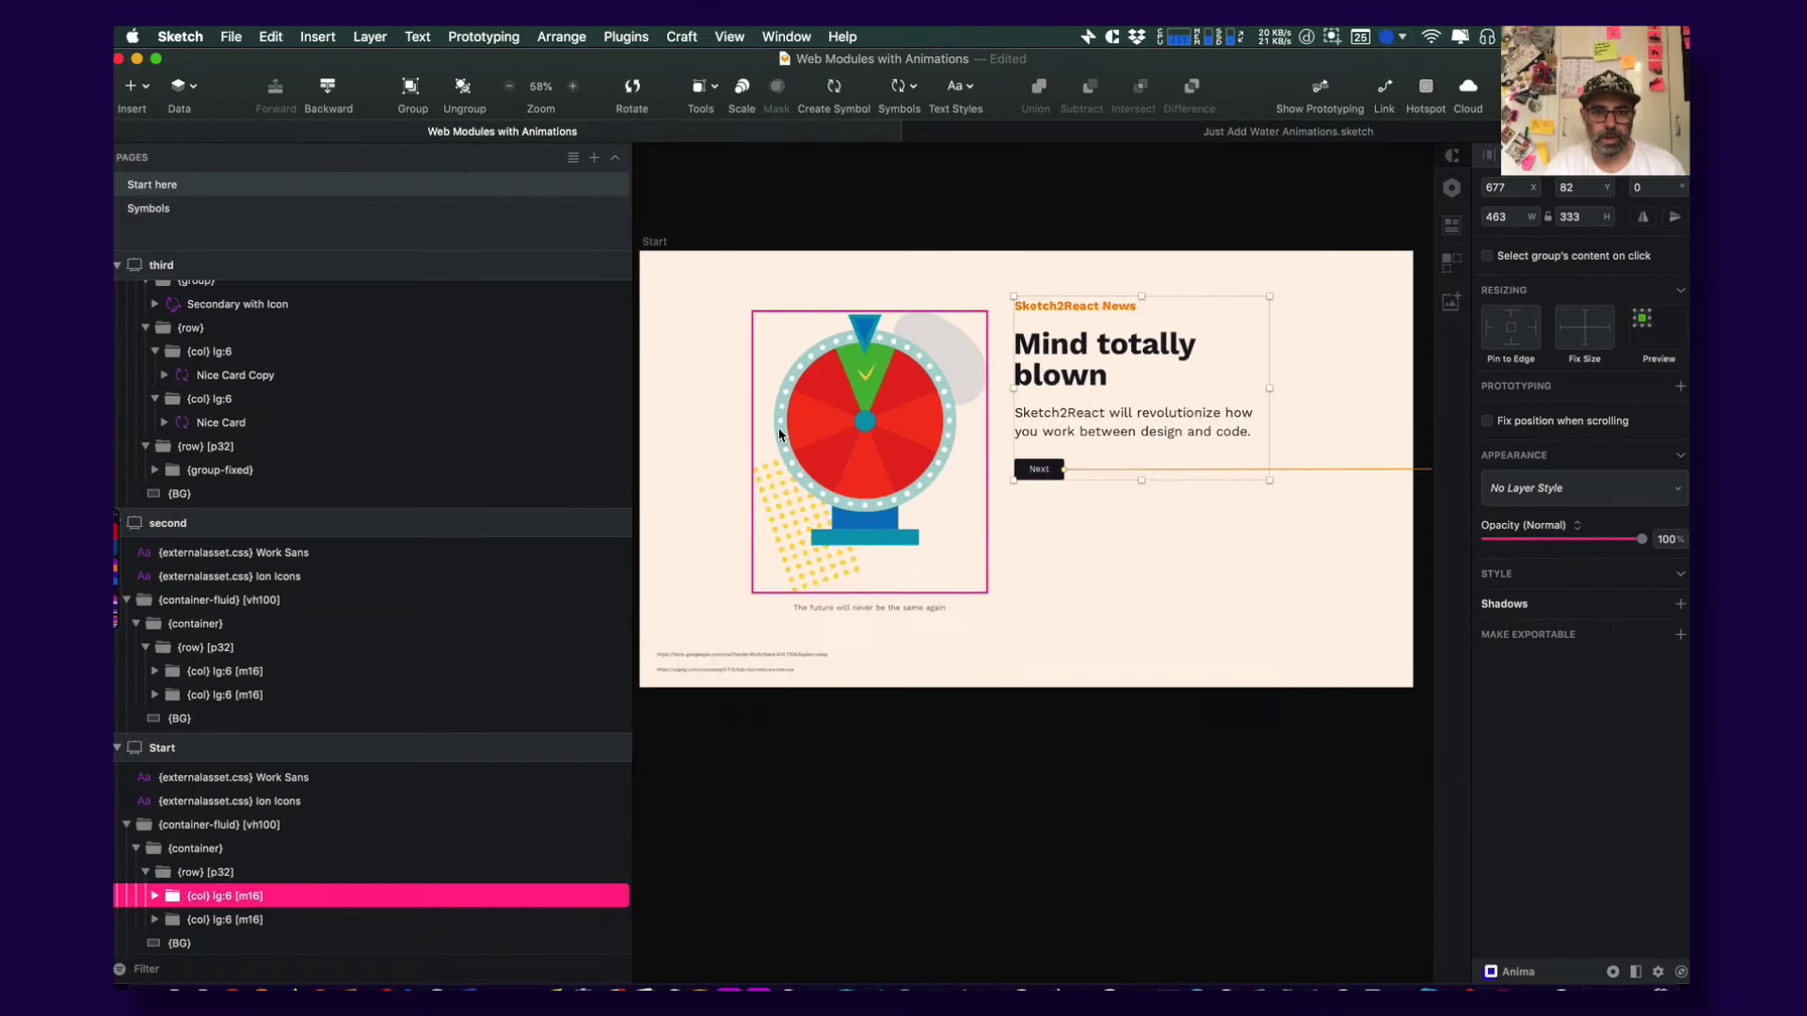
left_click(660, 251)
key("super+v")
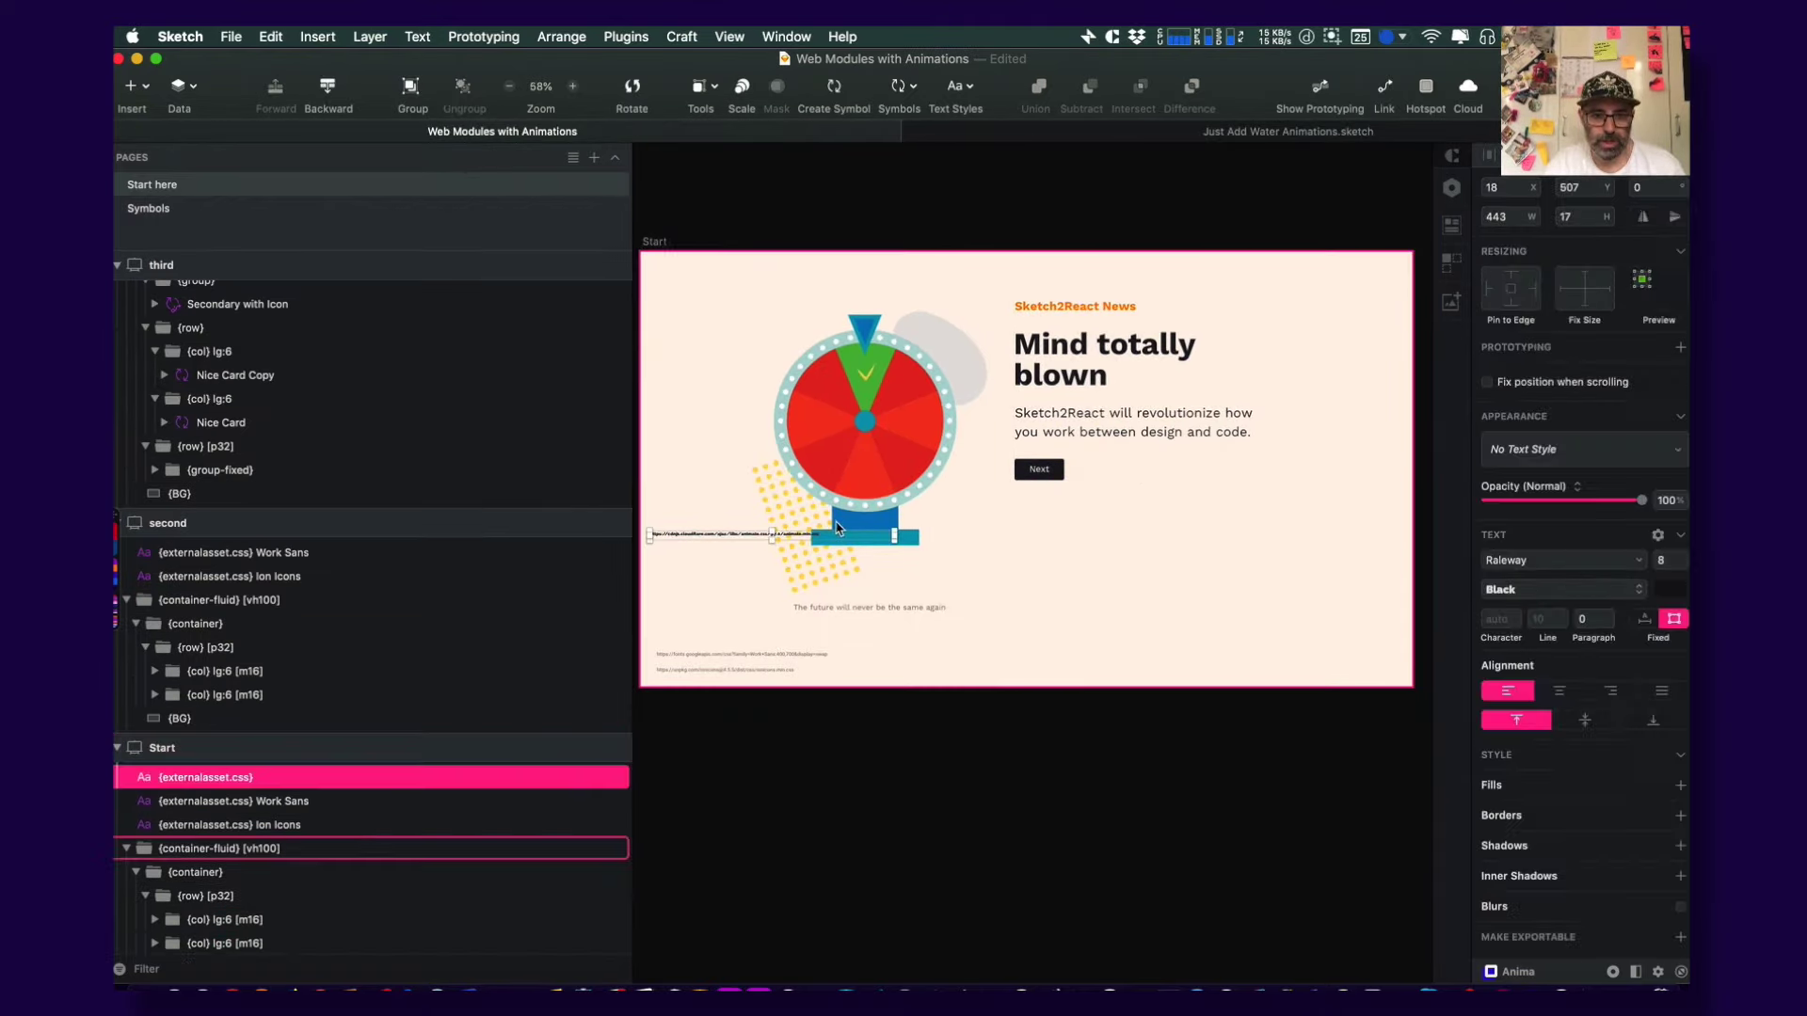
left_click_drag(725, 534, 899, 672)
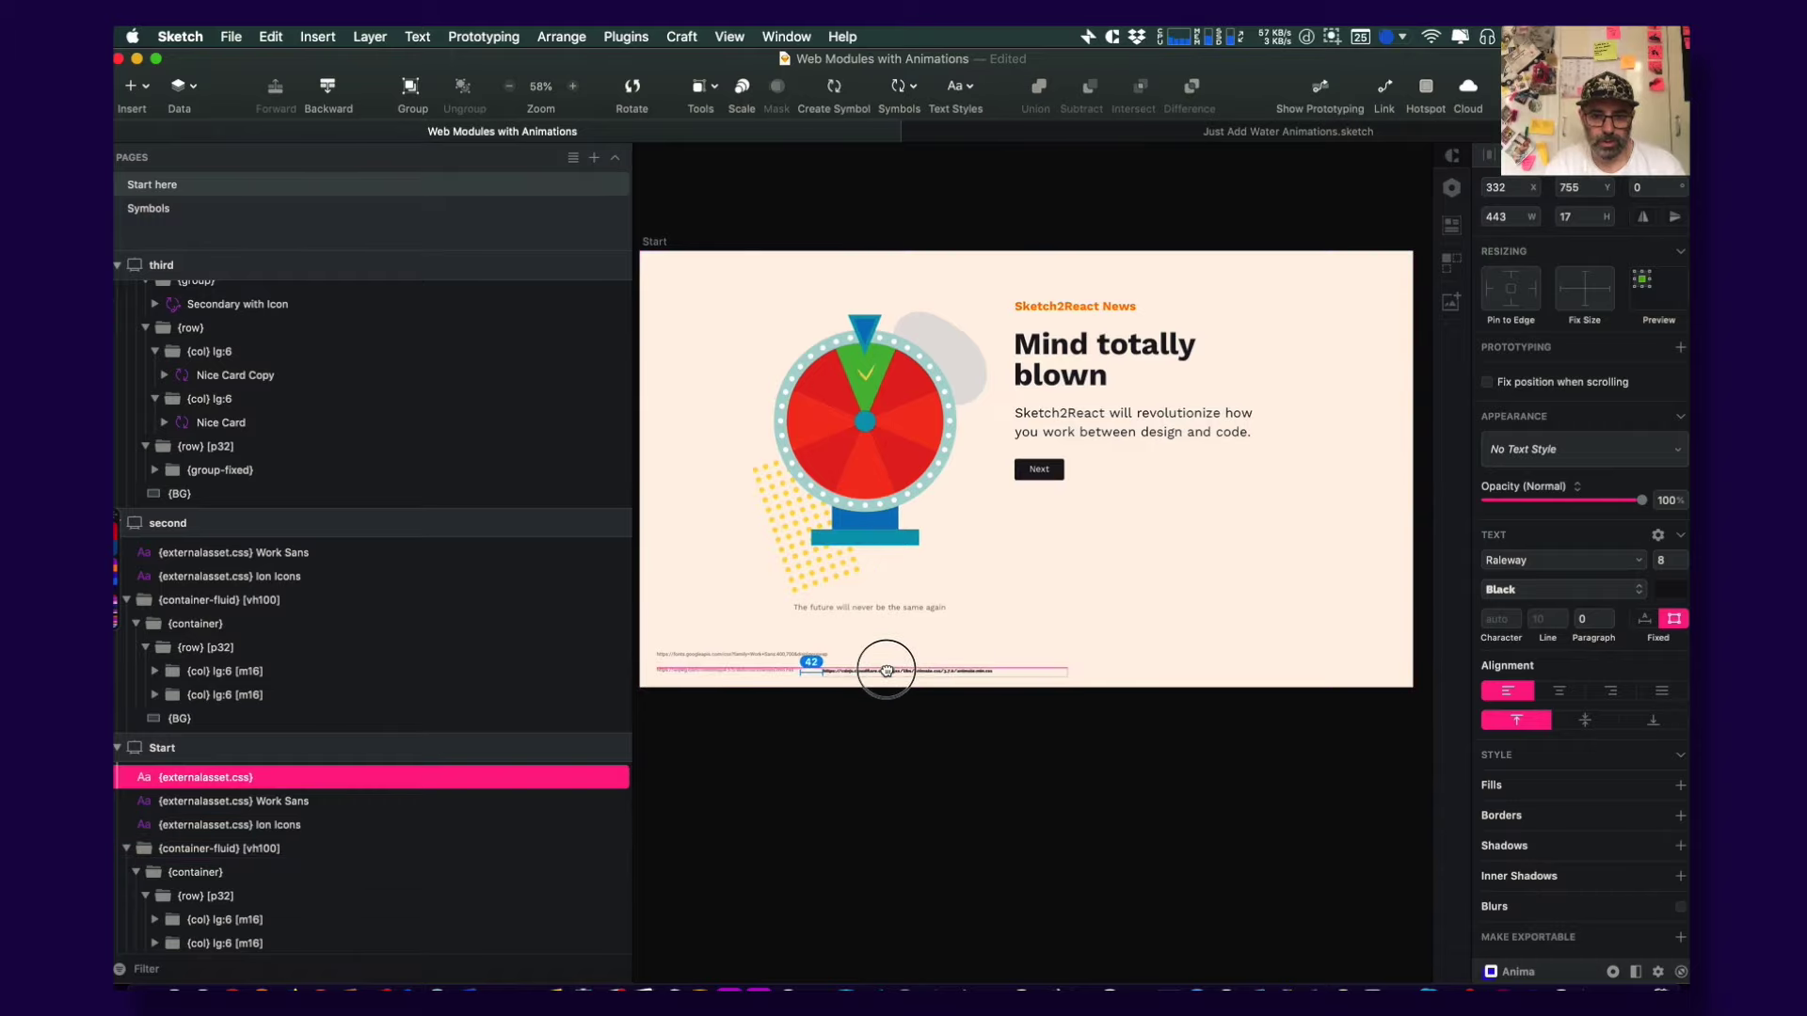
scroll(1149, 746, "right", 10)
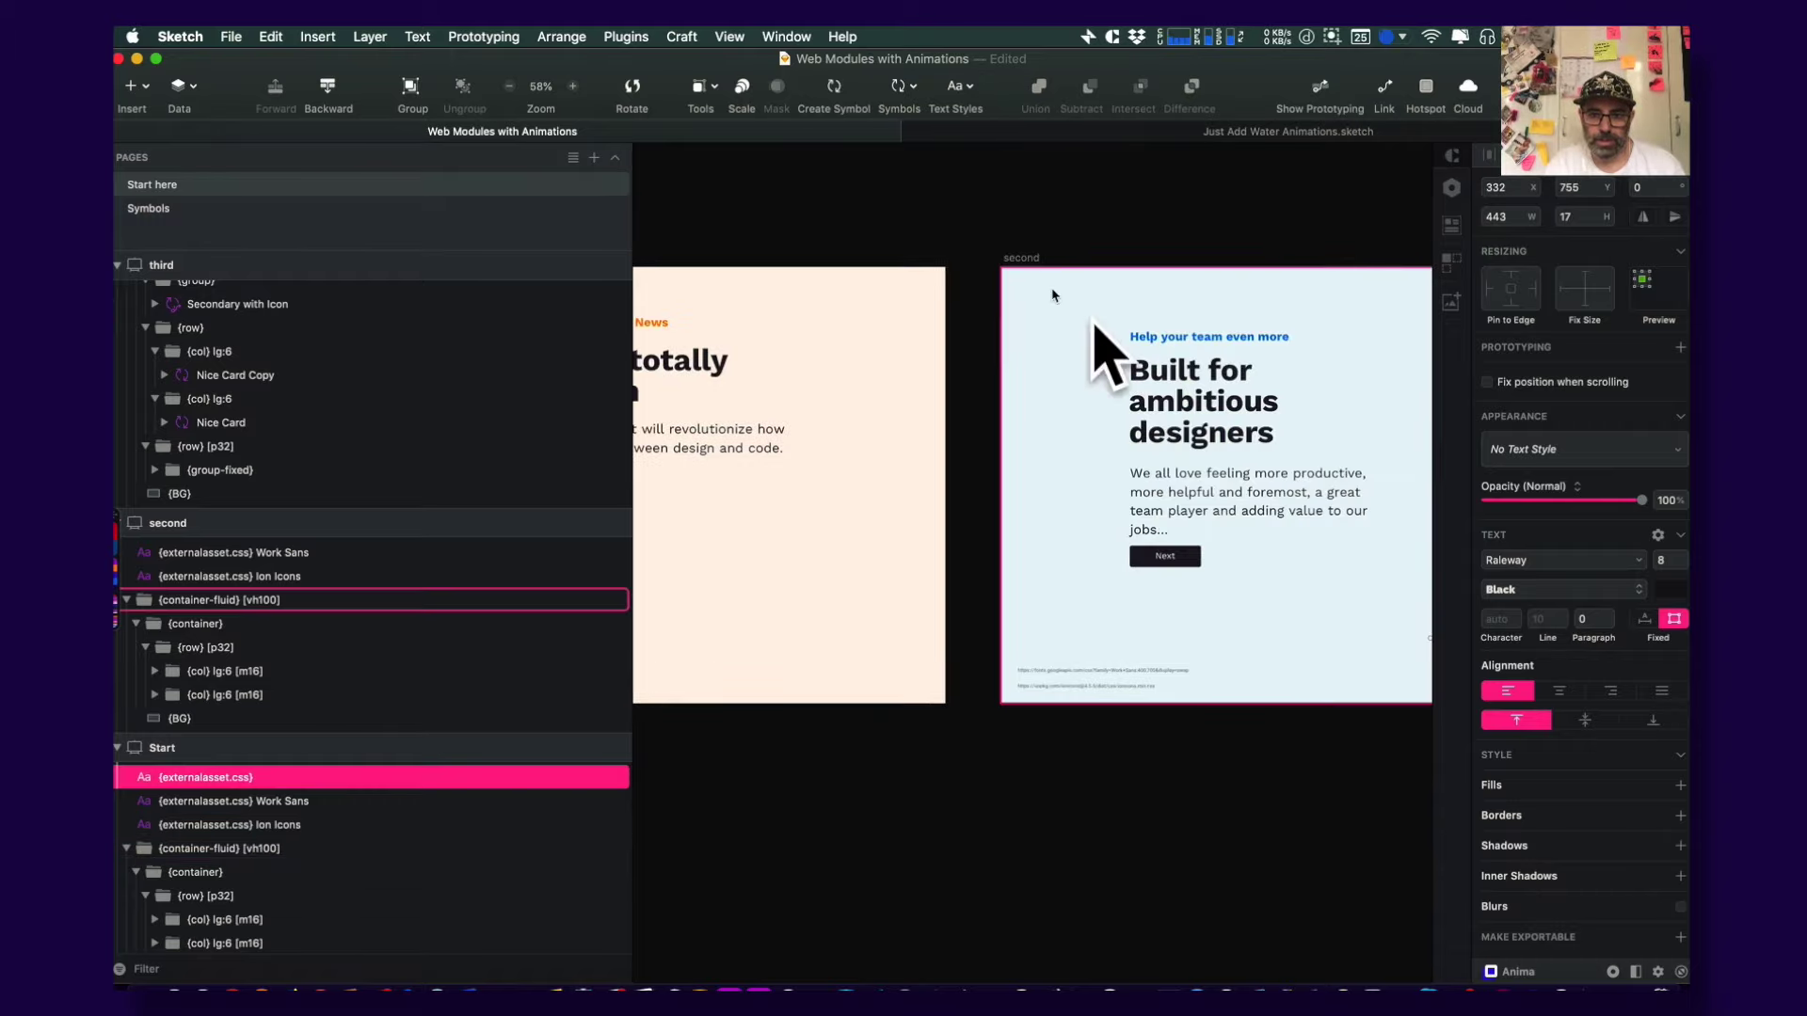
scroll(1290, 403, "left", 10)
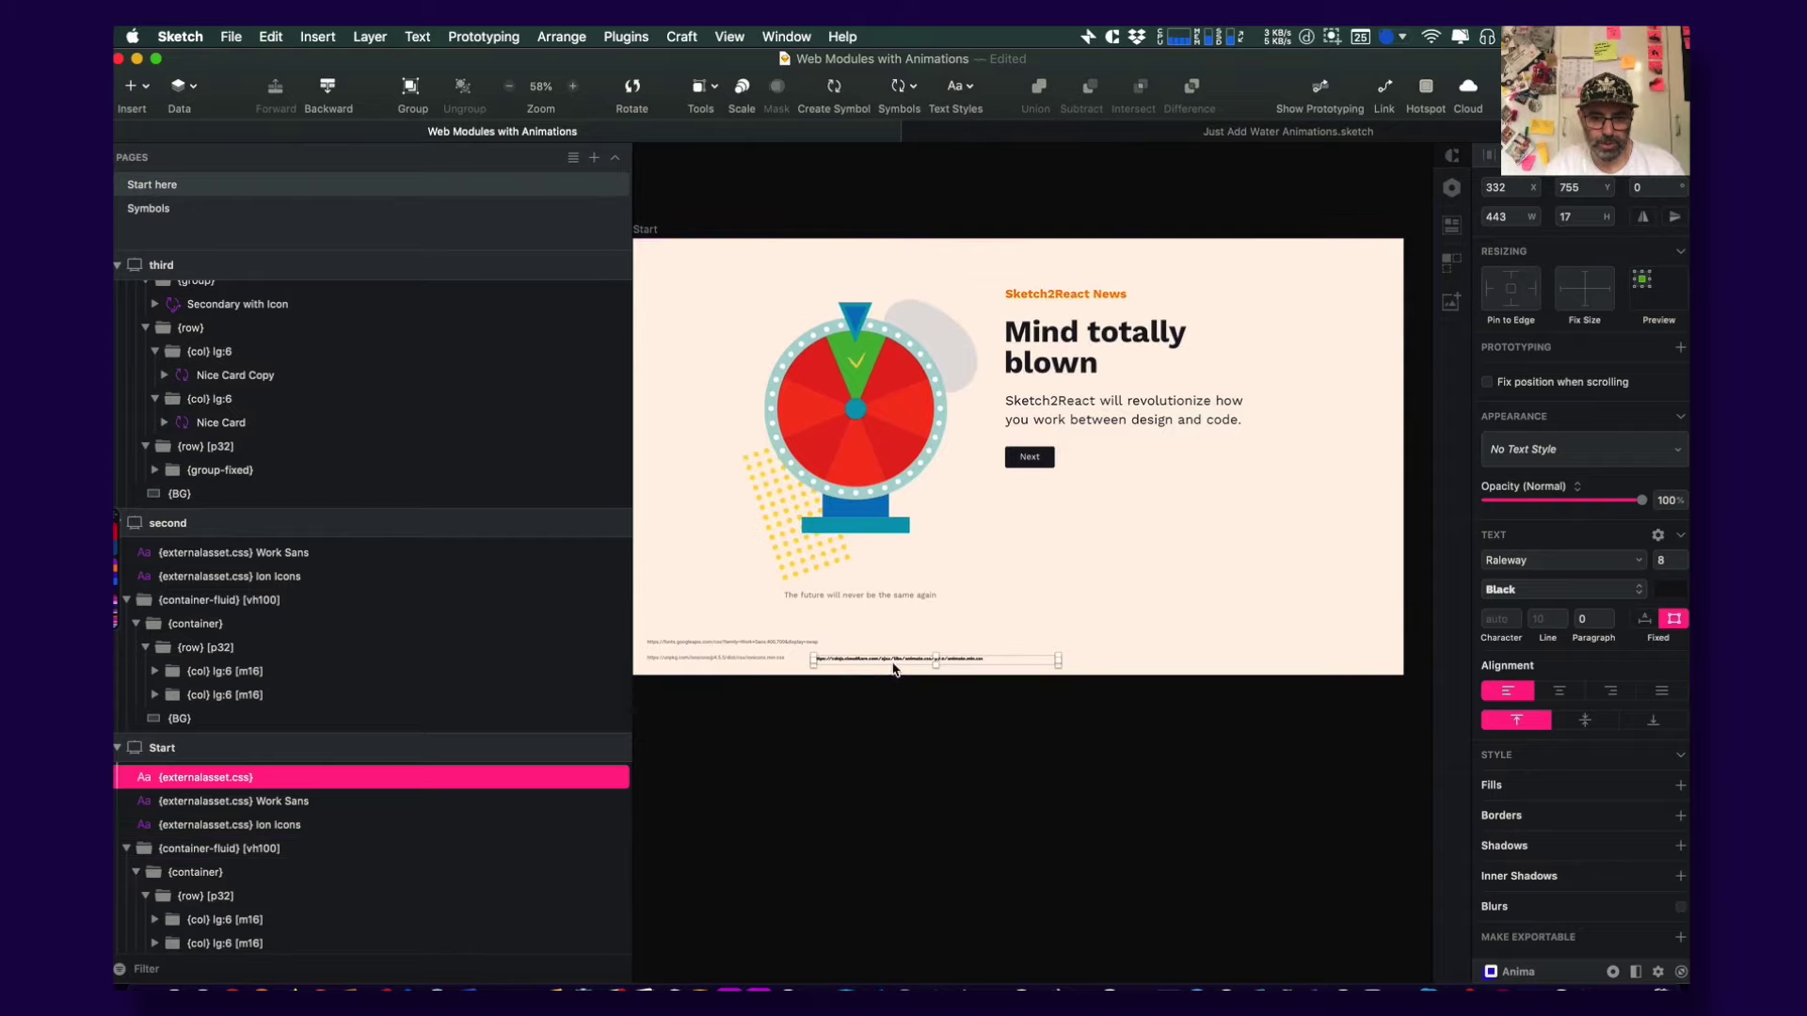
Apply the ExternalAssetsTexts text style to the pasted Animate.css link and align it with the Ion Icons link at about X 304, Y 747
scroll(847, 656, "up", 5)
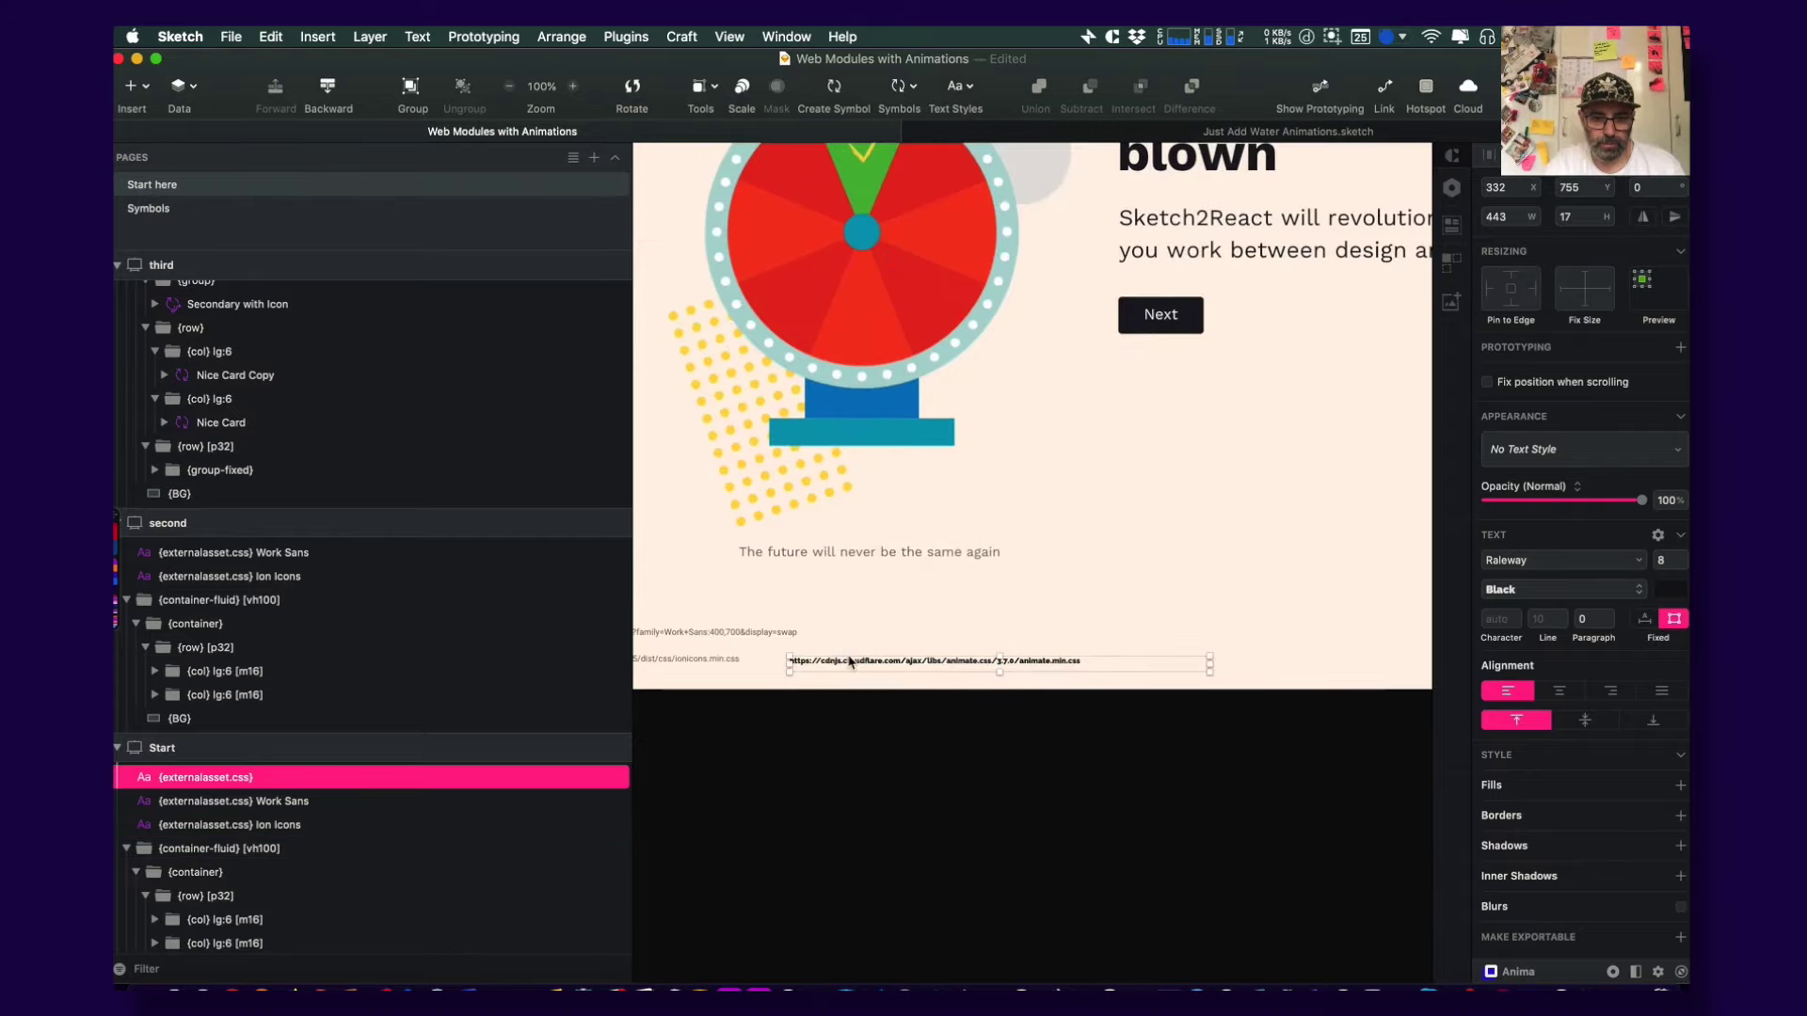
scroll(908, 631, "left", 3)
left_click(914, 647)
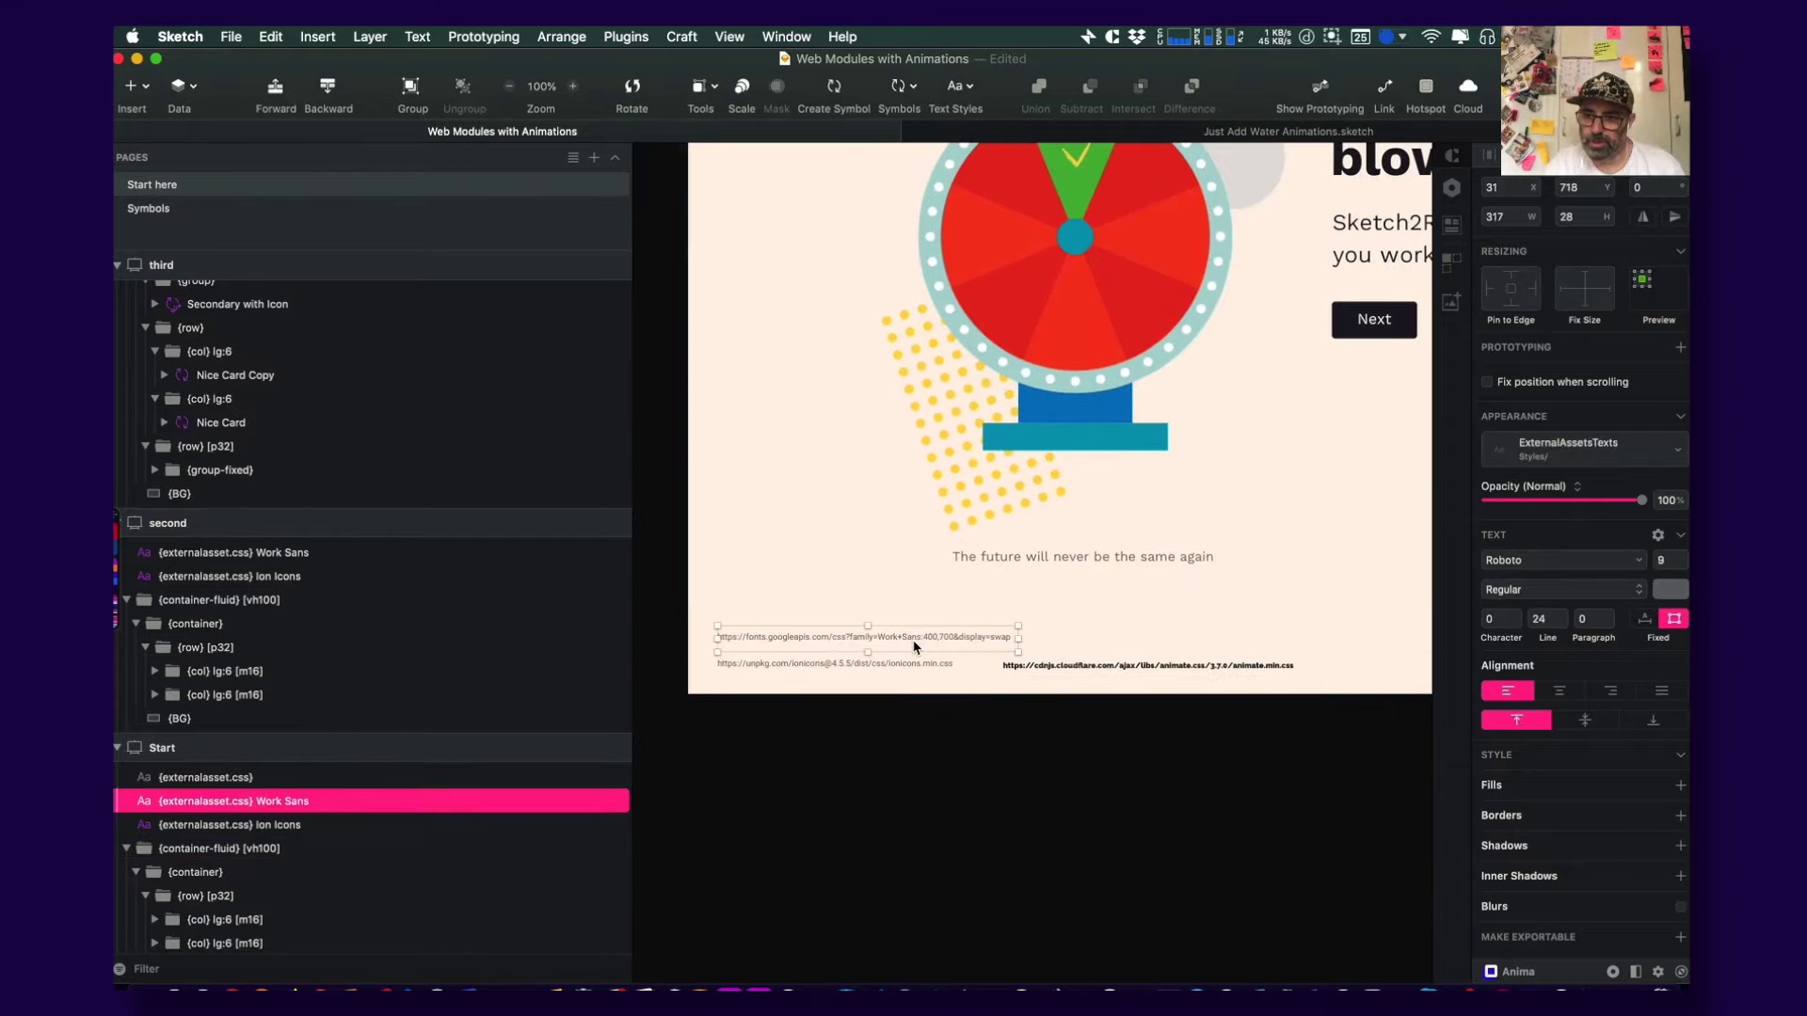
left_click(1175, 667)
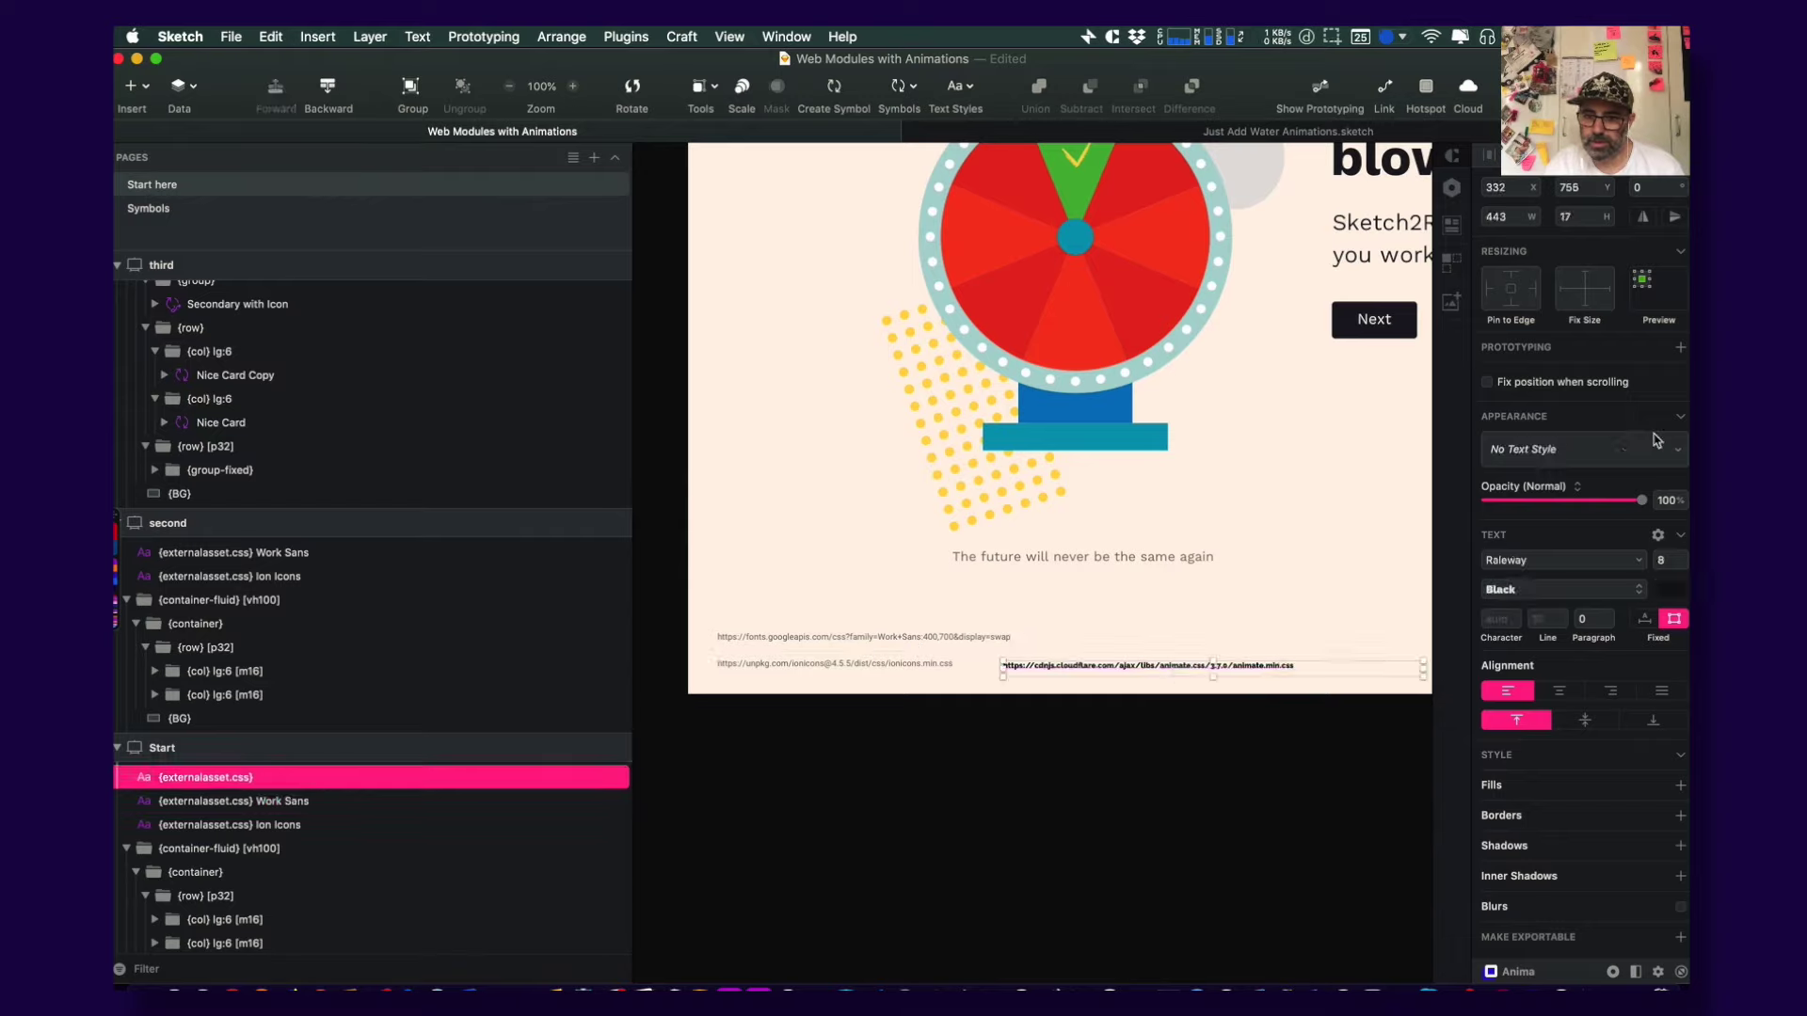
left_click(1588, 457)
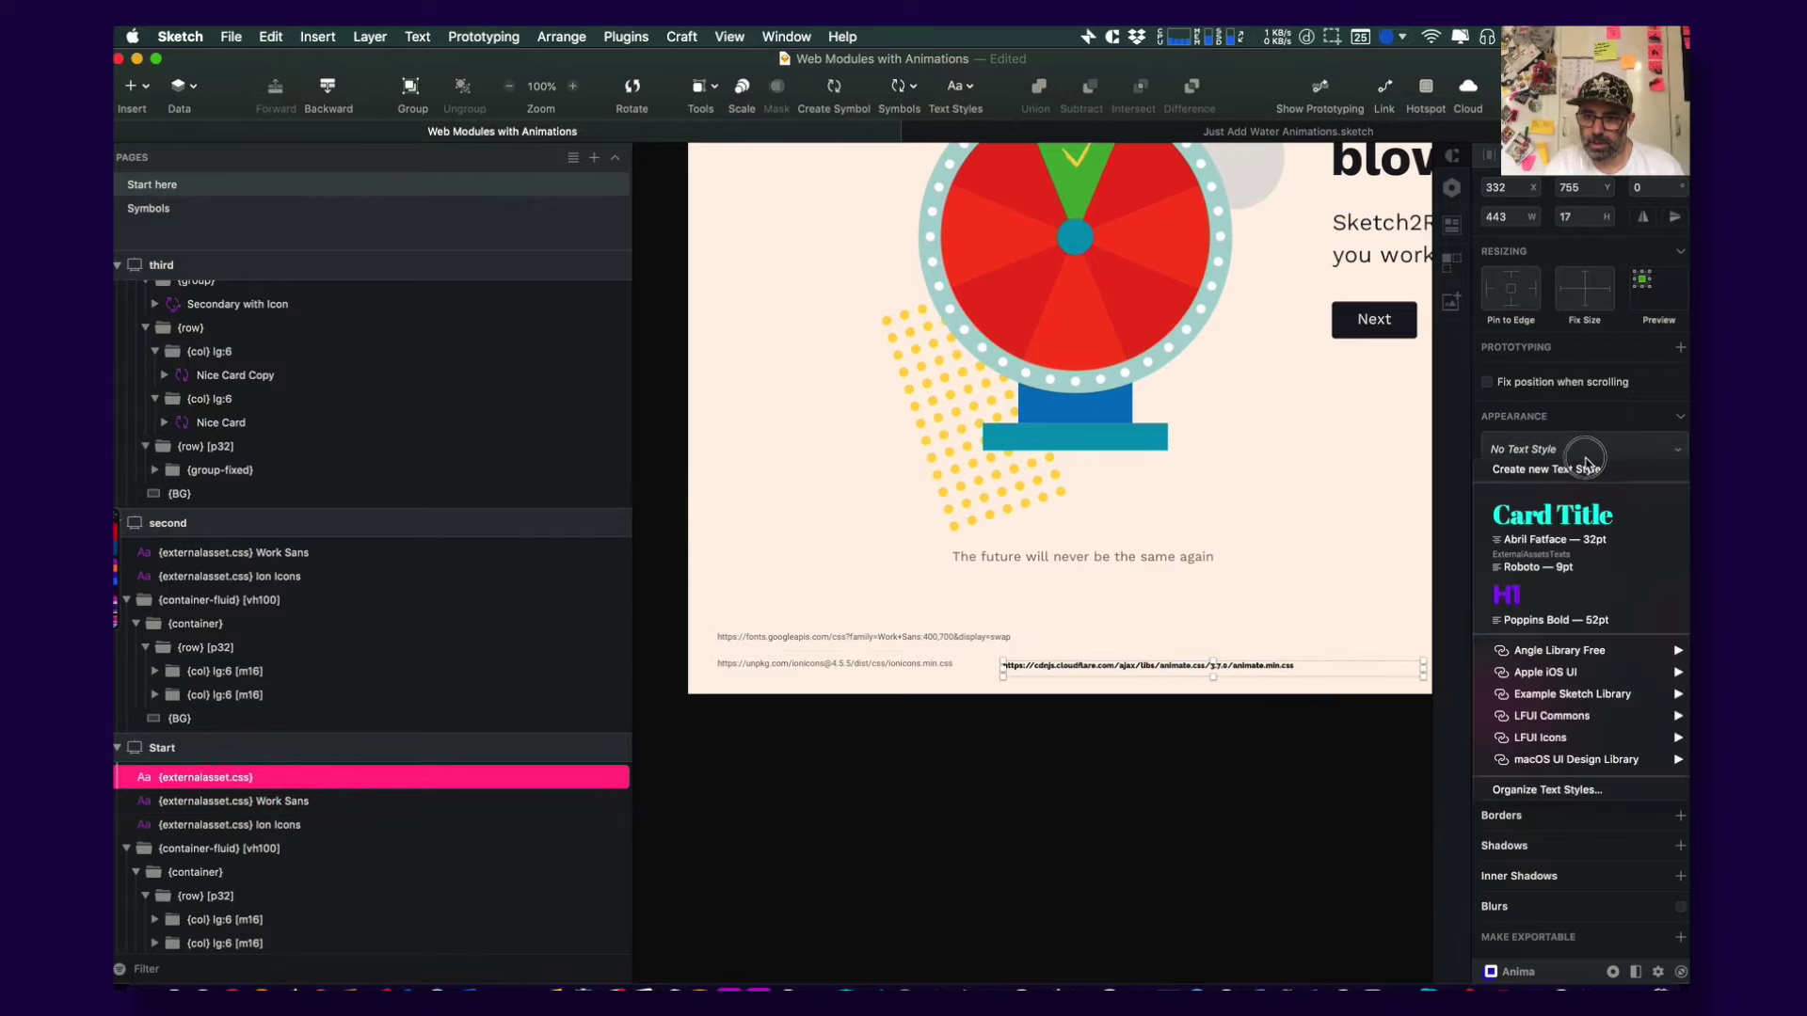
left_click(1569, 563)
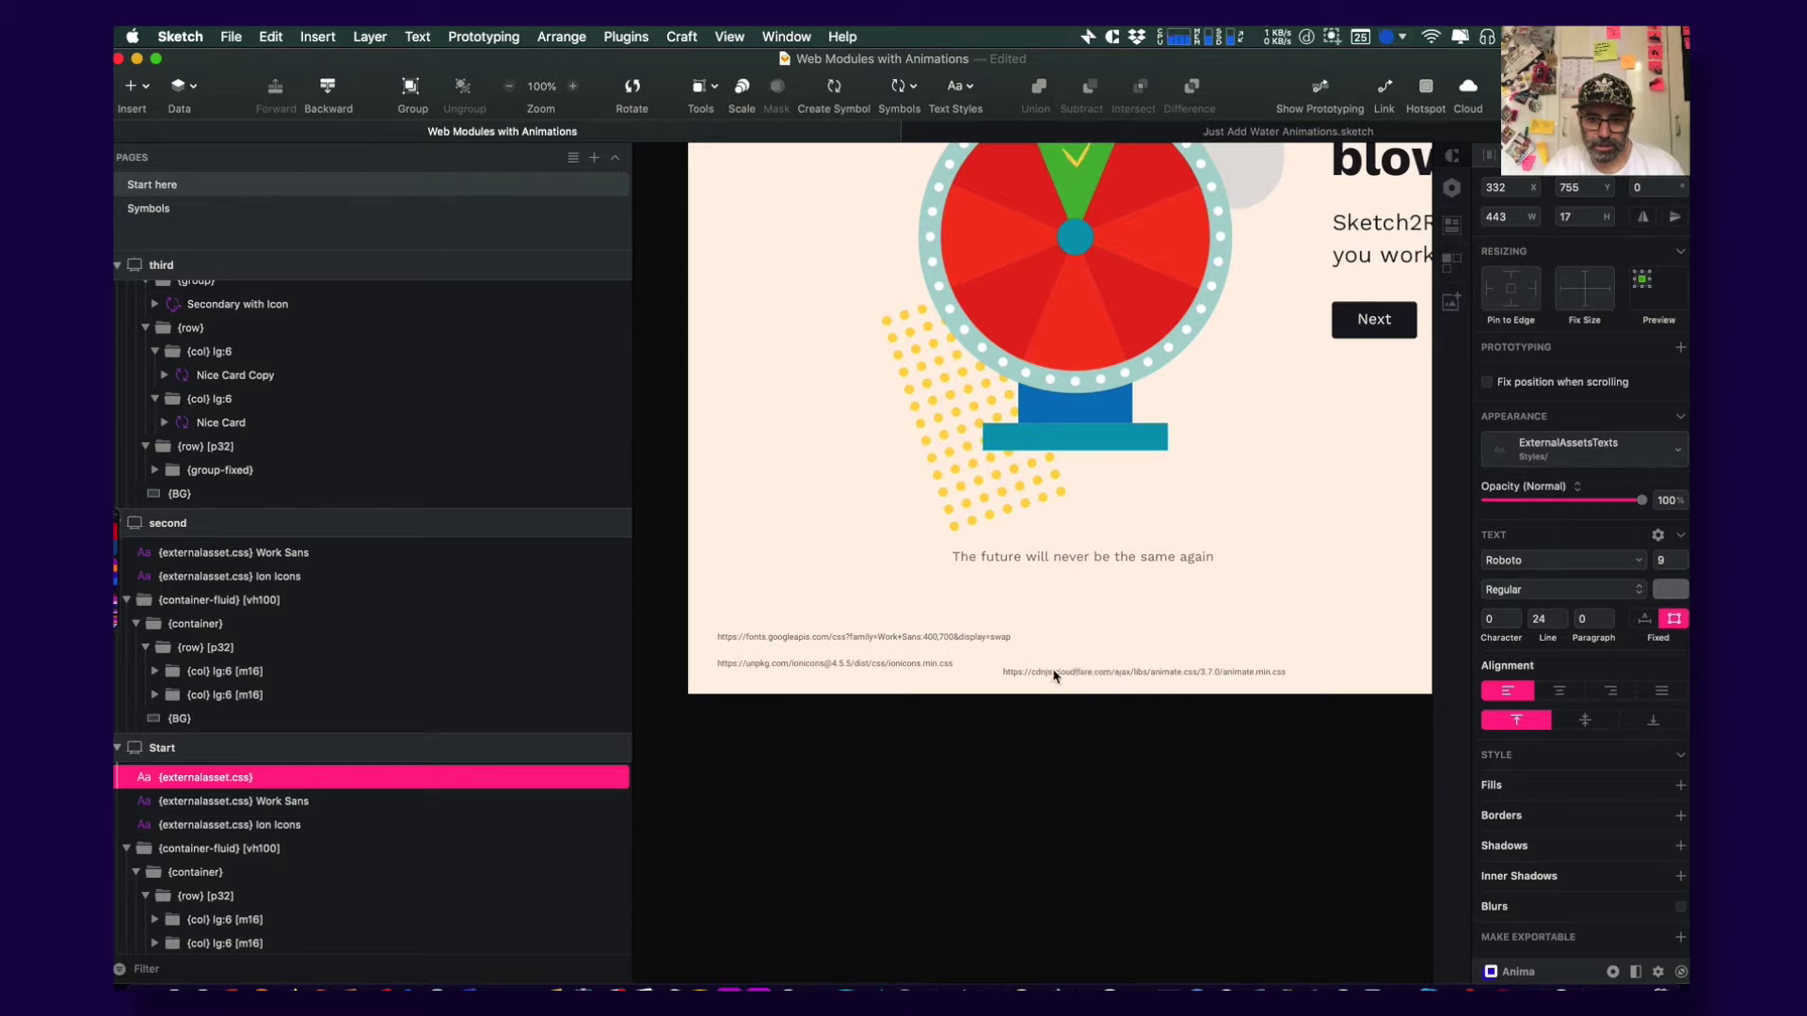
left_click_drag(1077, 670, 1091, 665)
left_click(1076, 717)
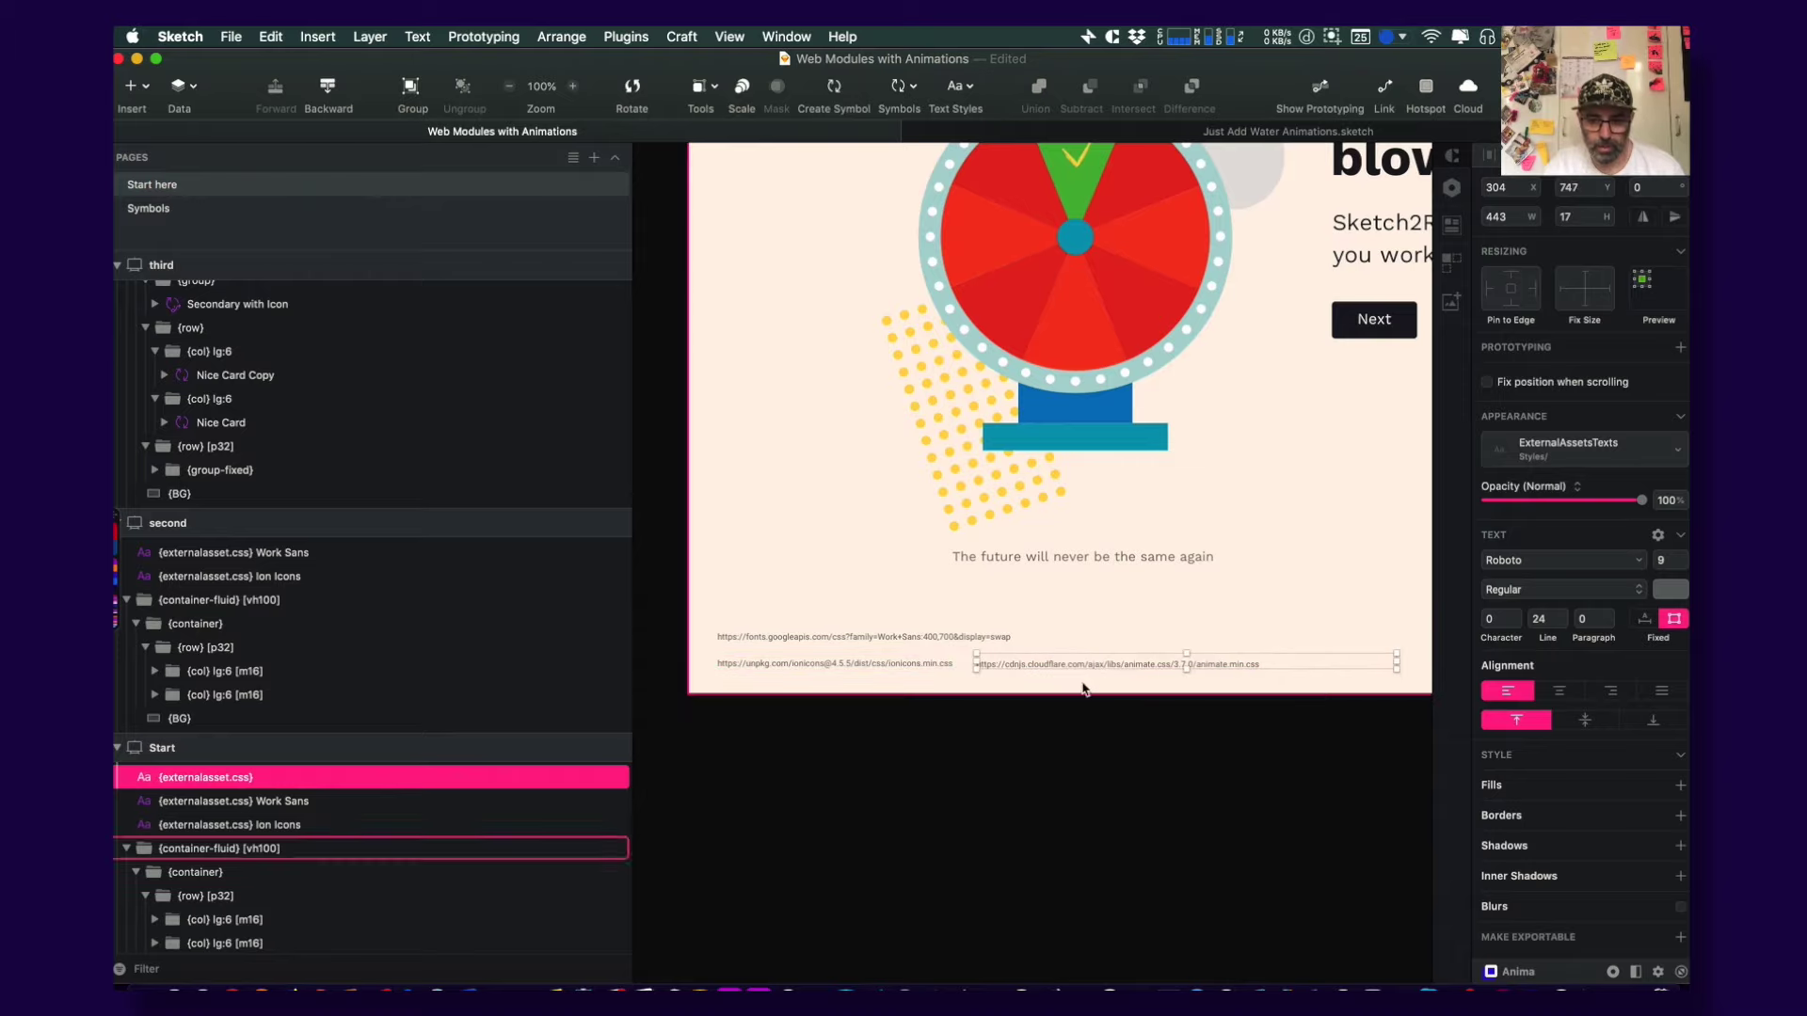
Paste a copy of the restyled Animate.css link layer into the second artboard
scroll(1106, 744, "down", 5)
left_click_drag(1261, 786, 819, 782)
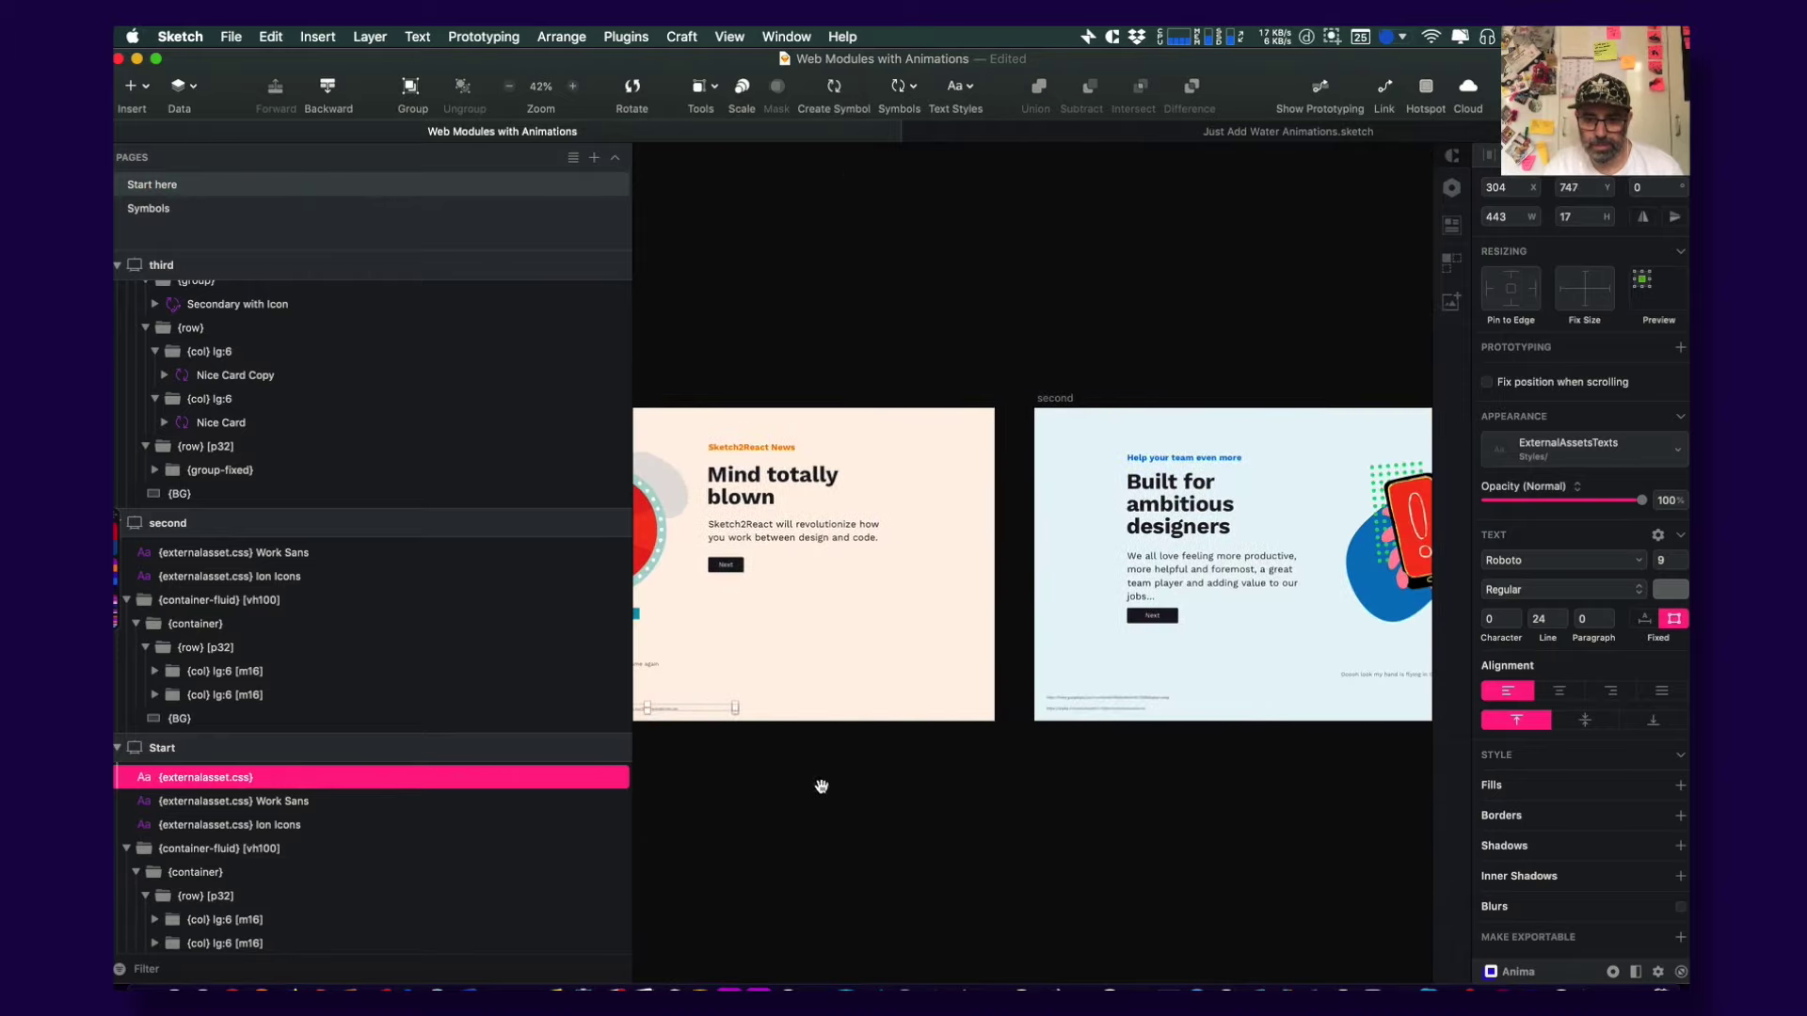
left_click(1061, 397)
key("super+v")
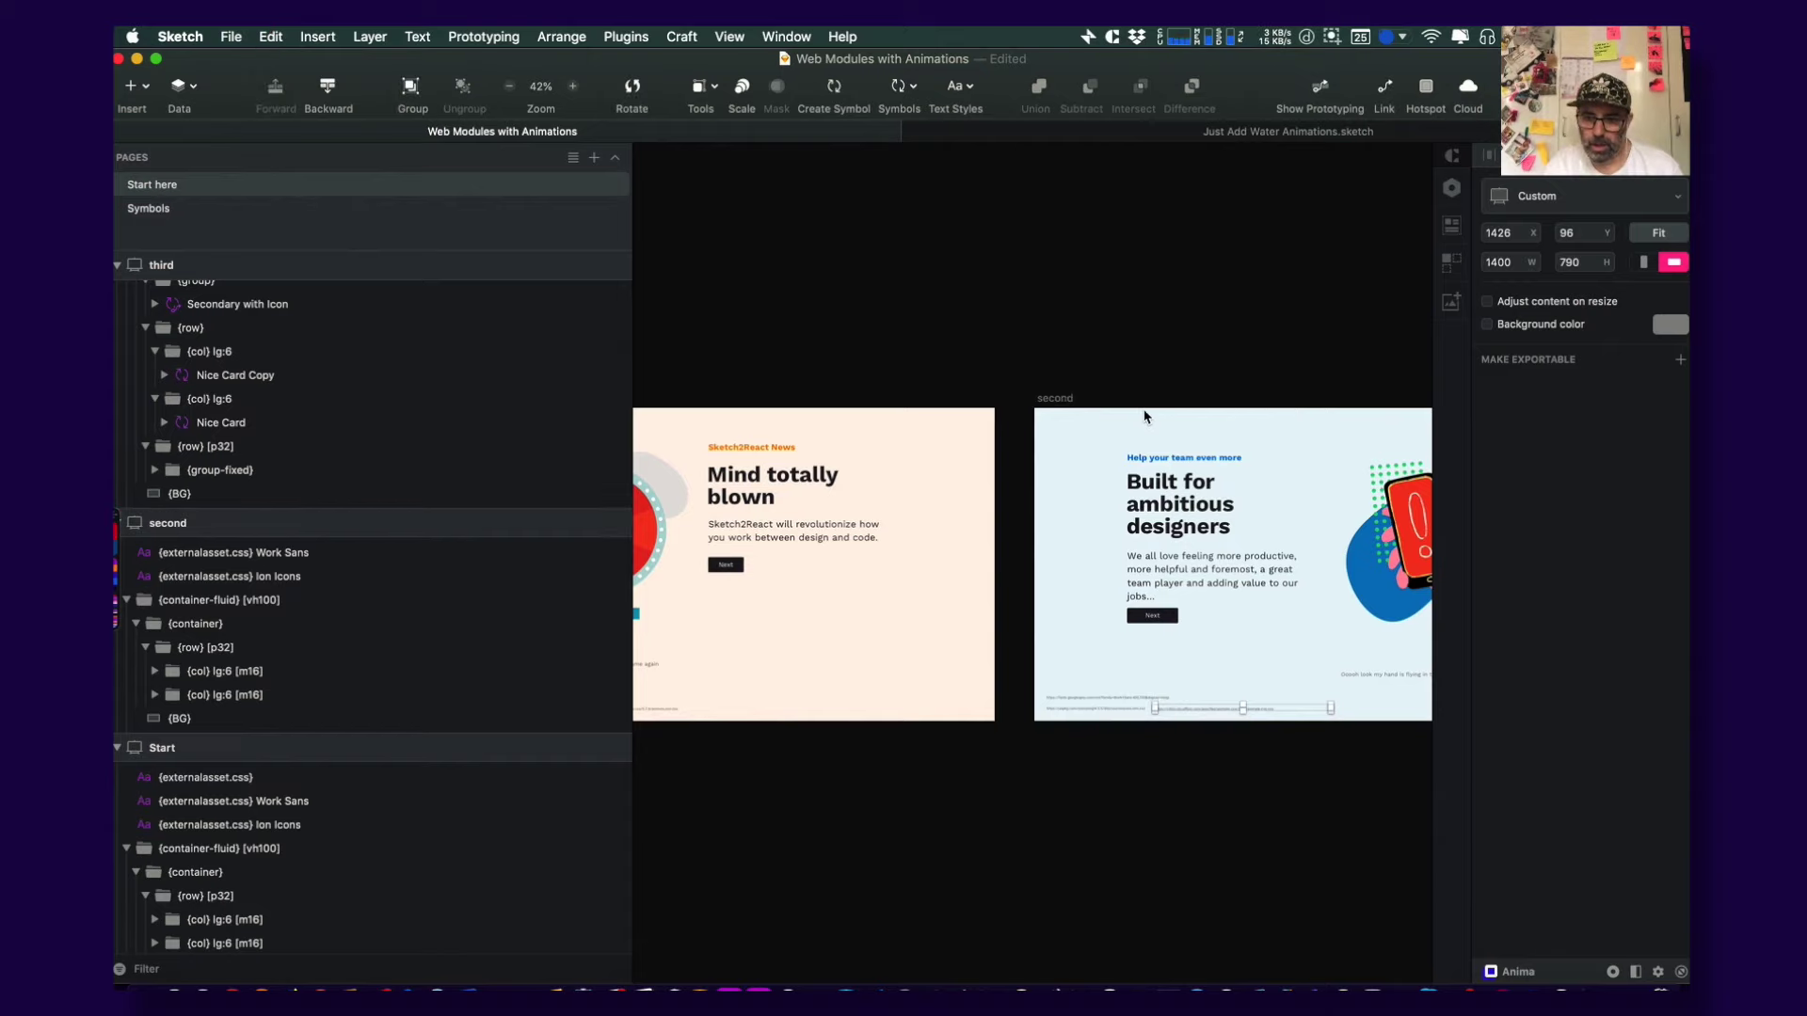
left_click(1303, 323)
Paste the Animate.css link layer into the third artboard and move it down in line with the Ion Icons link
left_click_drag(1364, 318, 681, 327)
left_click(955, 407)
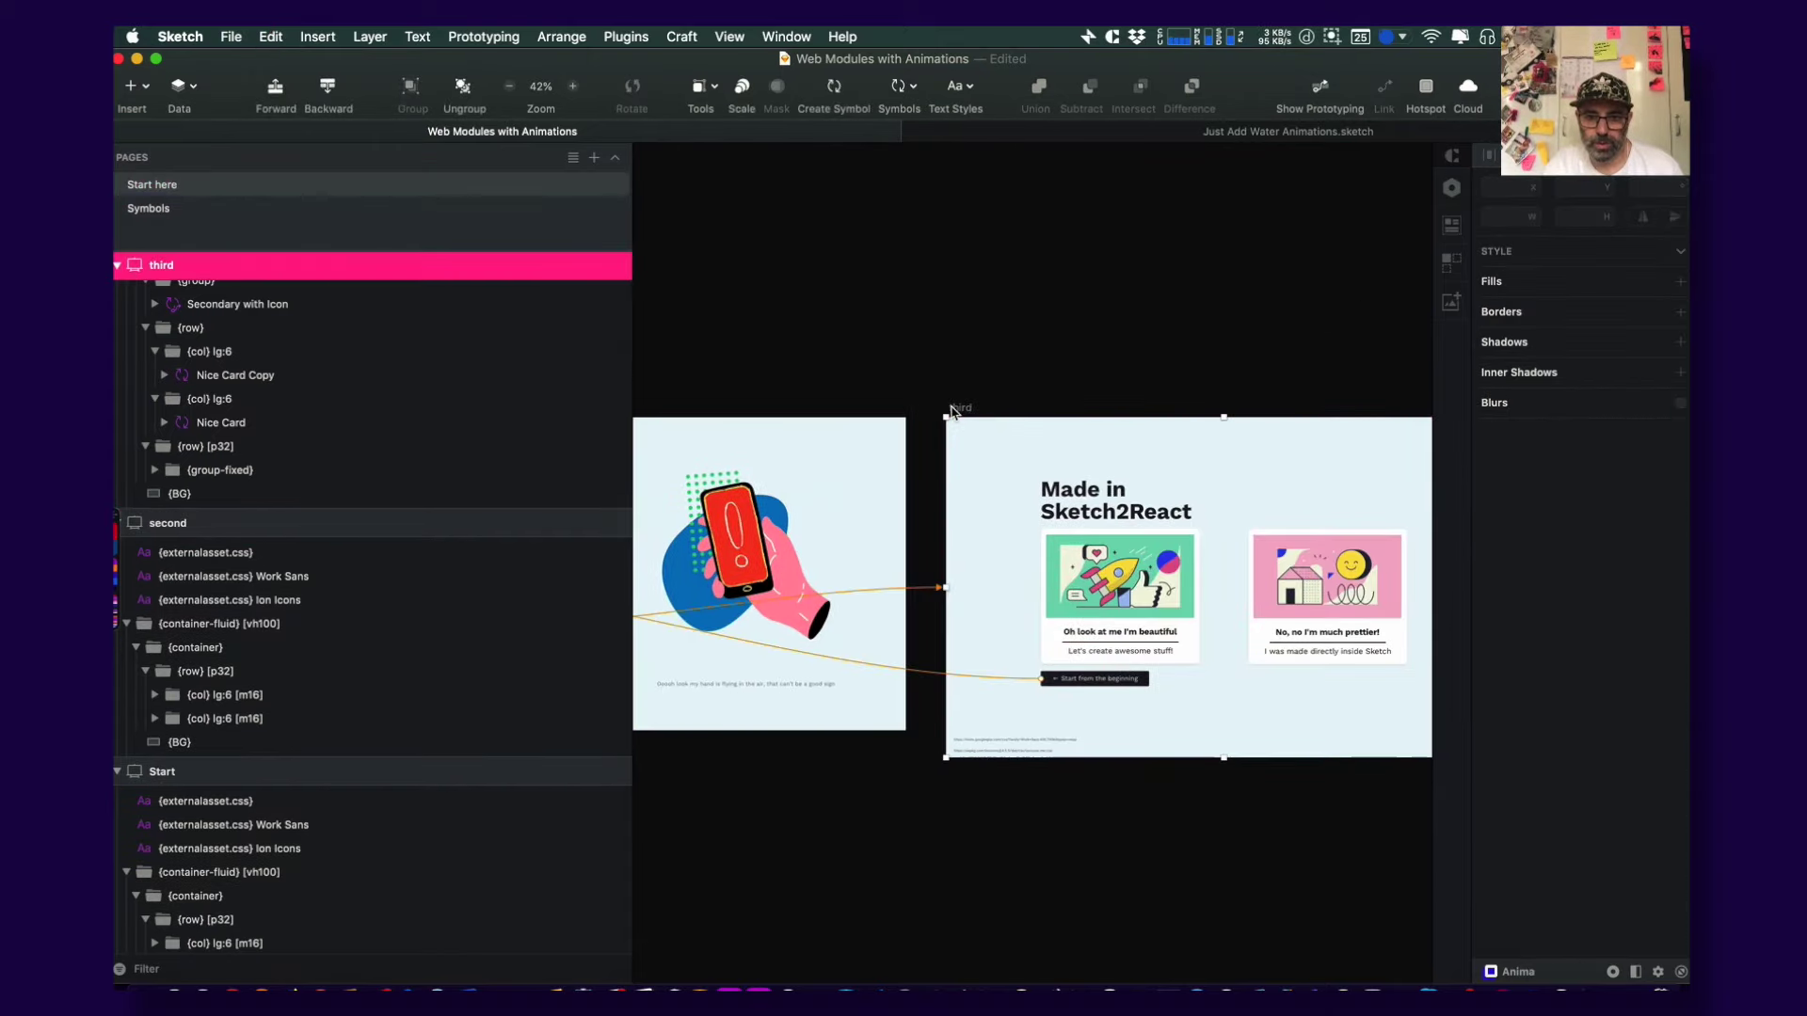
key("super+v")
left_click_drag(1076, 724, 1074, 750)
left_click(1087, 801)
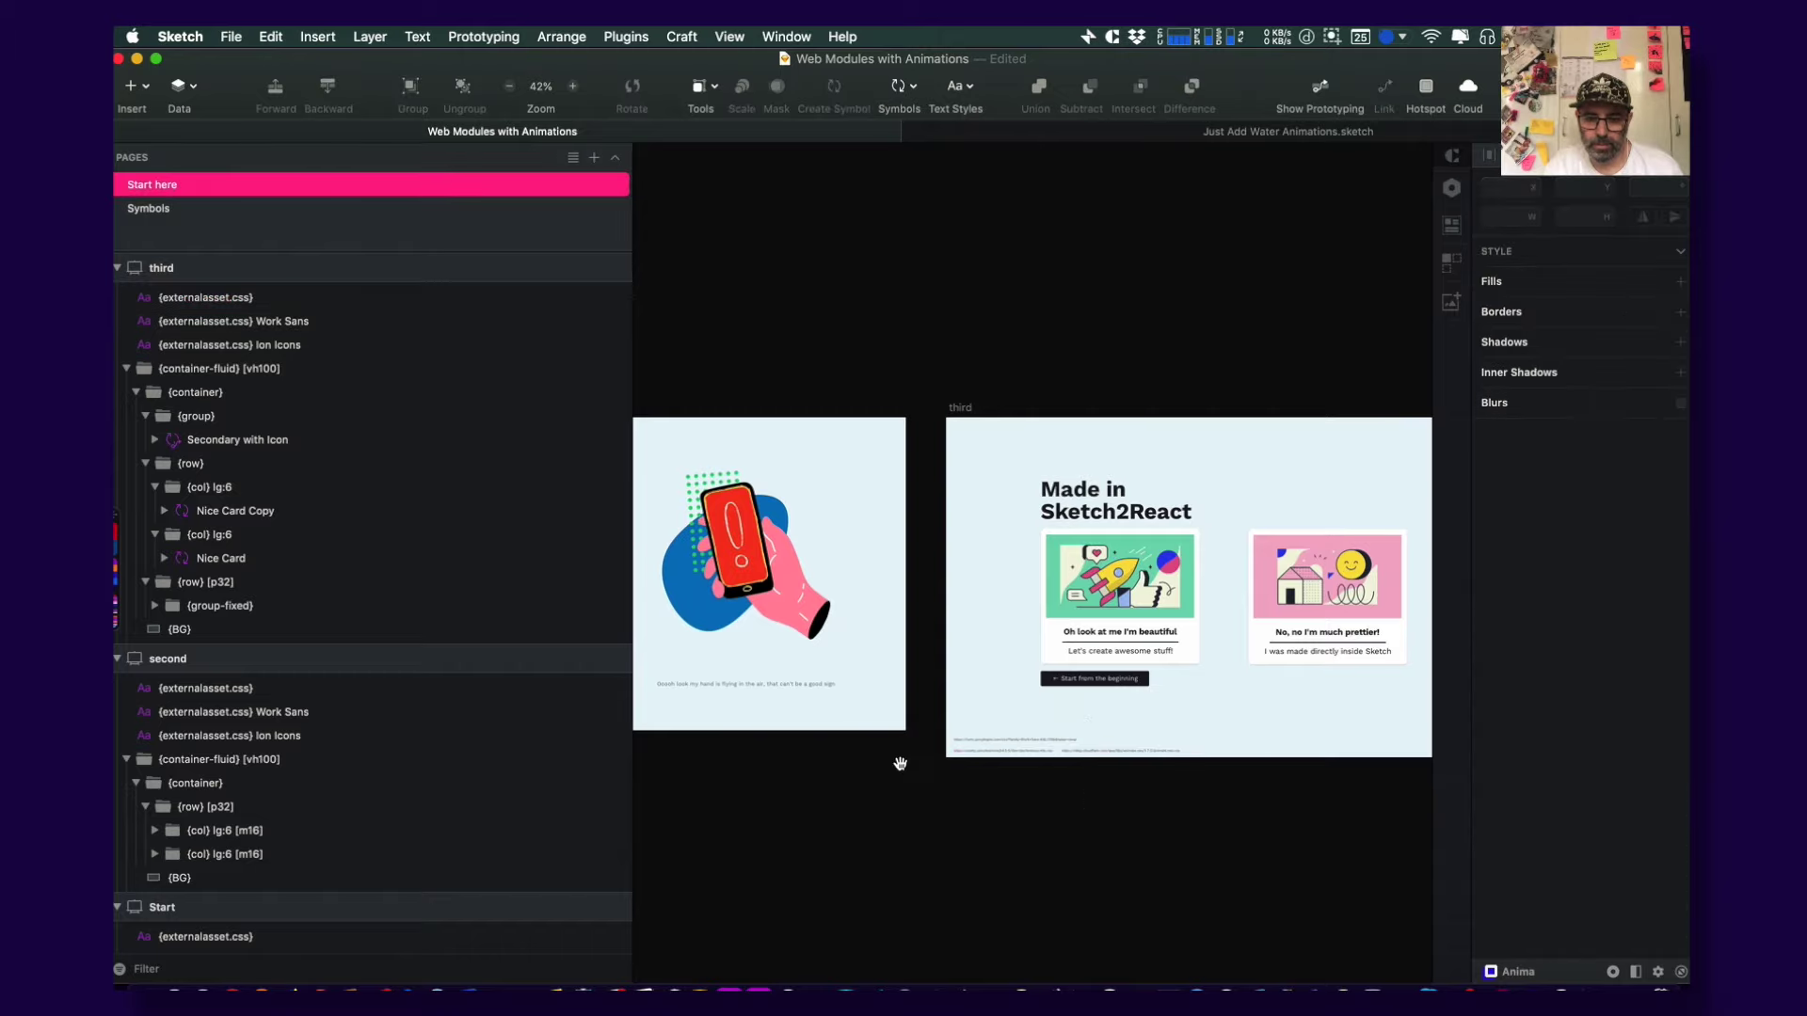
Check which Animate.css version the link on the Start artboard points to
left_click_drag(901, 764, 1544, 770)
left_click_drag(884, 674, 1282, 655)
key("z")
left_click(896, 701)
left_click(898, 701)
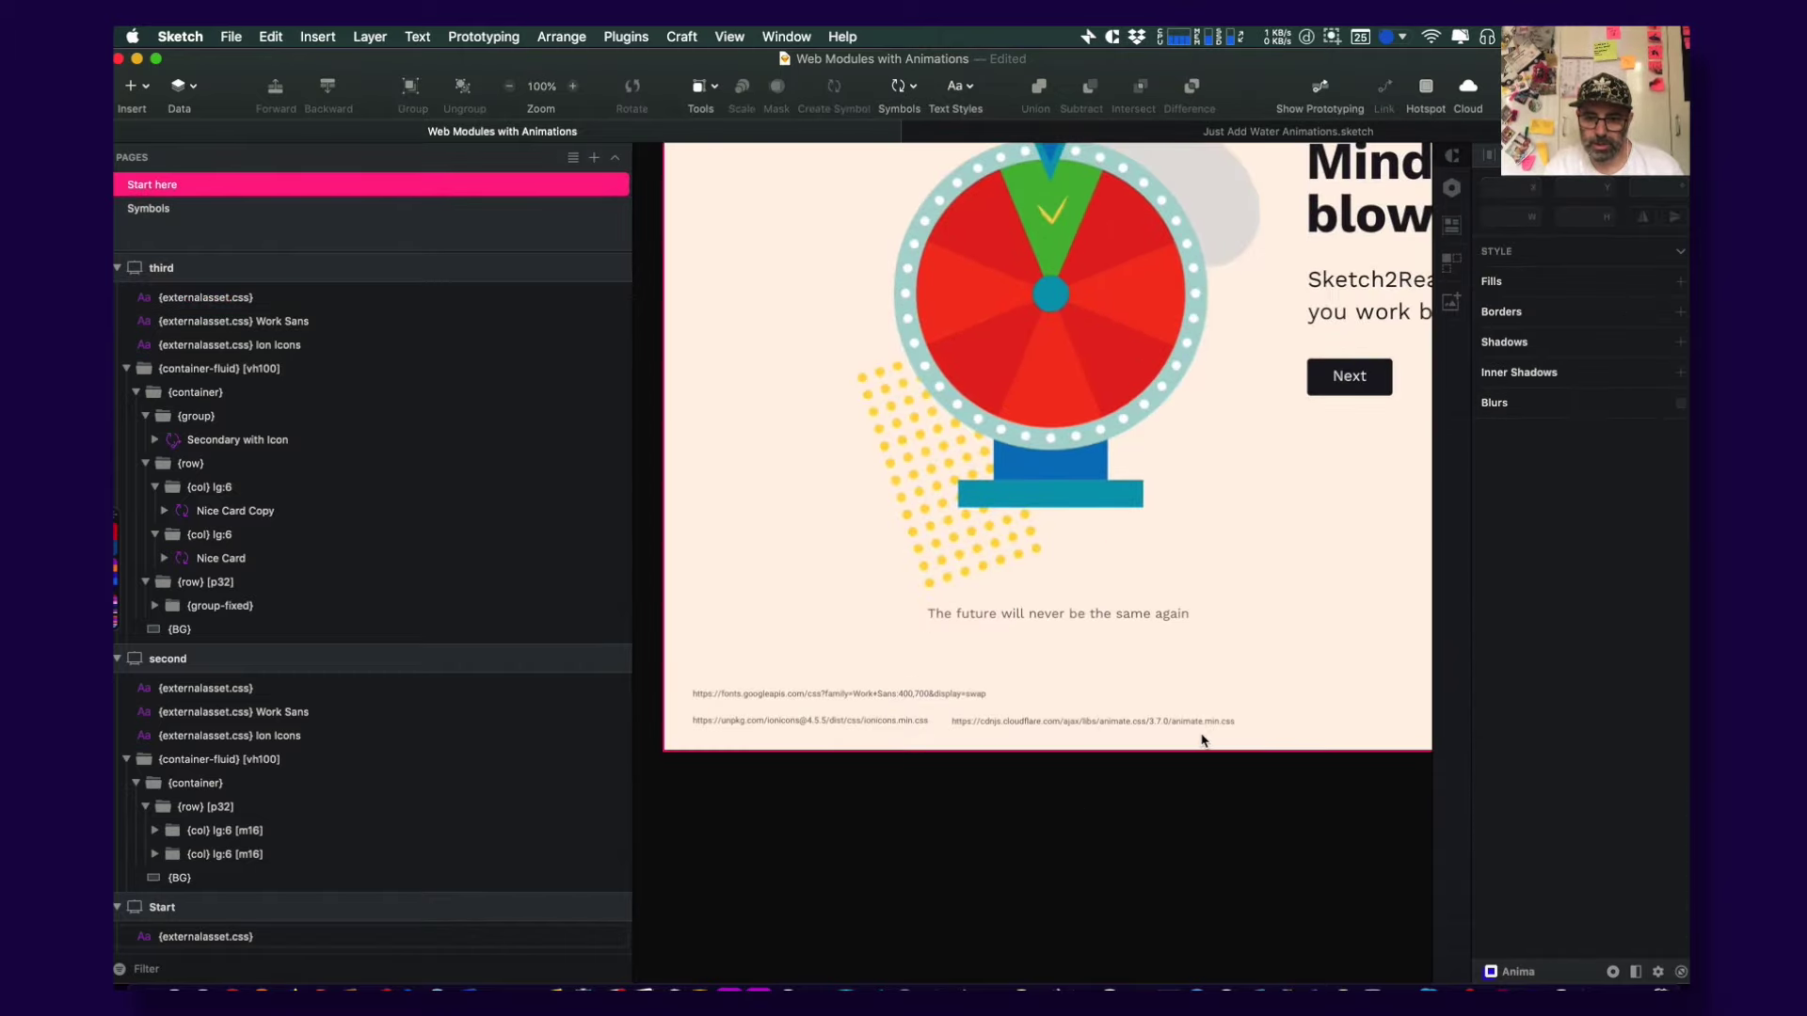
left_click(1188, 714)
Switch to Safari and find the CDN-hosted stylesheet link in the Usage section of the animate.css GitHub page
key("super+Tab")
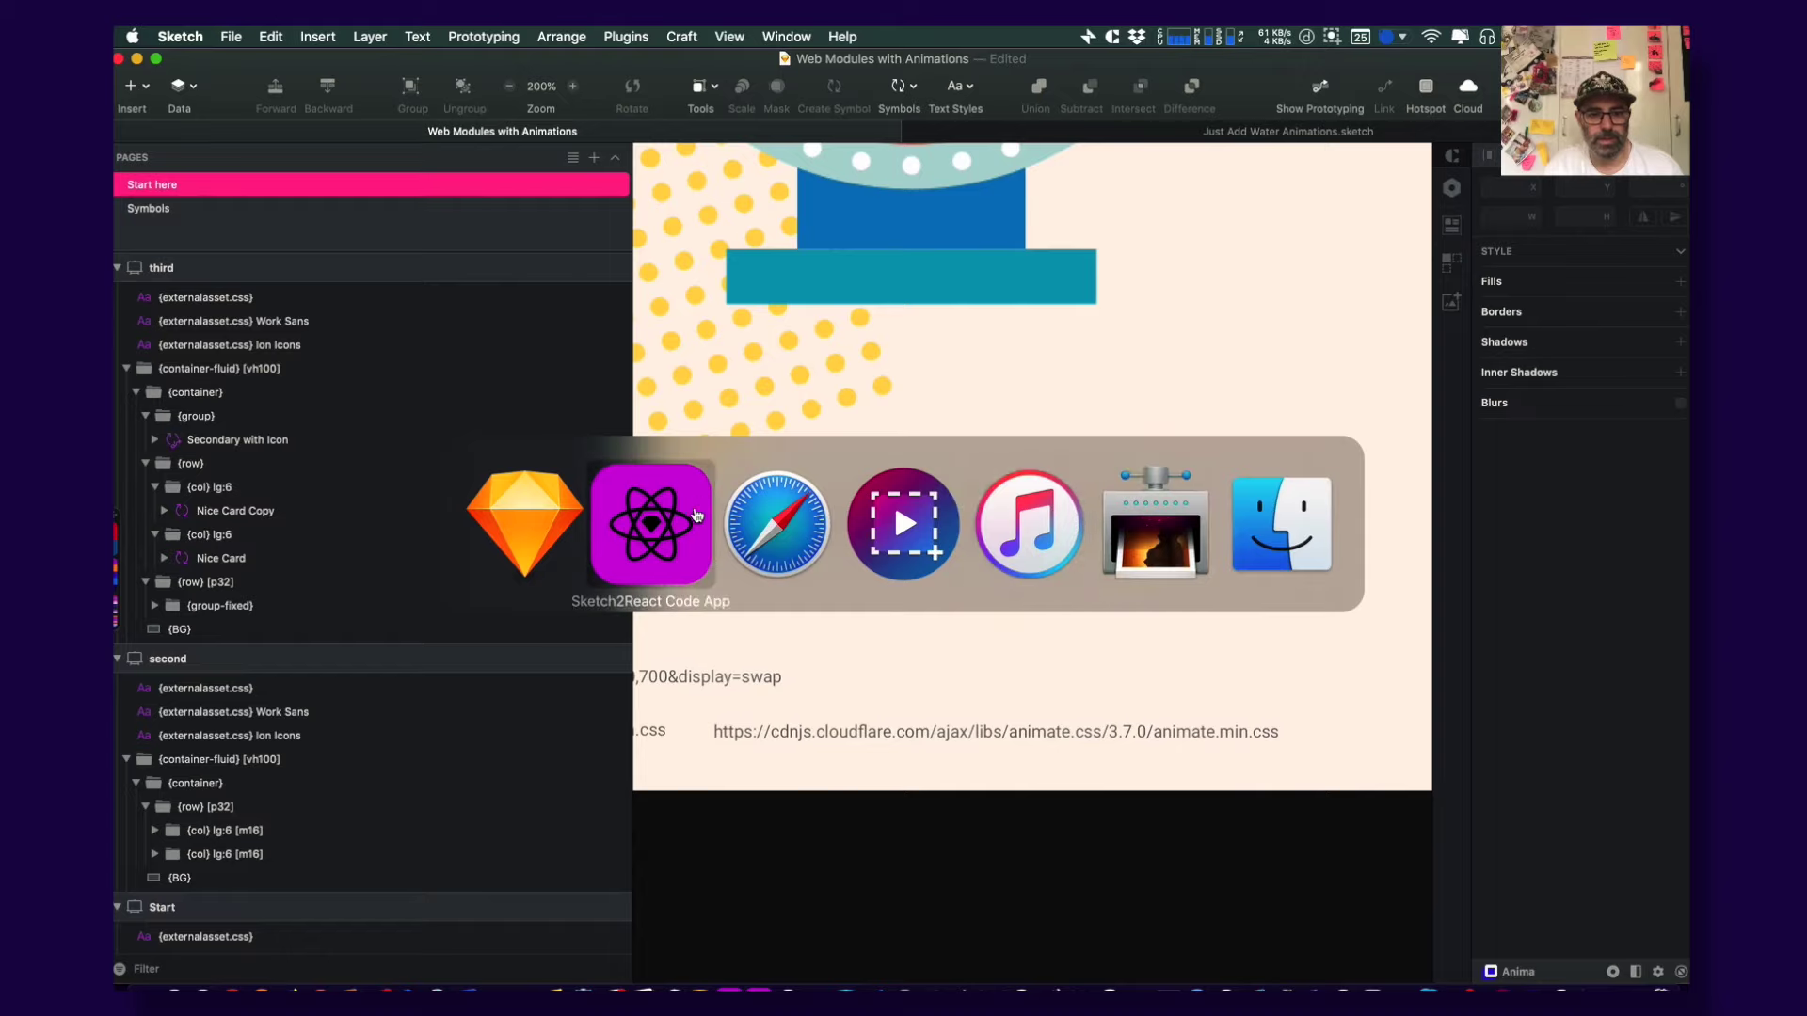
key("super+Tab")
left_click(527, 99)
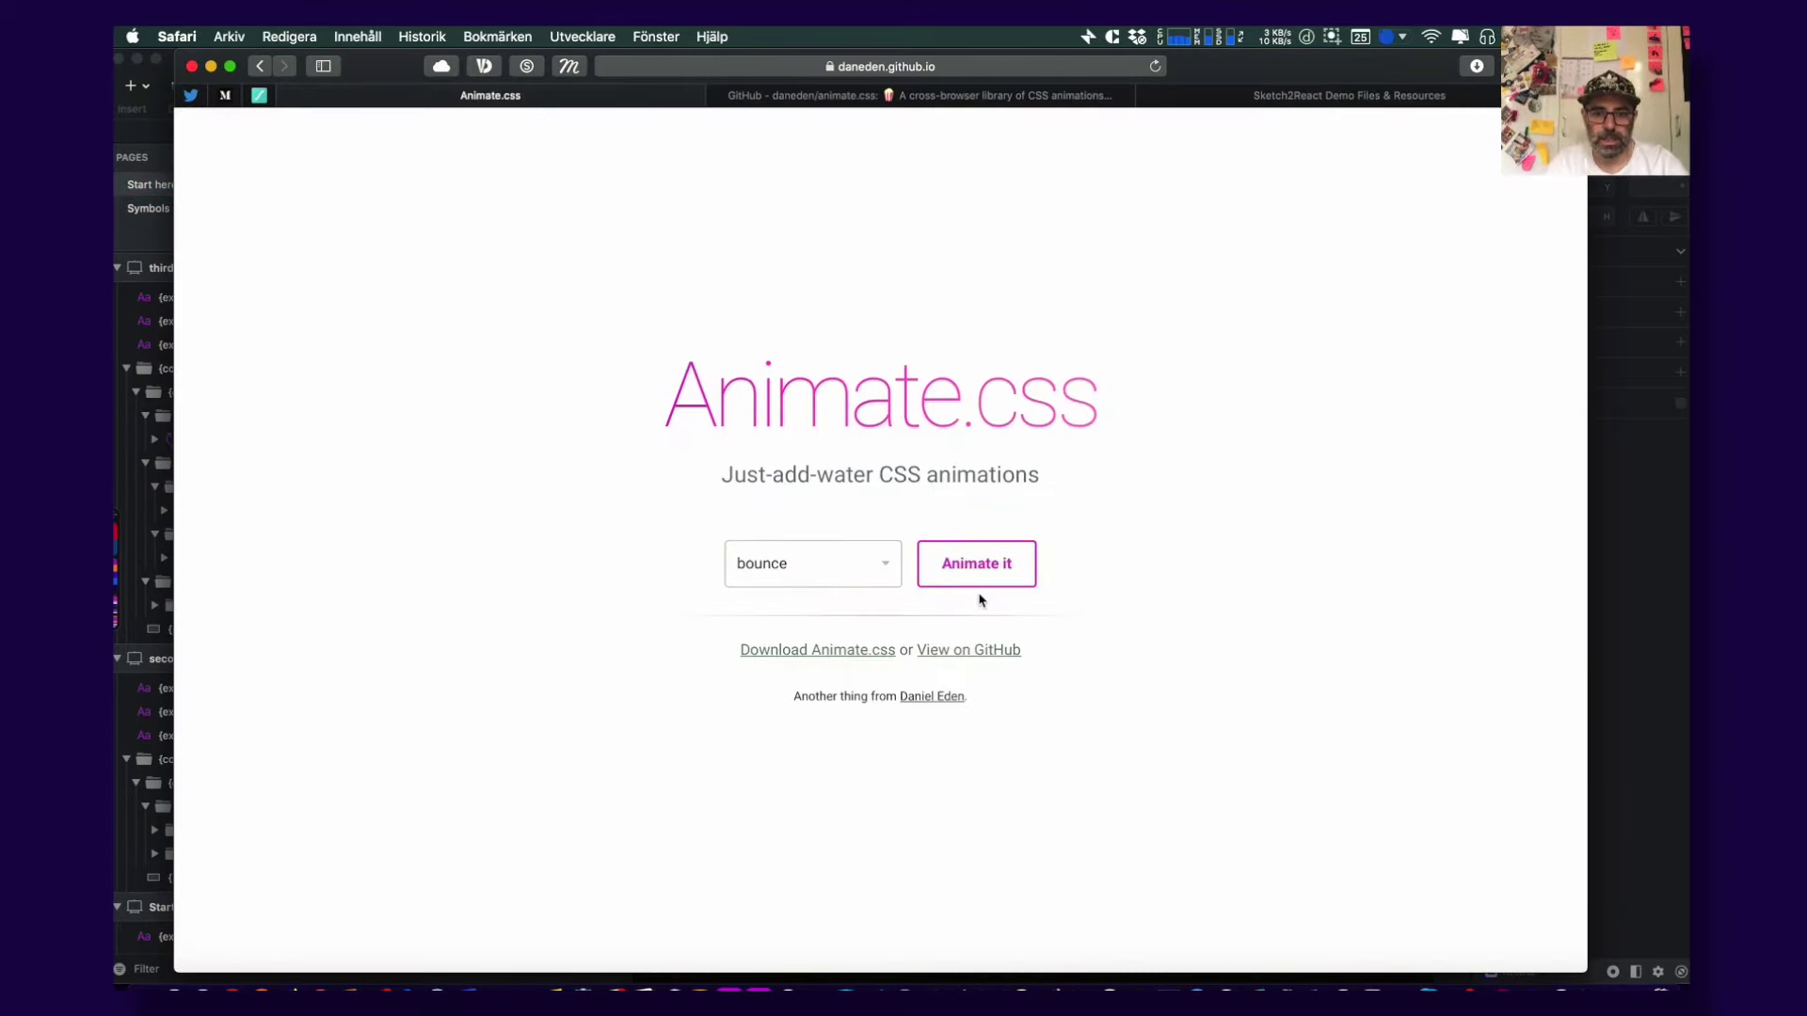
left_click(787, 97)
scroll(591, 428, "down", 15)
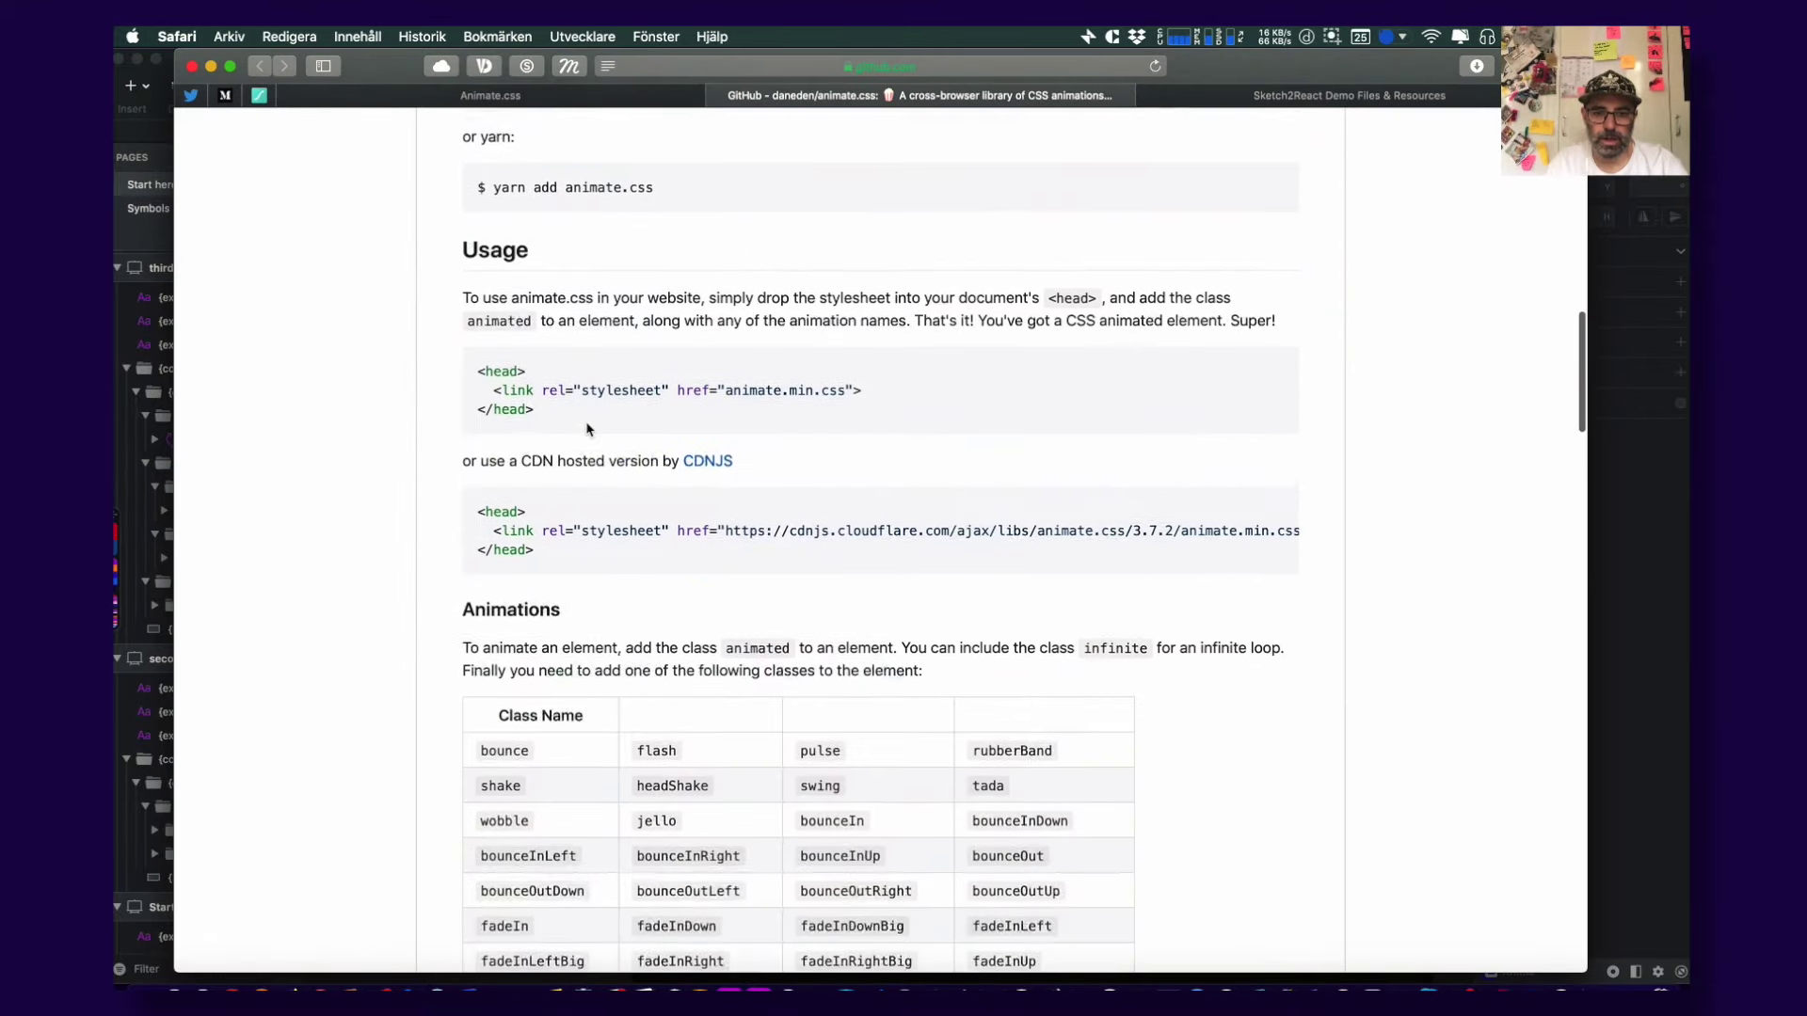
scroll(586, 429, "down", 1)
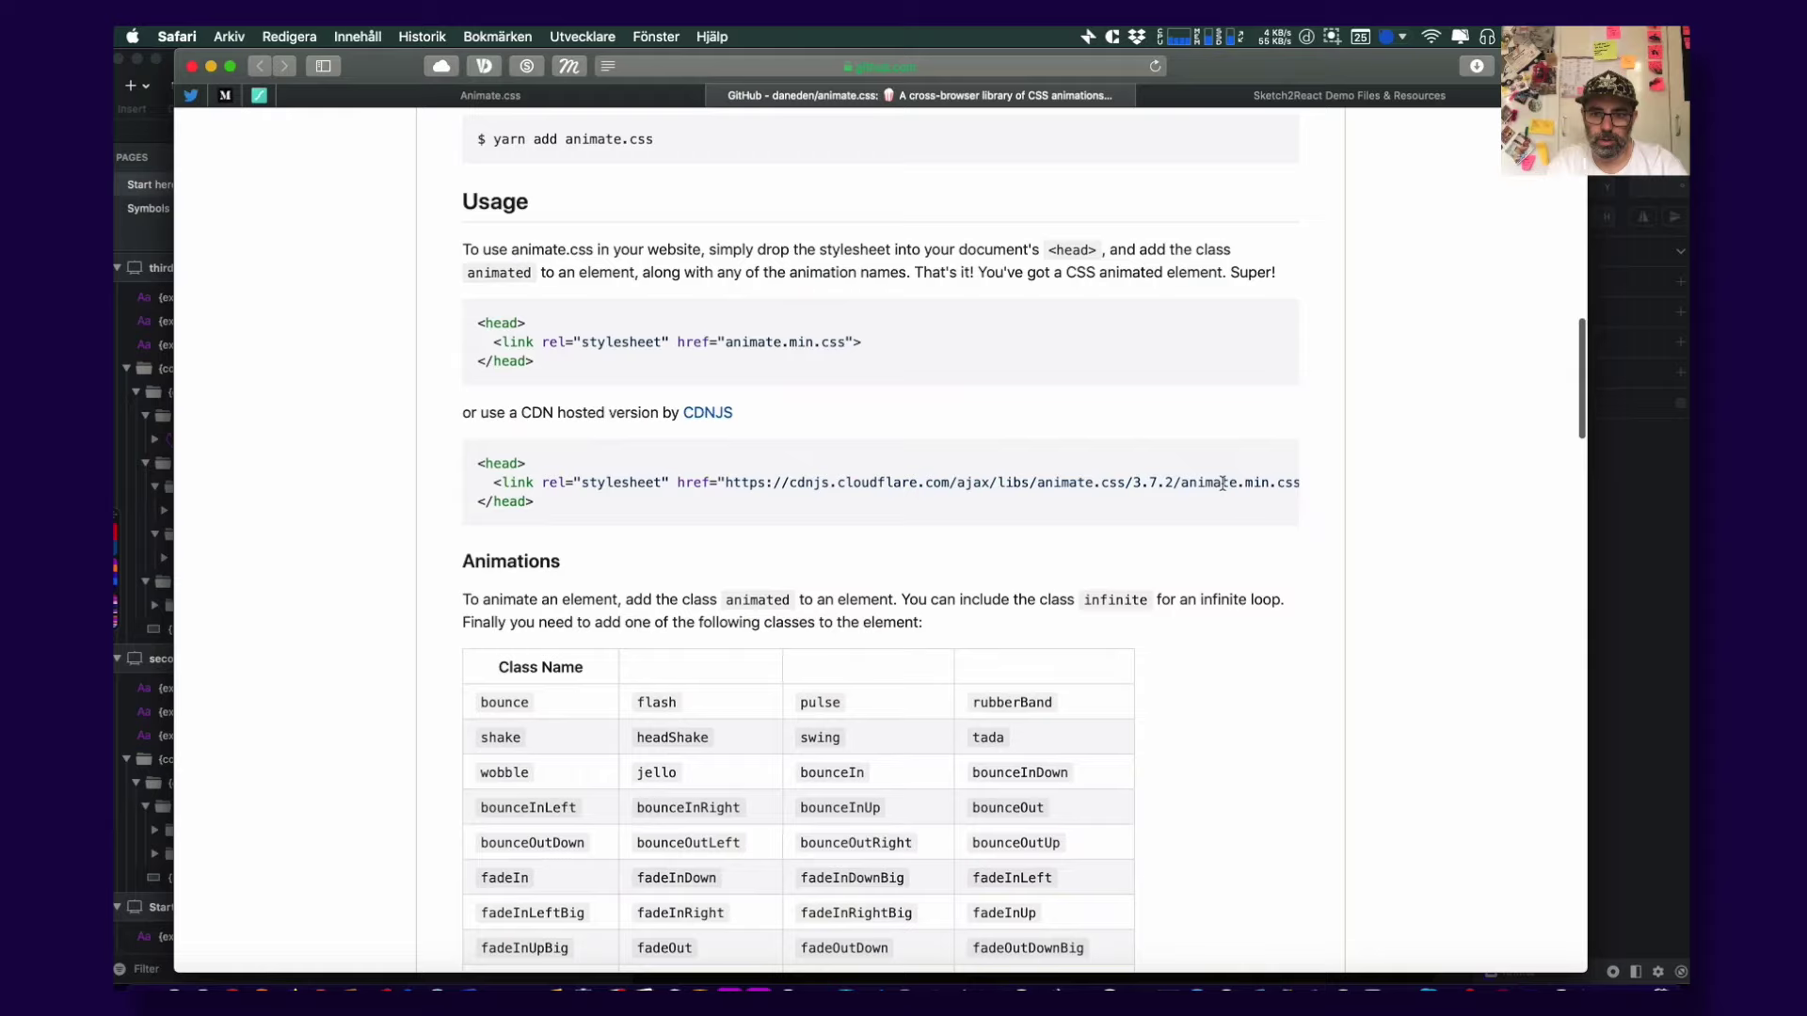
left_click_drag(1158, 494, 1139, 480)
left_click(1139, 482)
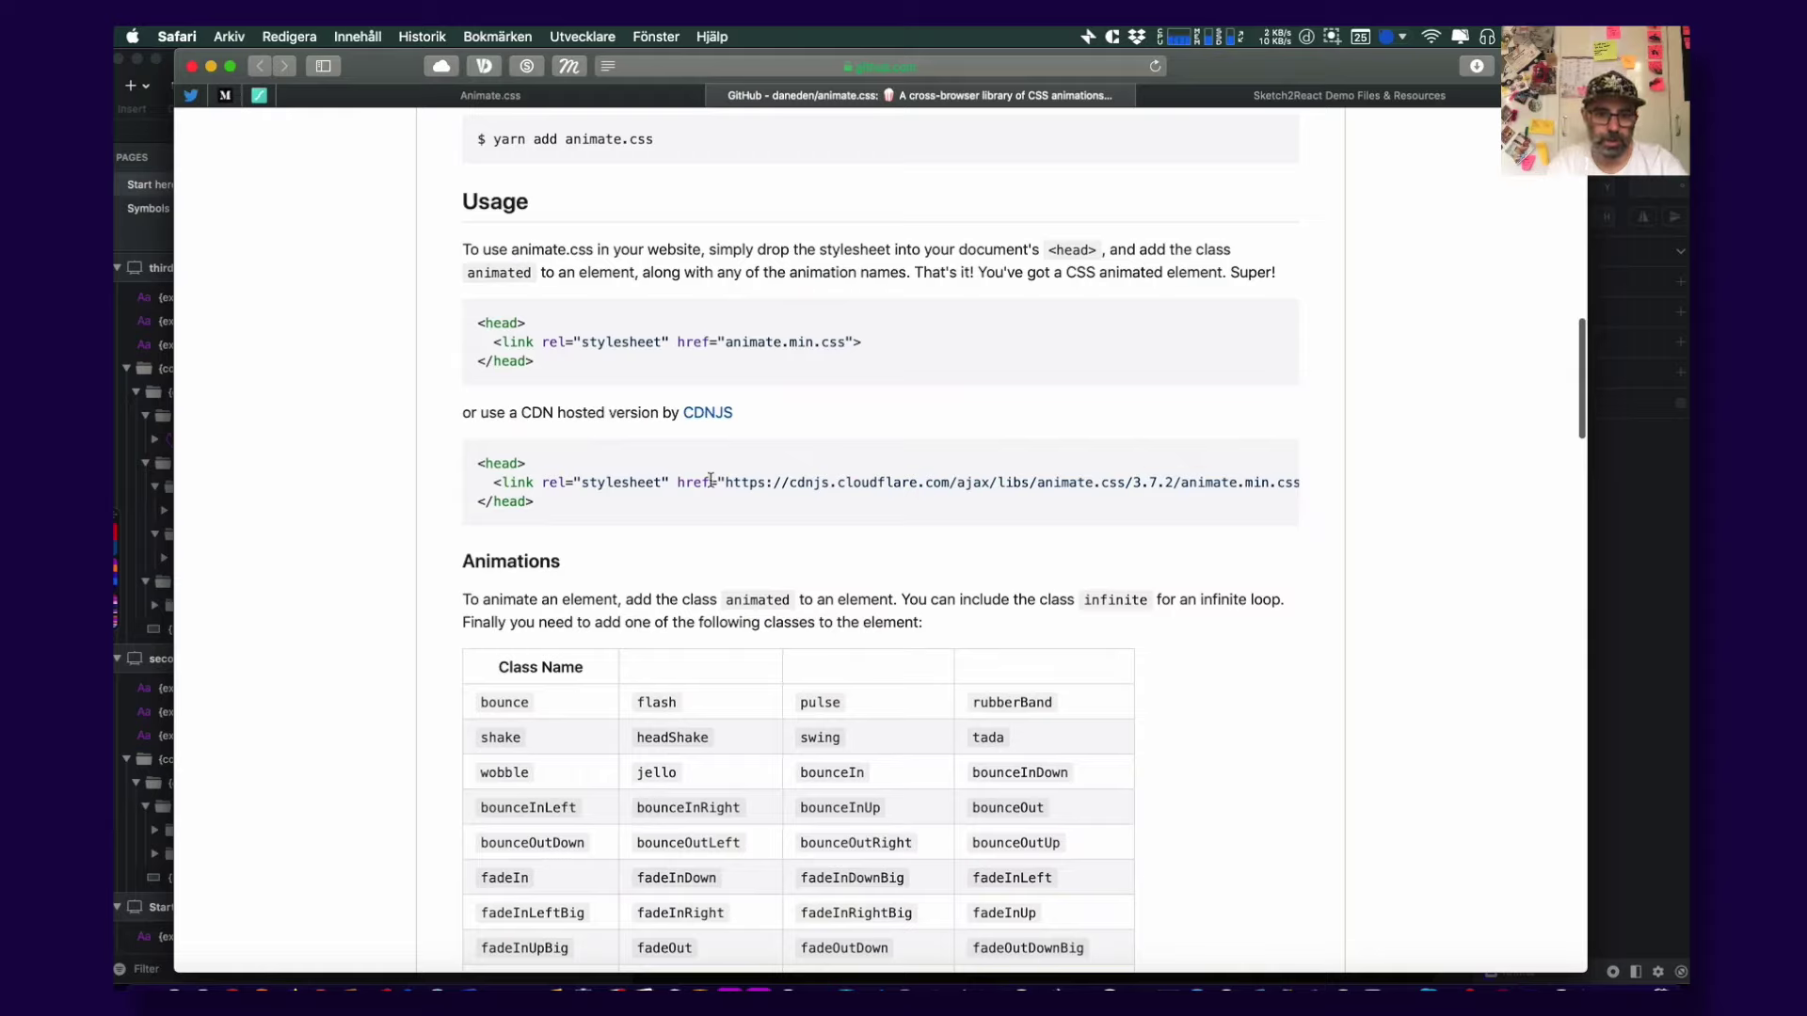
left_click_drag(725, 481, 1271, 484)
key("super+c")
Return to Sketch and replace the Start artboard's Animate.css link text with the copied 3.7.2 URL
key("super+Tab")
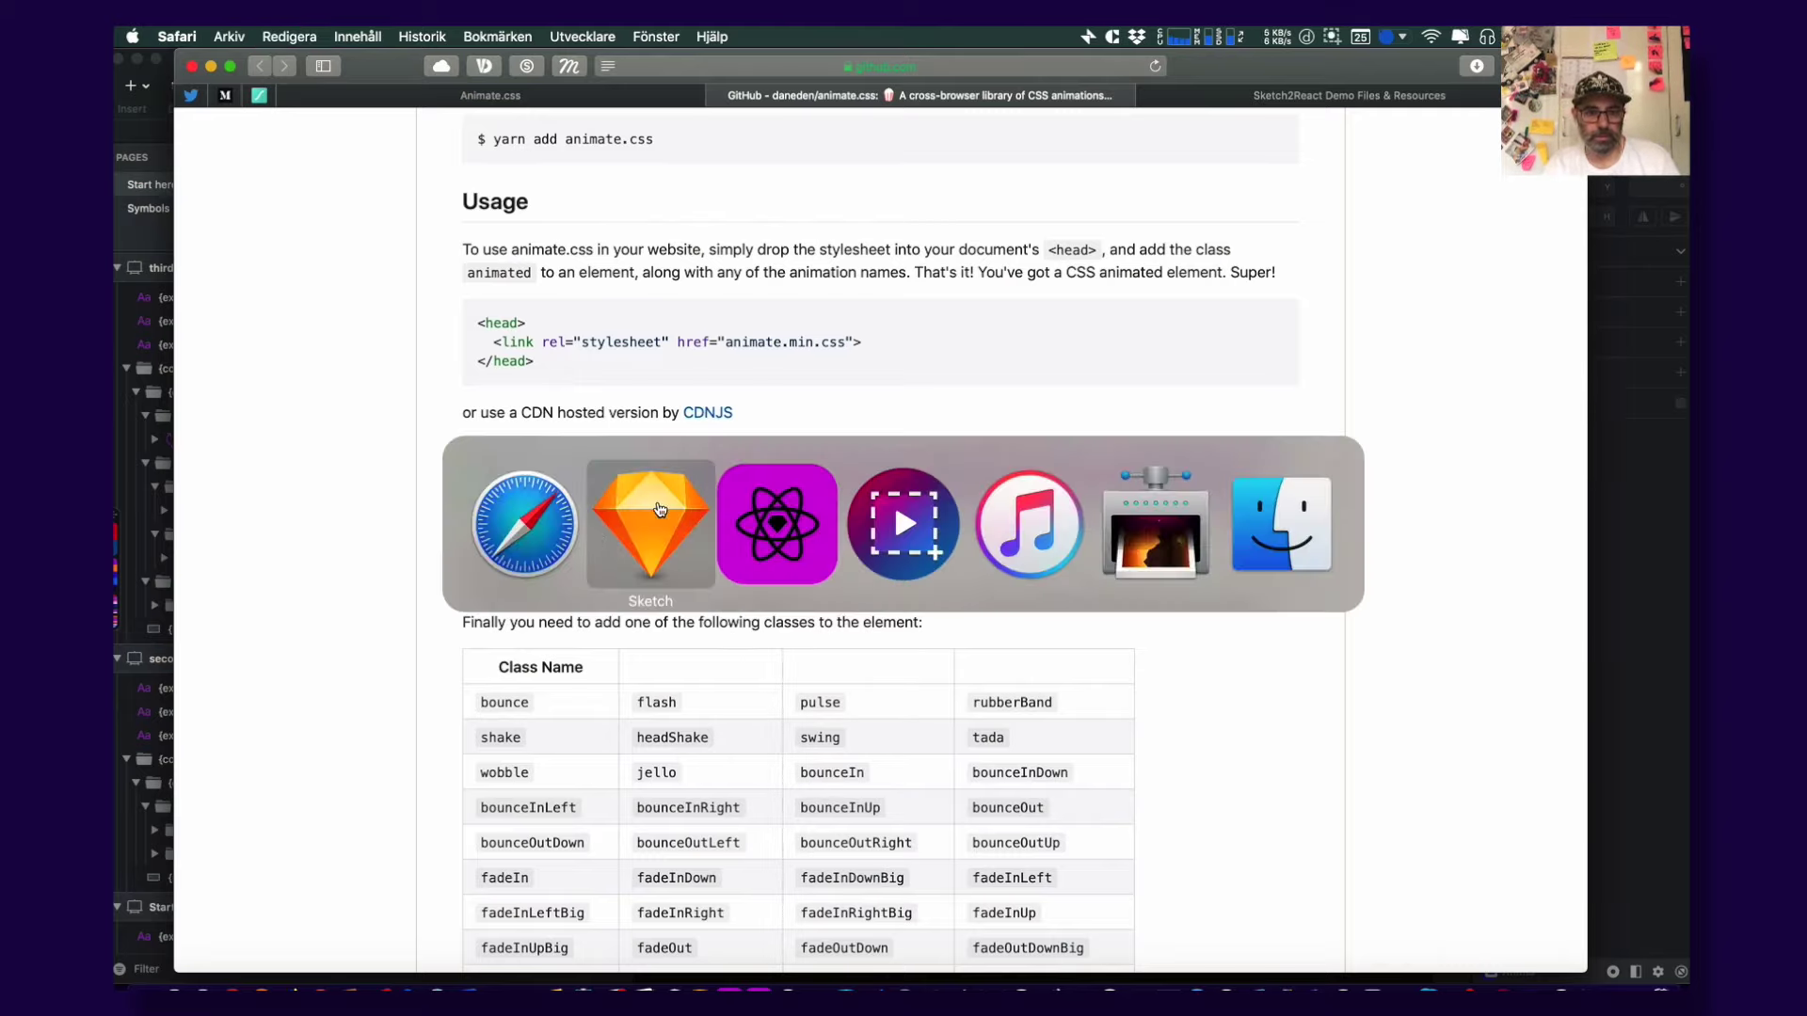
scroll(889, 541, "down", 5)
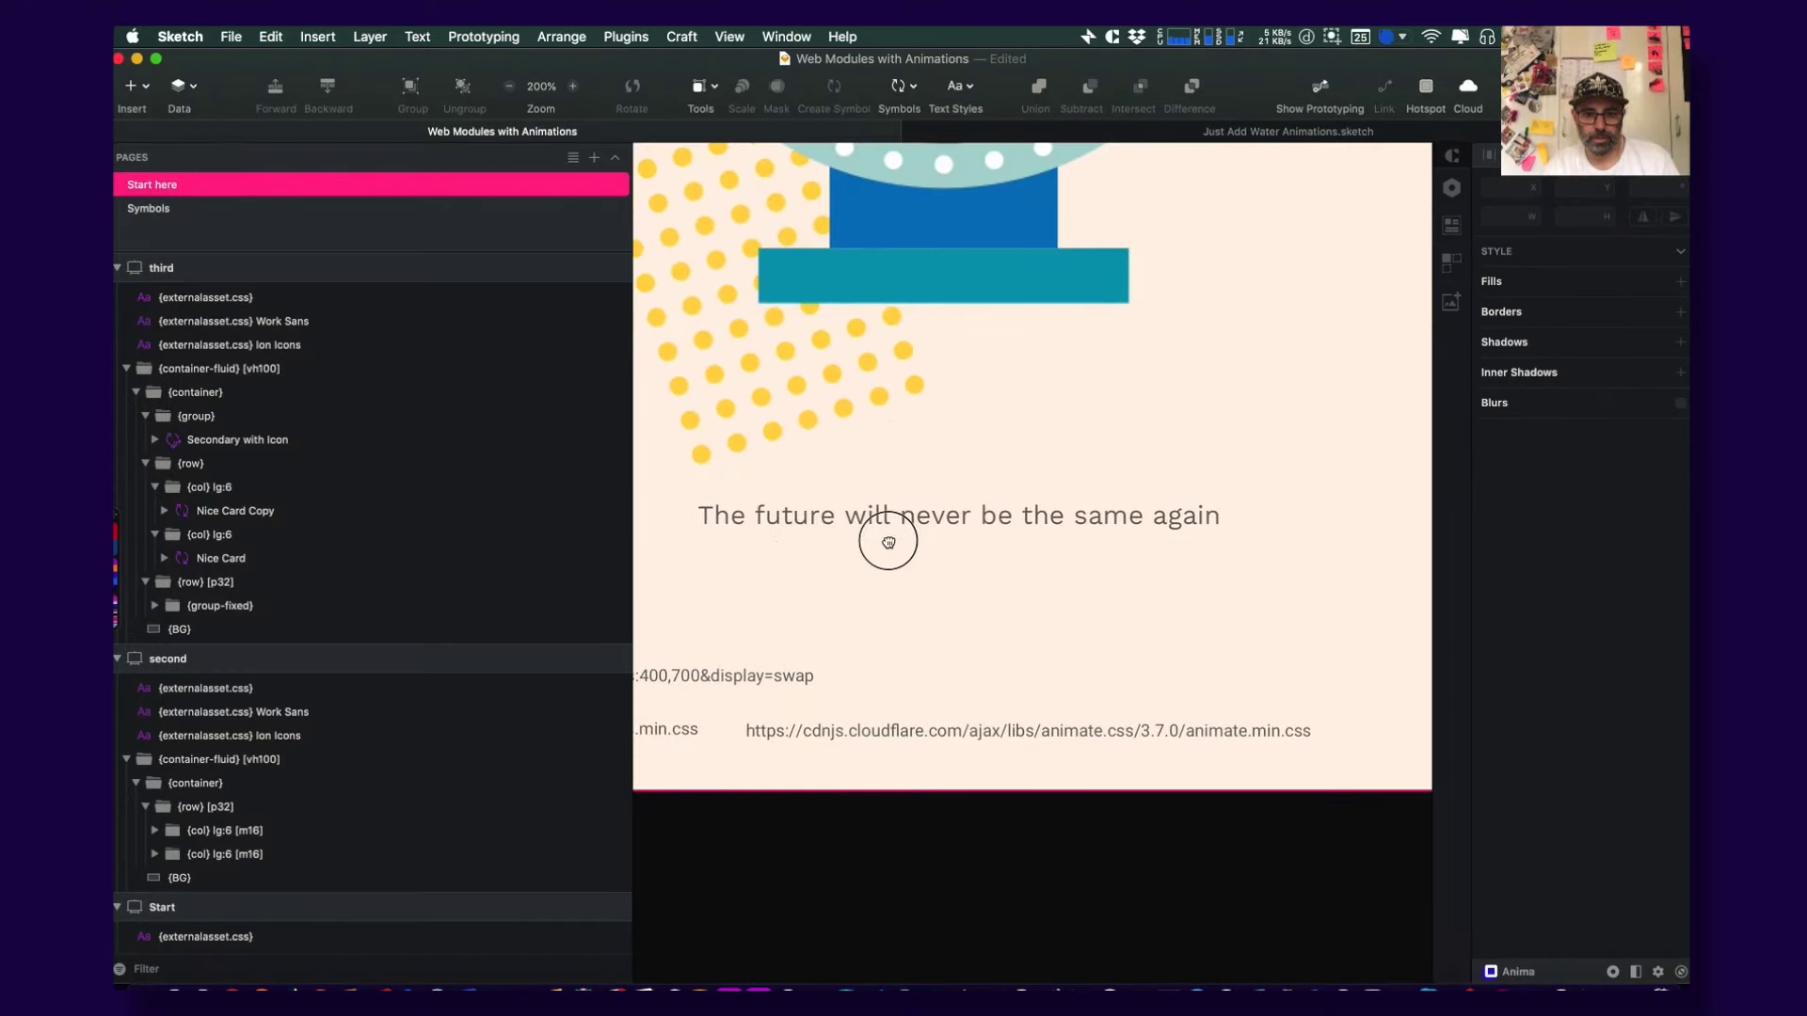
left_click_drag(843, 547, 834, 639)
left_click(907, 732)
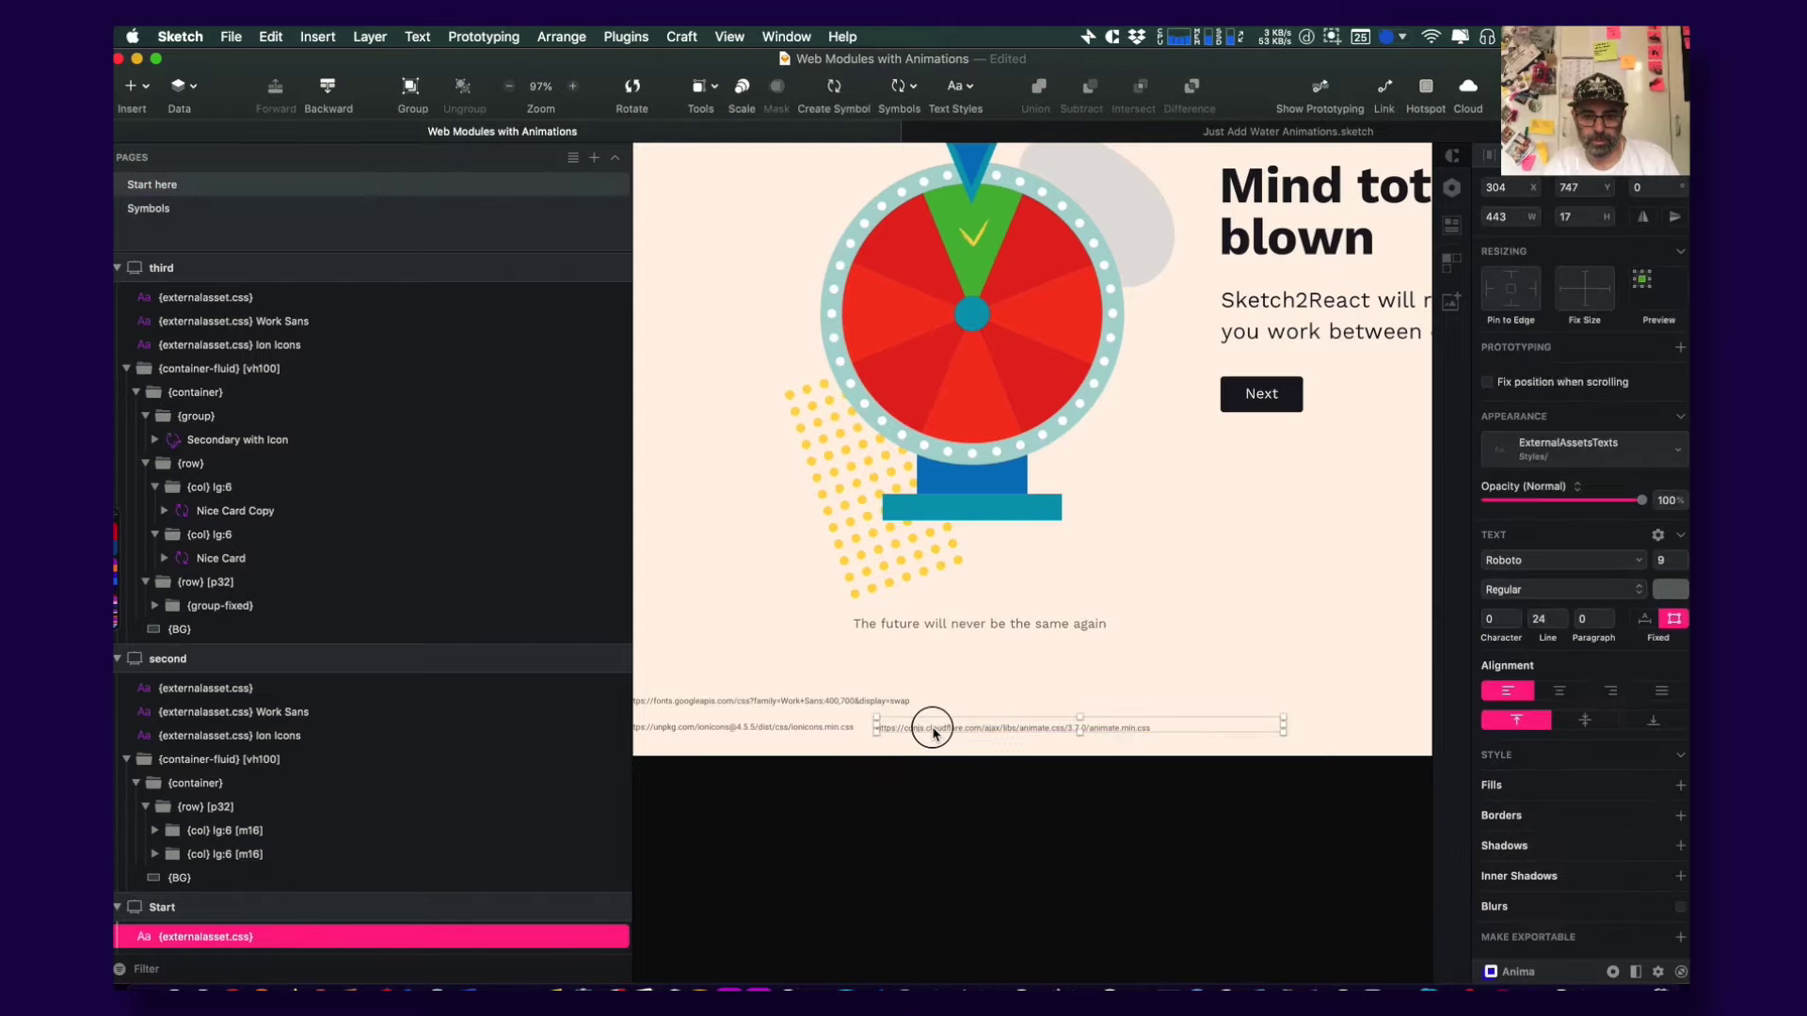
double_click(937, 730)
key("super+a")
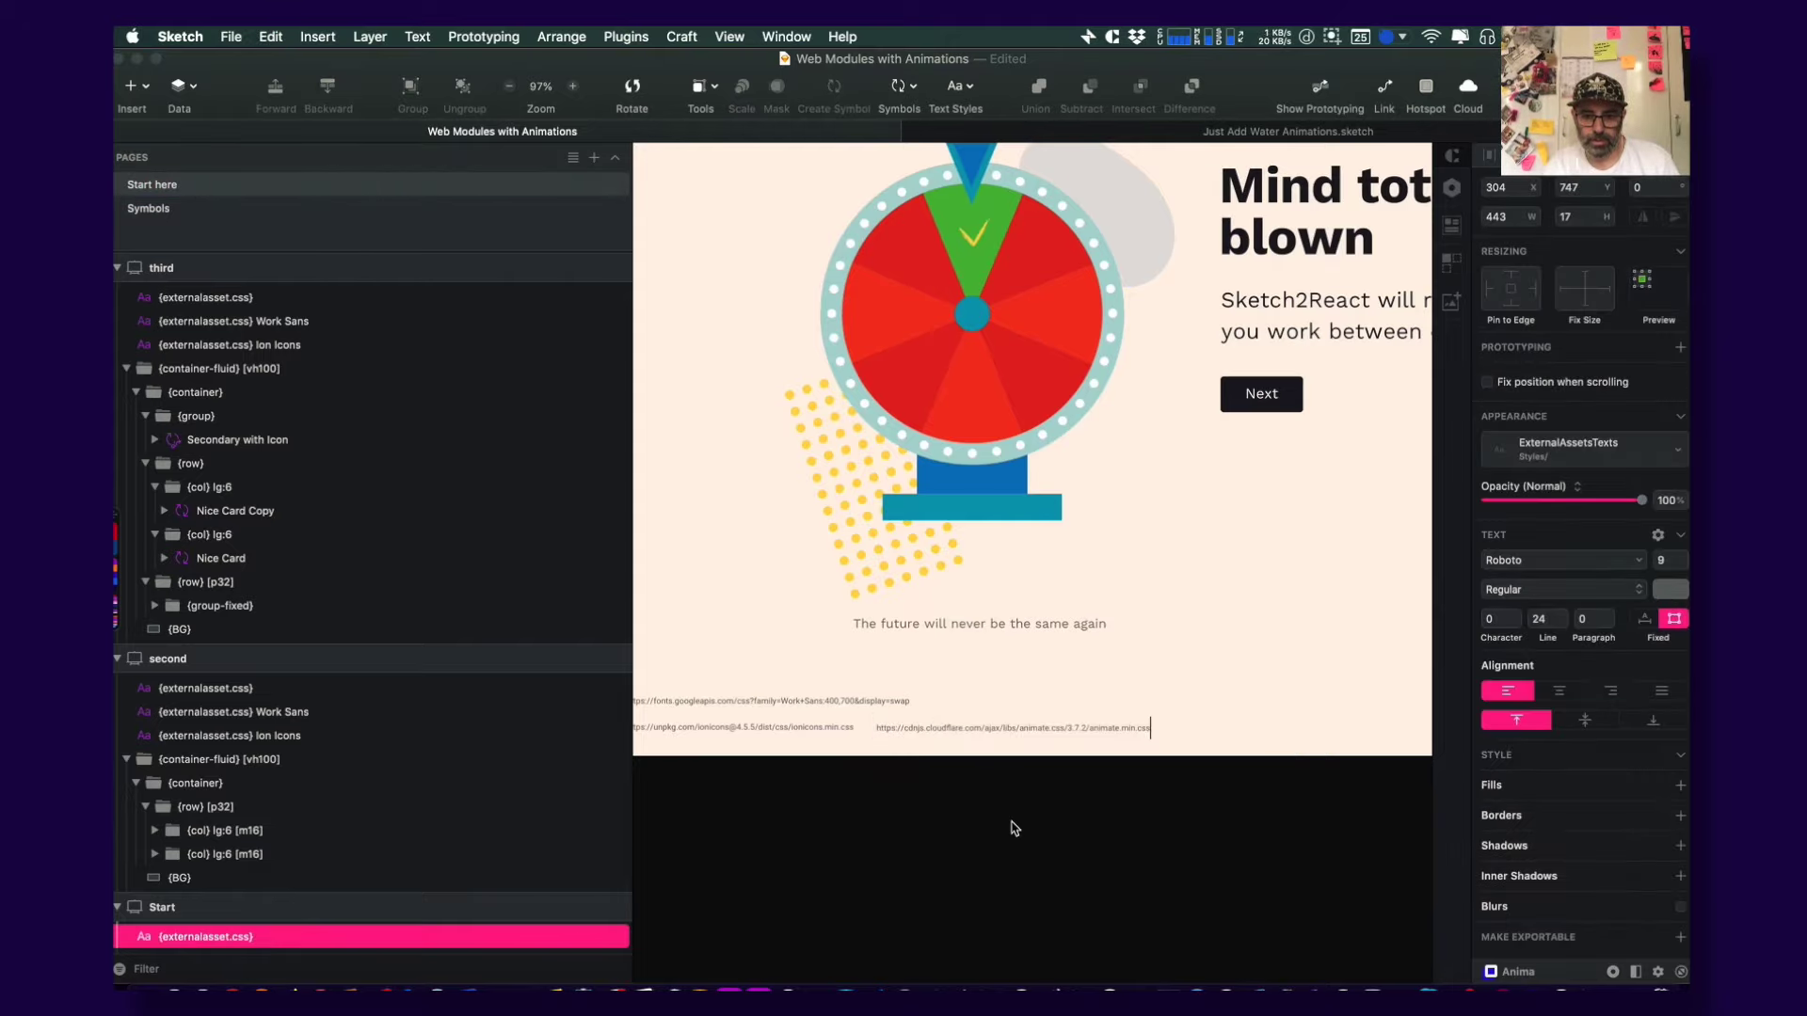
left_click(998, 813)
Update the Animate.css link on the second artboard to version 3.7.2
scroll(1299, 674, "right", 10)
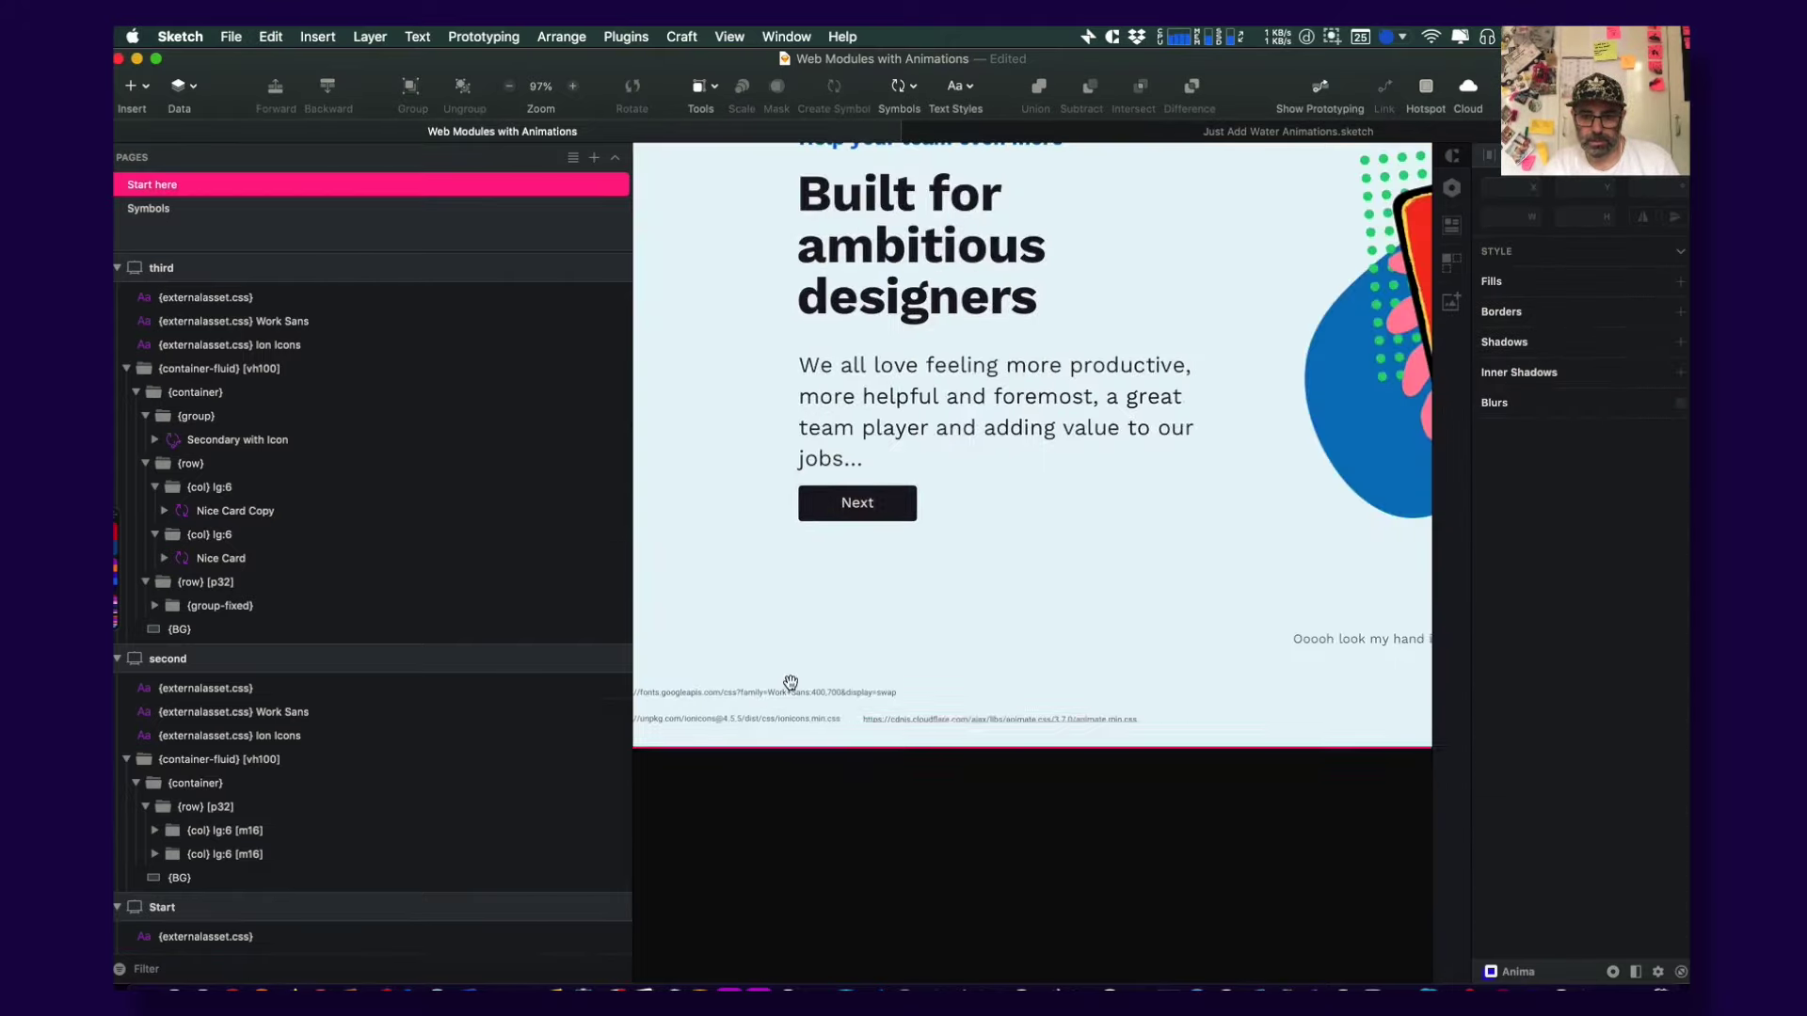
left_click(1051, 722)
double_click(1017, 718)
key("Right")
left_click(1133, 809)
Update the Animate.css link on the third artboard to version 3.7.2 and save the document
scroll(1206, 828, "left", 10)
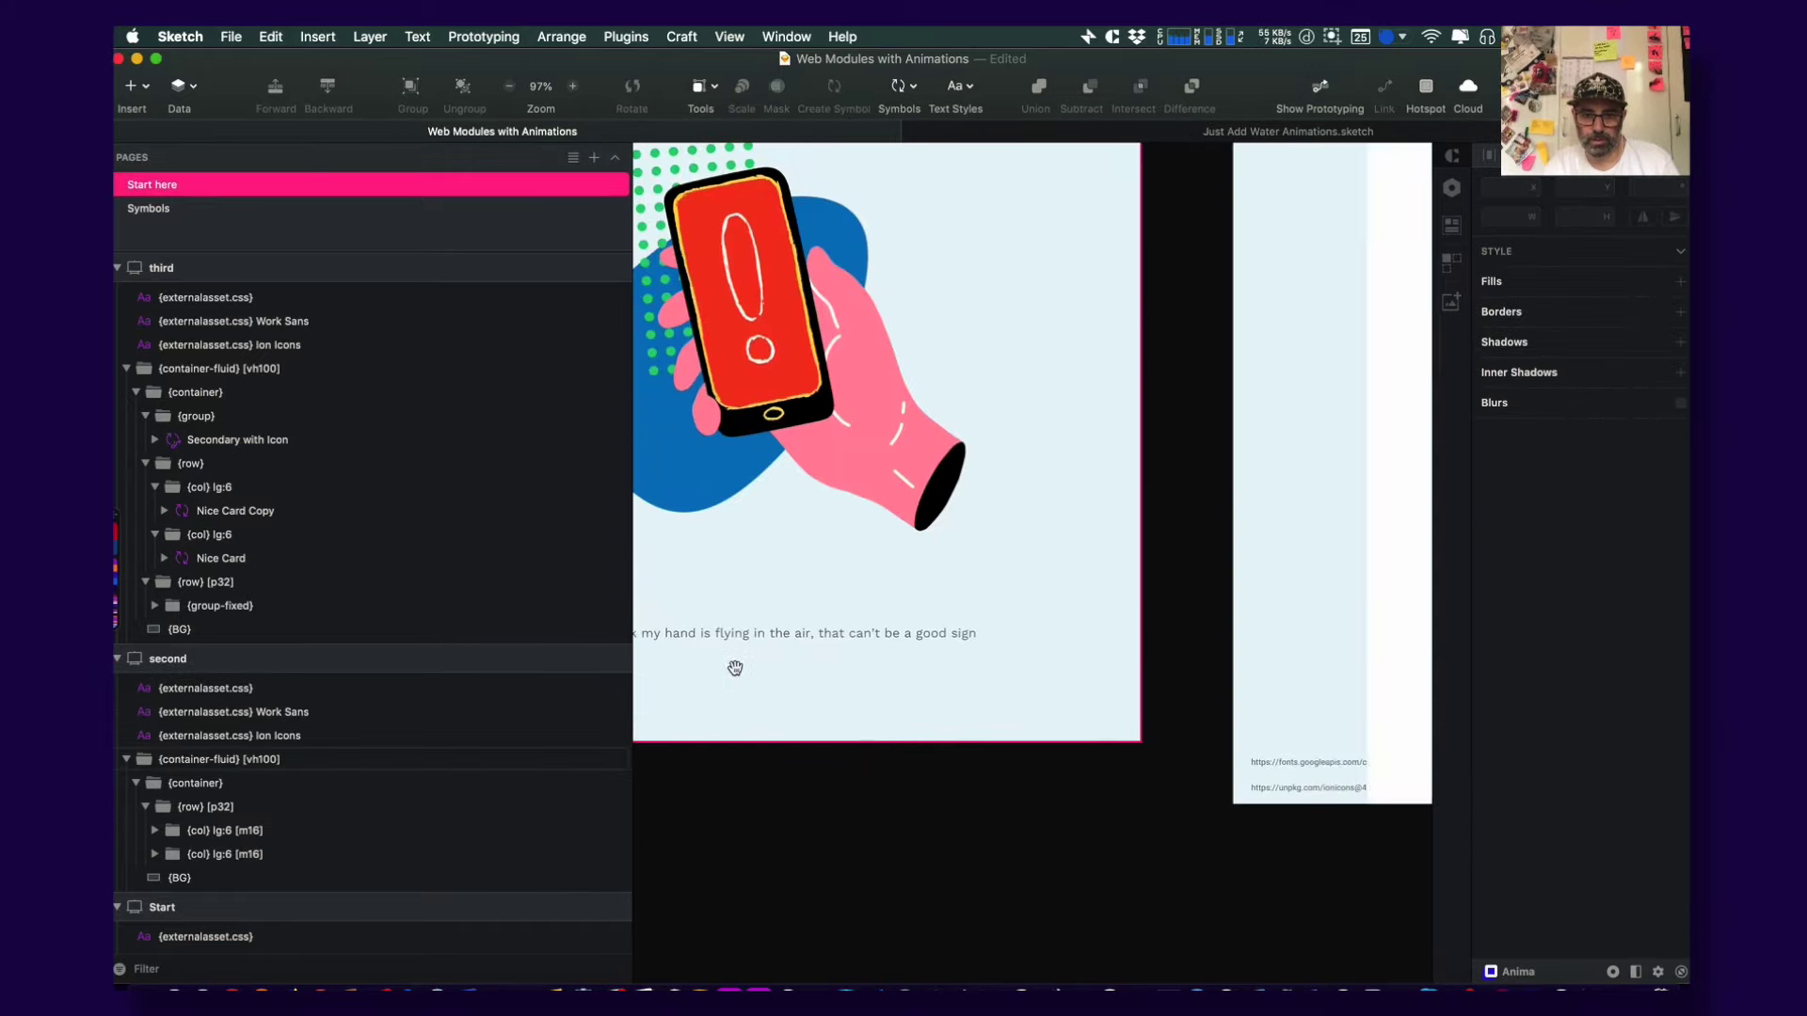
left_click(891, 817)
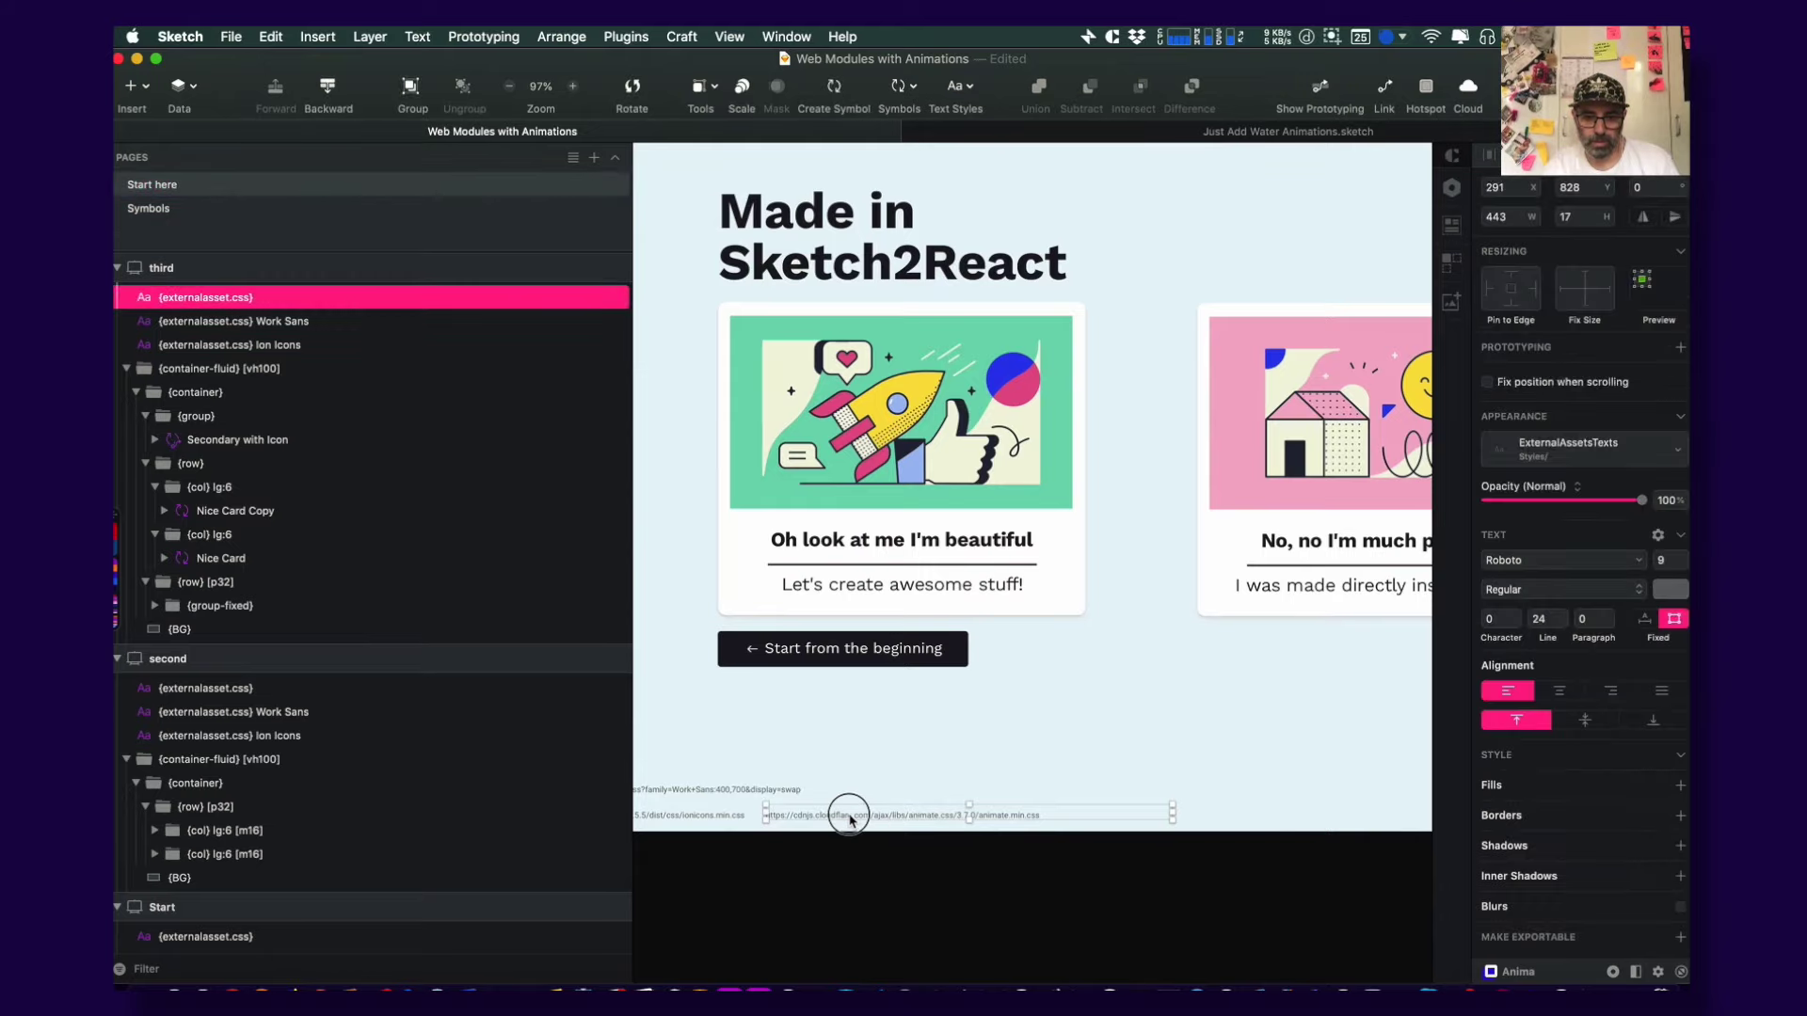
double_click(844, 815)
key("super+c")
key("Right")
left_click(1041, 891)
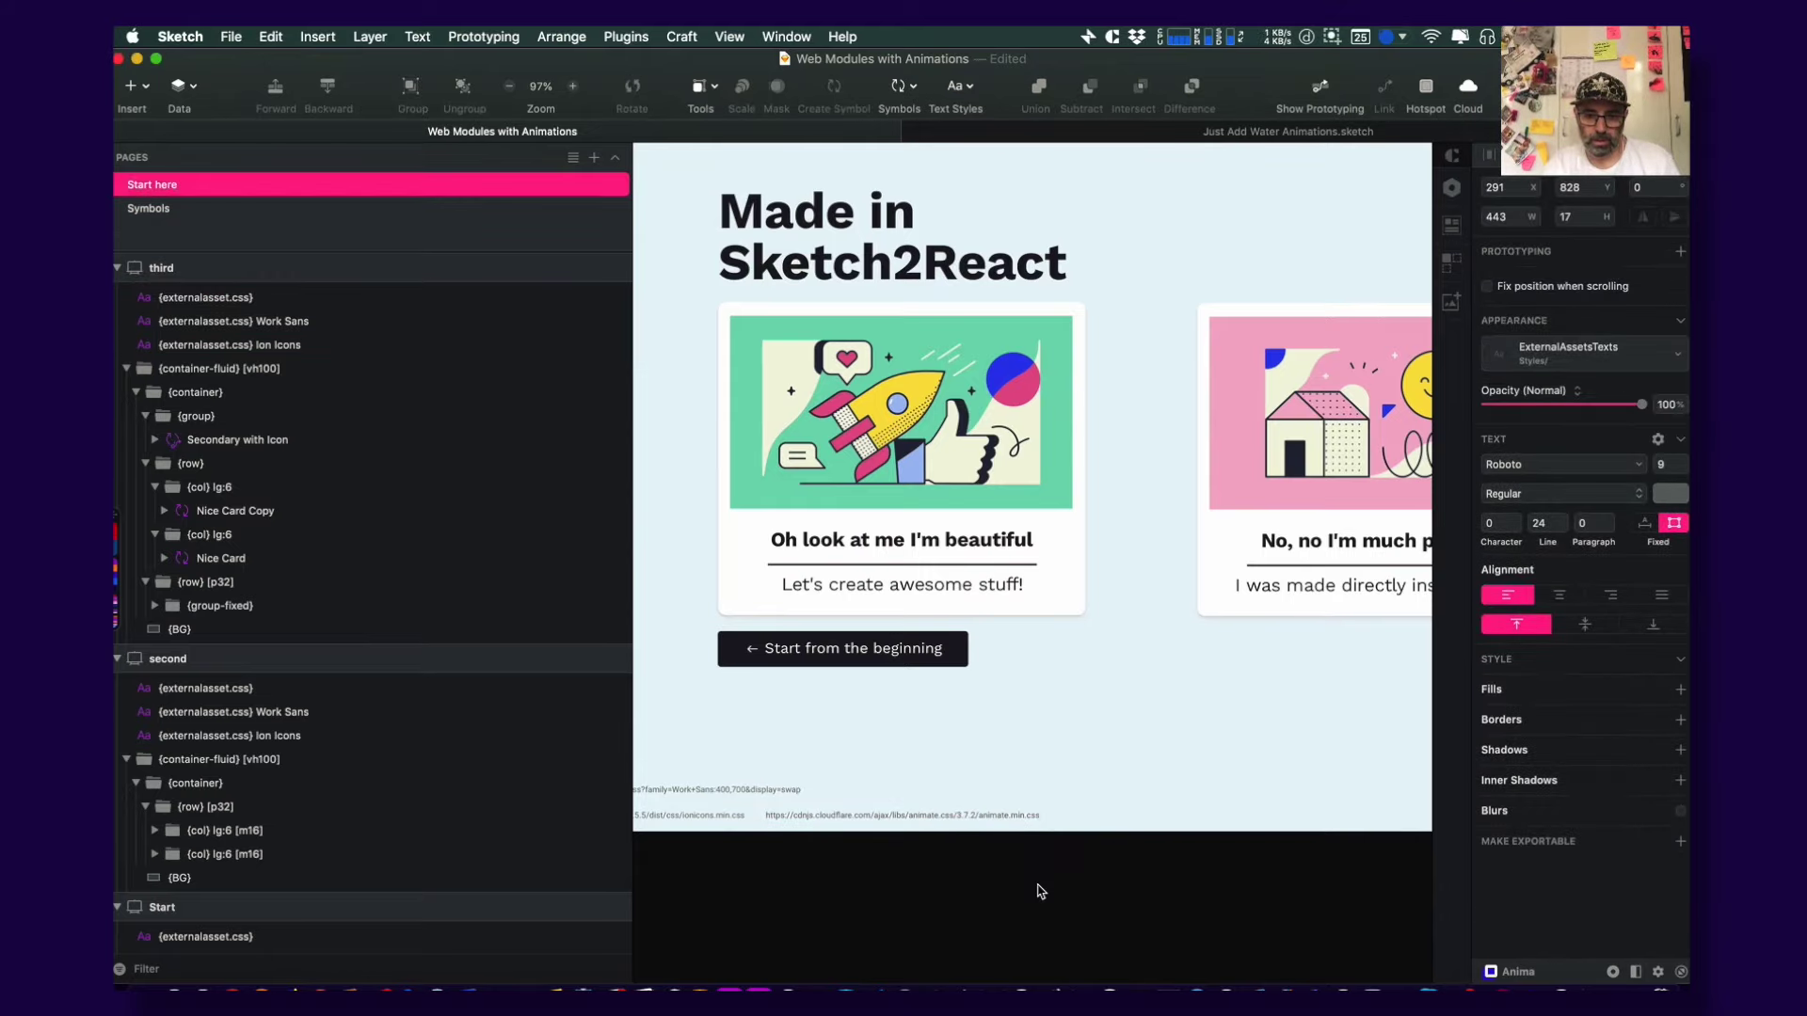
key("super+s")
scroll(928, 652, "down", 5)
left_click_drag(732, 456, 732, 482)
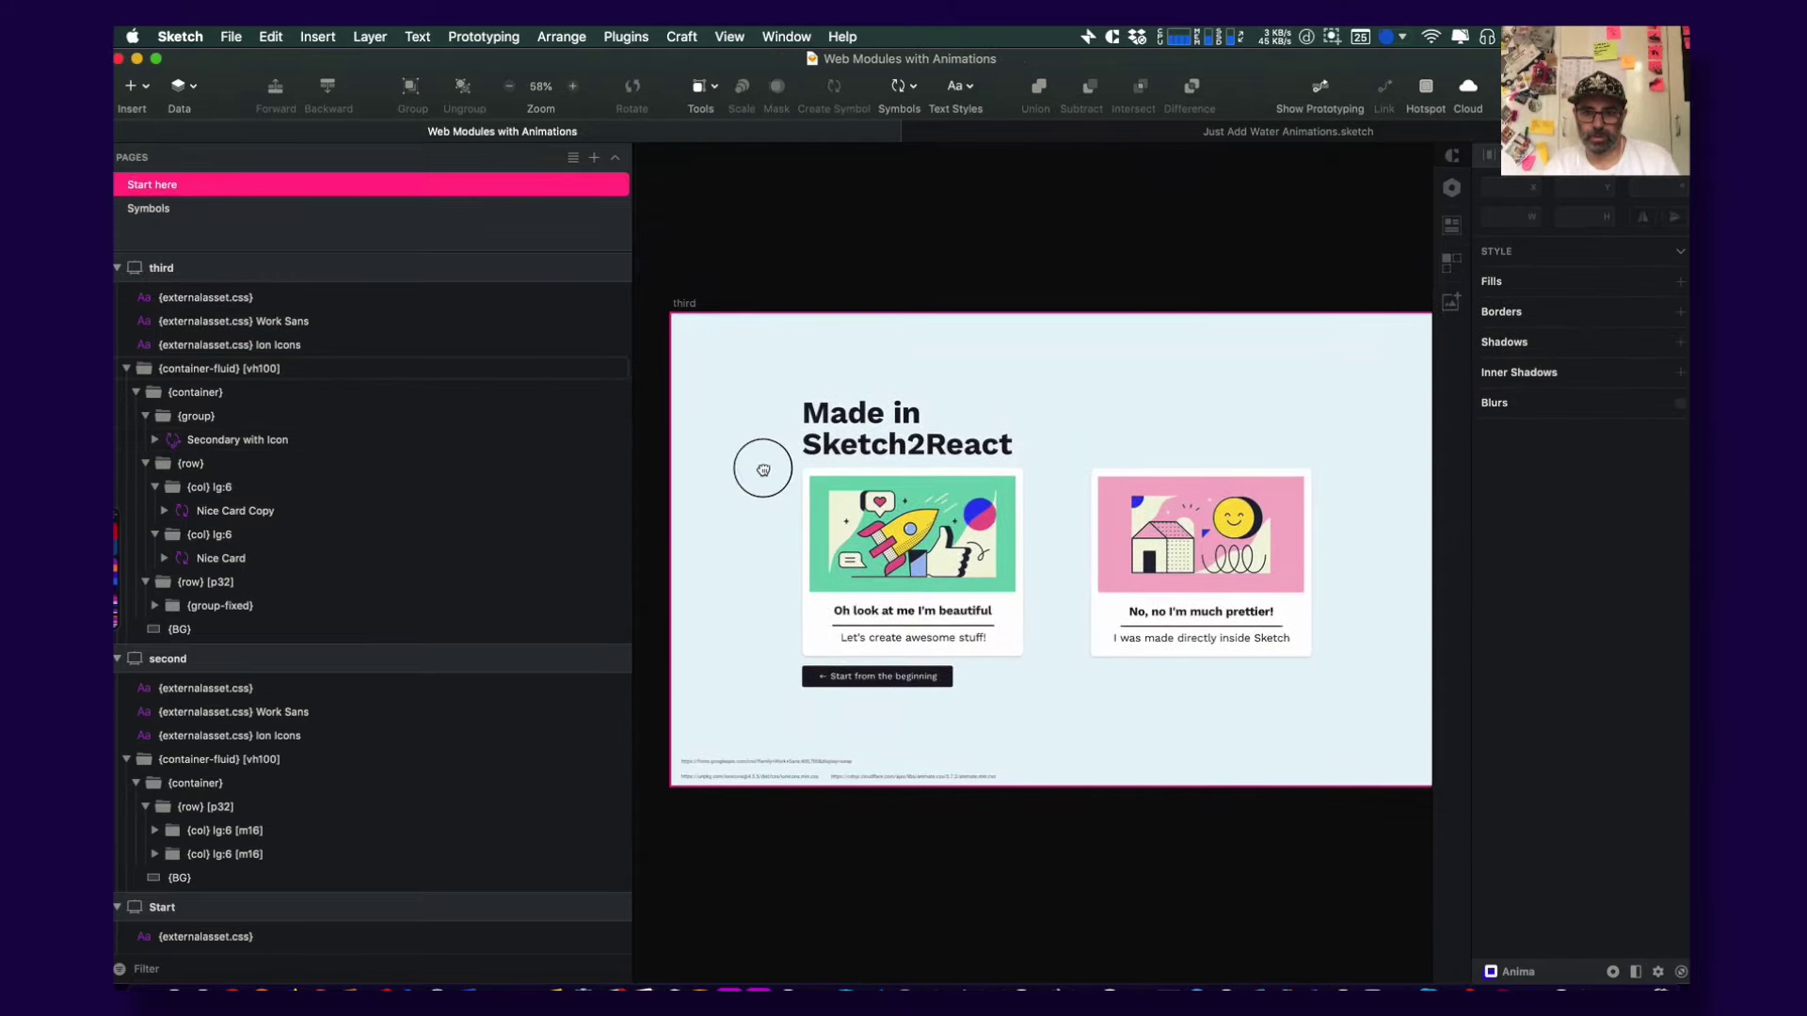
Bring the Start artboard into view and narrow the layer list to widen the canvas
scroll(759, 468, "left", 15)
scroll(968, 492, "left", 5)
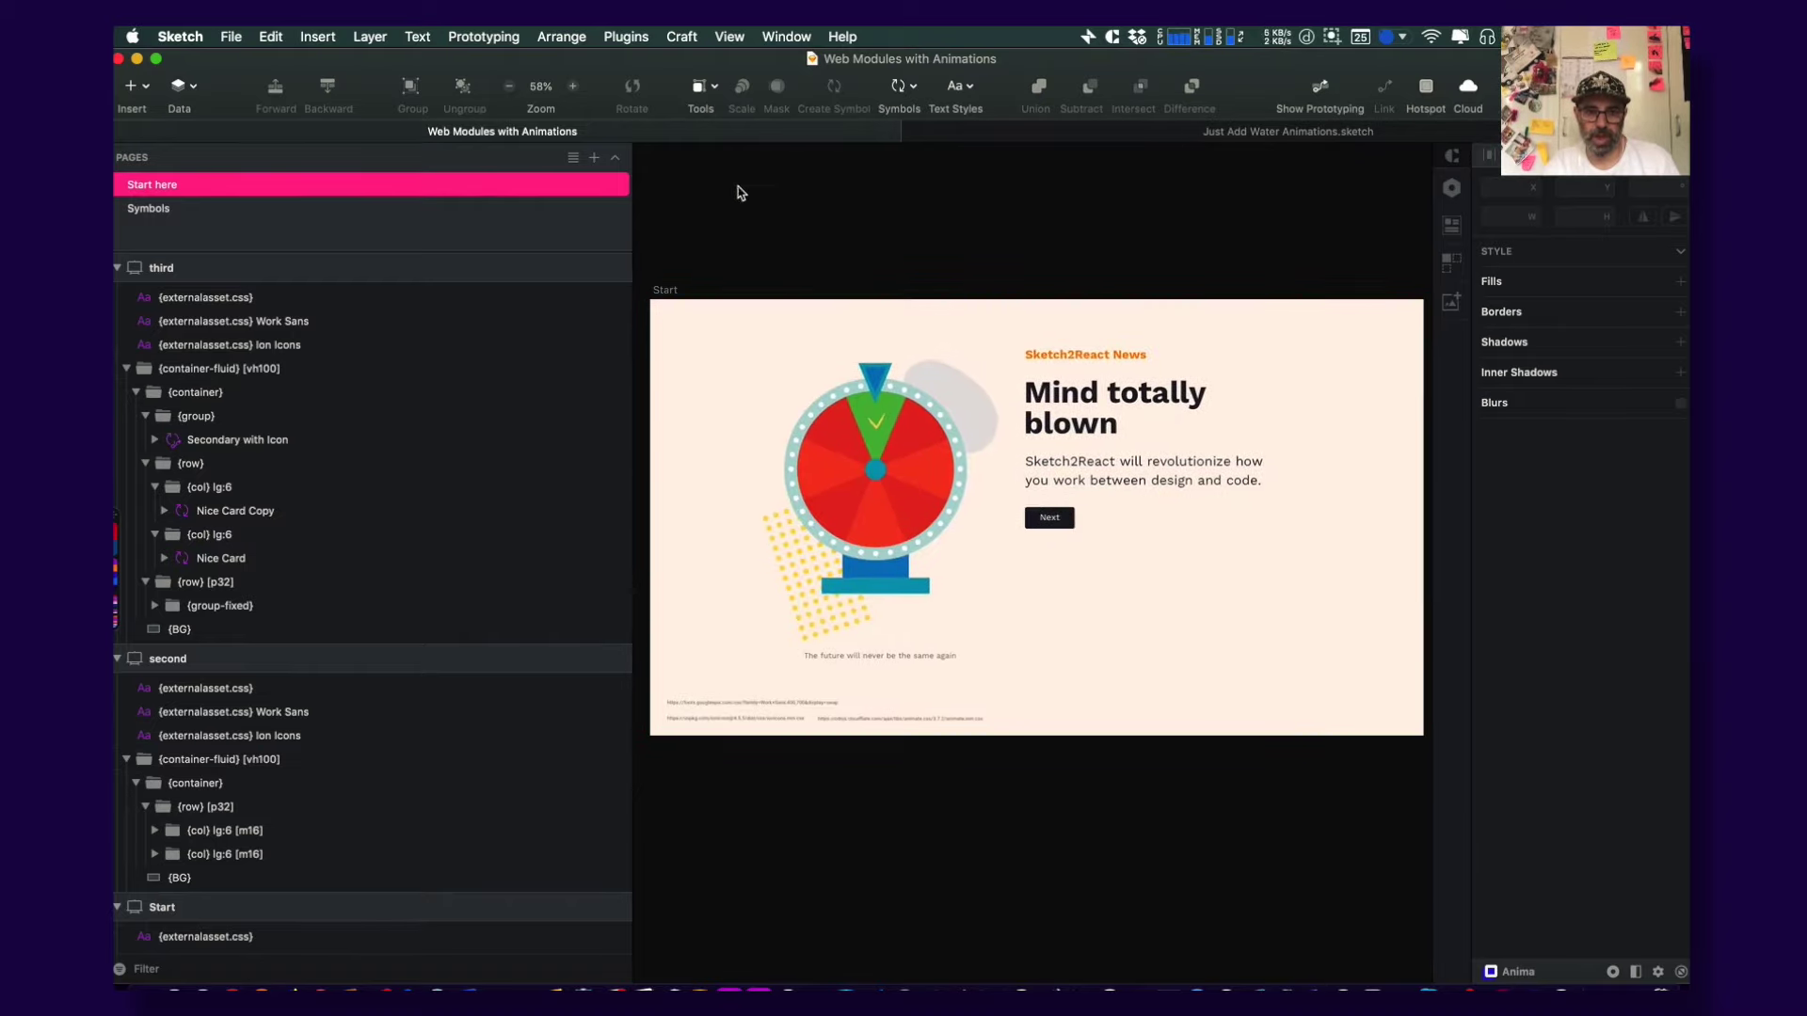
left_click_drag(631, 143, 516, 143)
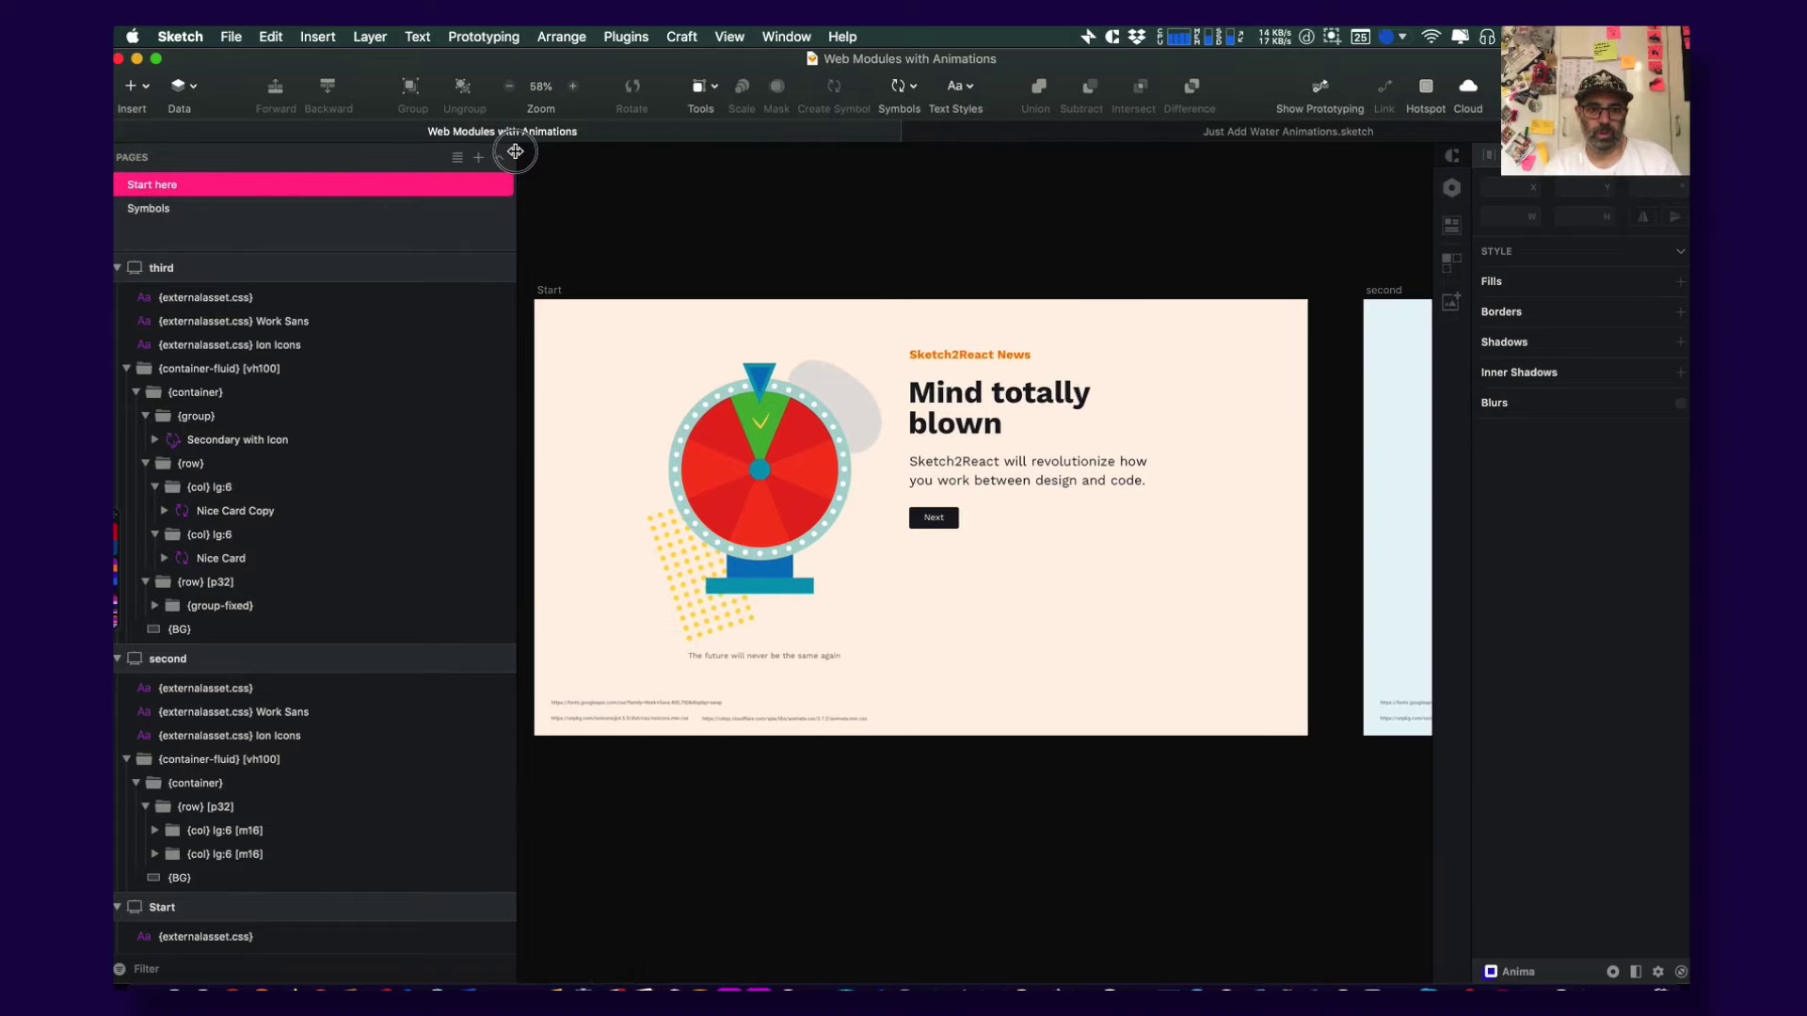
Switch to the Animate.css demo page in Safari and preview the bounceIn and fadeInDown animations
key("super+Tab")
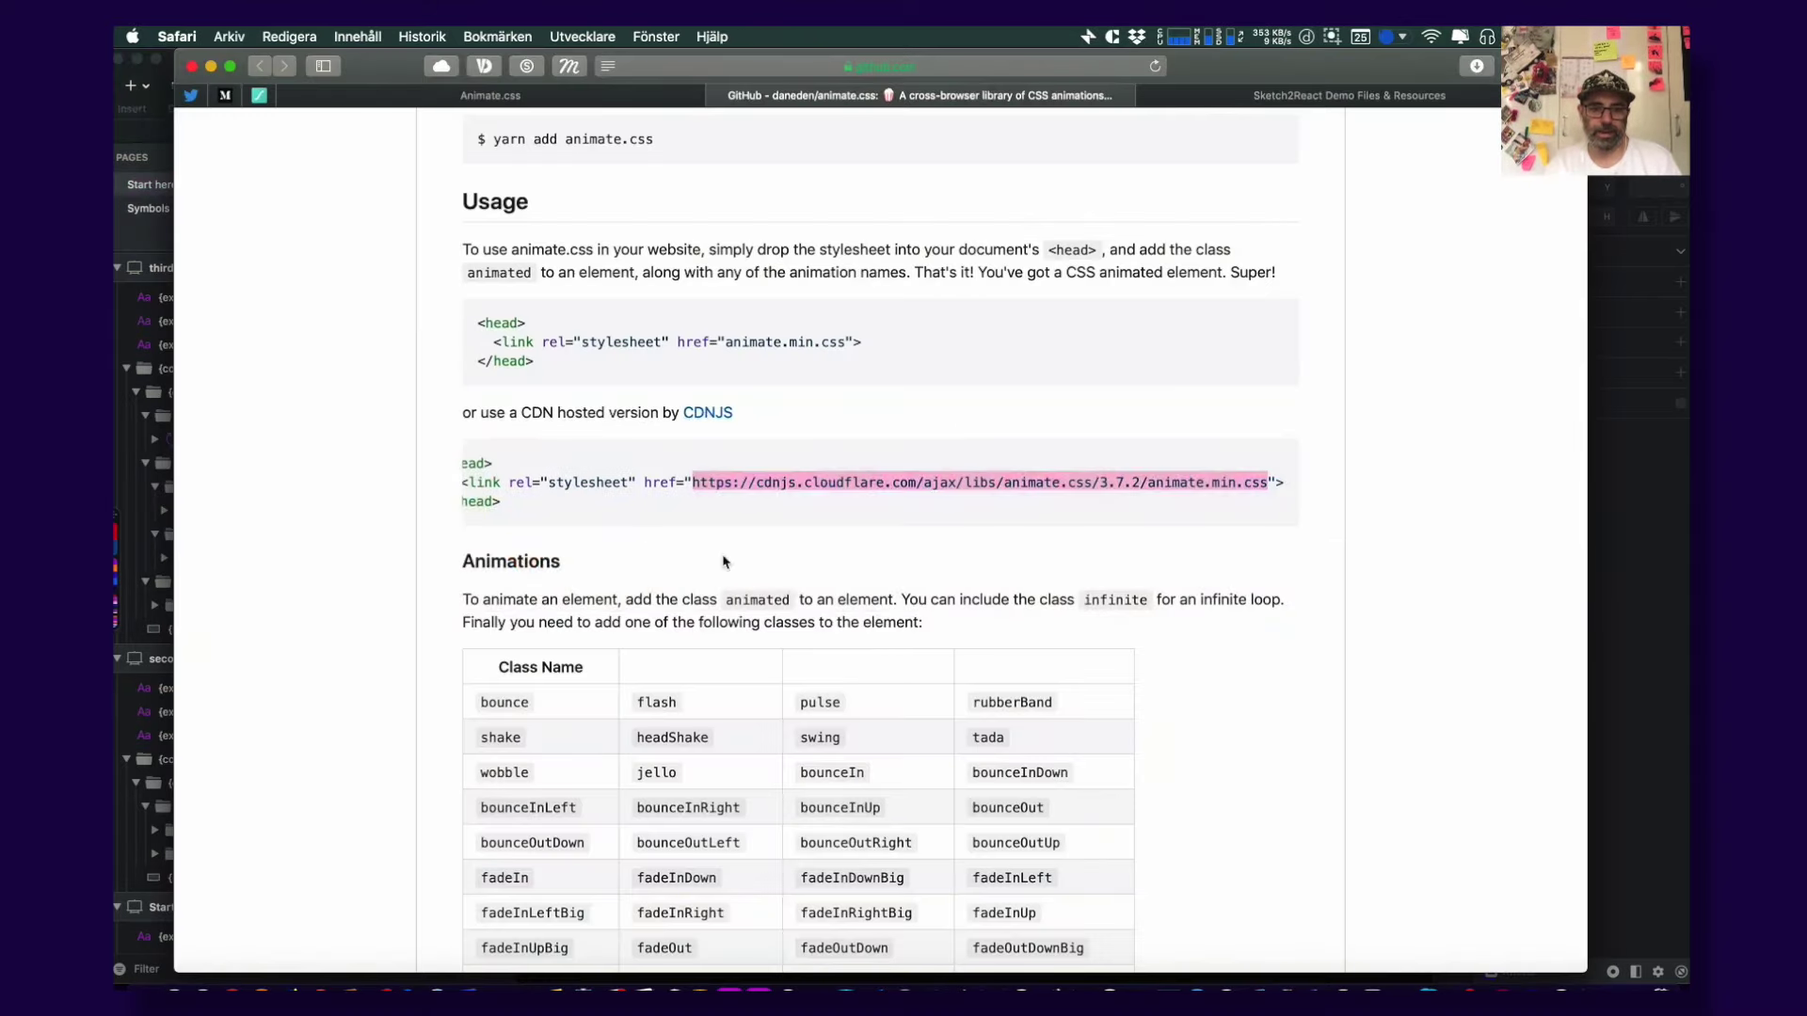
left_click(597, 91)
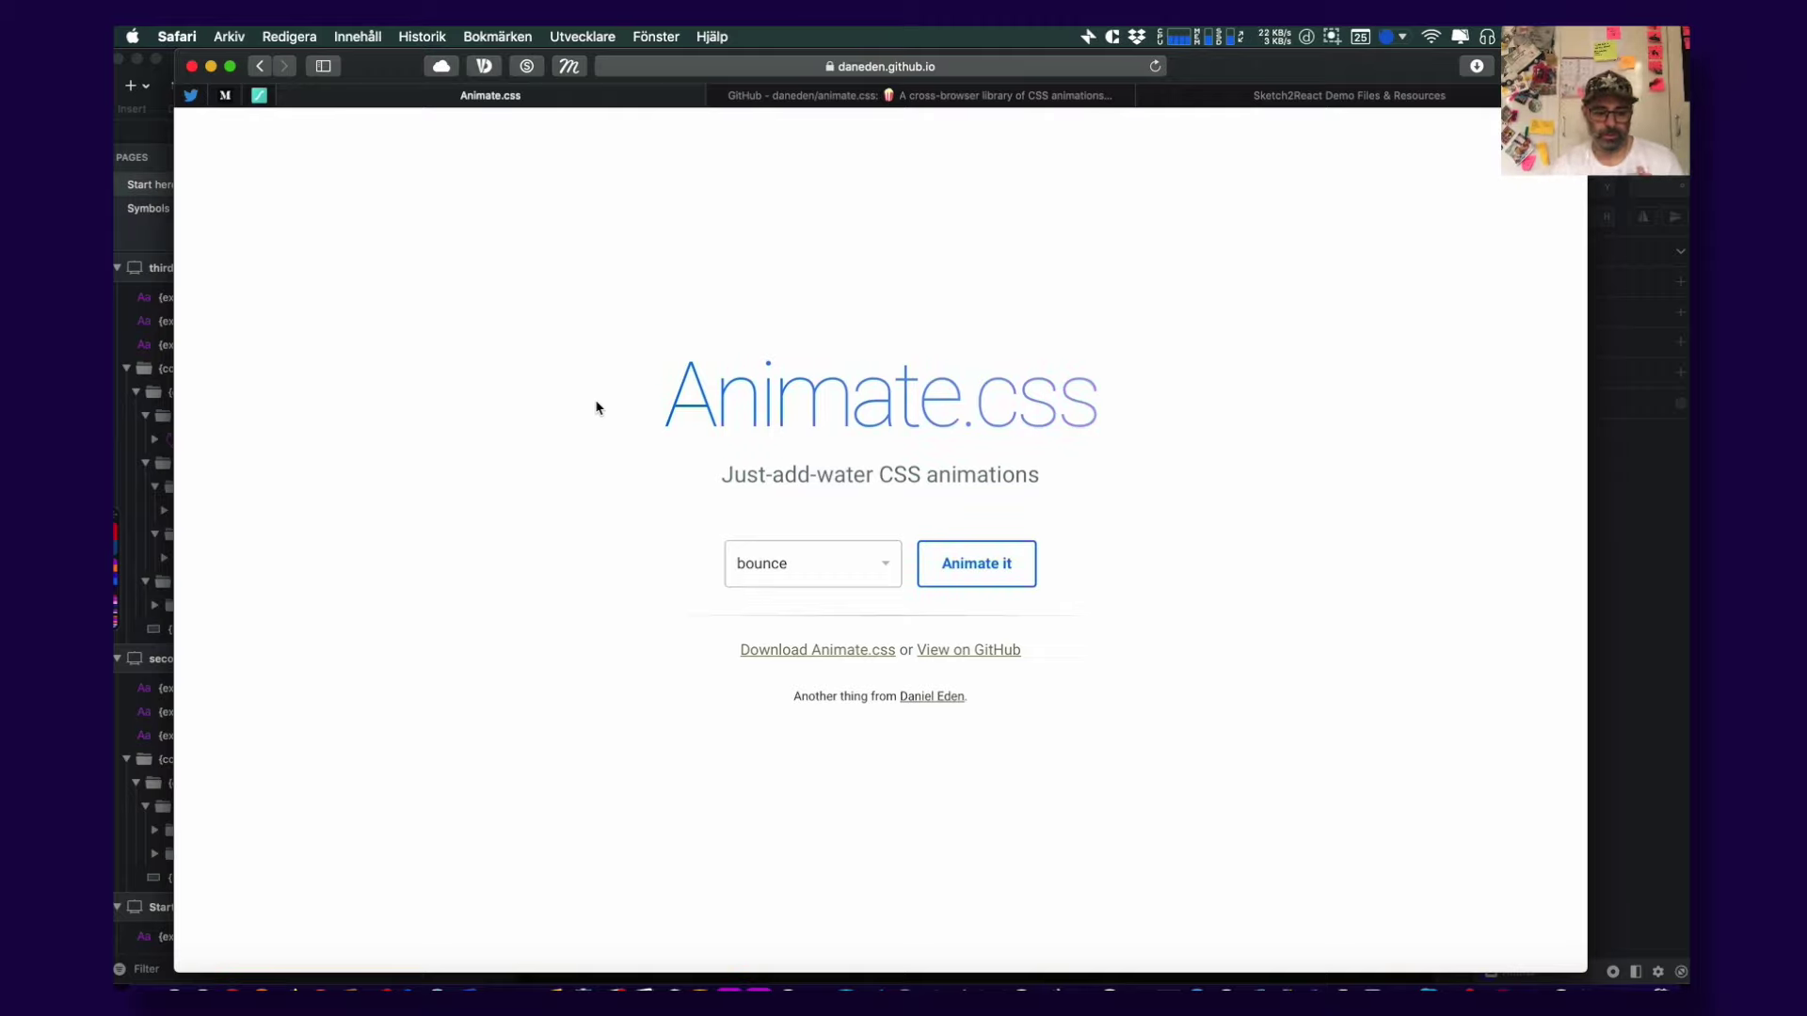
left_click(853, 563)
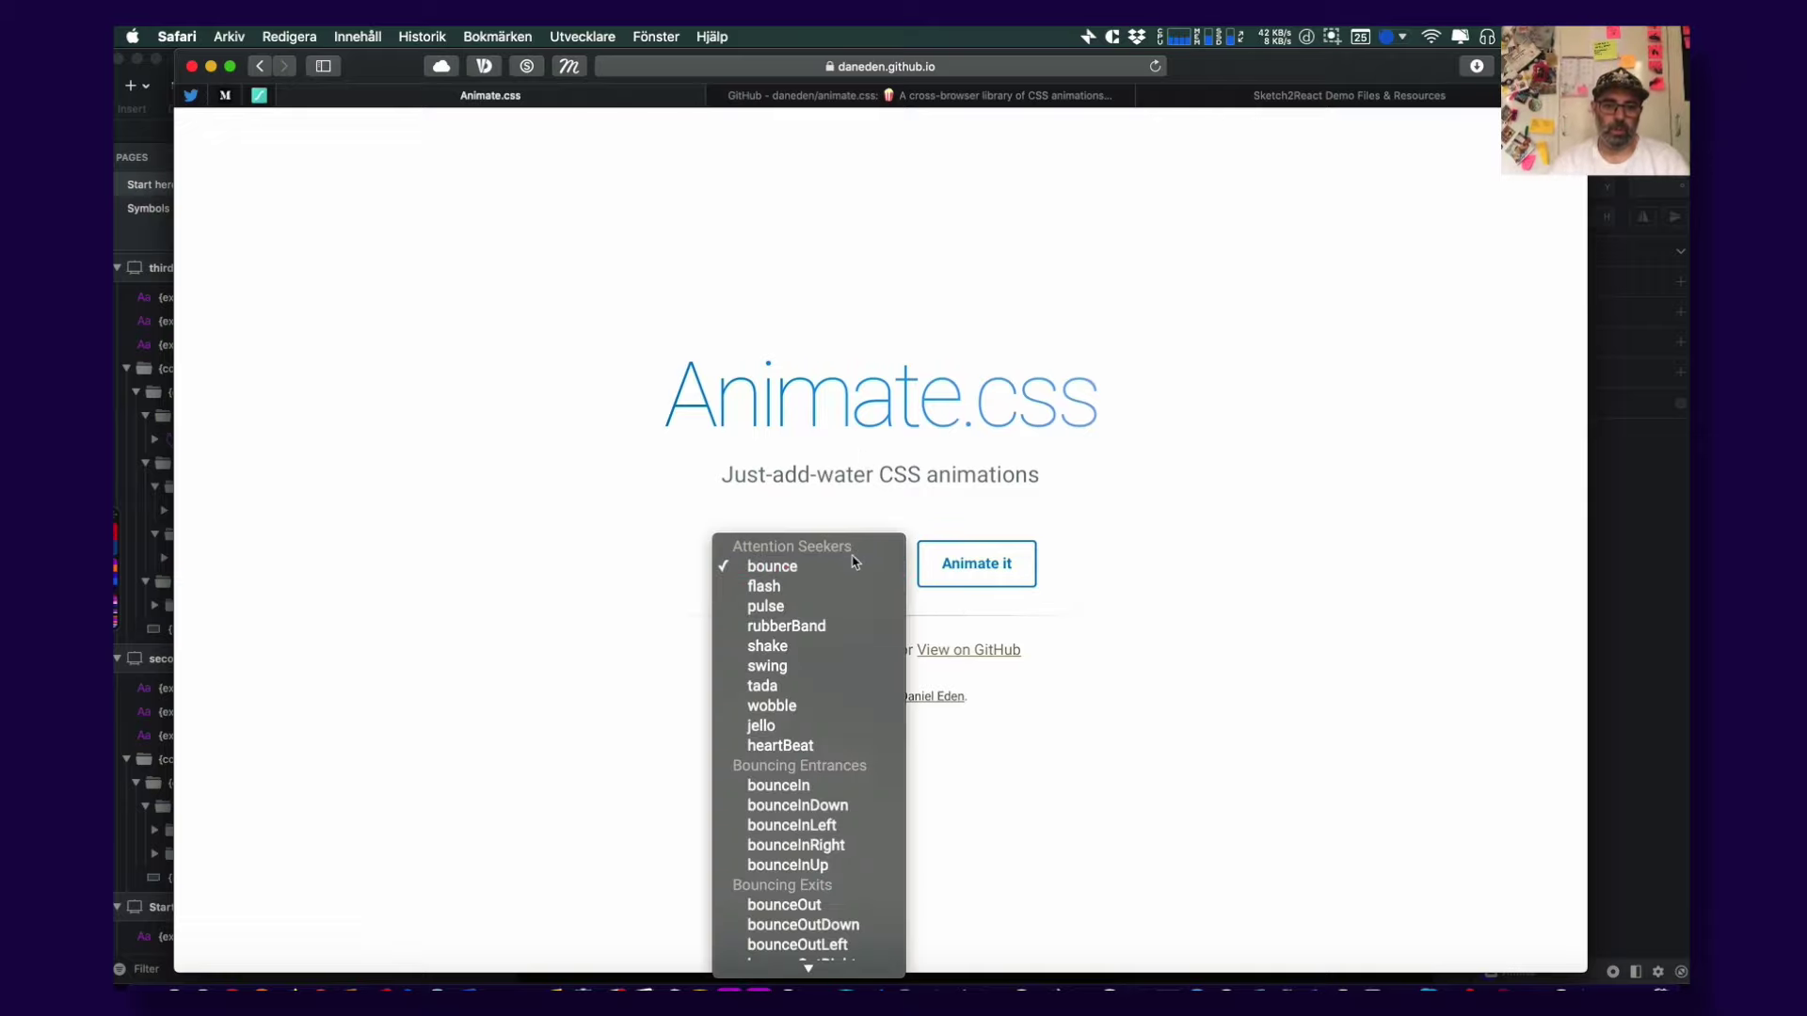
scroll(819, 848, "down", 3)
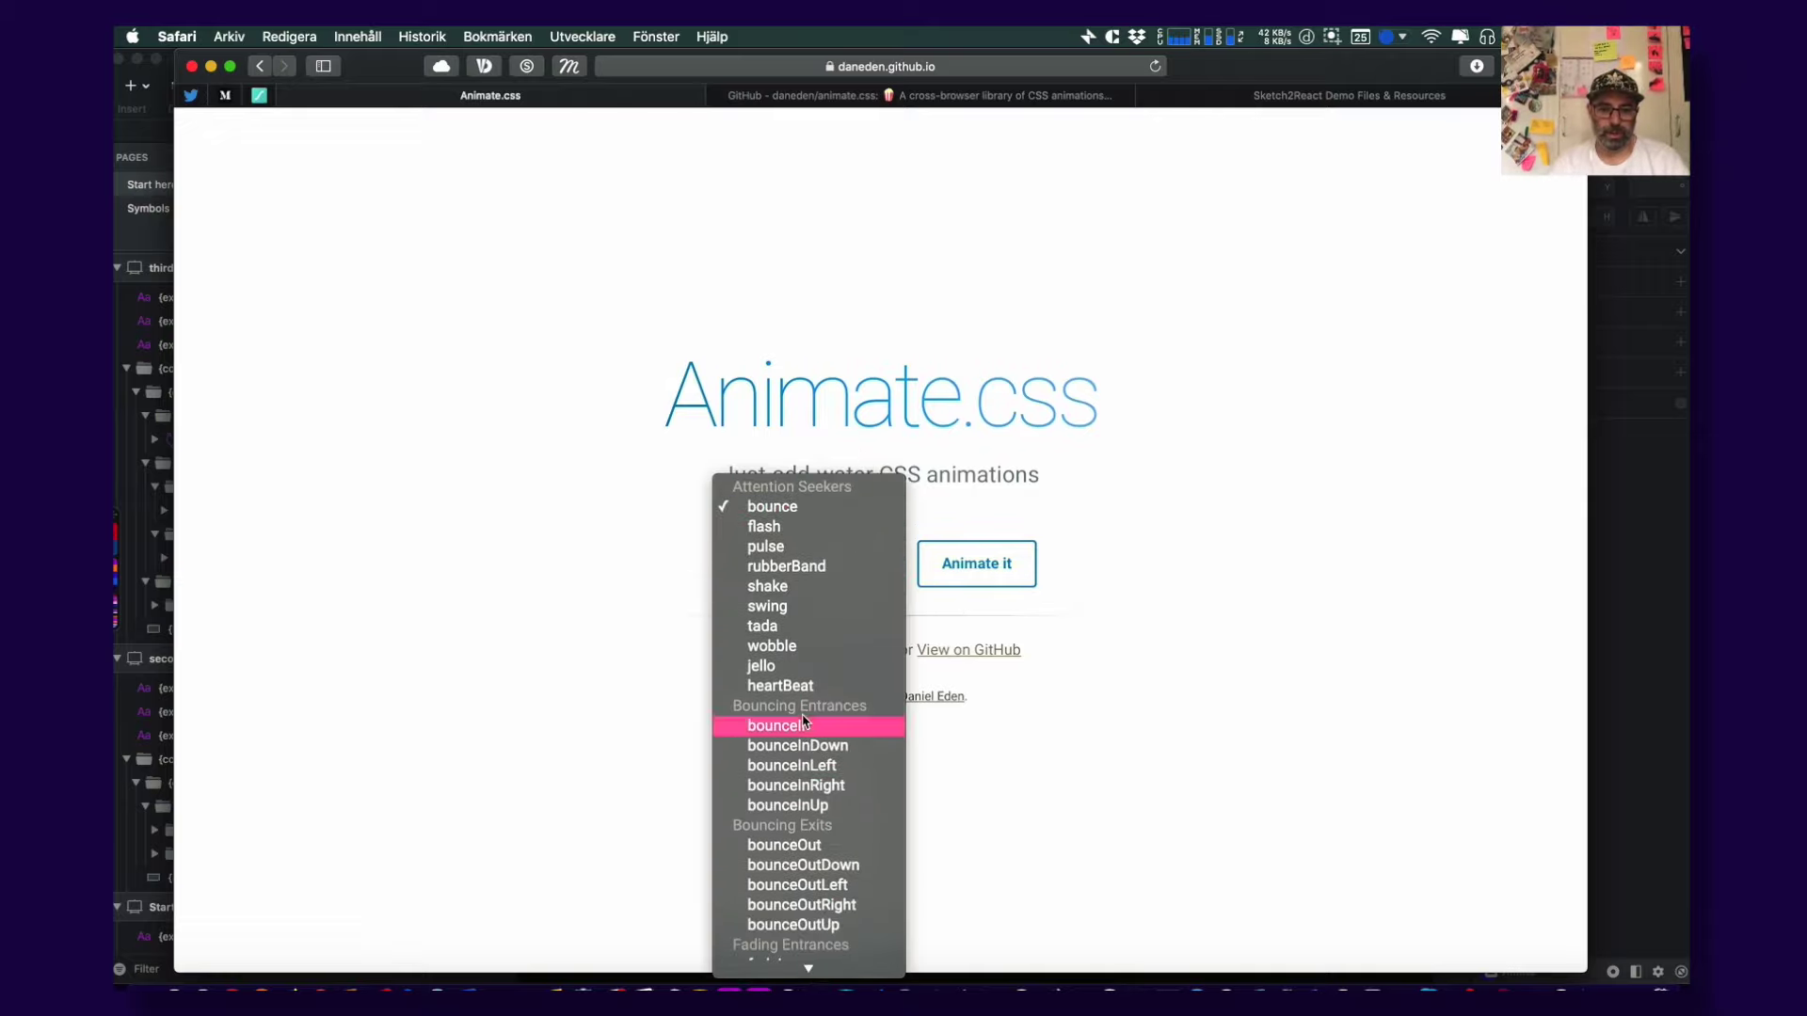
left_click(753, 730)
left_click(807, 567)
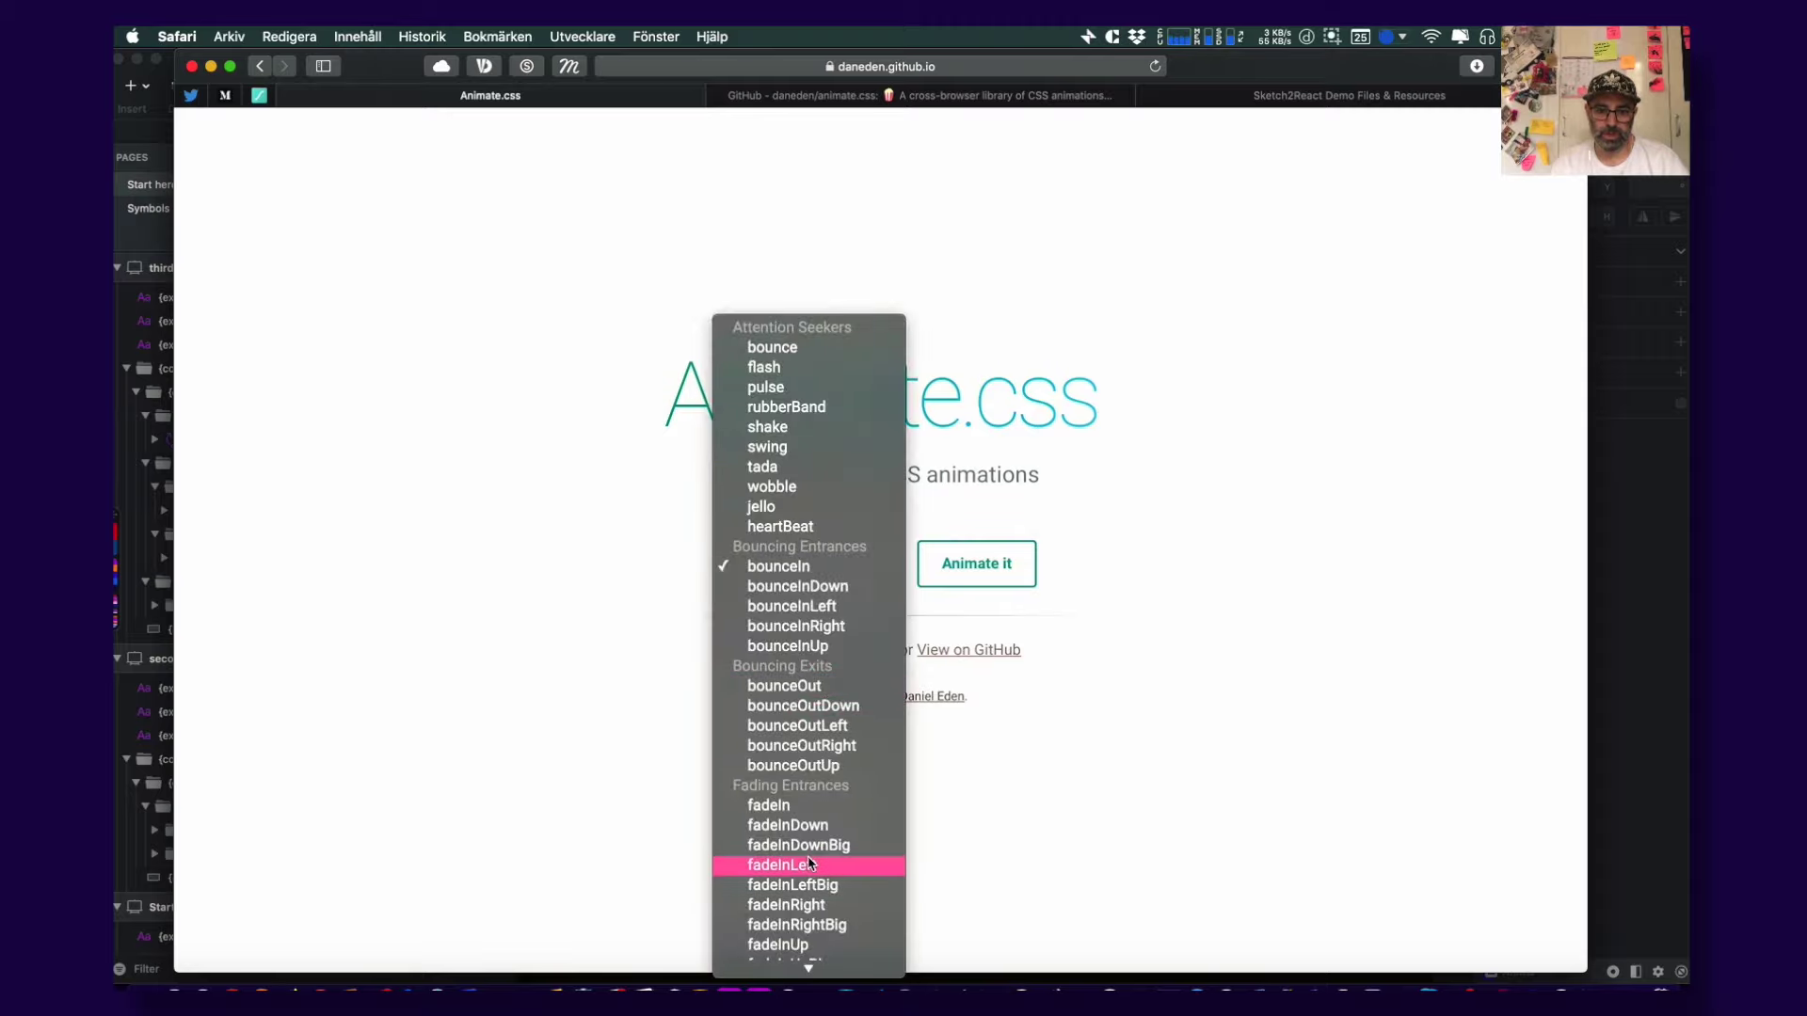
left_click(805, 826)
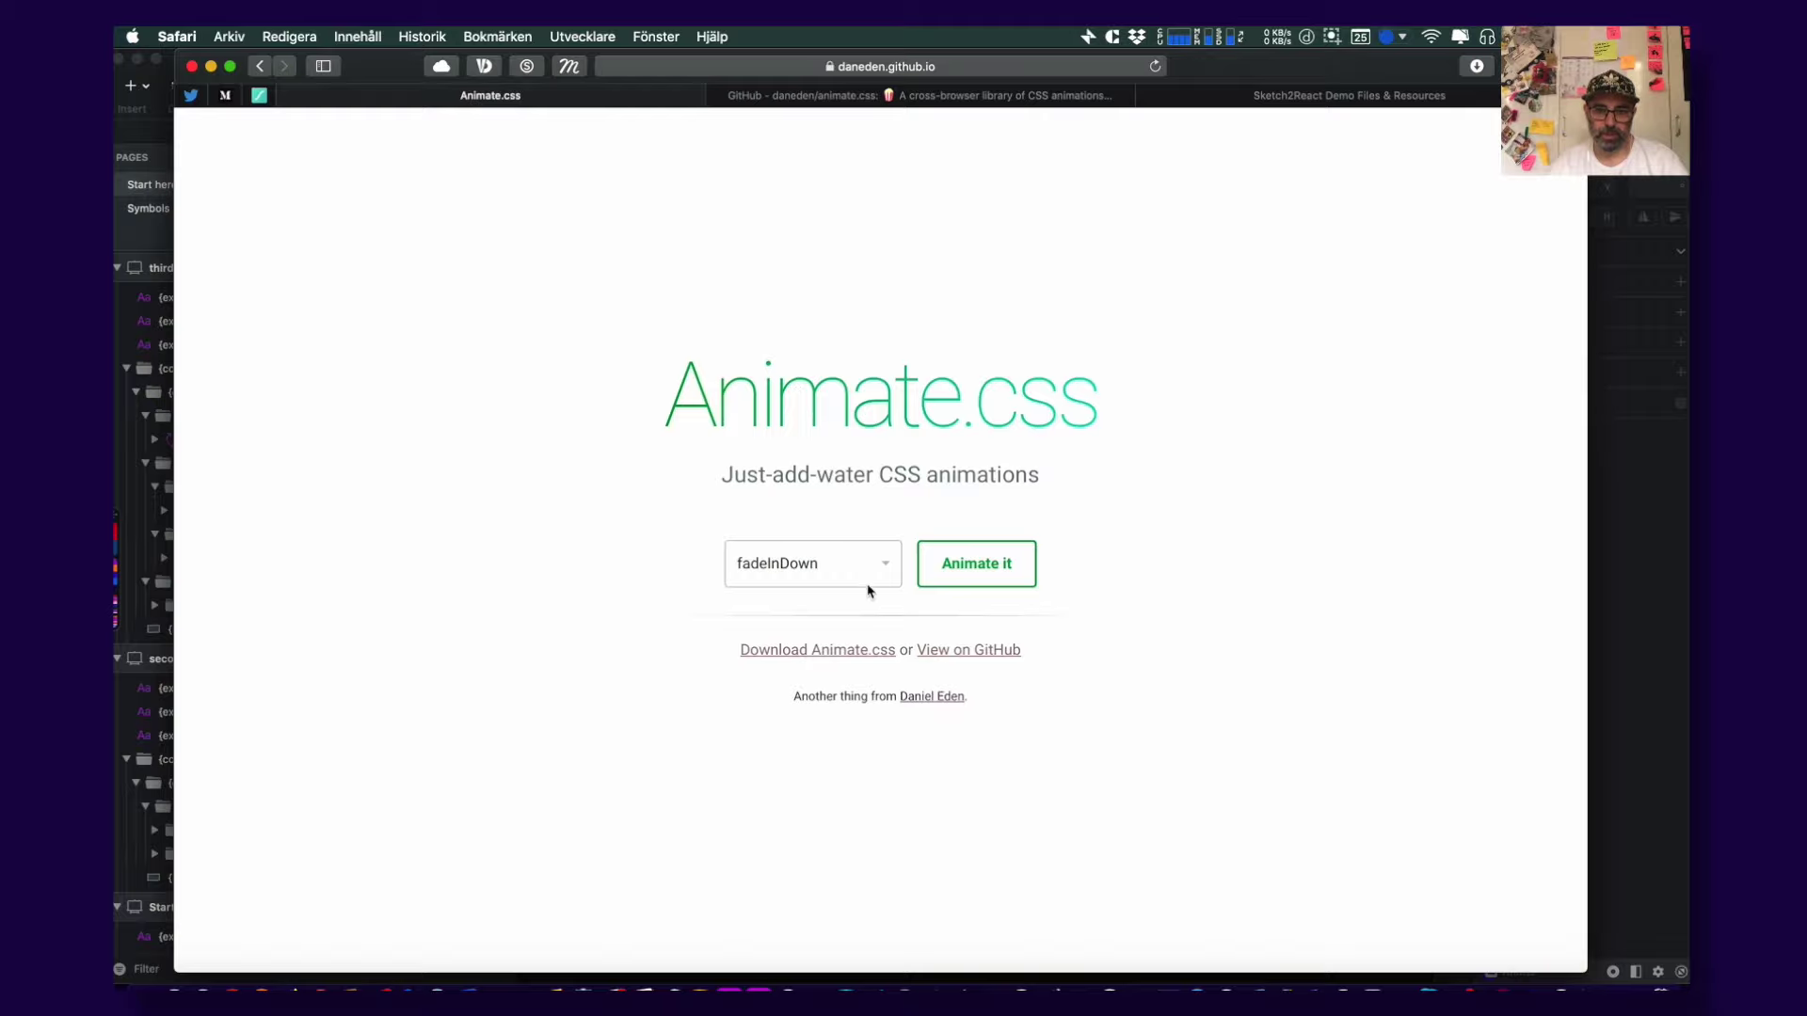
Replay the fadeInDown animation on the demo page's title
left_click(838, 566)
left_click(838, 566)
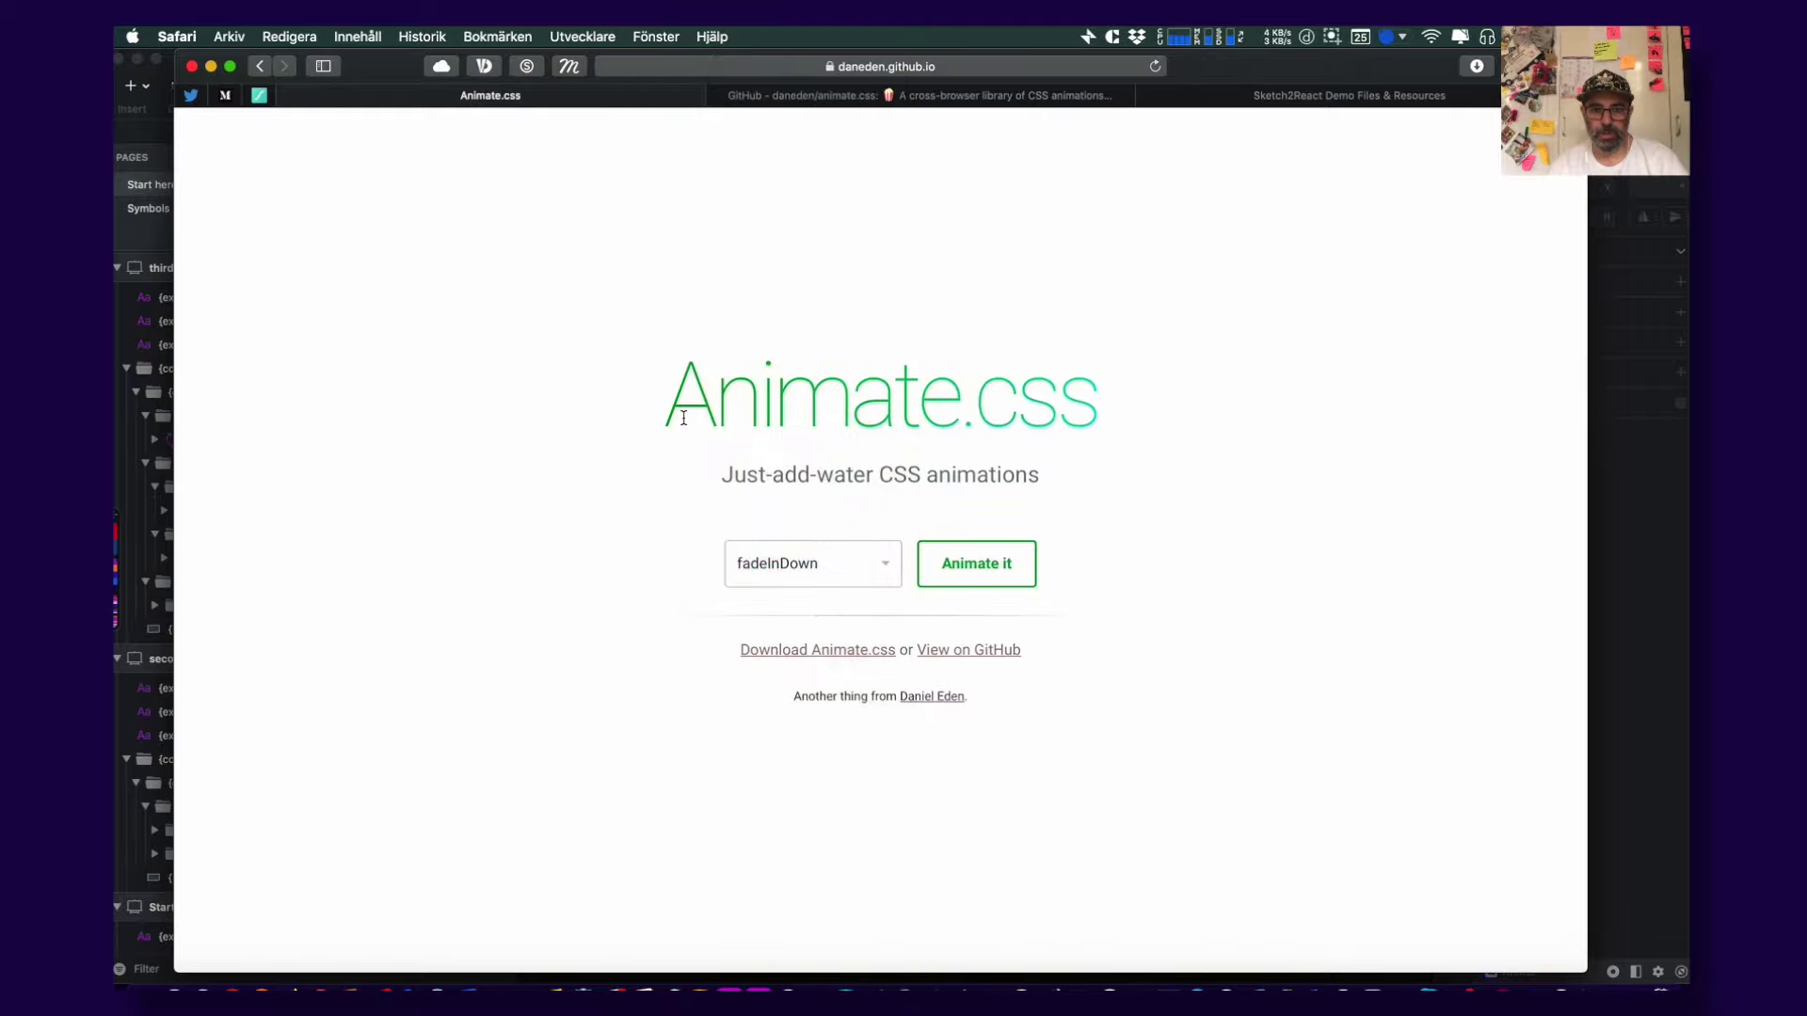
left_click(787, 583)
left_click(790, 566)
left_click(1008, 566)
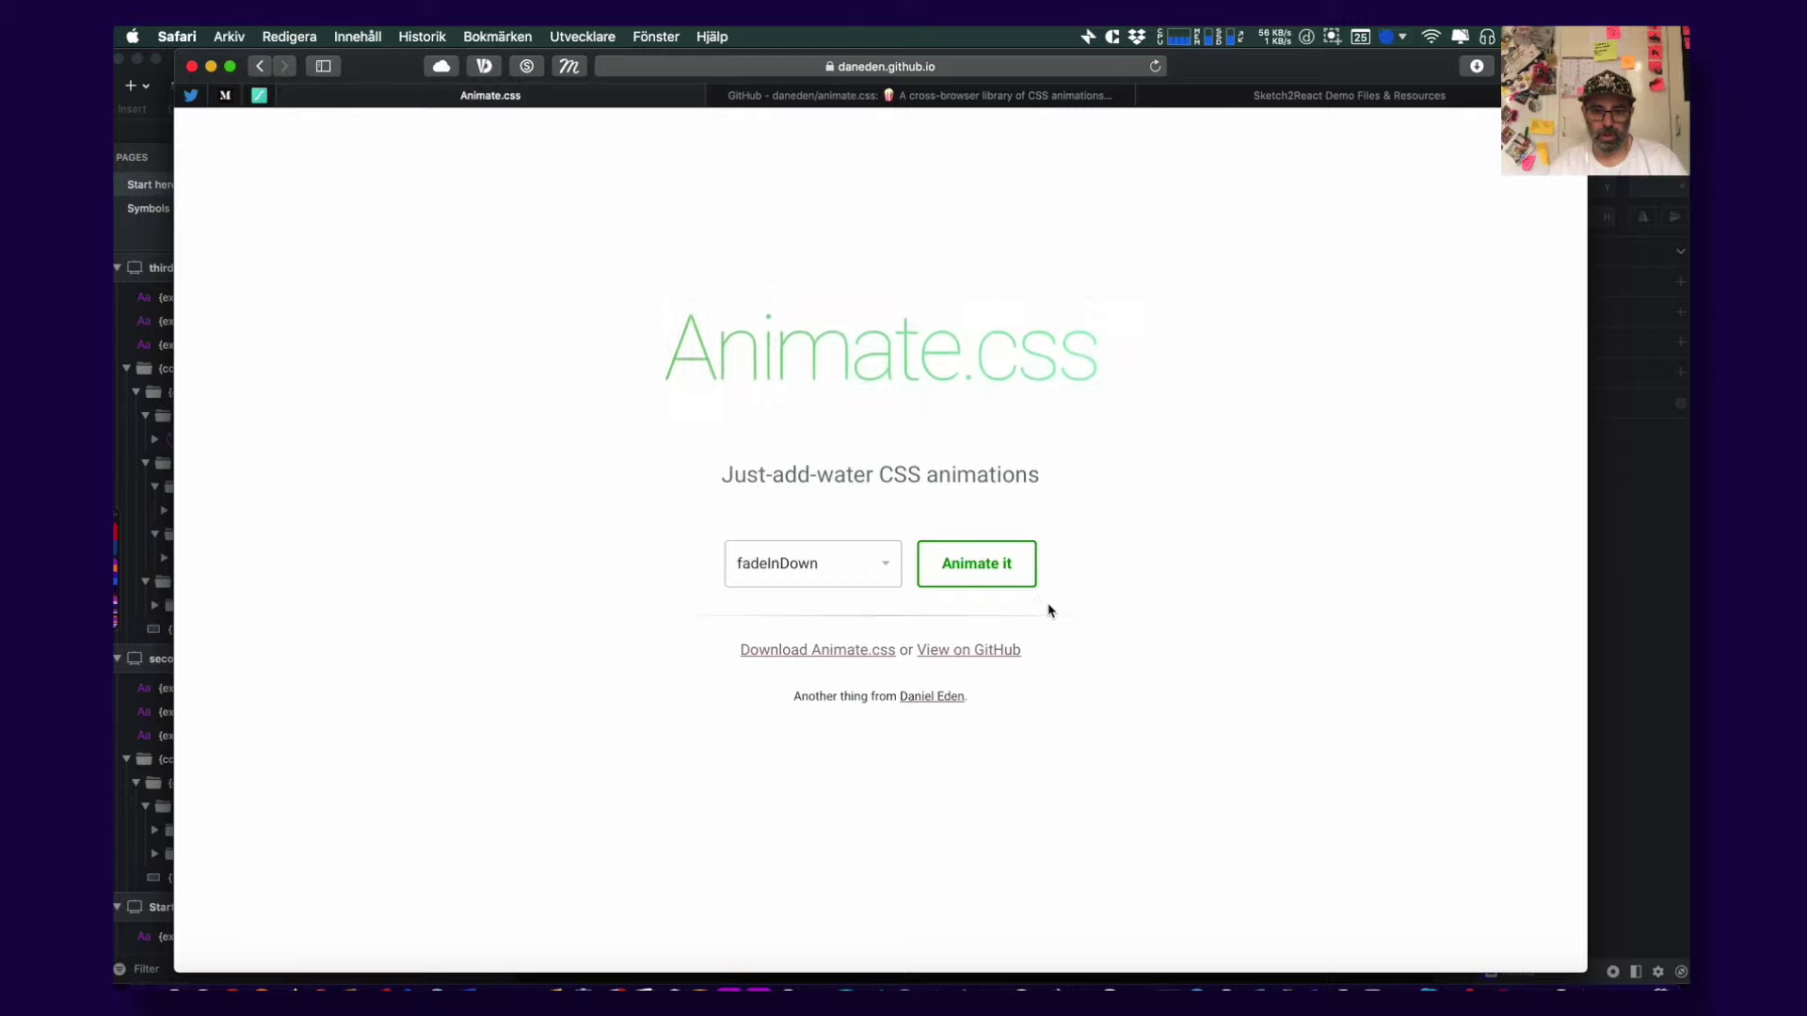
Preview the fadeInUp animation on the demo title, followed by fadeInDown again
left_click(793, 576)
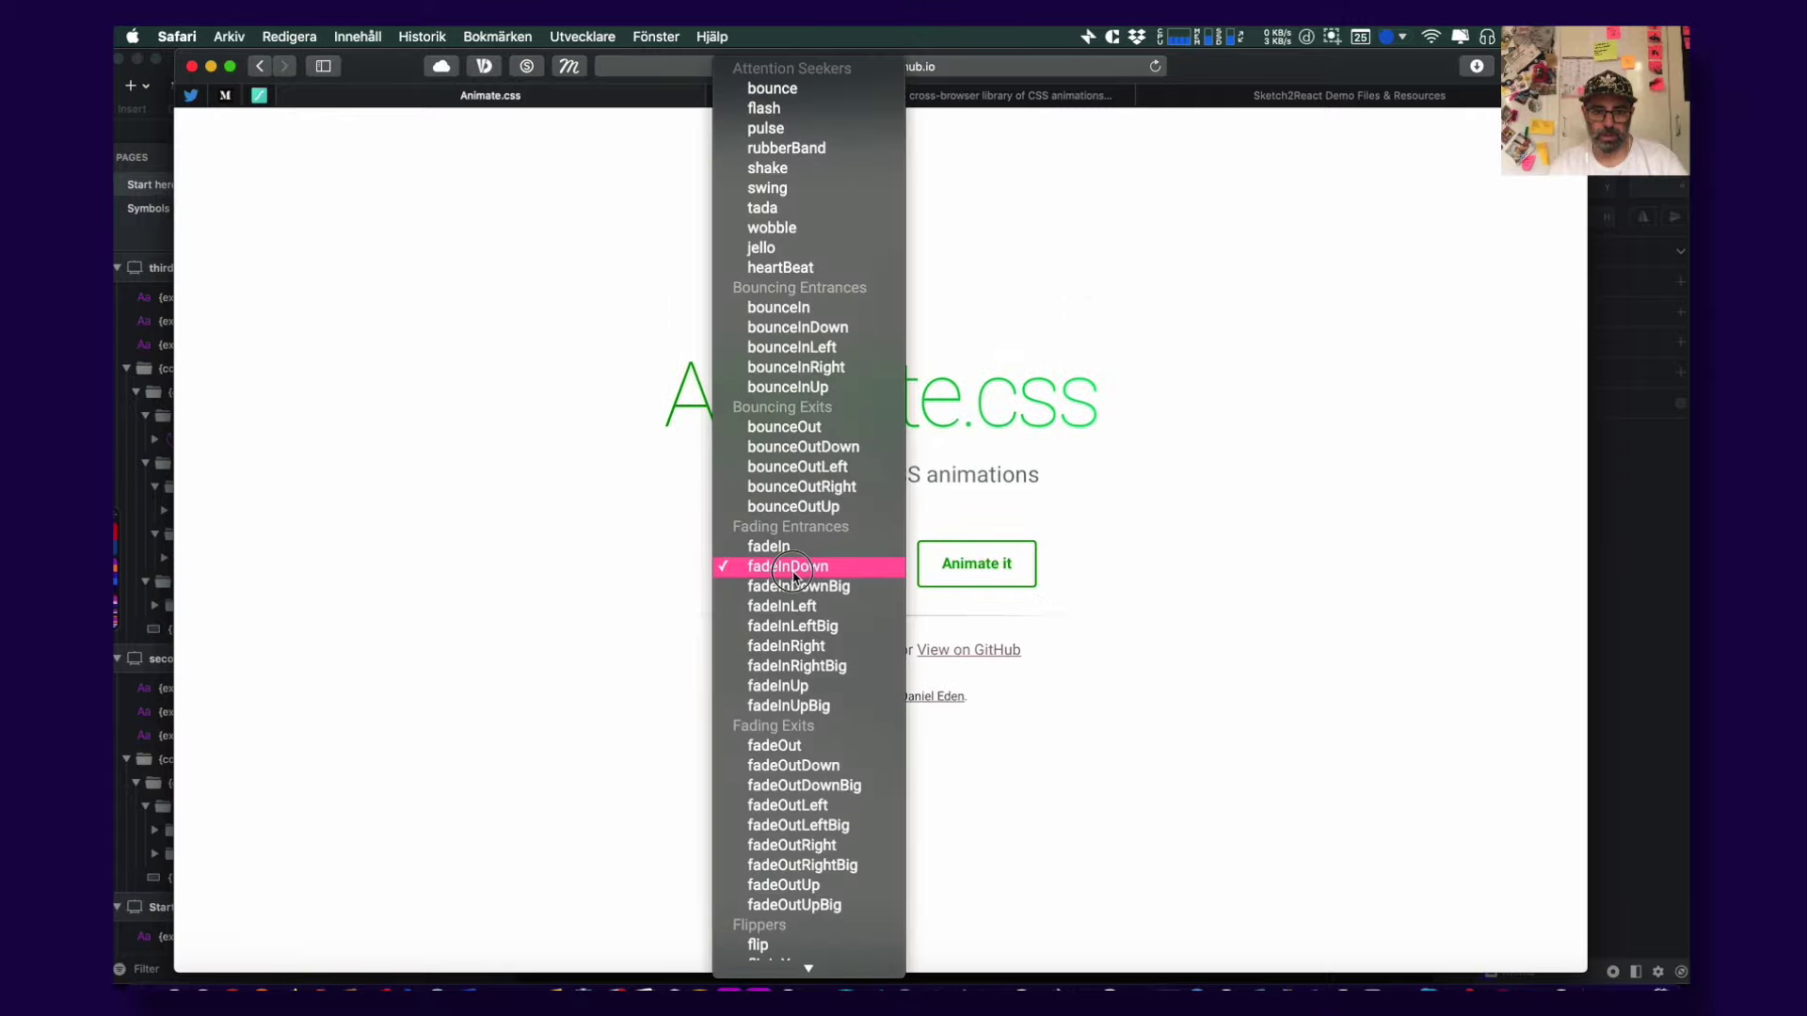
left_click(798, 686)
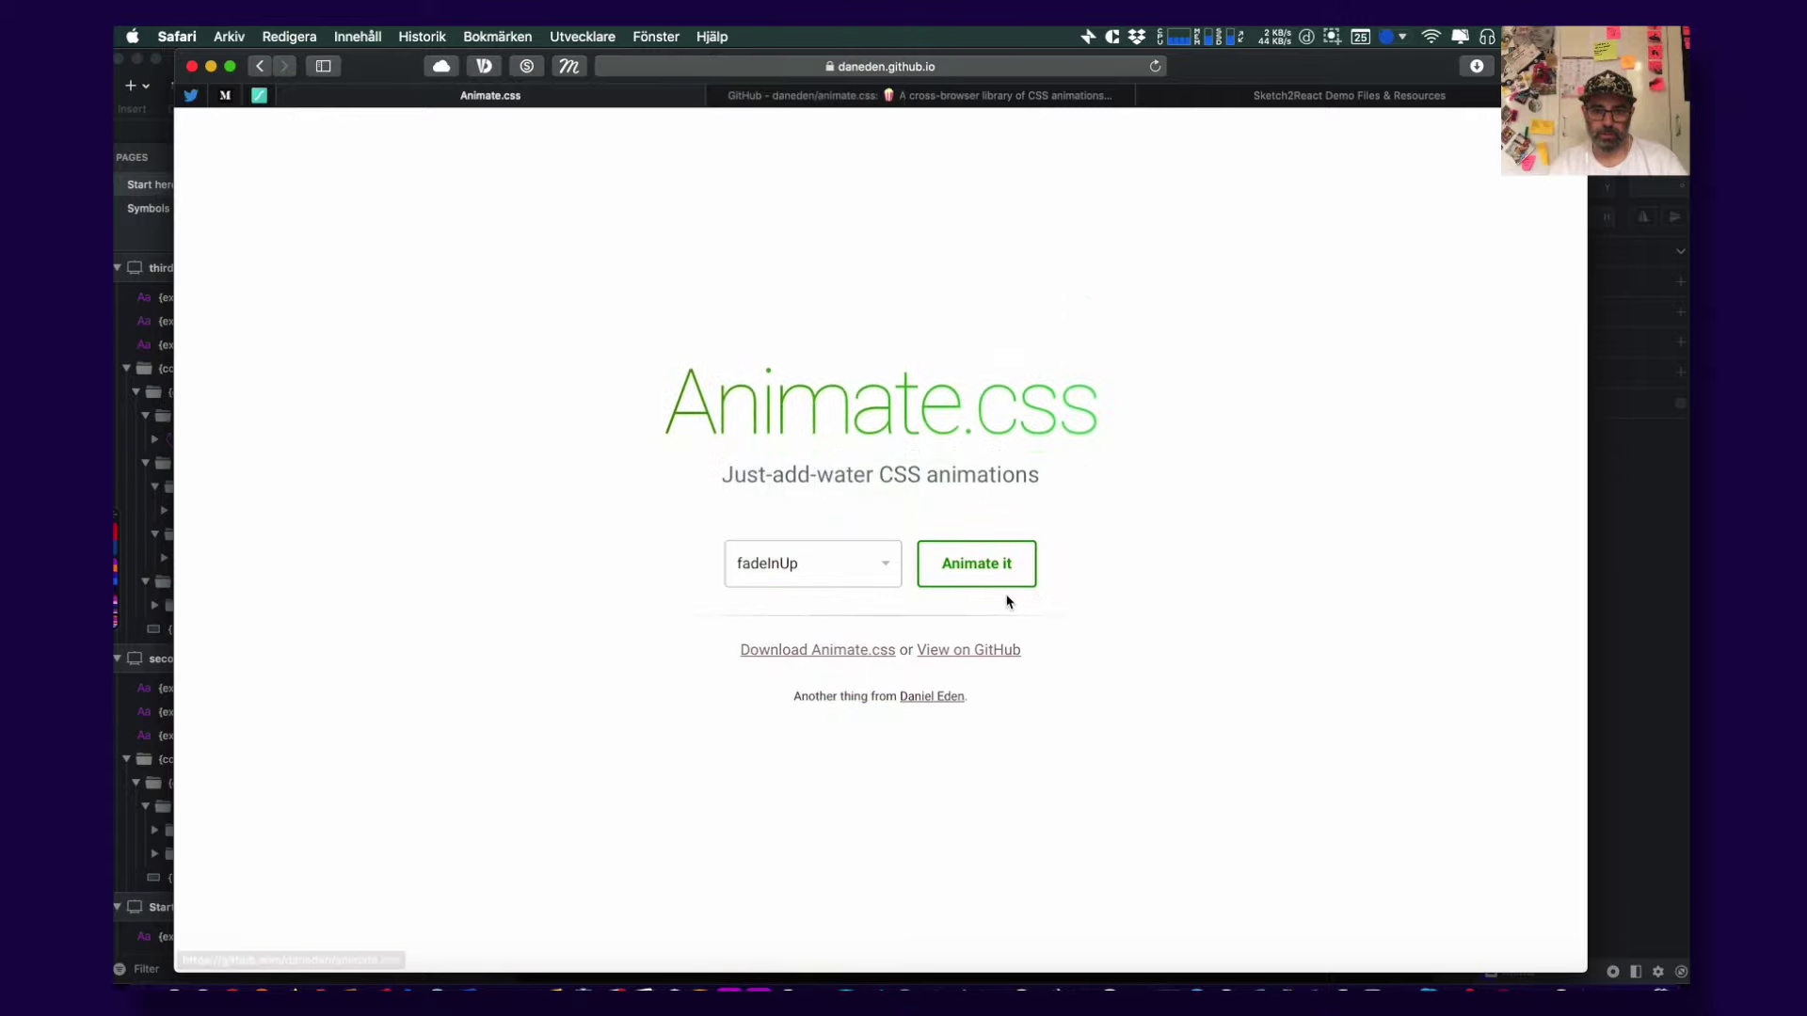
left_click(806, 568)
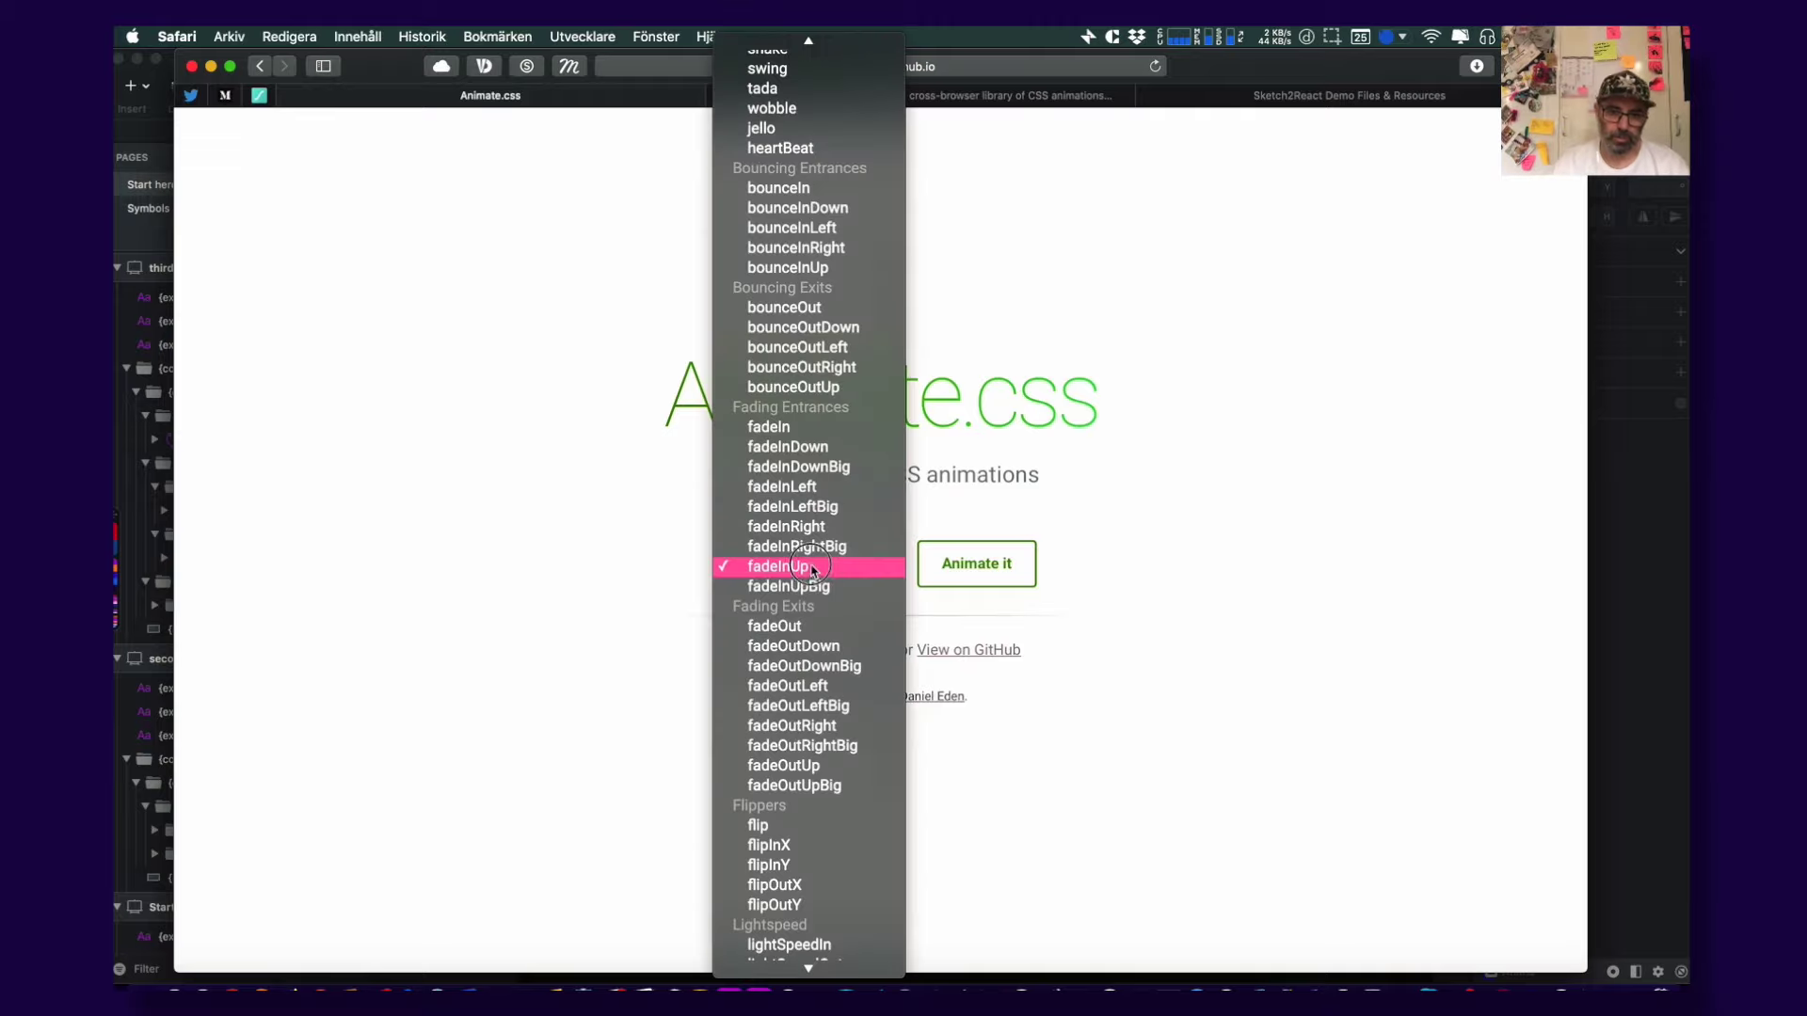
left_click(794, 451)
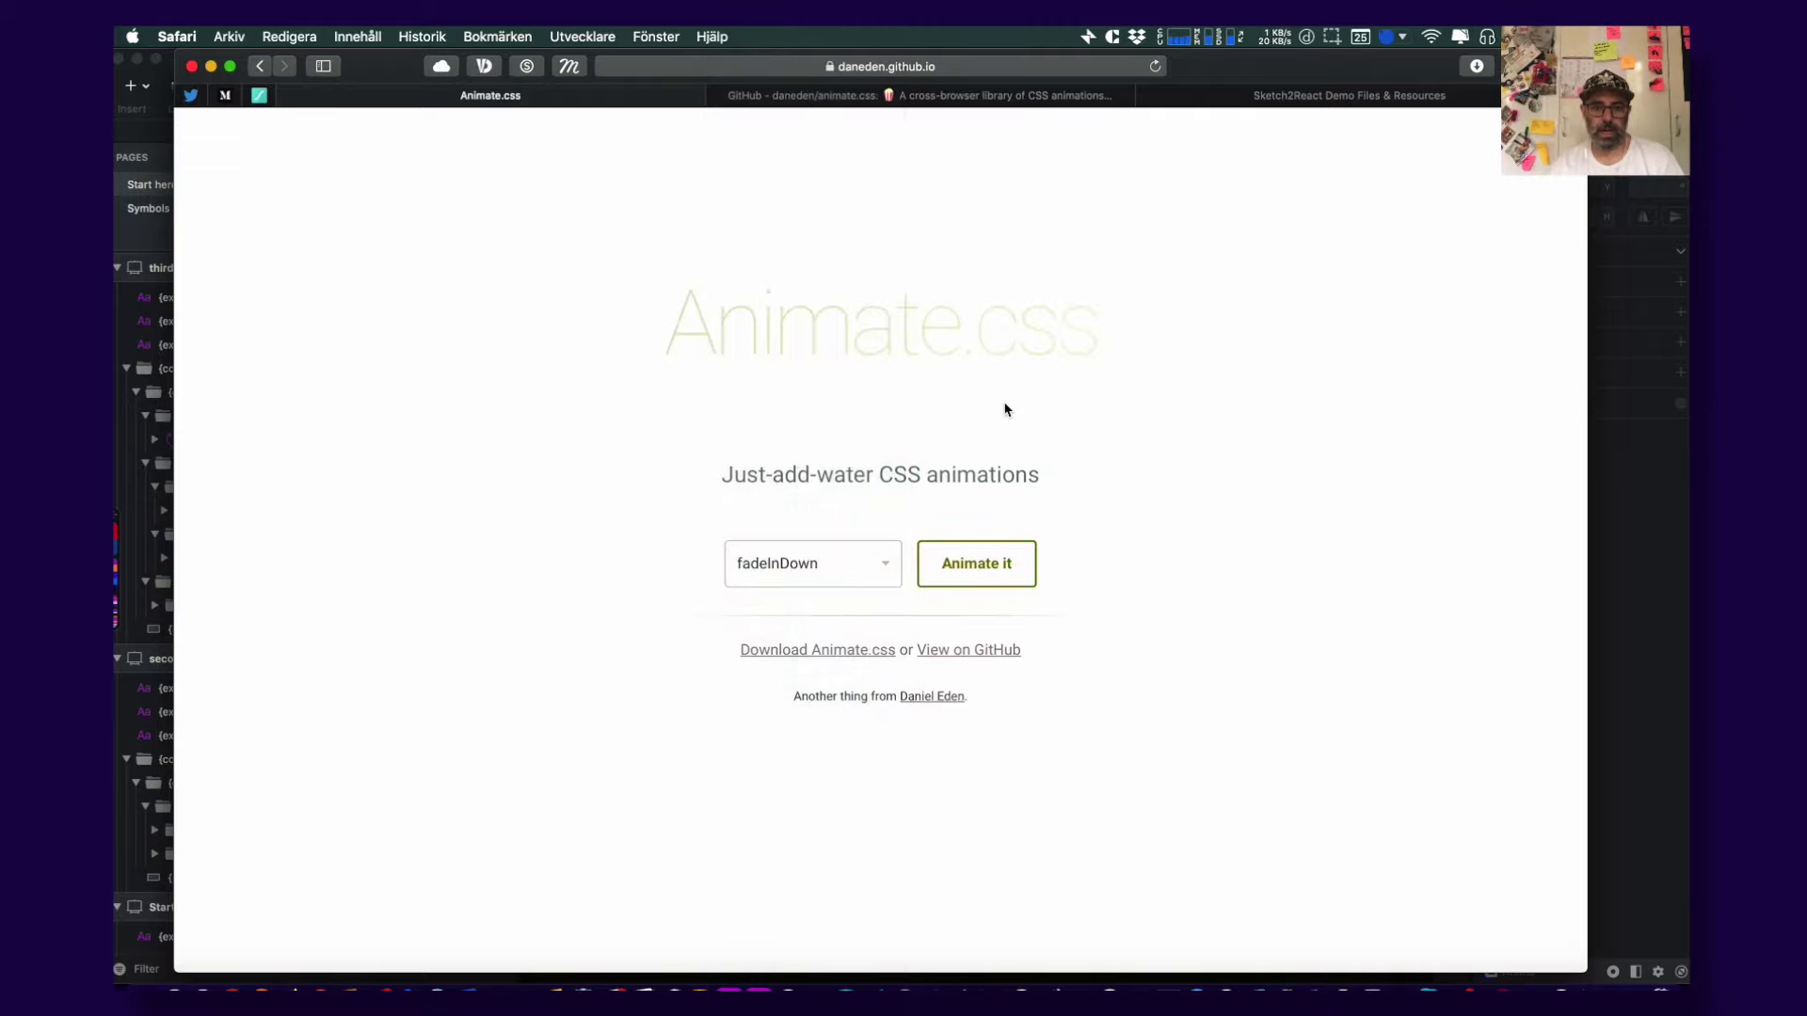
Open the Animate.css GitHub page and examine the table of animation class names
left_click(786, 98)
left_click(551, 468)
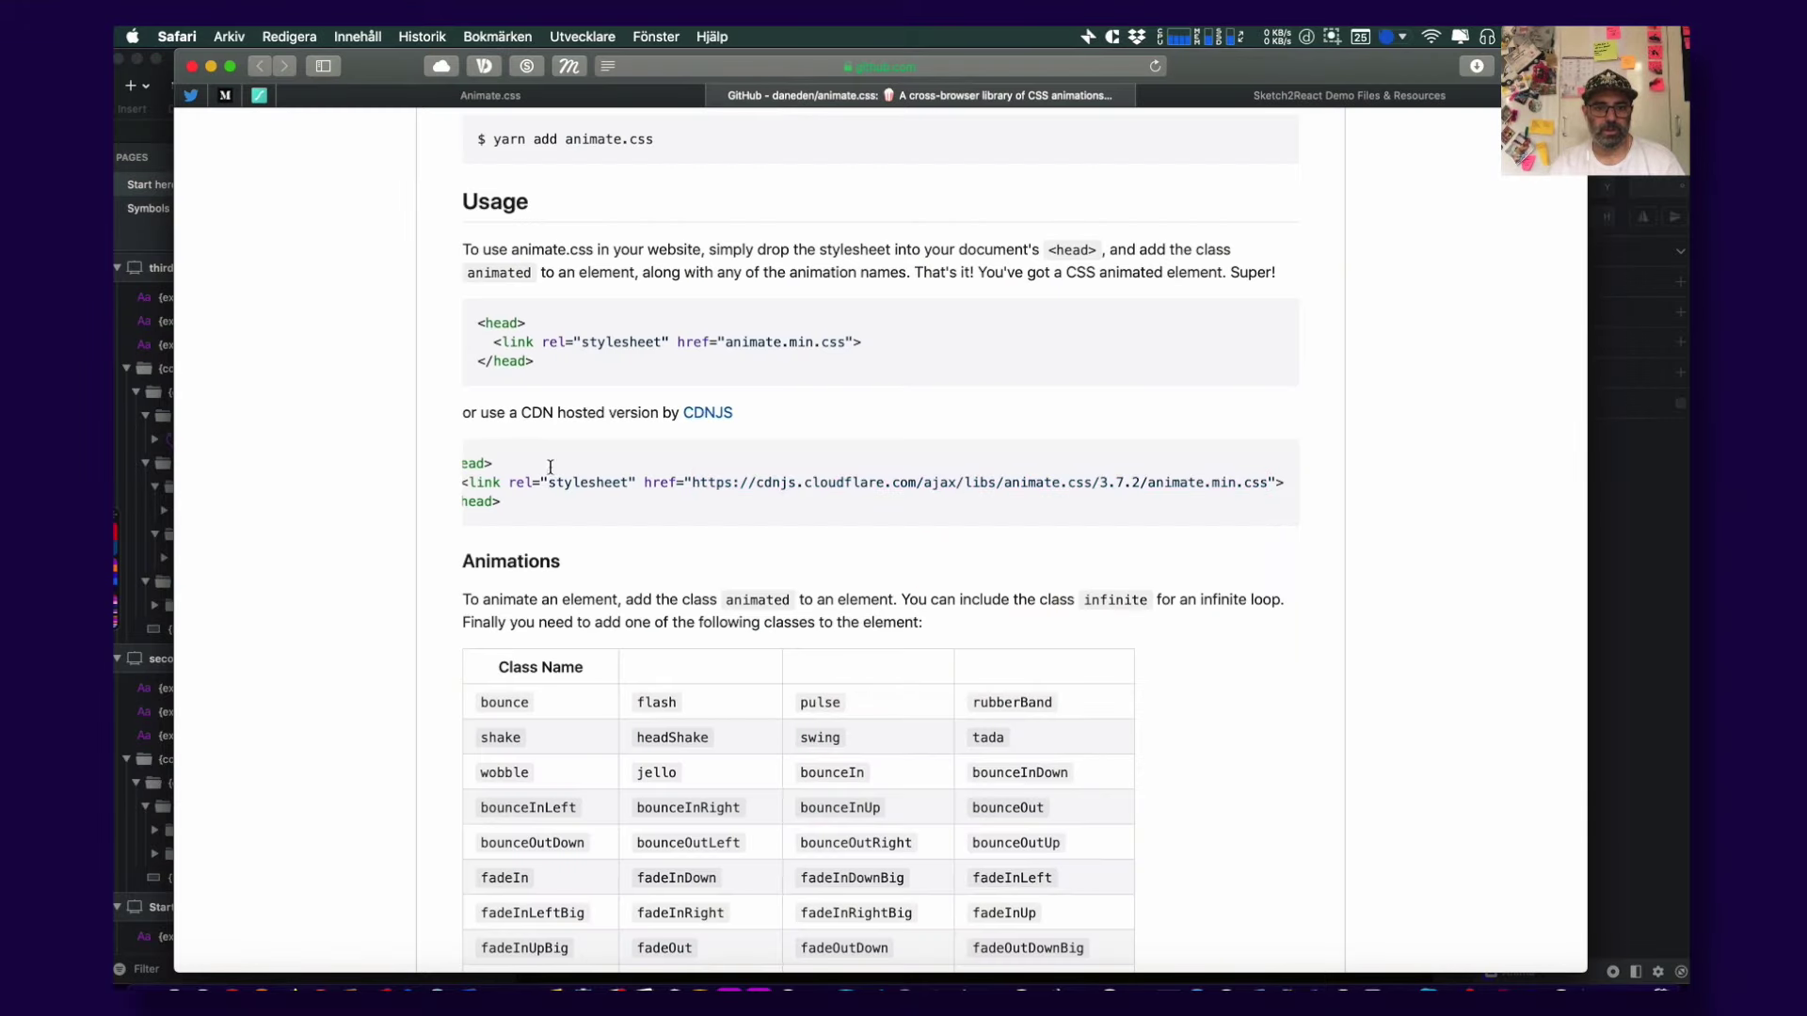
scroll(589, 141, "up", 15)
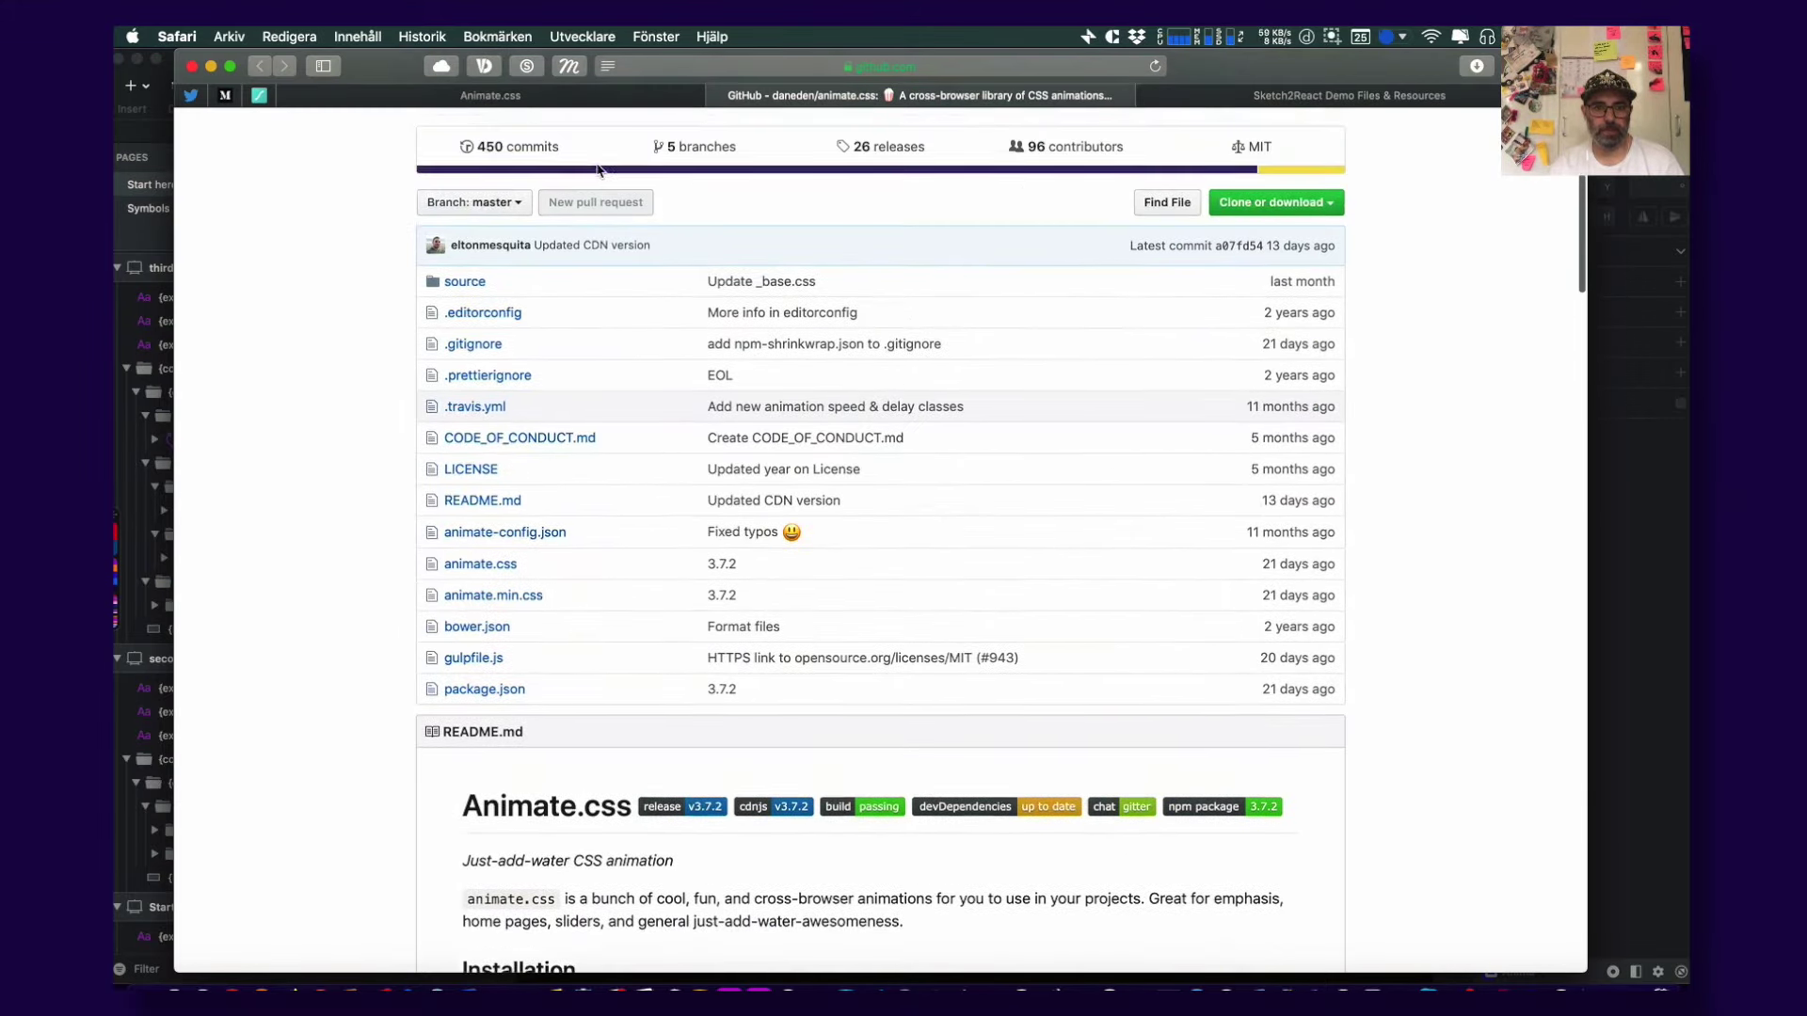
scroll(612, 247, "down", 20)
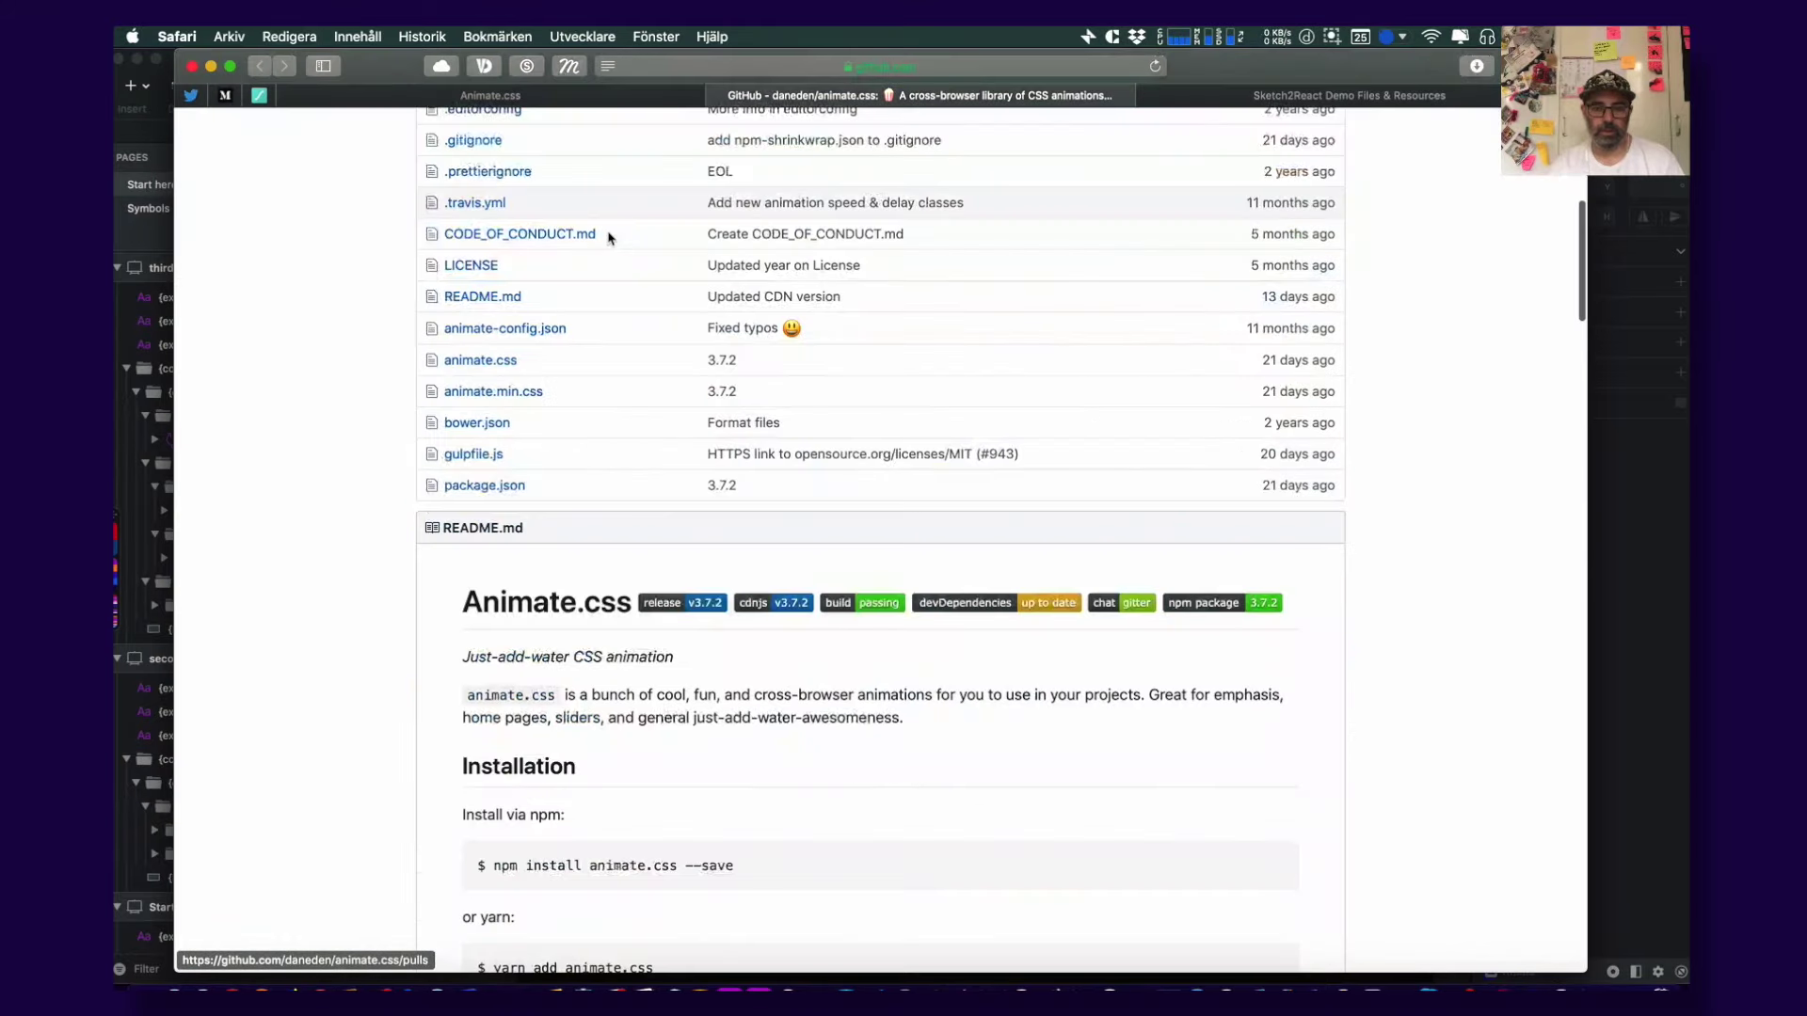
scroll(609, 238, "down", 5)
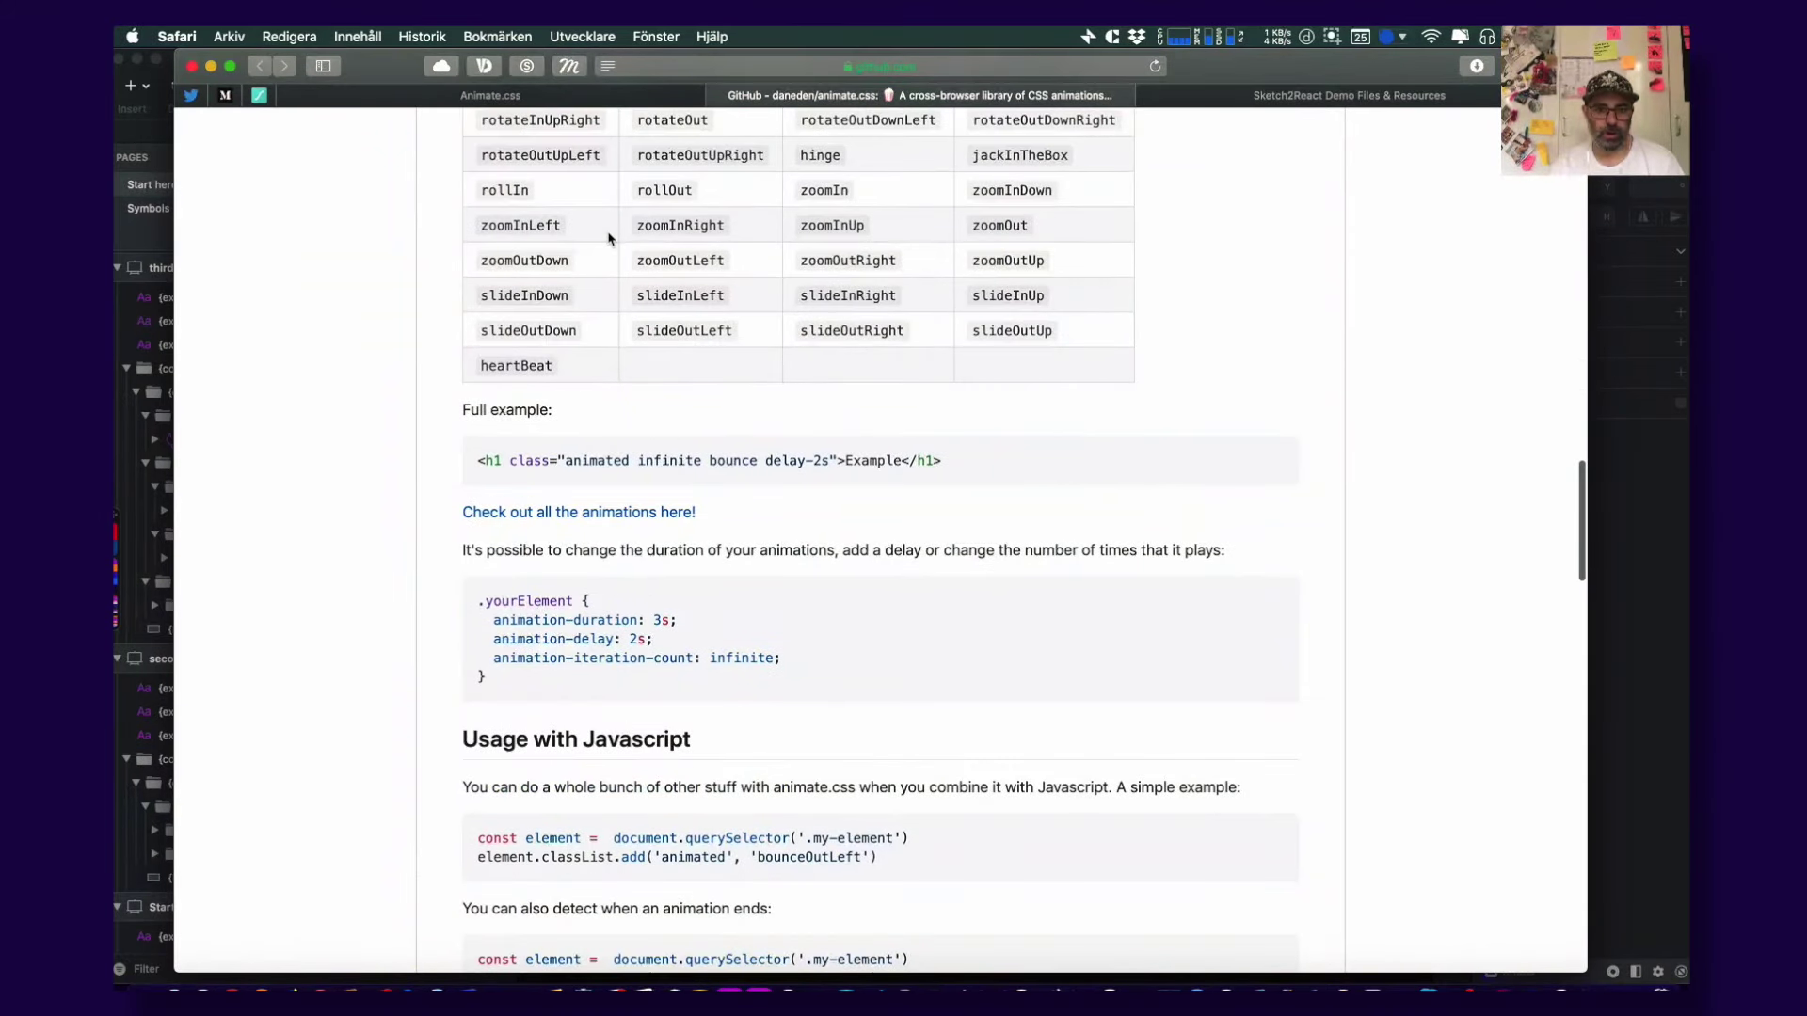
scroll(609, 238, "up", 7)
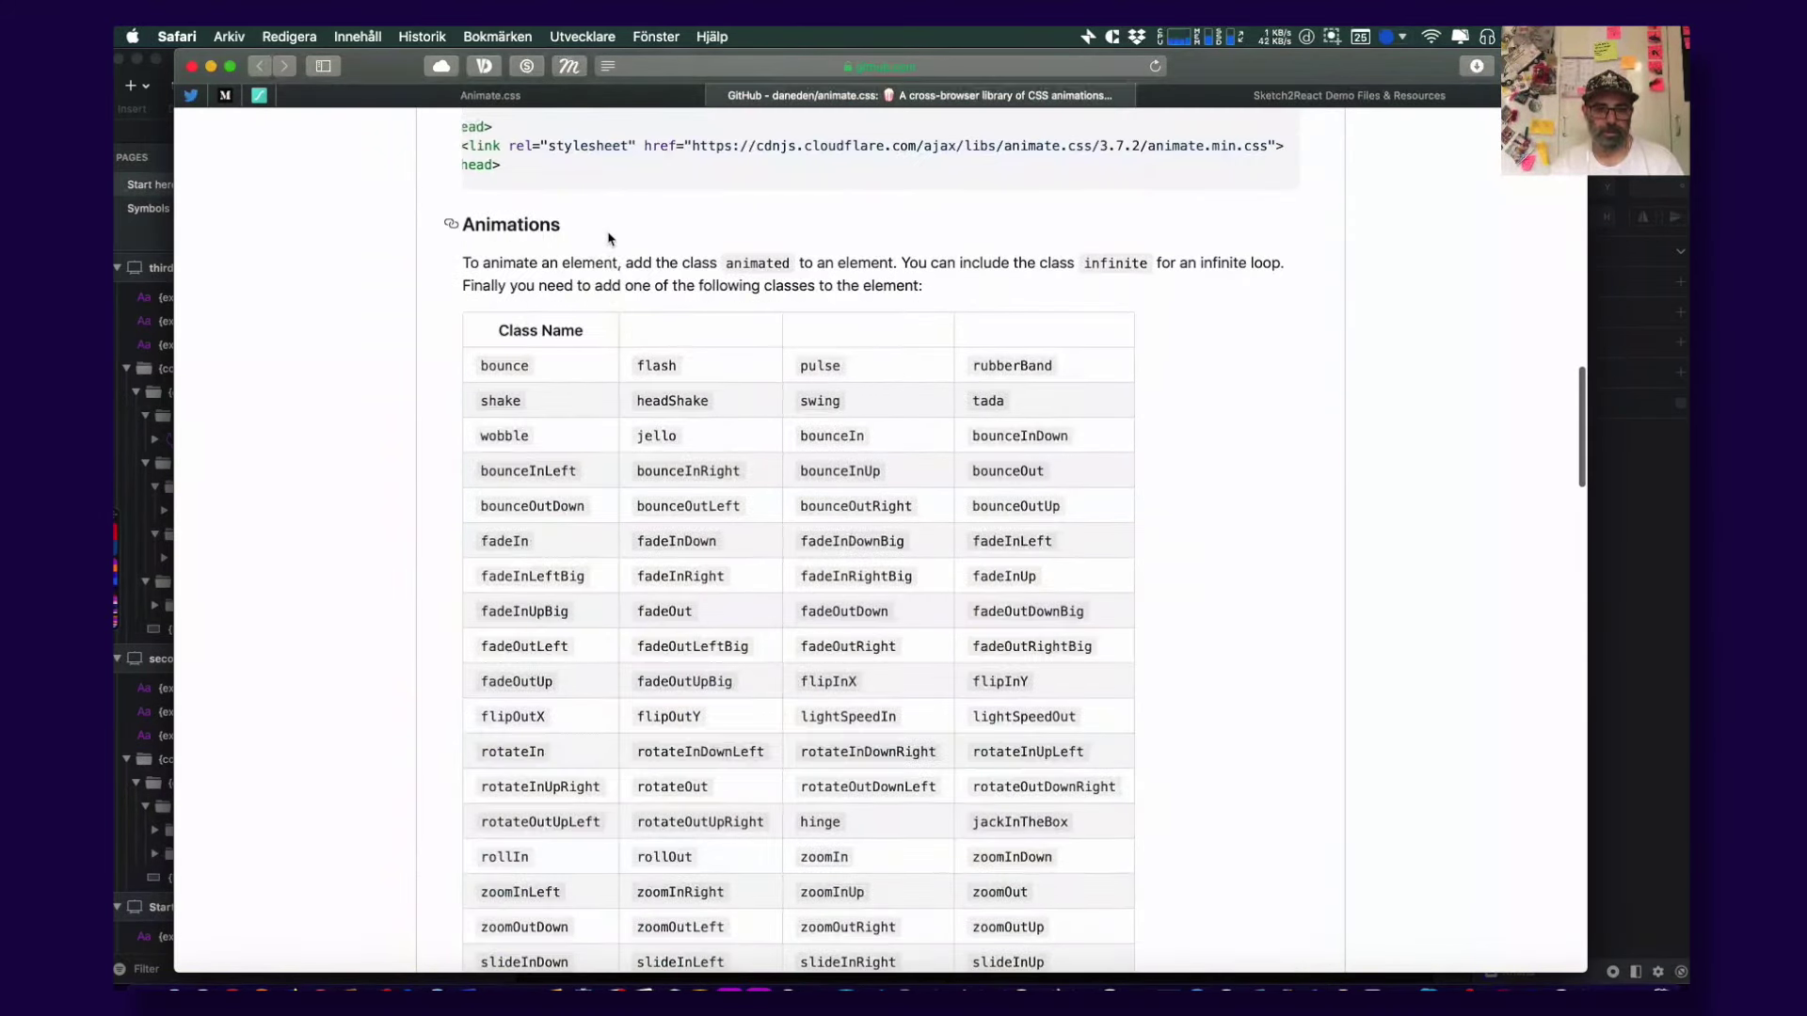
scroll(609, 238, "down", 1)
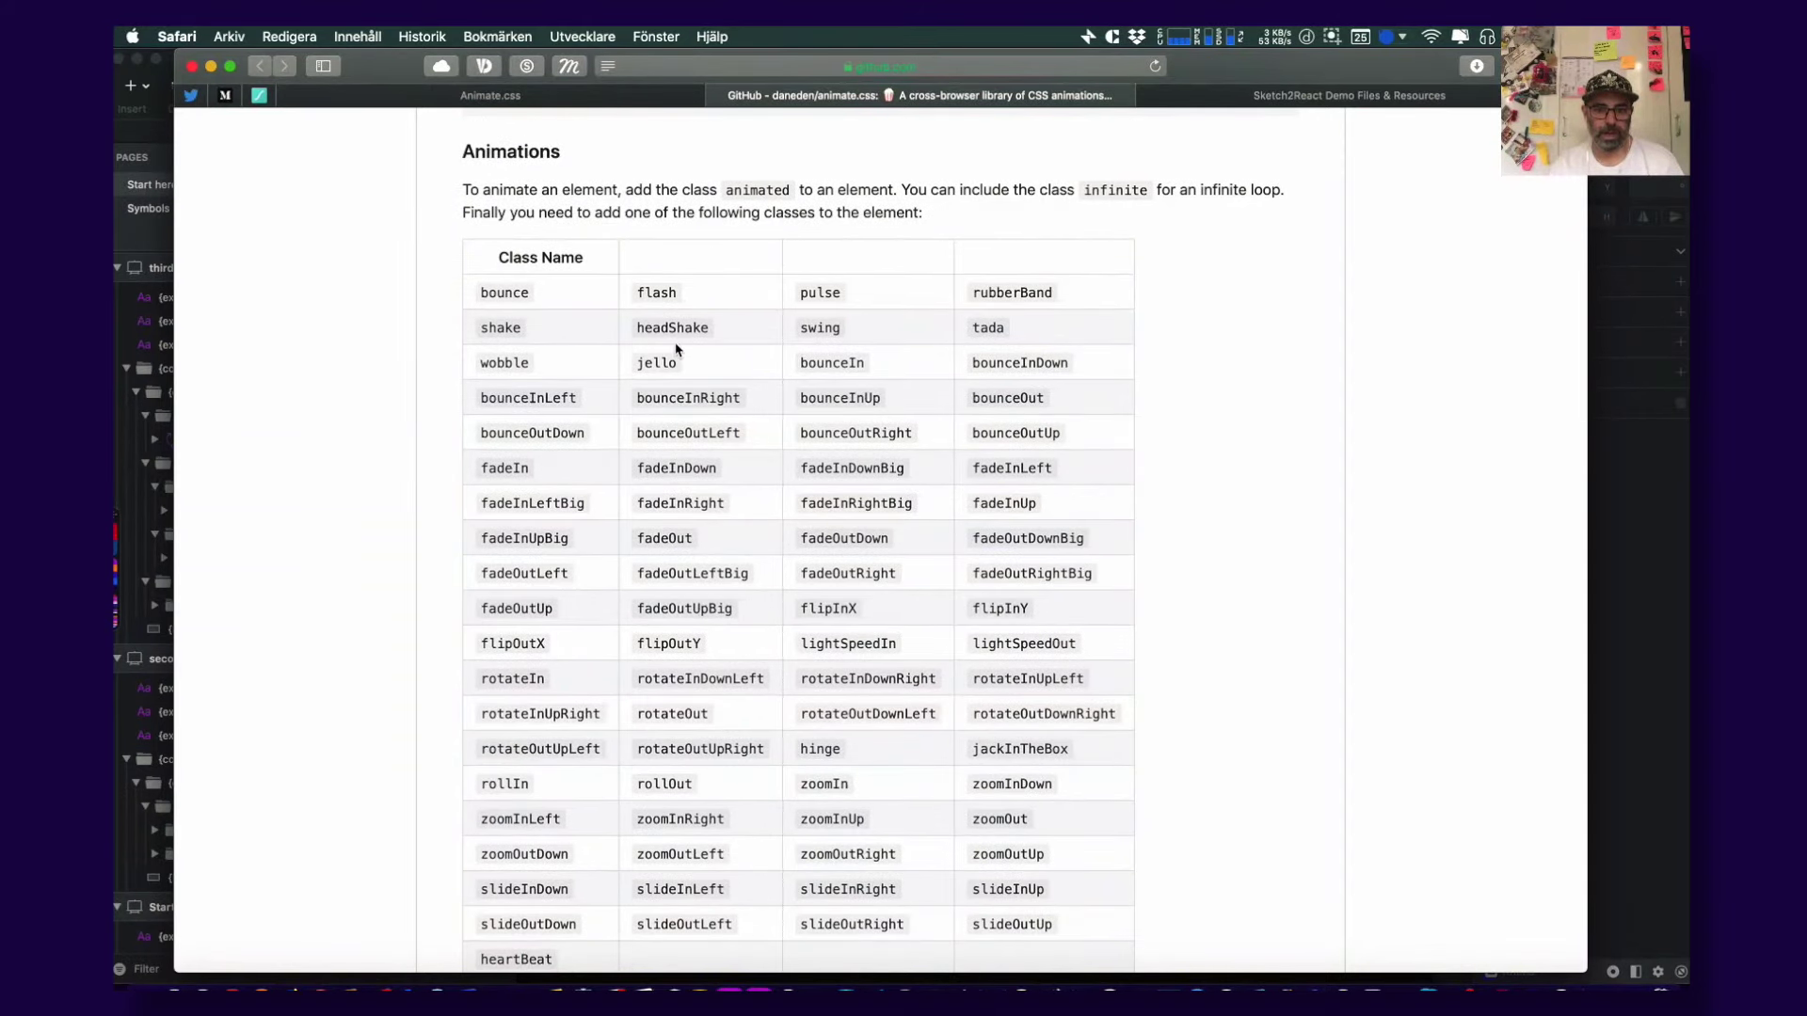
Return to Sketch and examine the list of animation names on the magenta sheet beside the Start artboard, especially the fade entrances
key("super+Tab")
key("super+Tab")
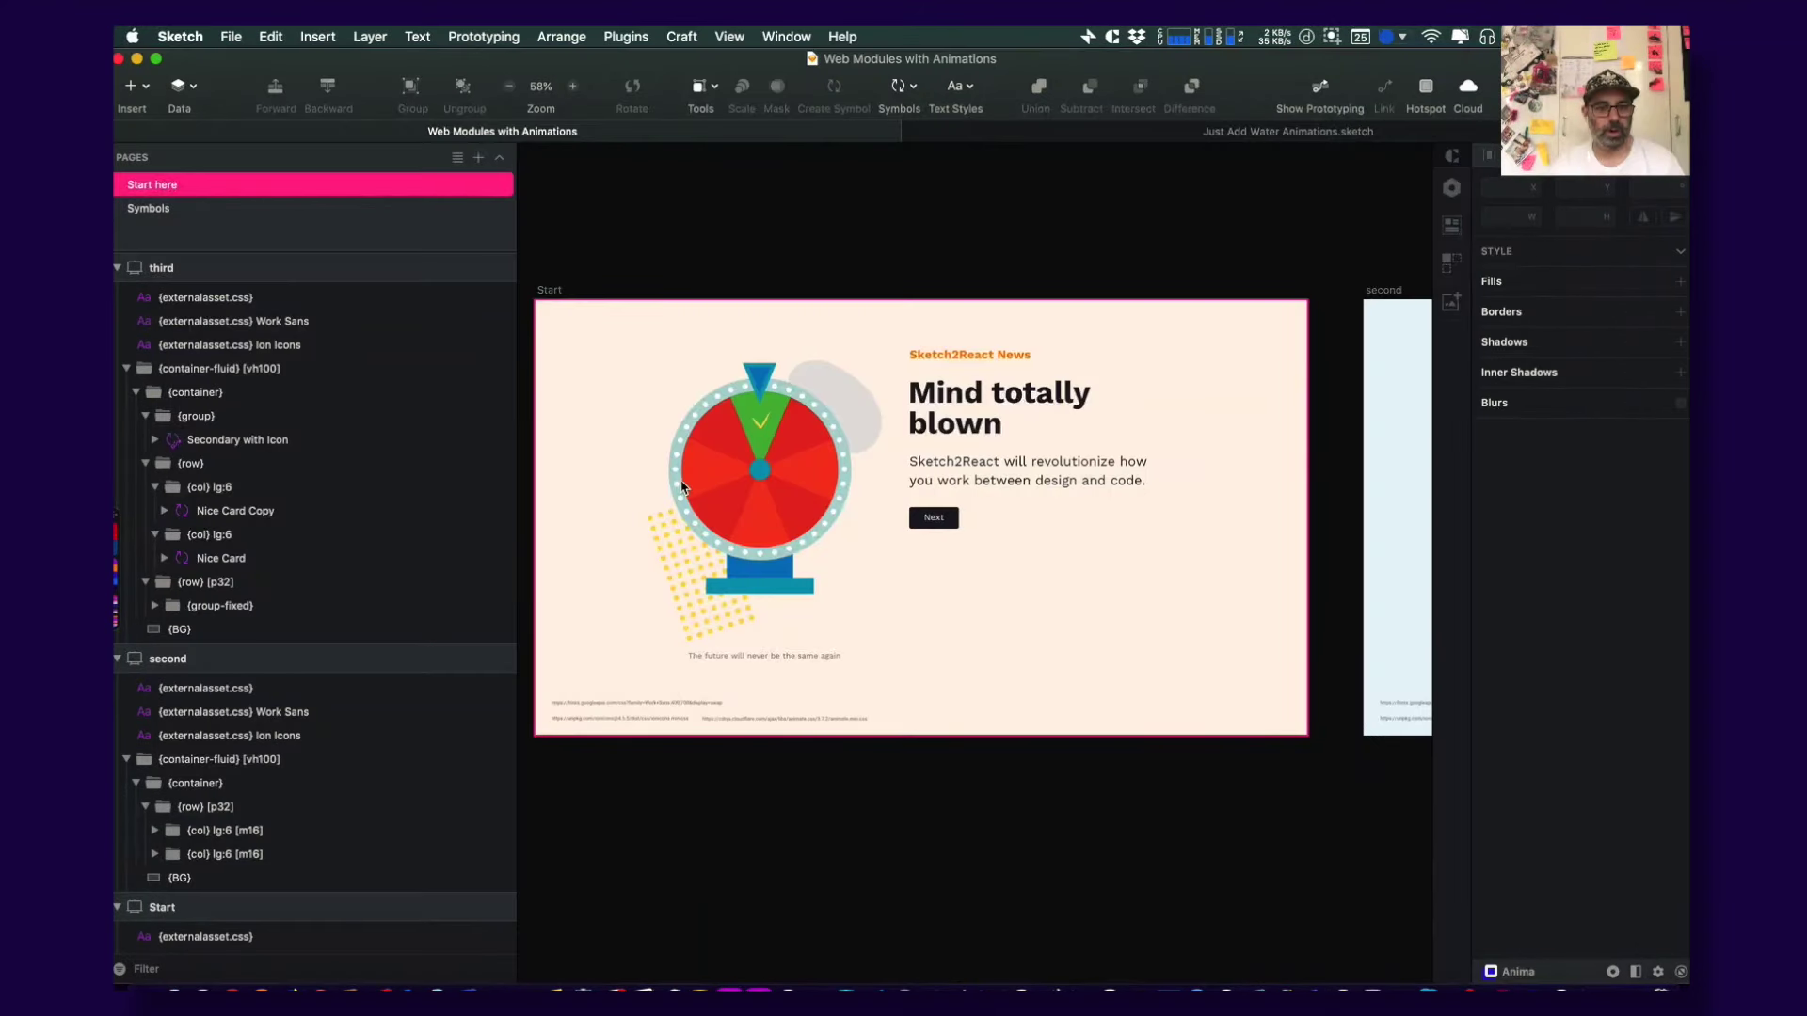
left_click_drag(570, 266, 1310, 269)
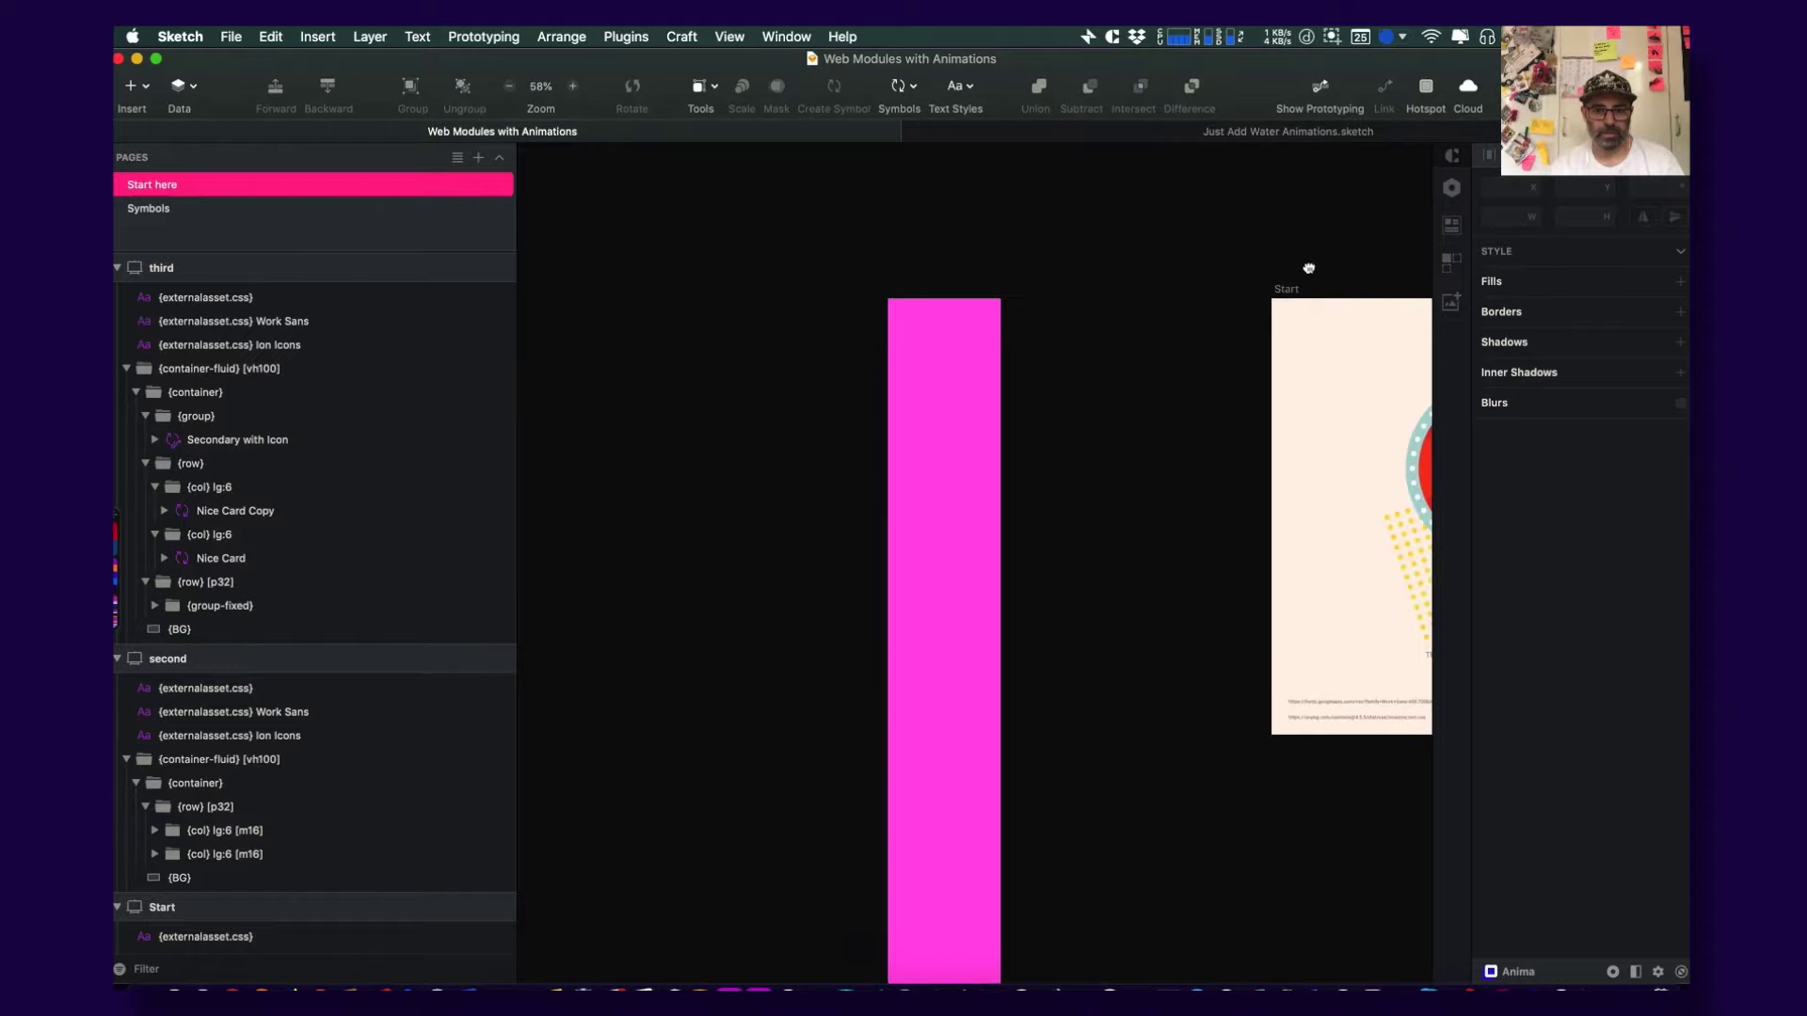
left_click_drag(637, 597, 766, 329)
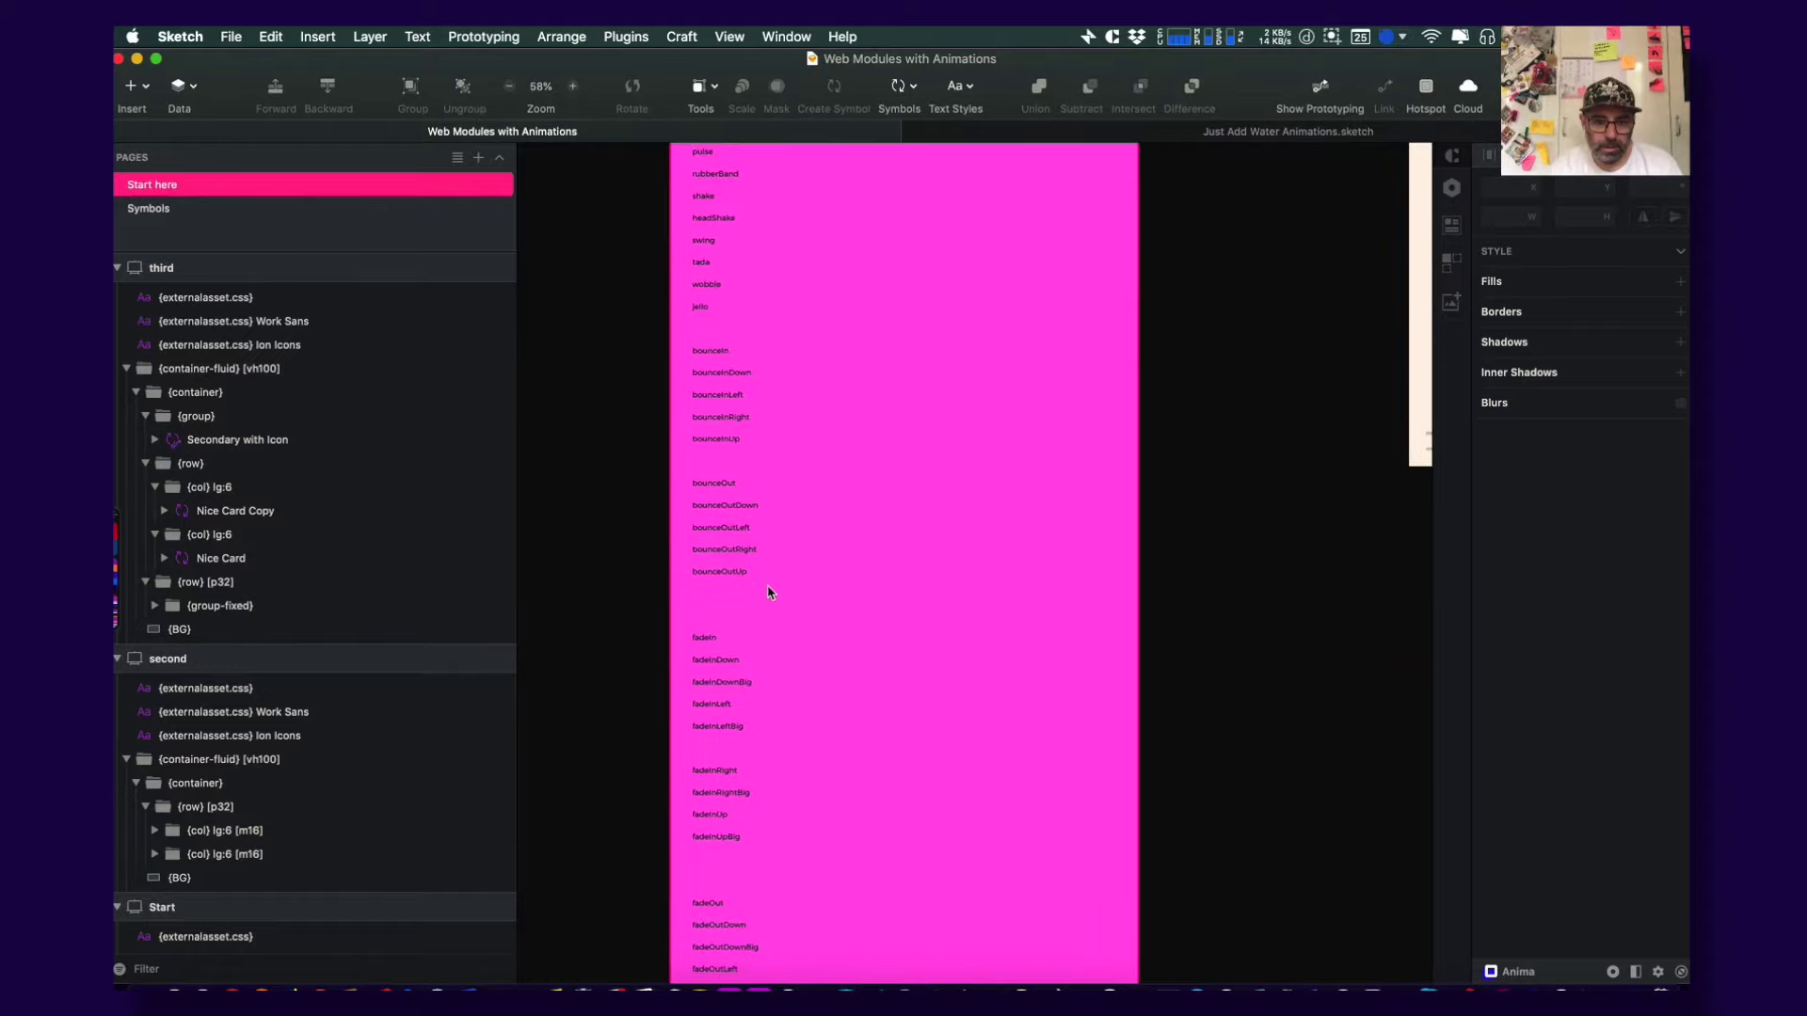
key("z")
left_click(730, 699)
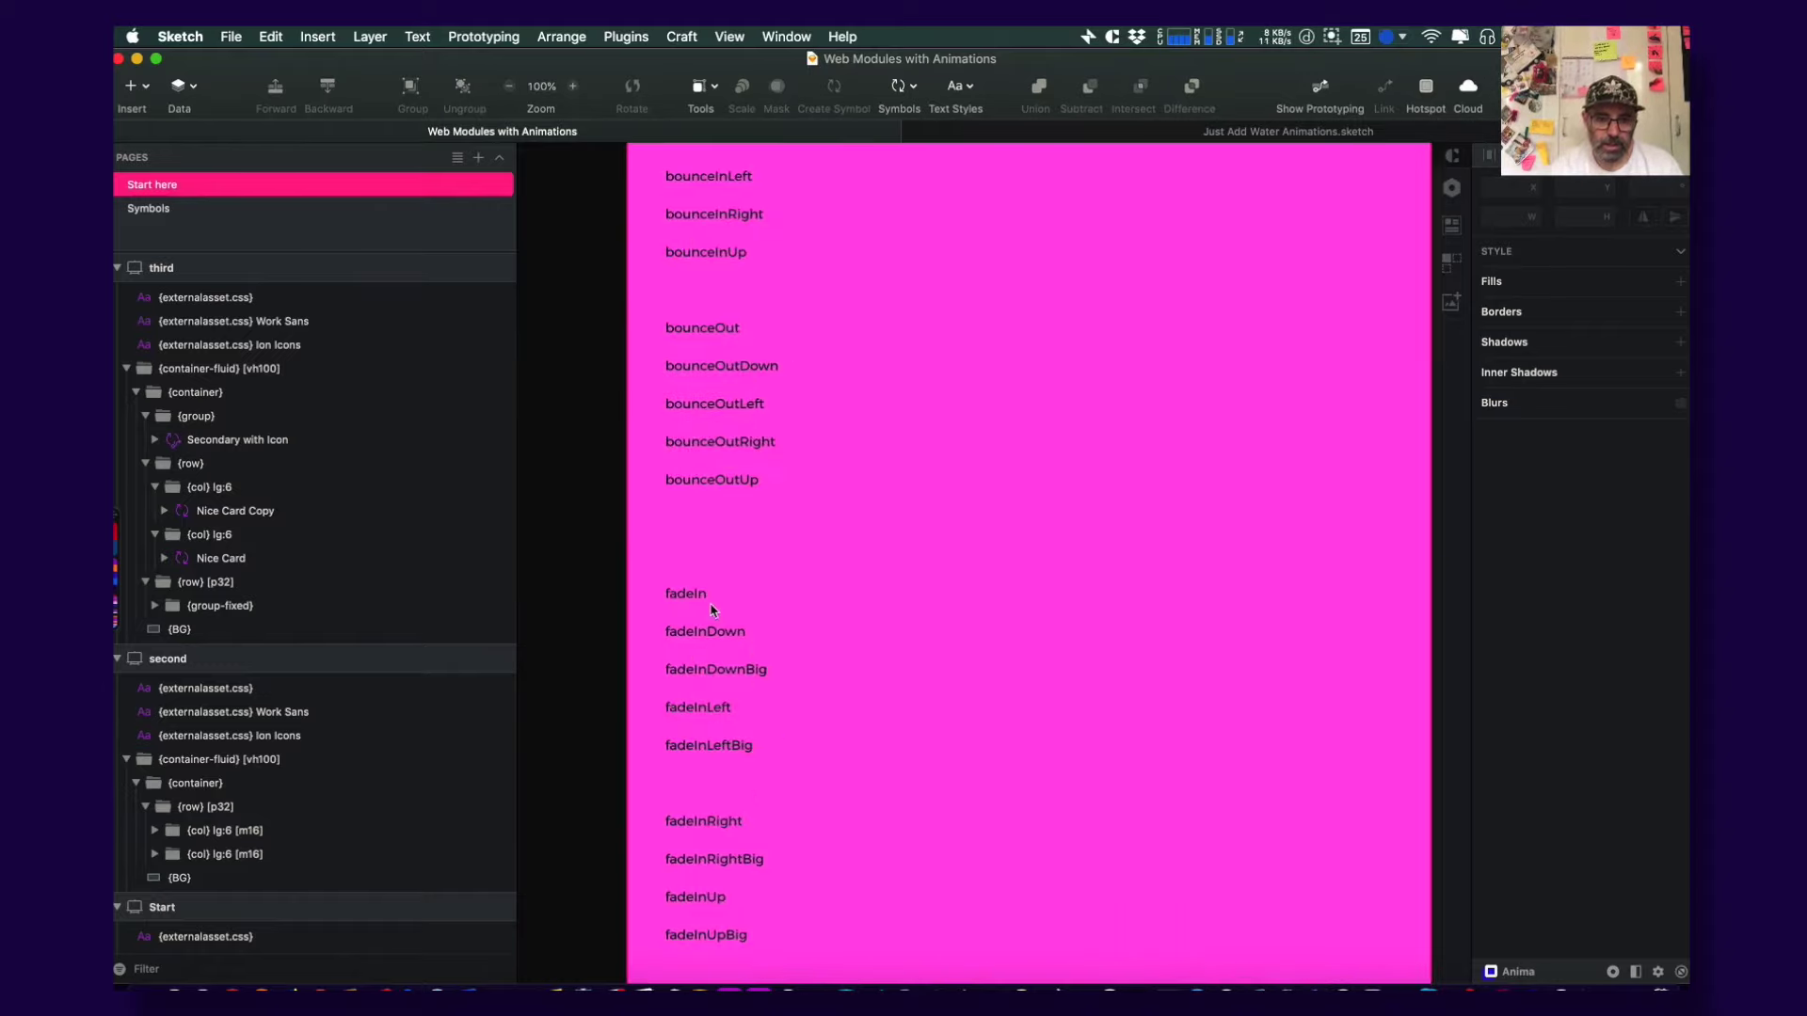
left_click(709, 634)
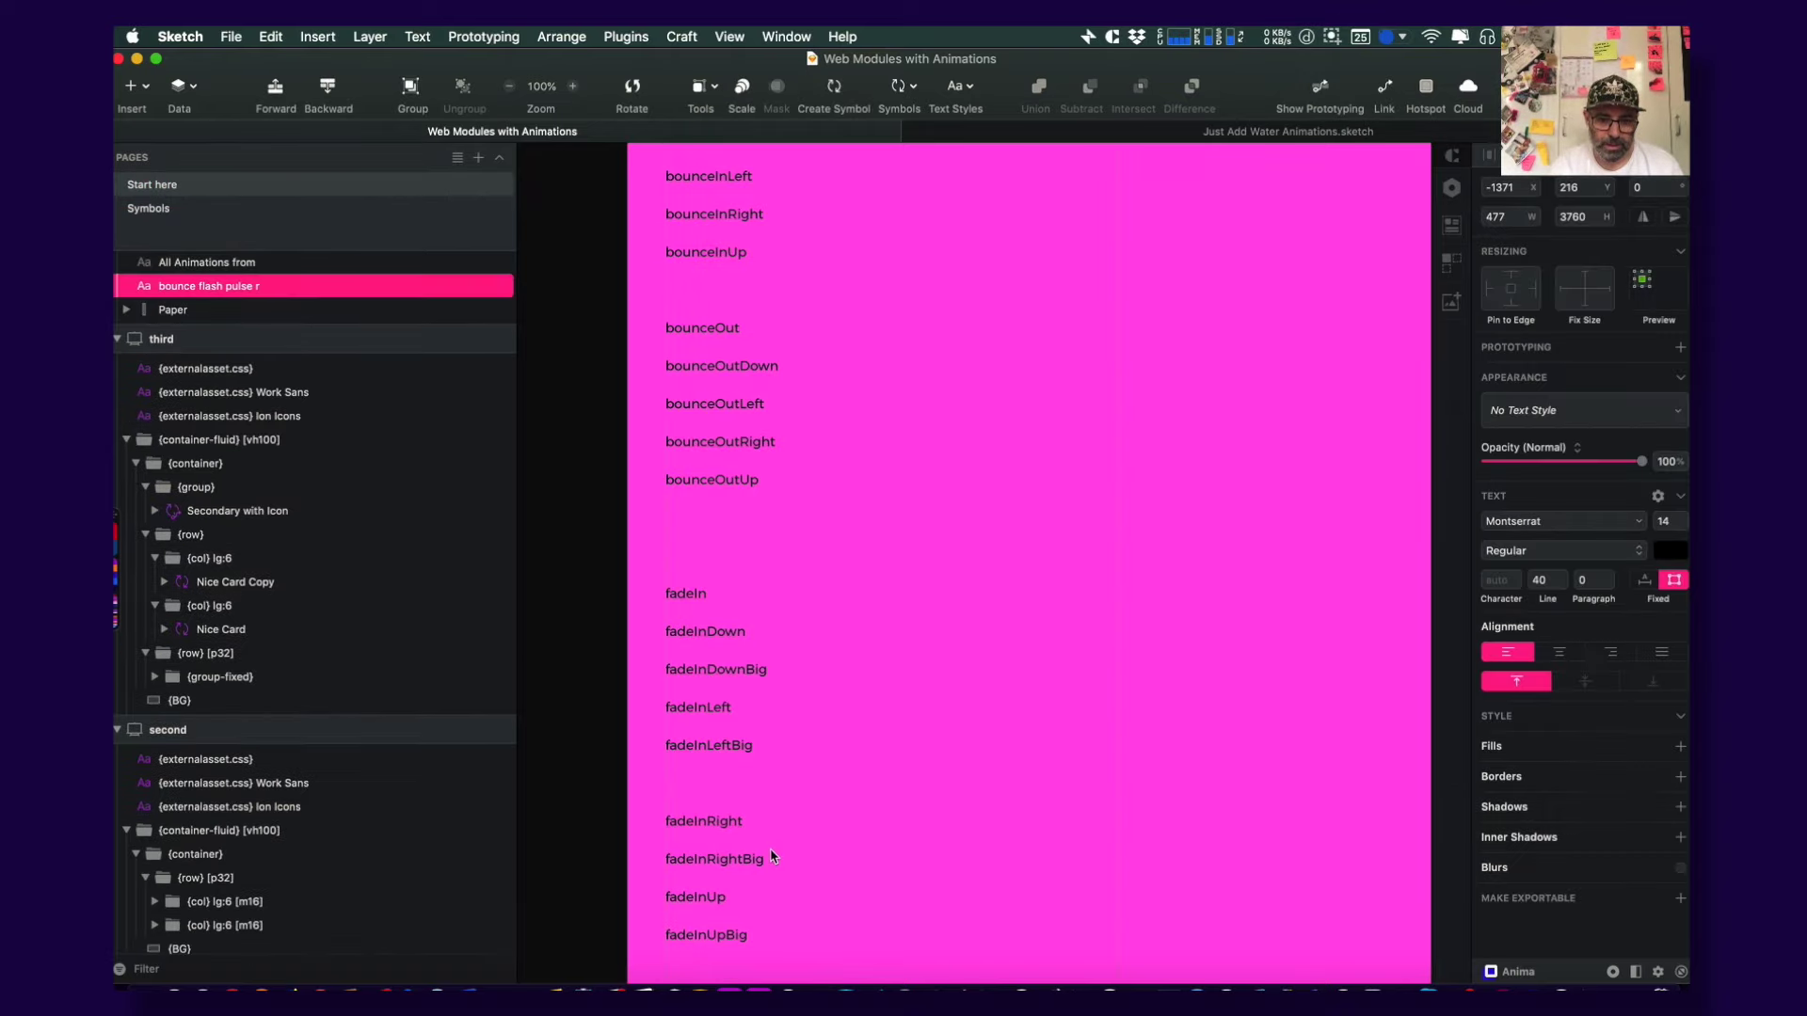
scroll(770, 810, "down", 5)
left_click_drag(1312, 591, 681, 840)
Switch to the Animate.css README in Safari and examine the speed classes and their "animated bounce faster" sample
key("super+Tab")
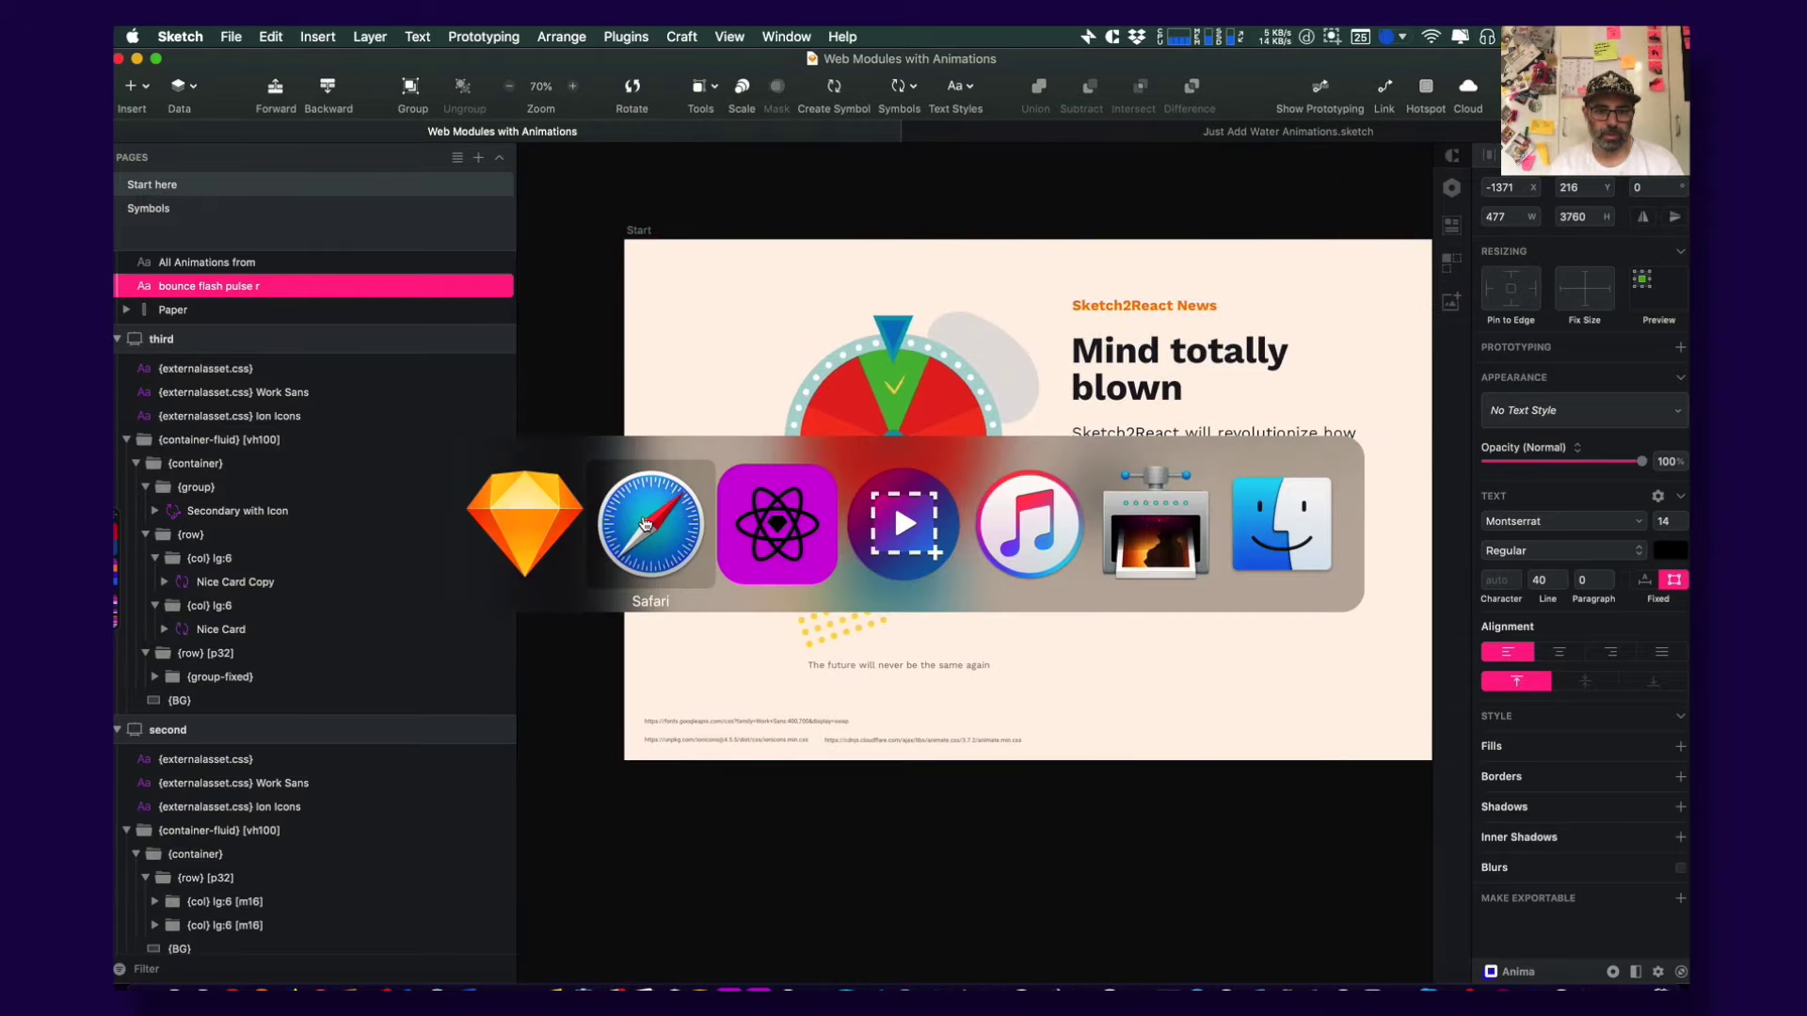
scroll(641, 544, "down", 10)
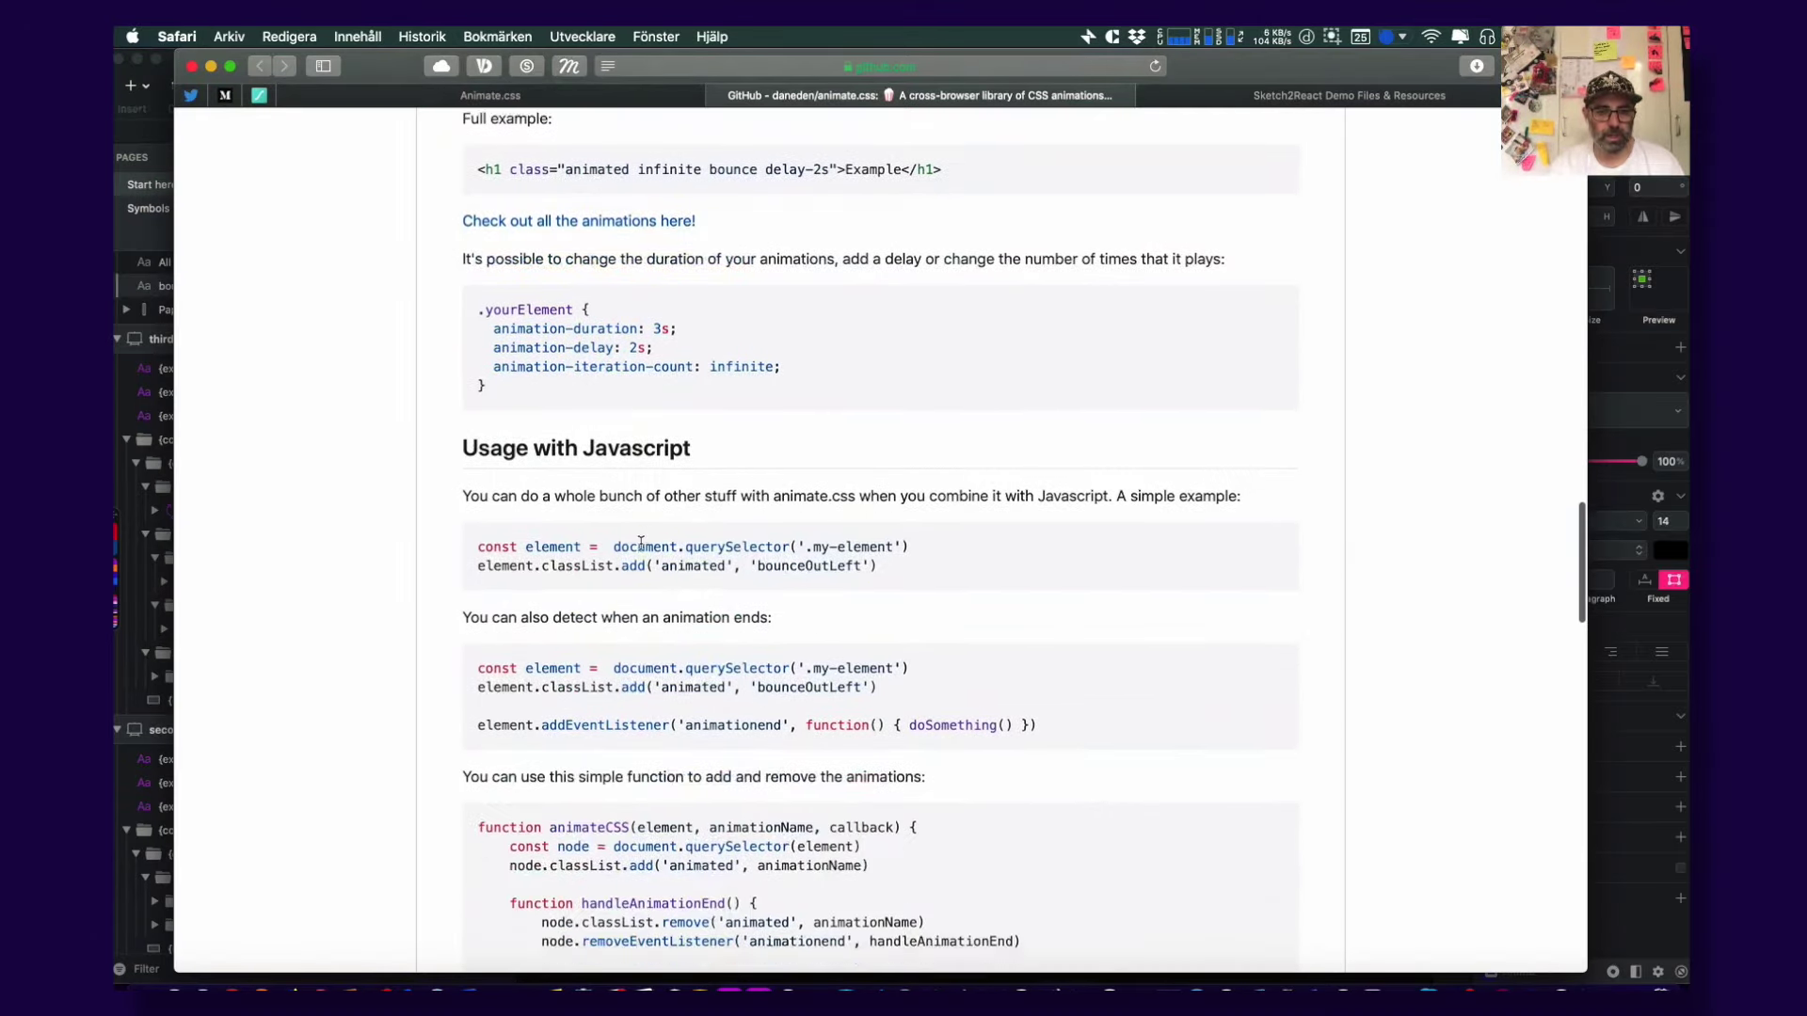
scroll(641, 544, "down", 15)
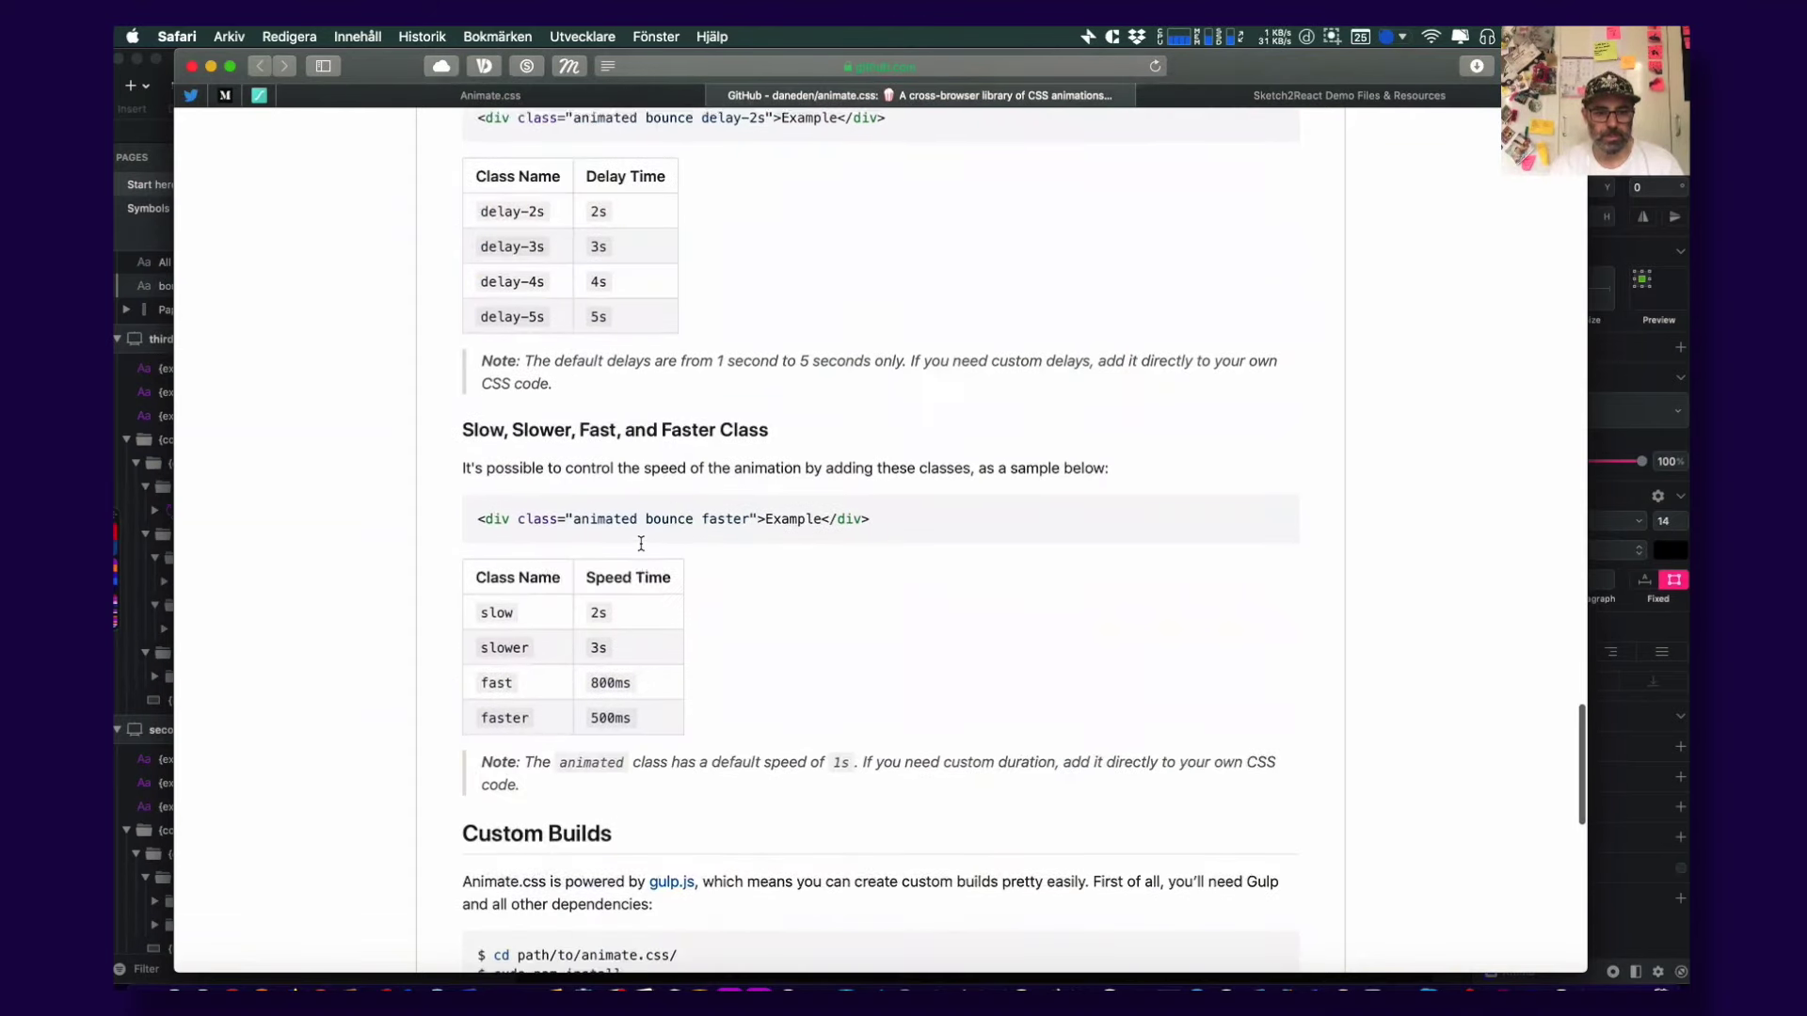
scroll(641, 544, "down", 1)
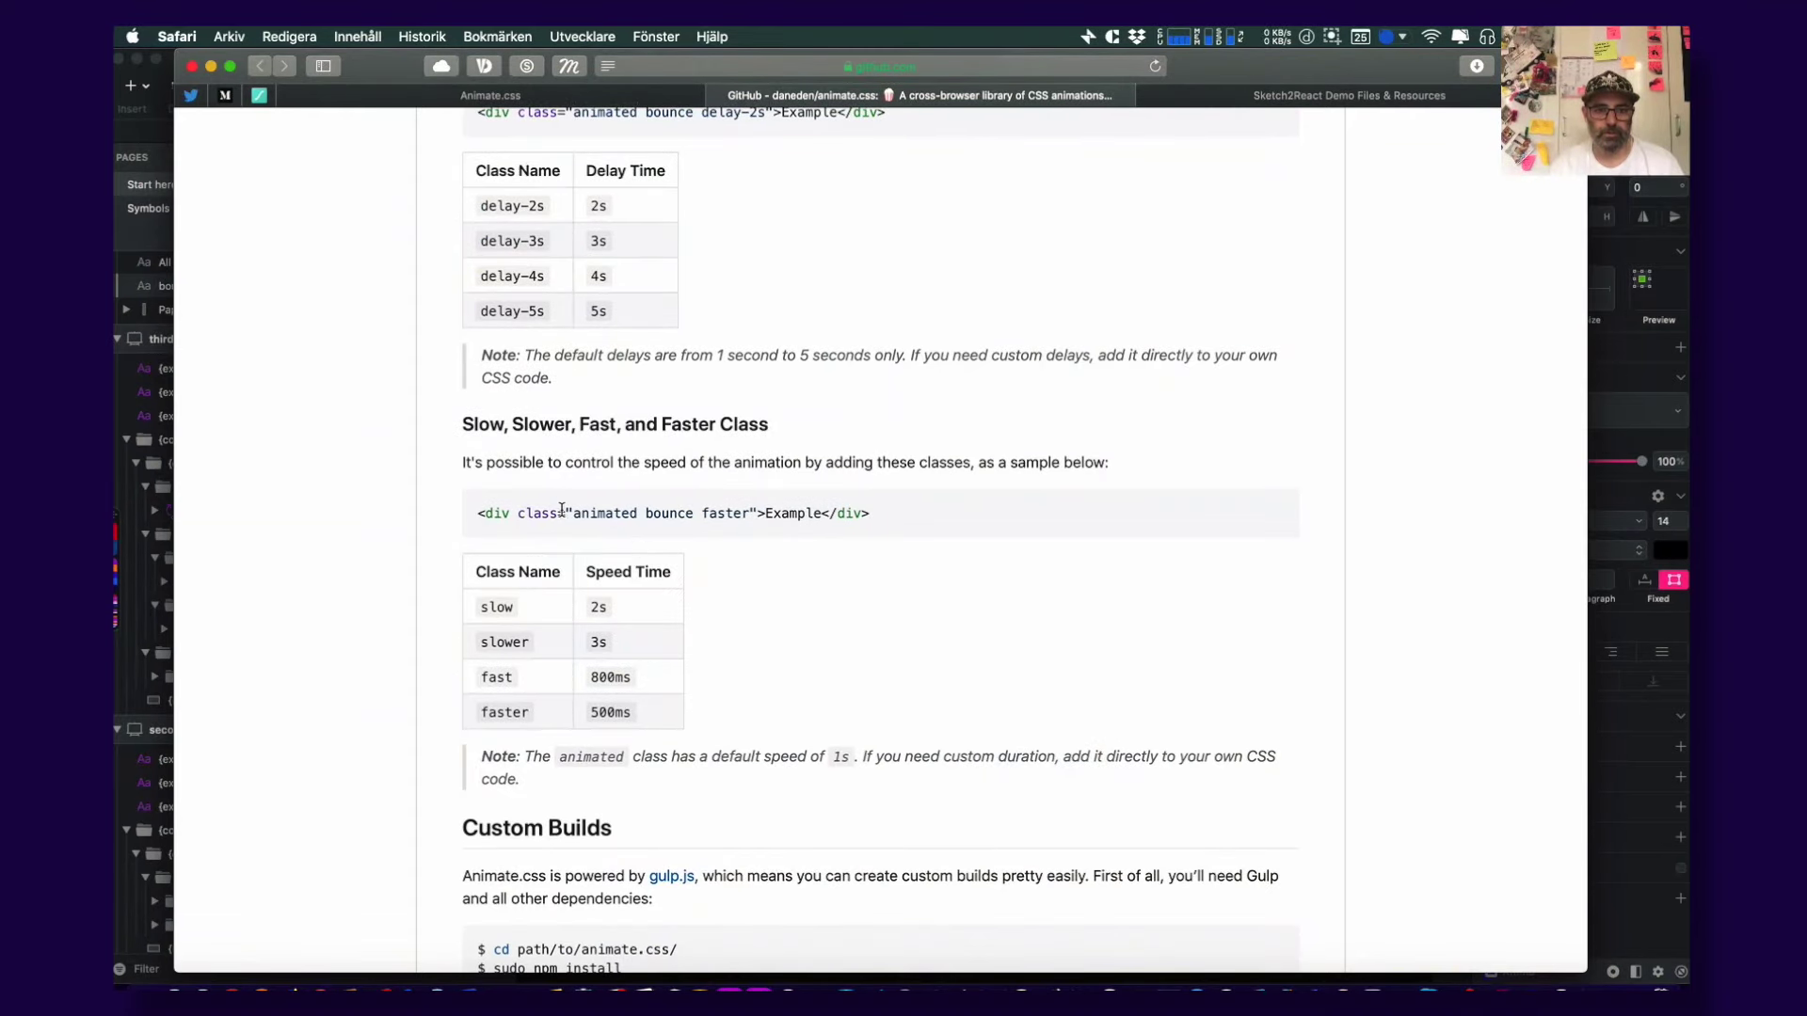
left_click_drag(576, 515, 692, 515)
left_click(702, 516)
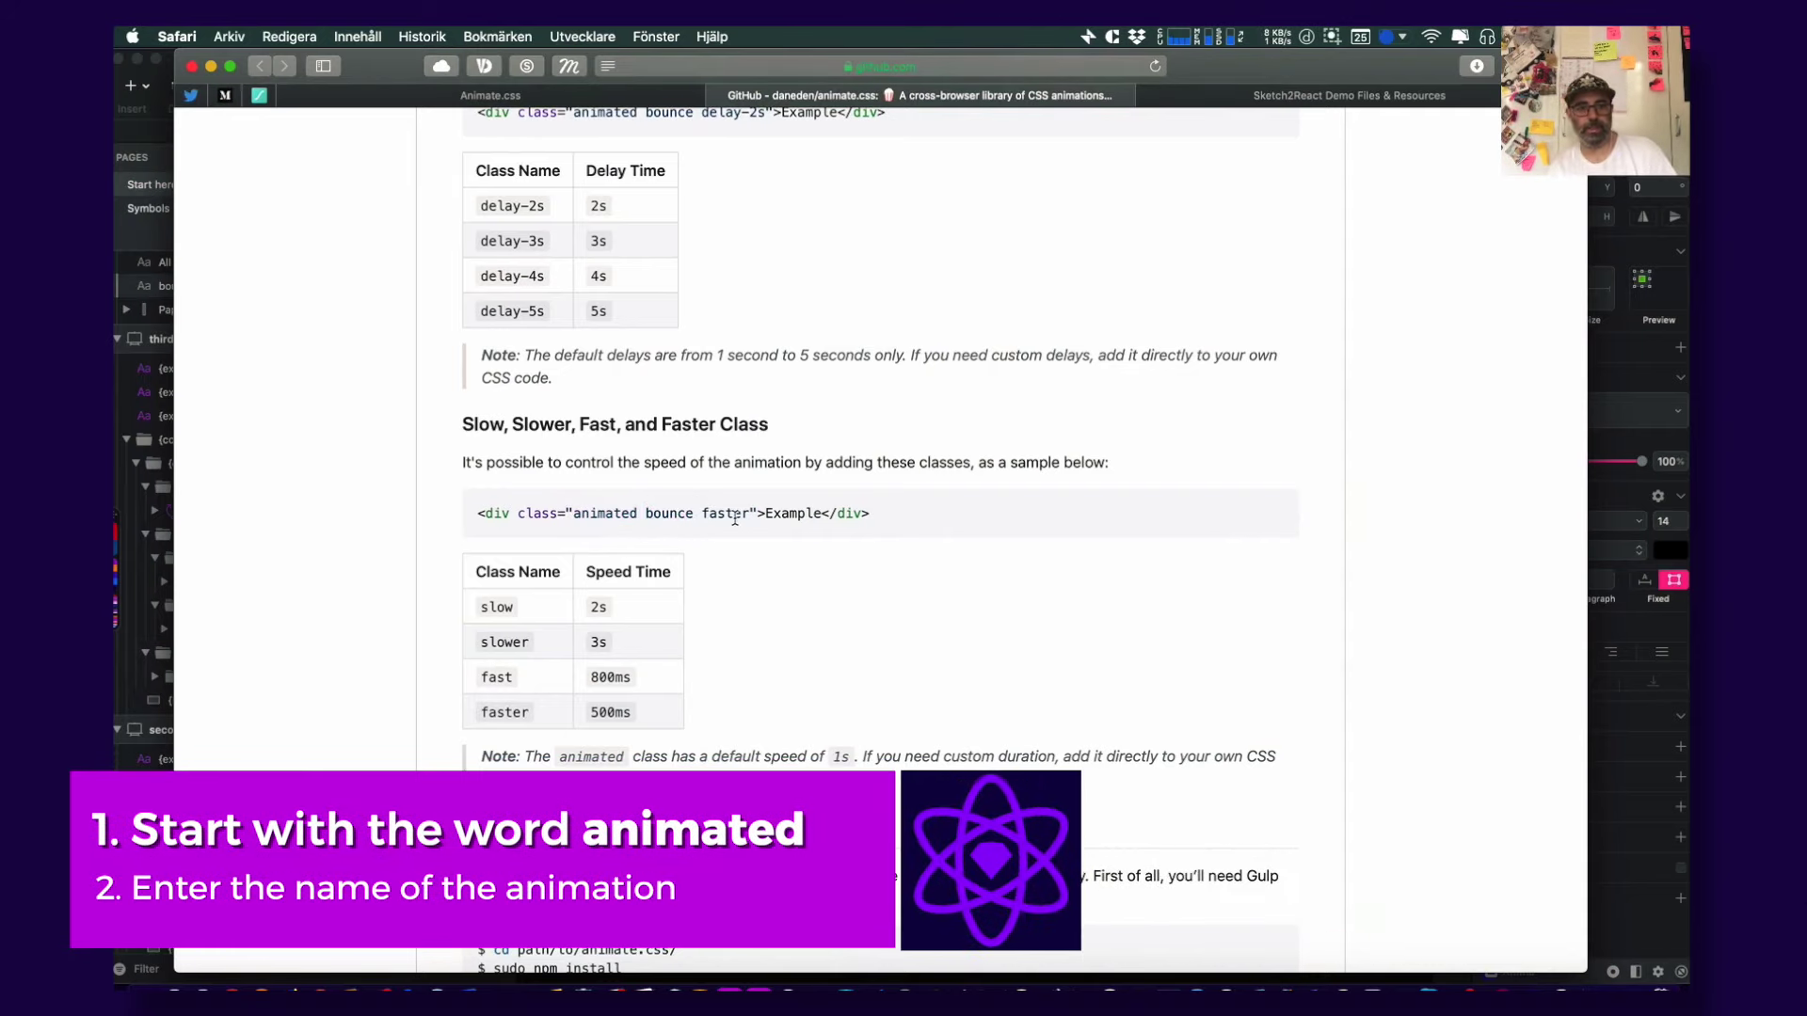
Examine the README's Delay Class section, marking delay-2s in its sample, and look back over the JavaScript usage code
scroll(704, 518, "up", 1)
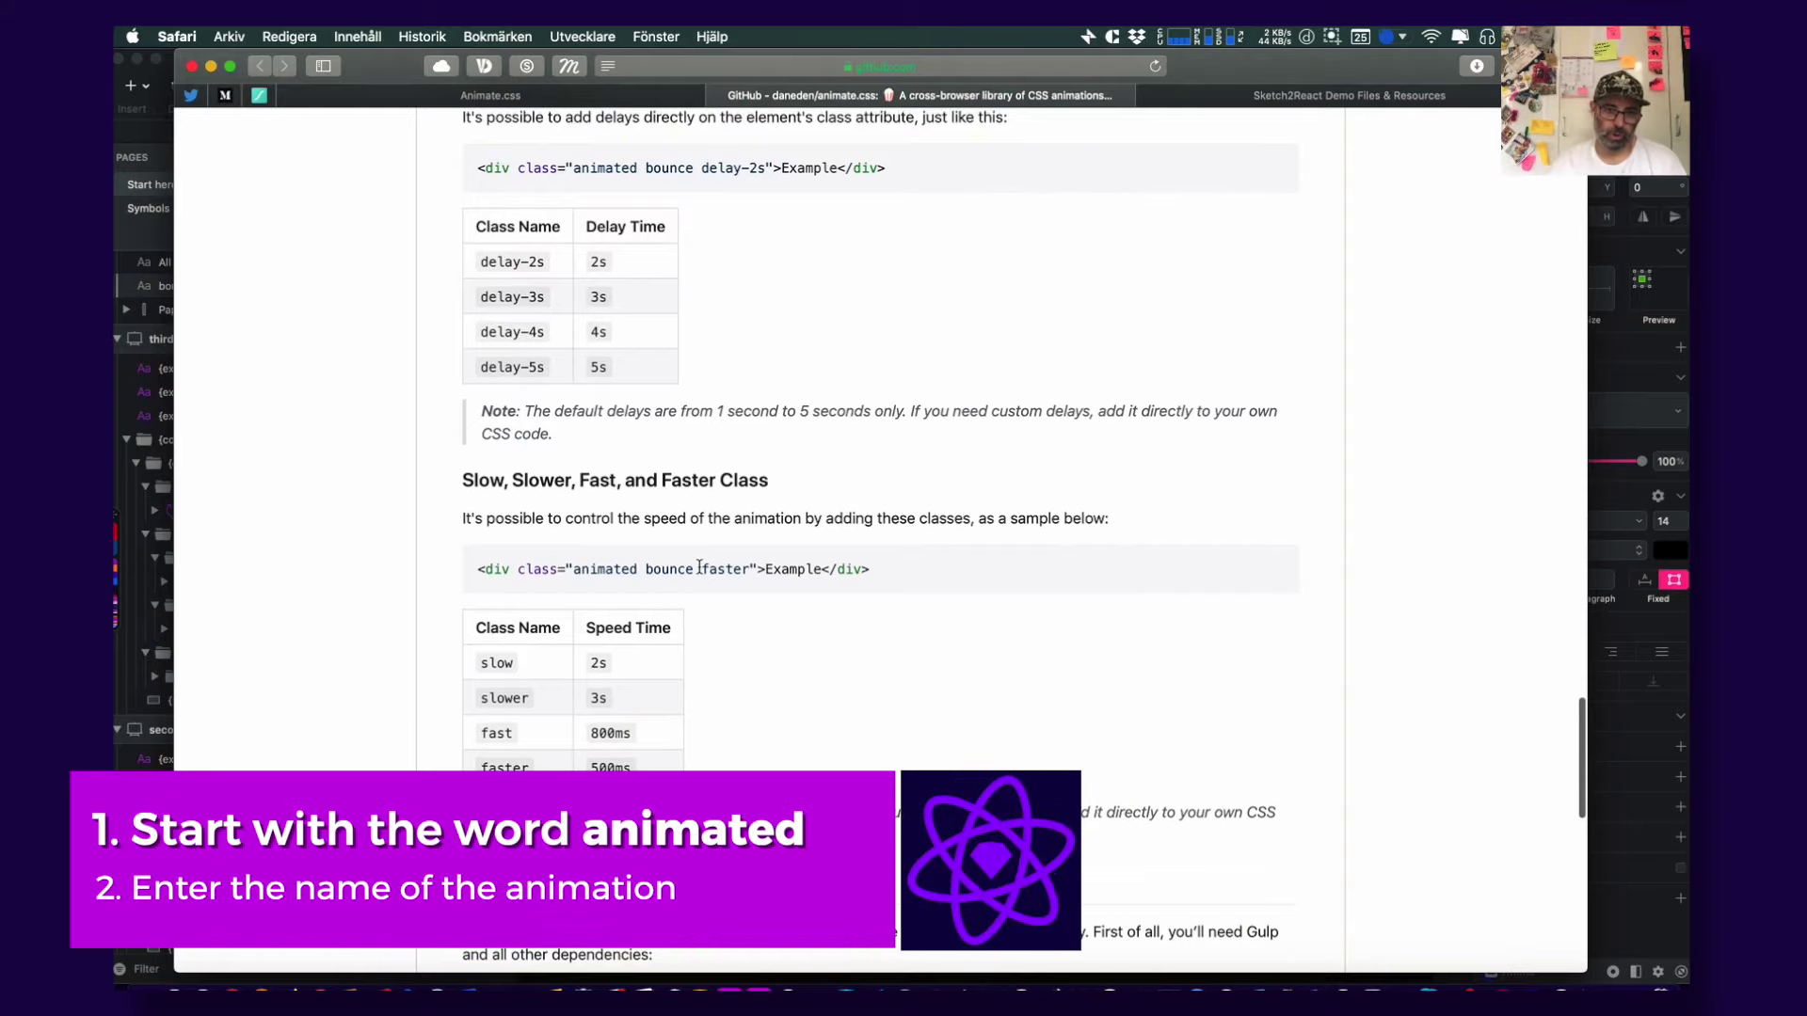
scroll(706, 568, "up", 5)
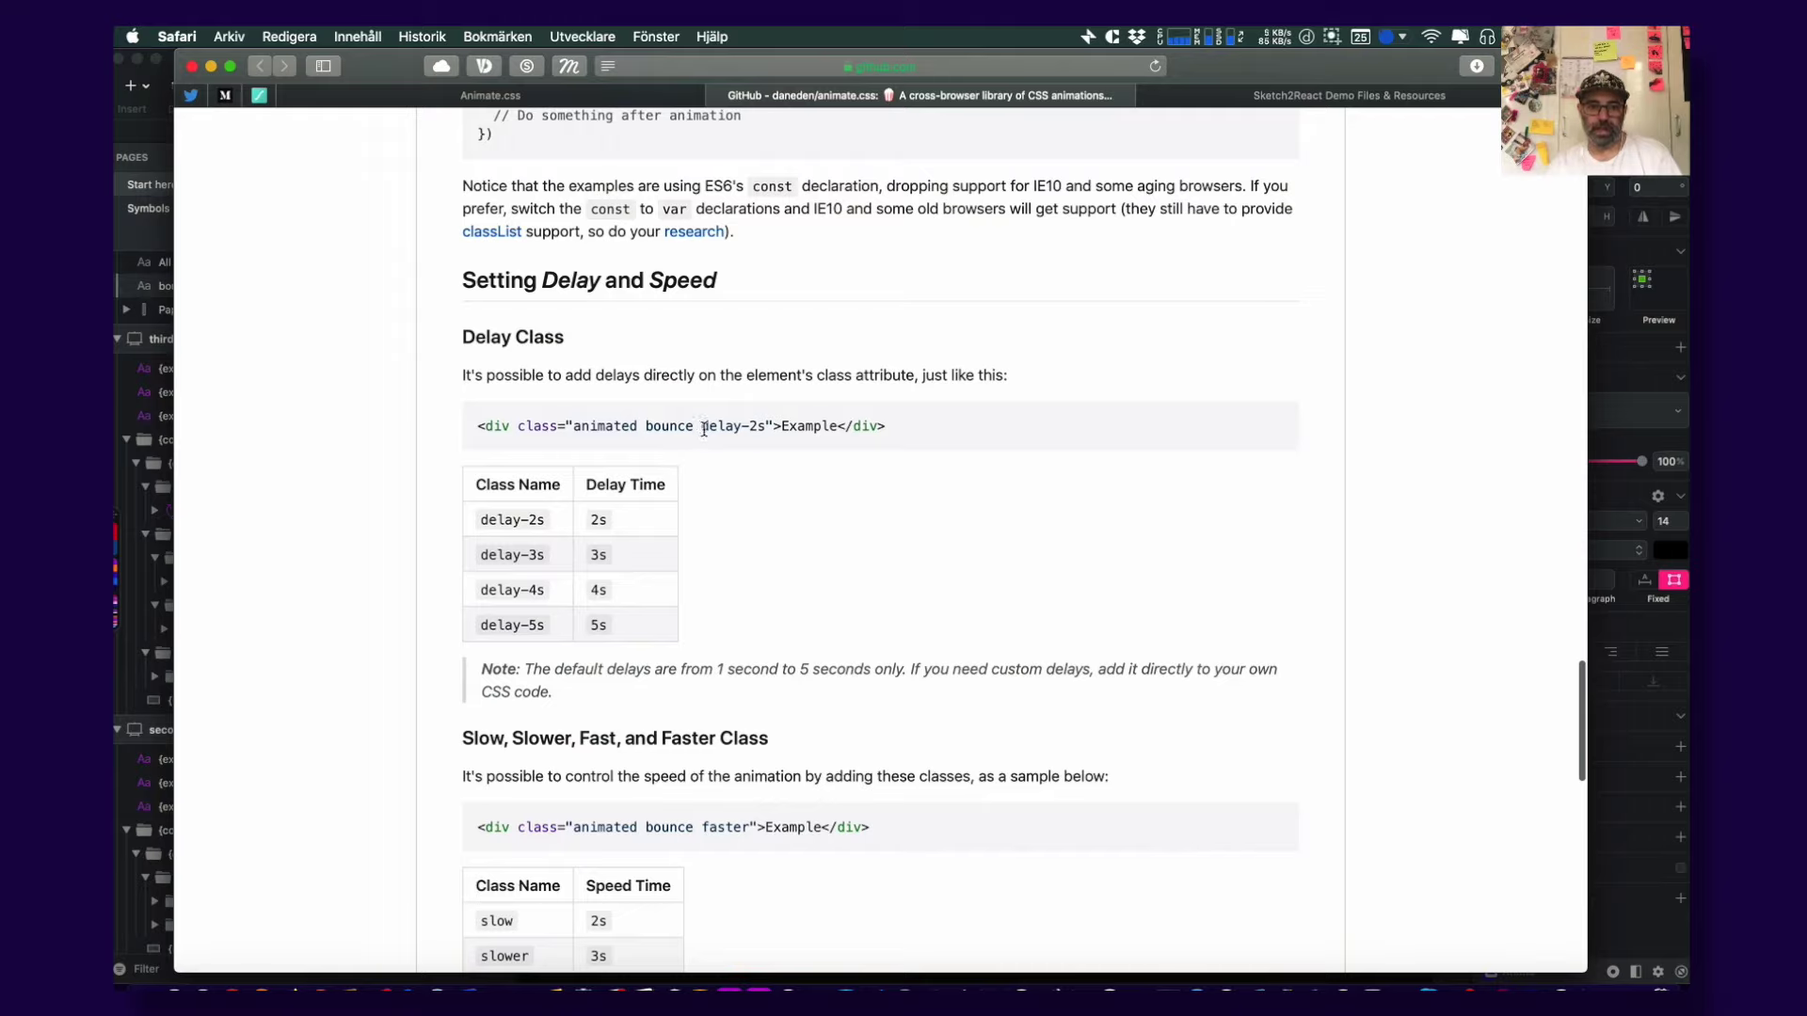
left_click_drag(705, 426, 774, 425)
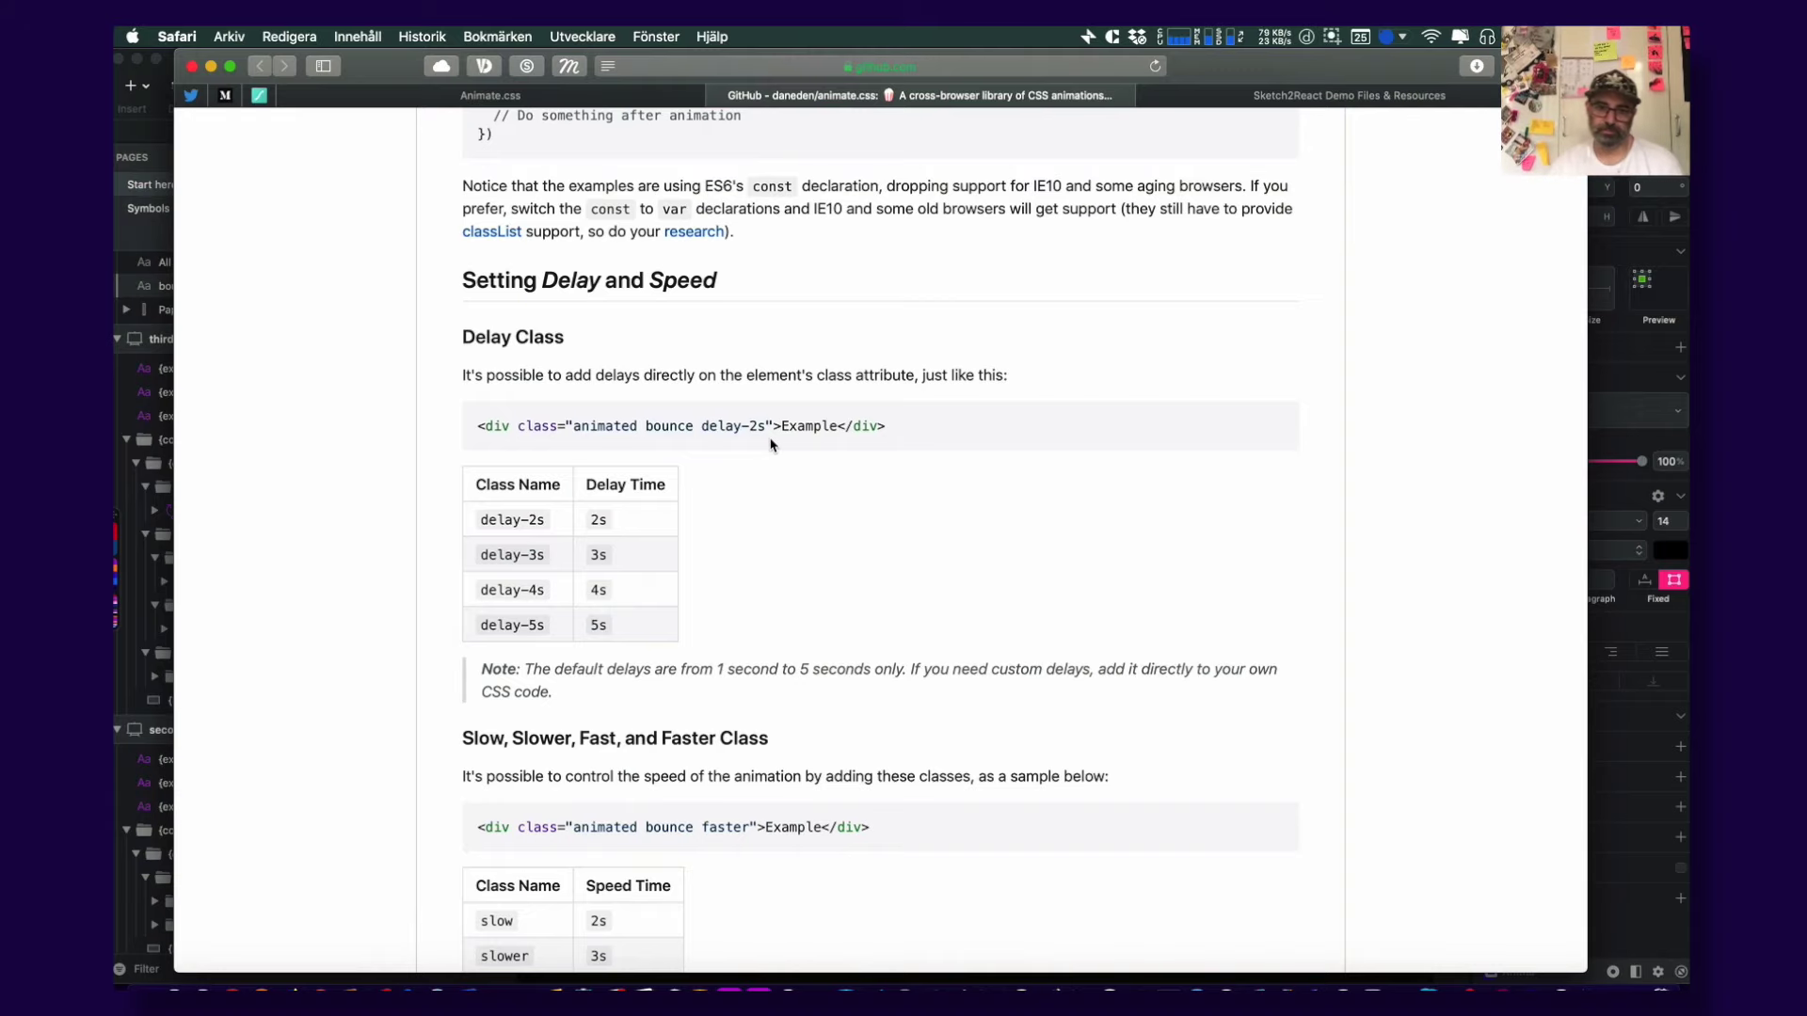
scroll(772, 444, "up", 9)
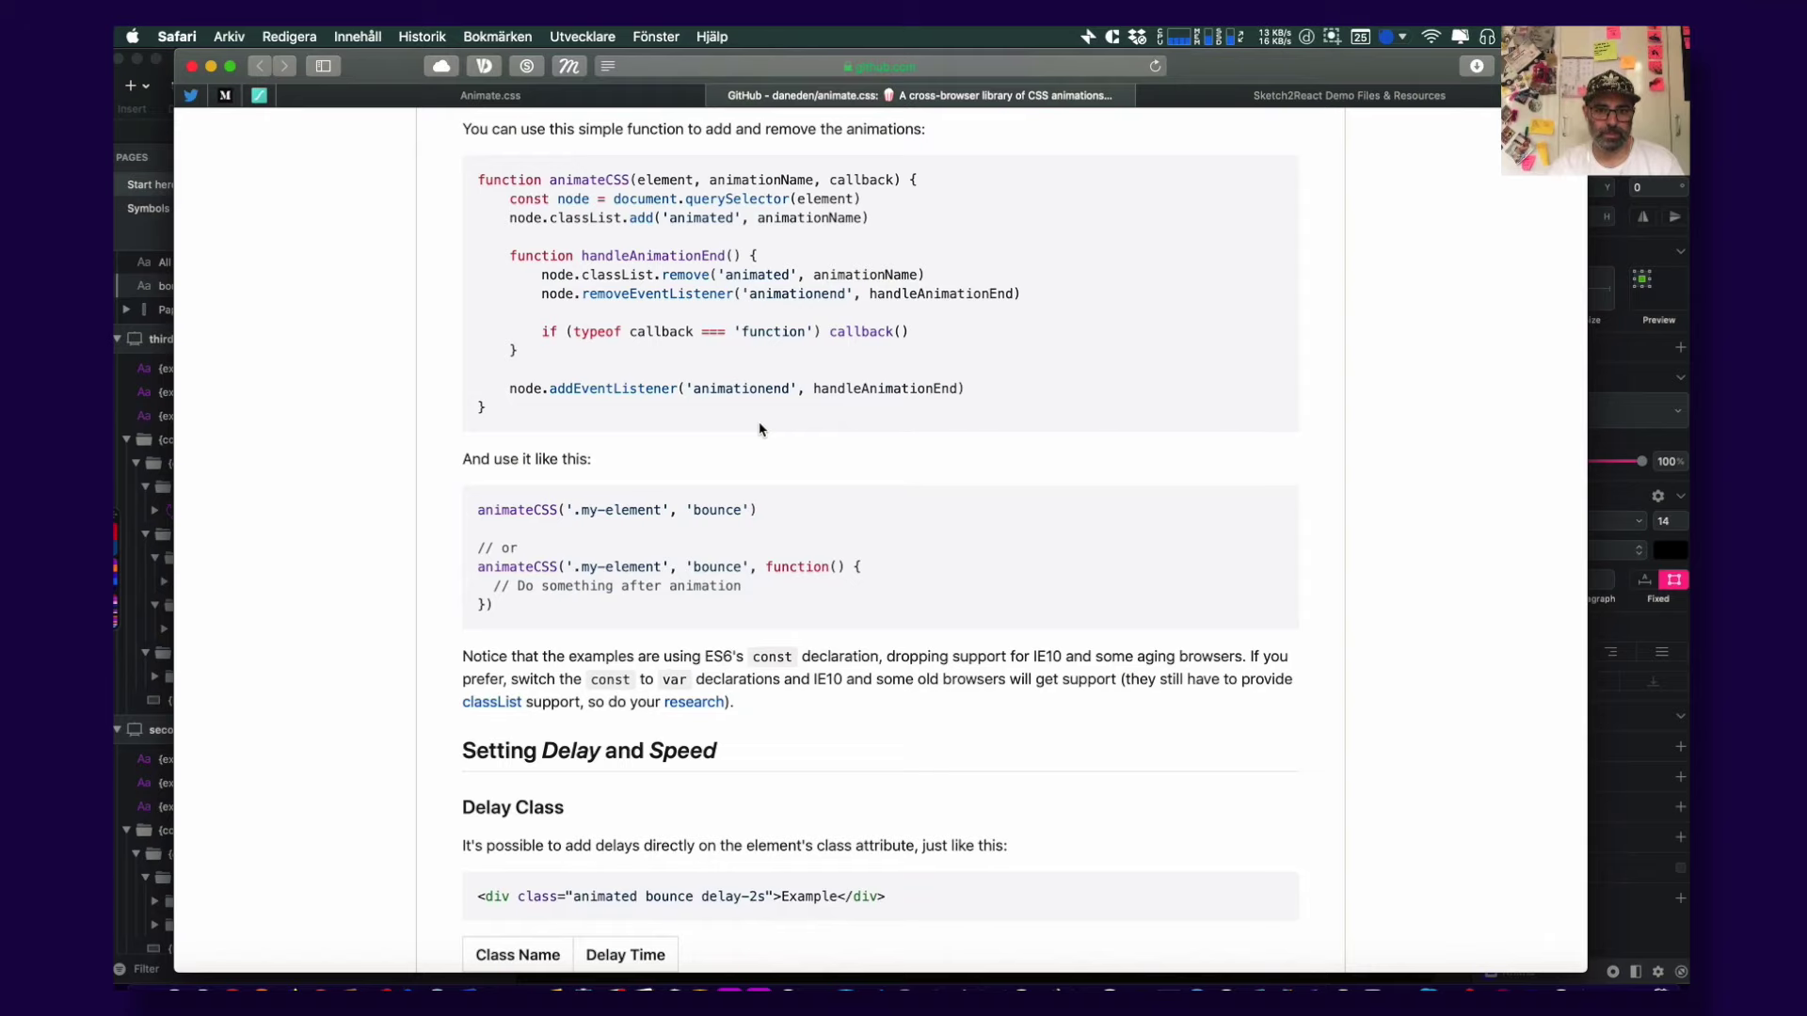
scroll(762, 431, "up", 3)
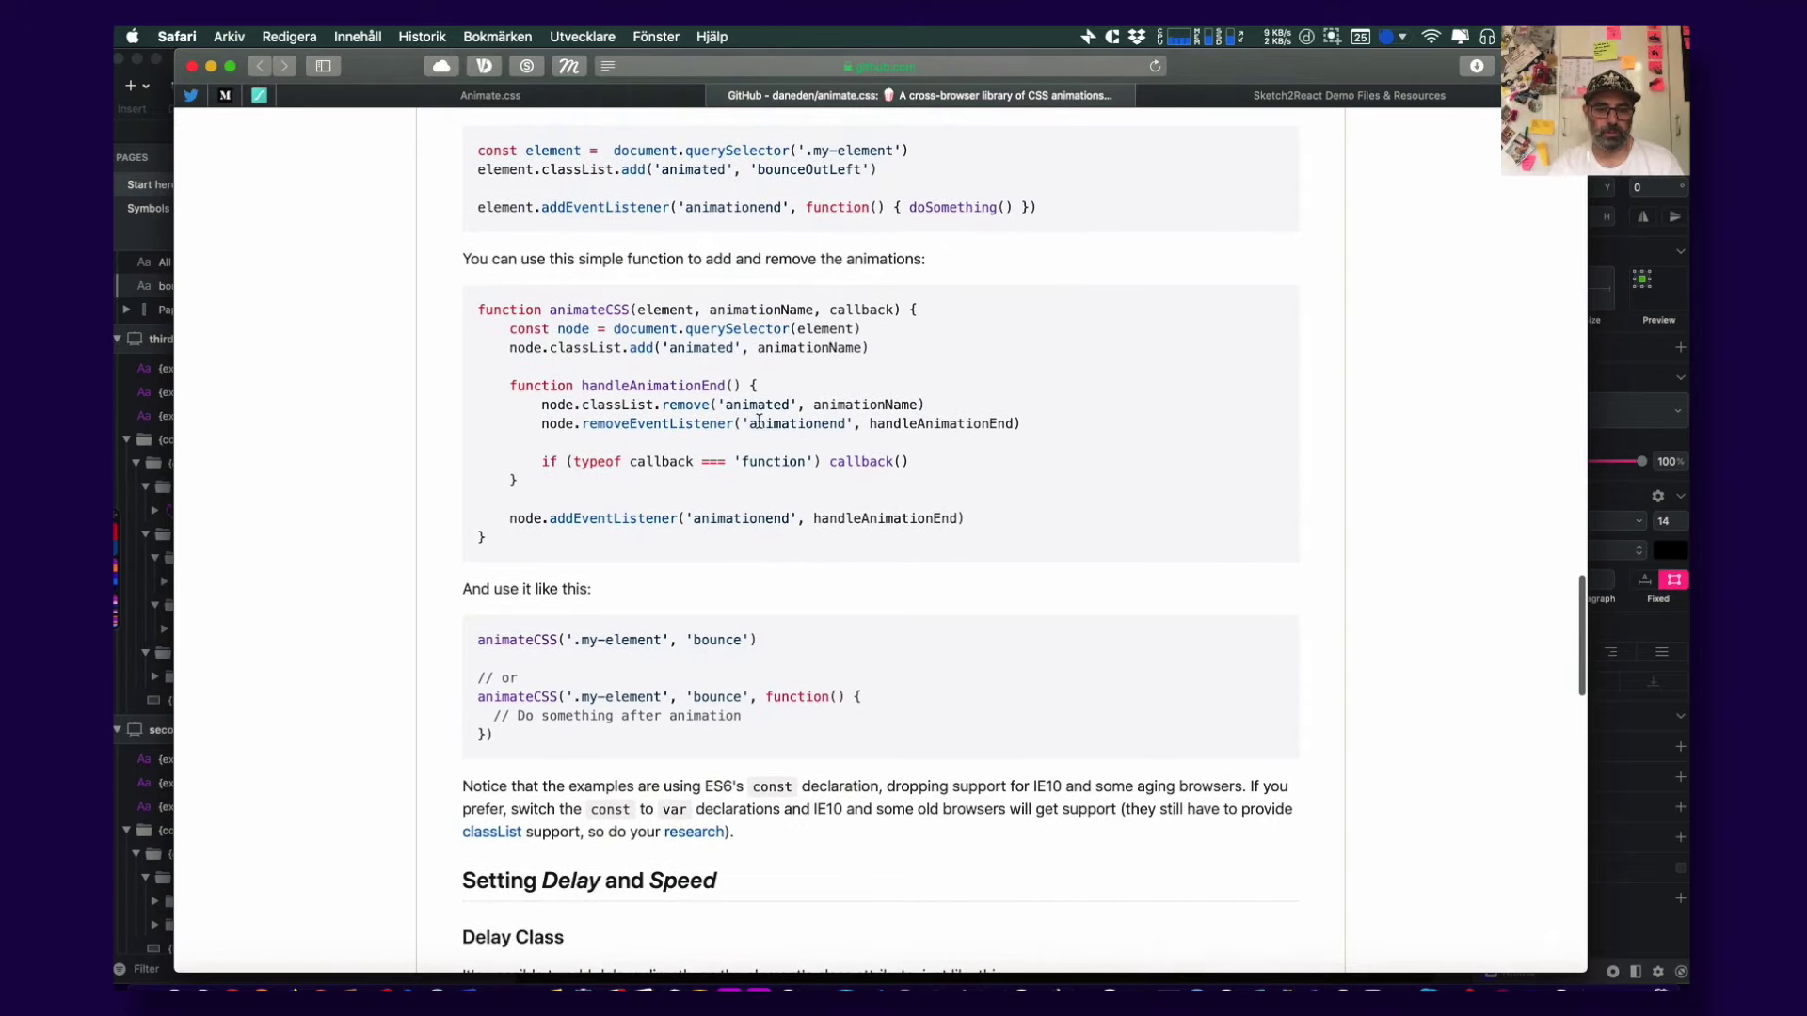
Return to Sketch and add the classes animated fadeInDown before m16 in the name of the Start artboard's wheel column
key("super+Tab")
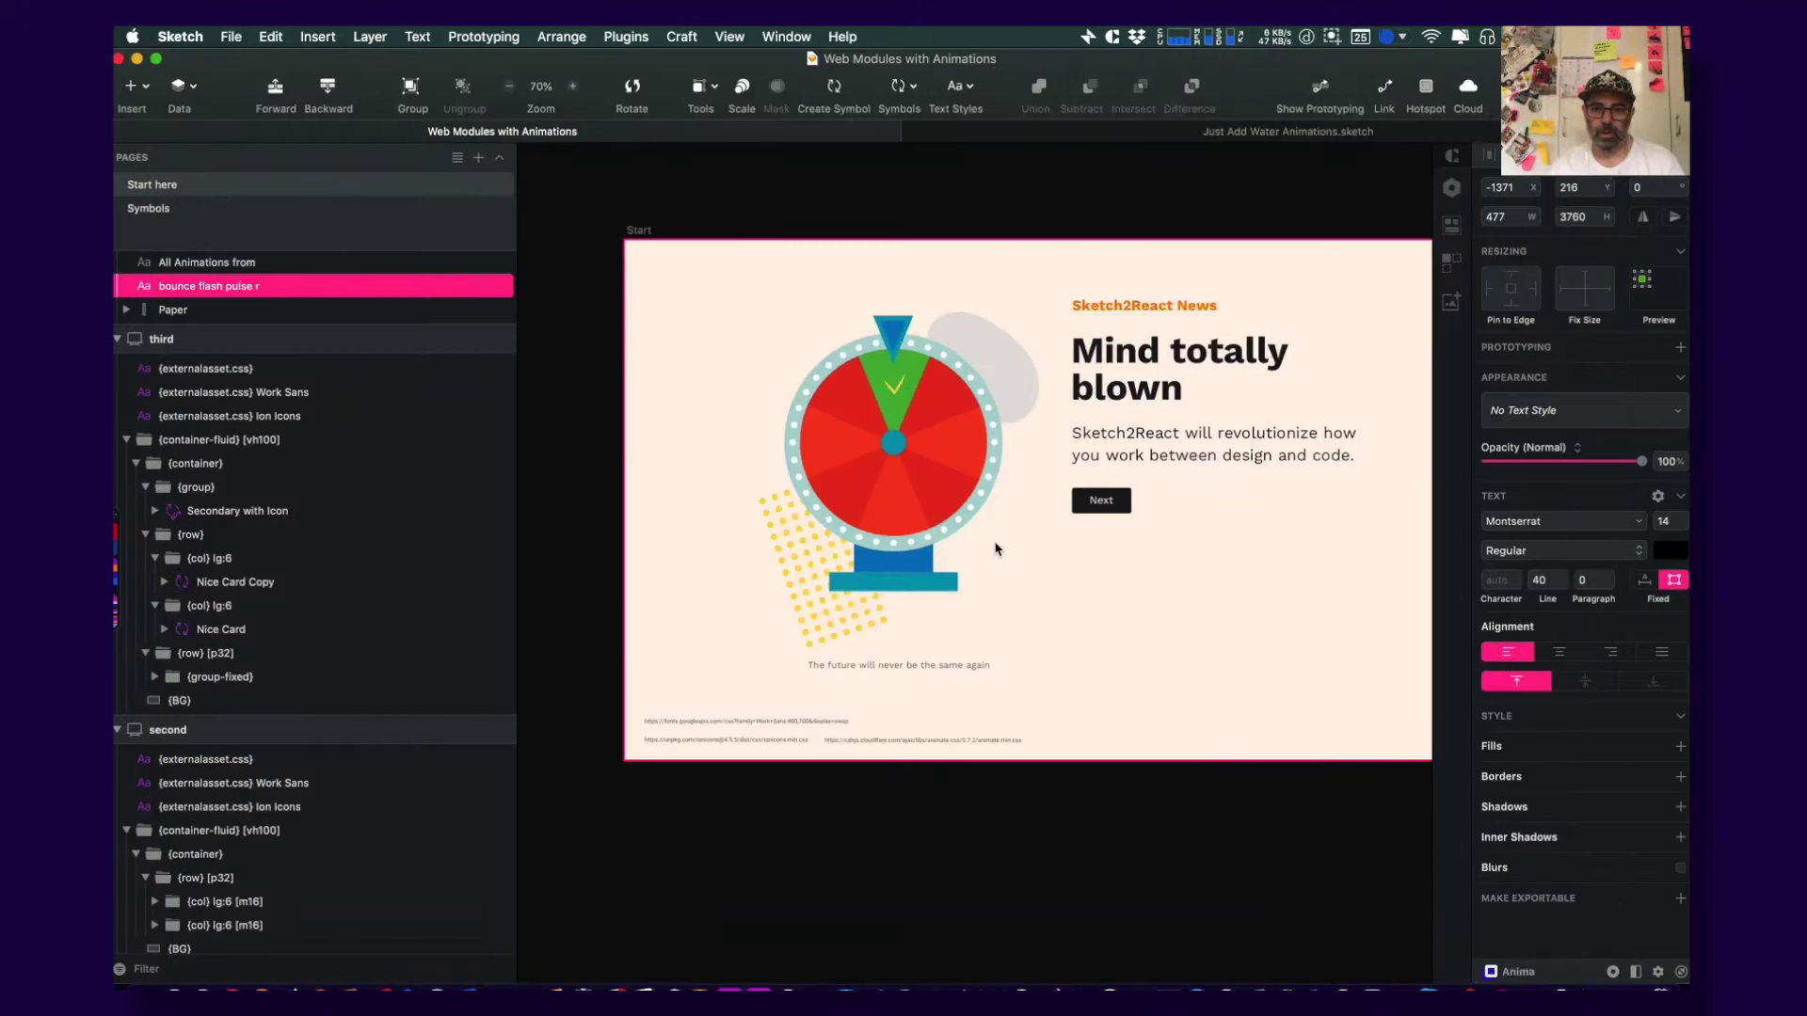
left_click(926, 438)
scroll(343, 702, "down", 2)
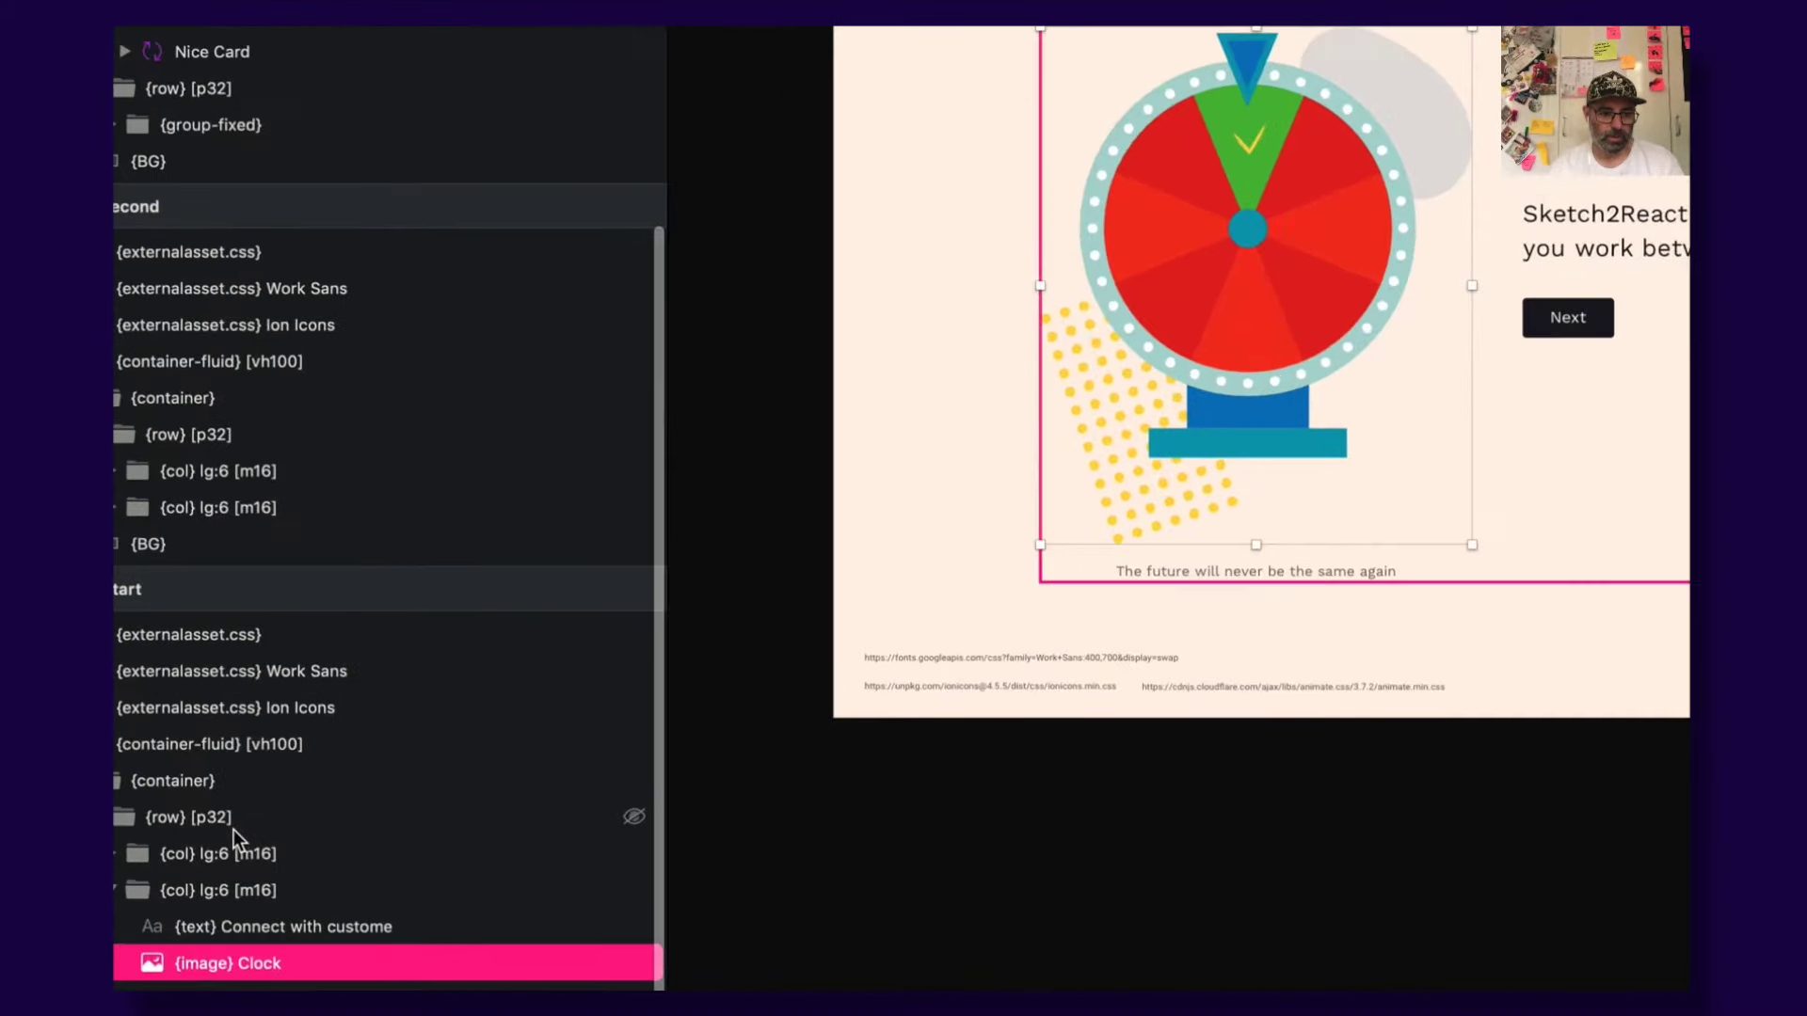
left_click(315, 893)
key("Left")
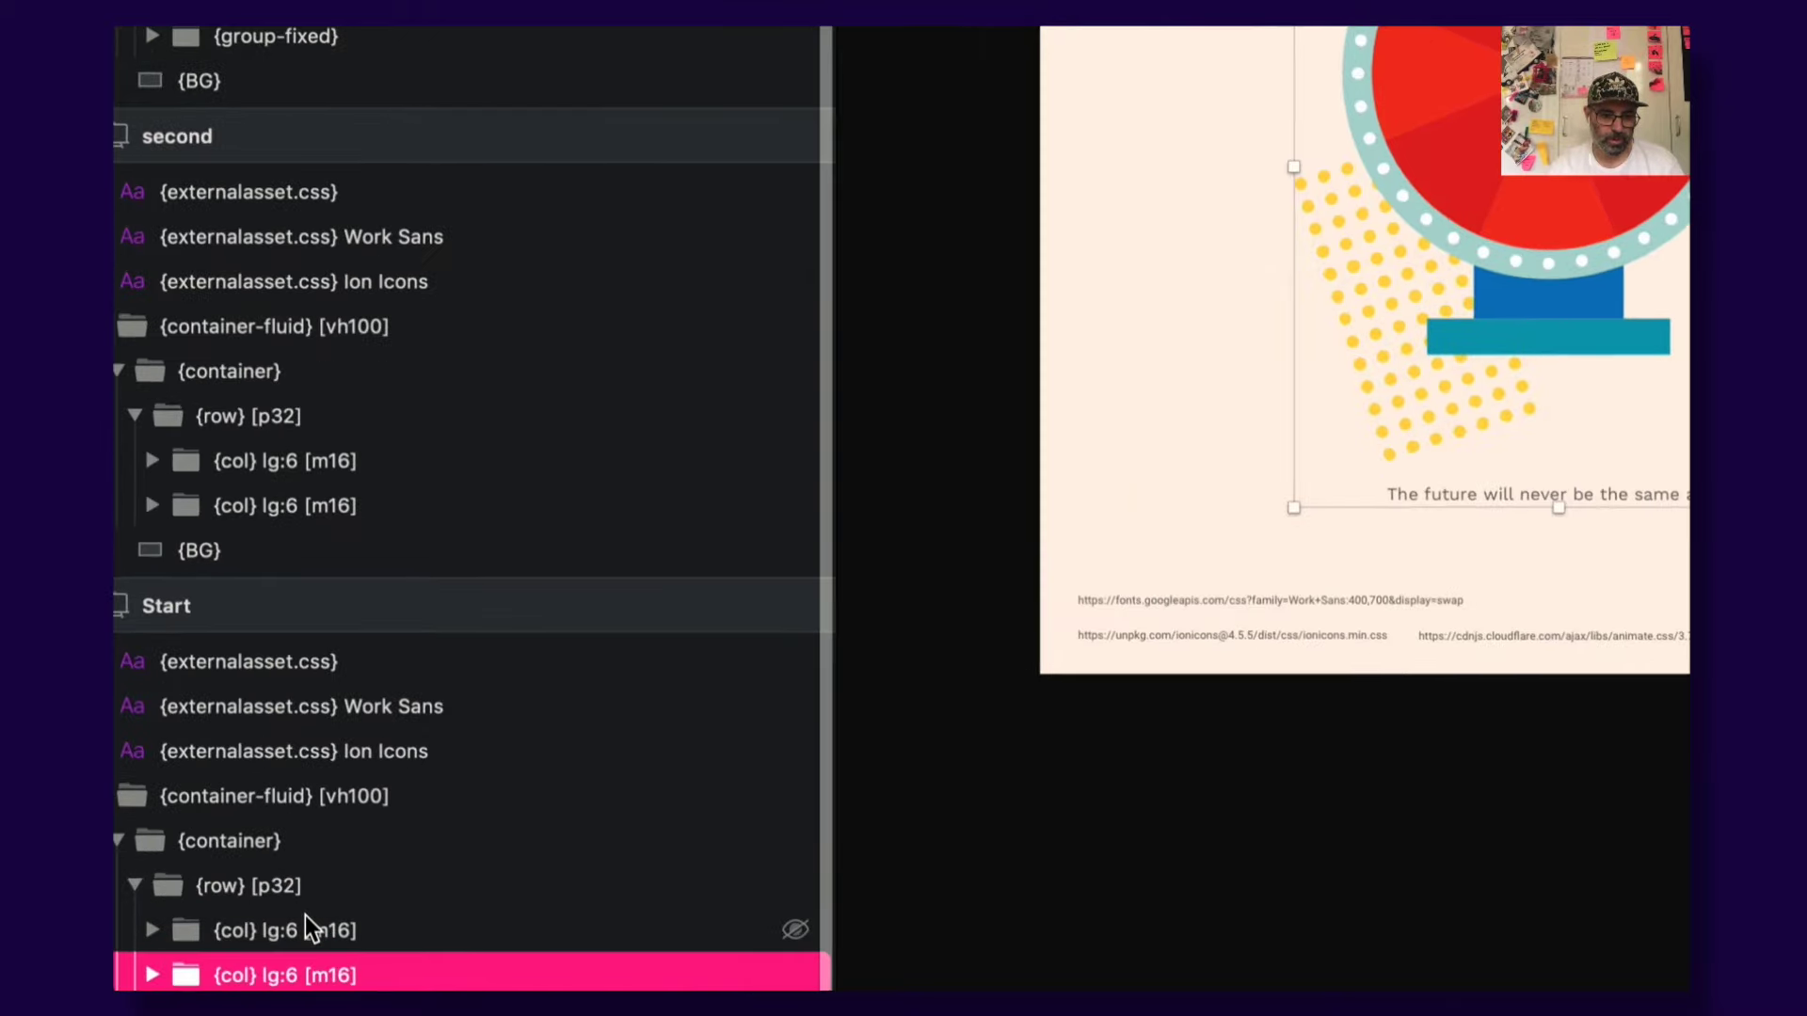
double_click(315, 976)
key("Return")
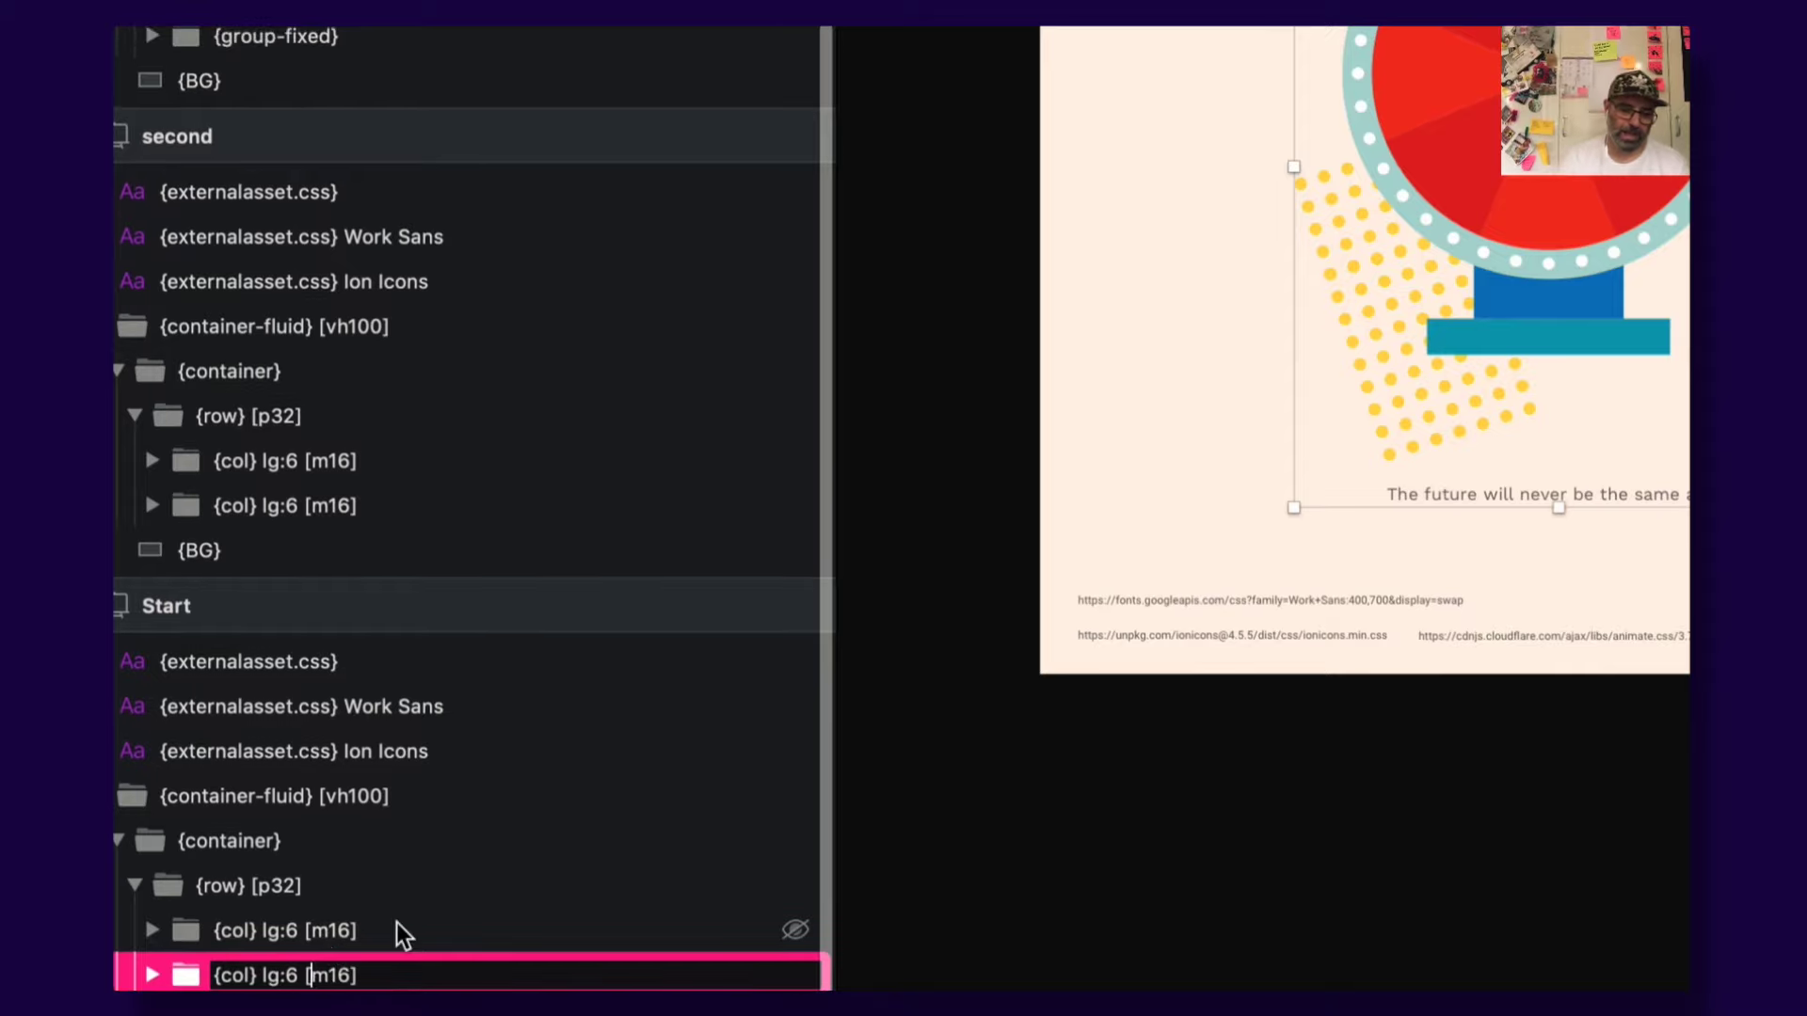
type("animated fadeInDown")
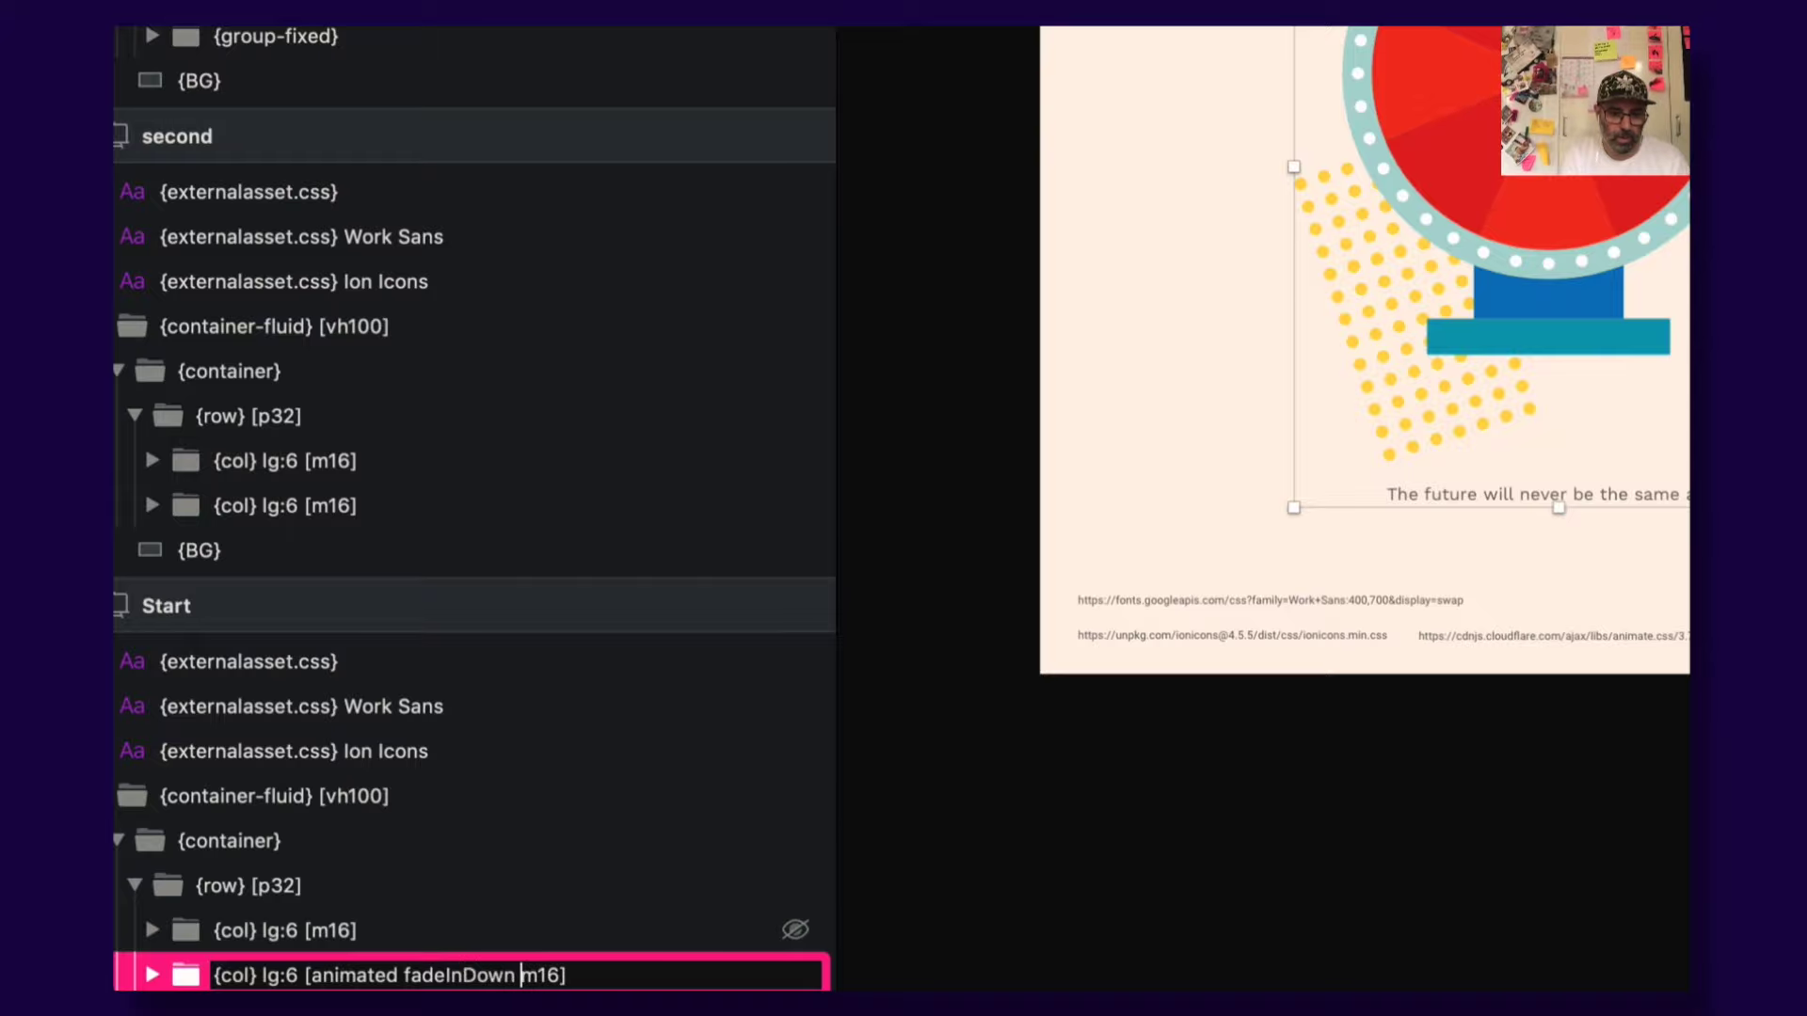
key("Return")
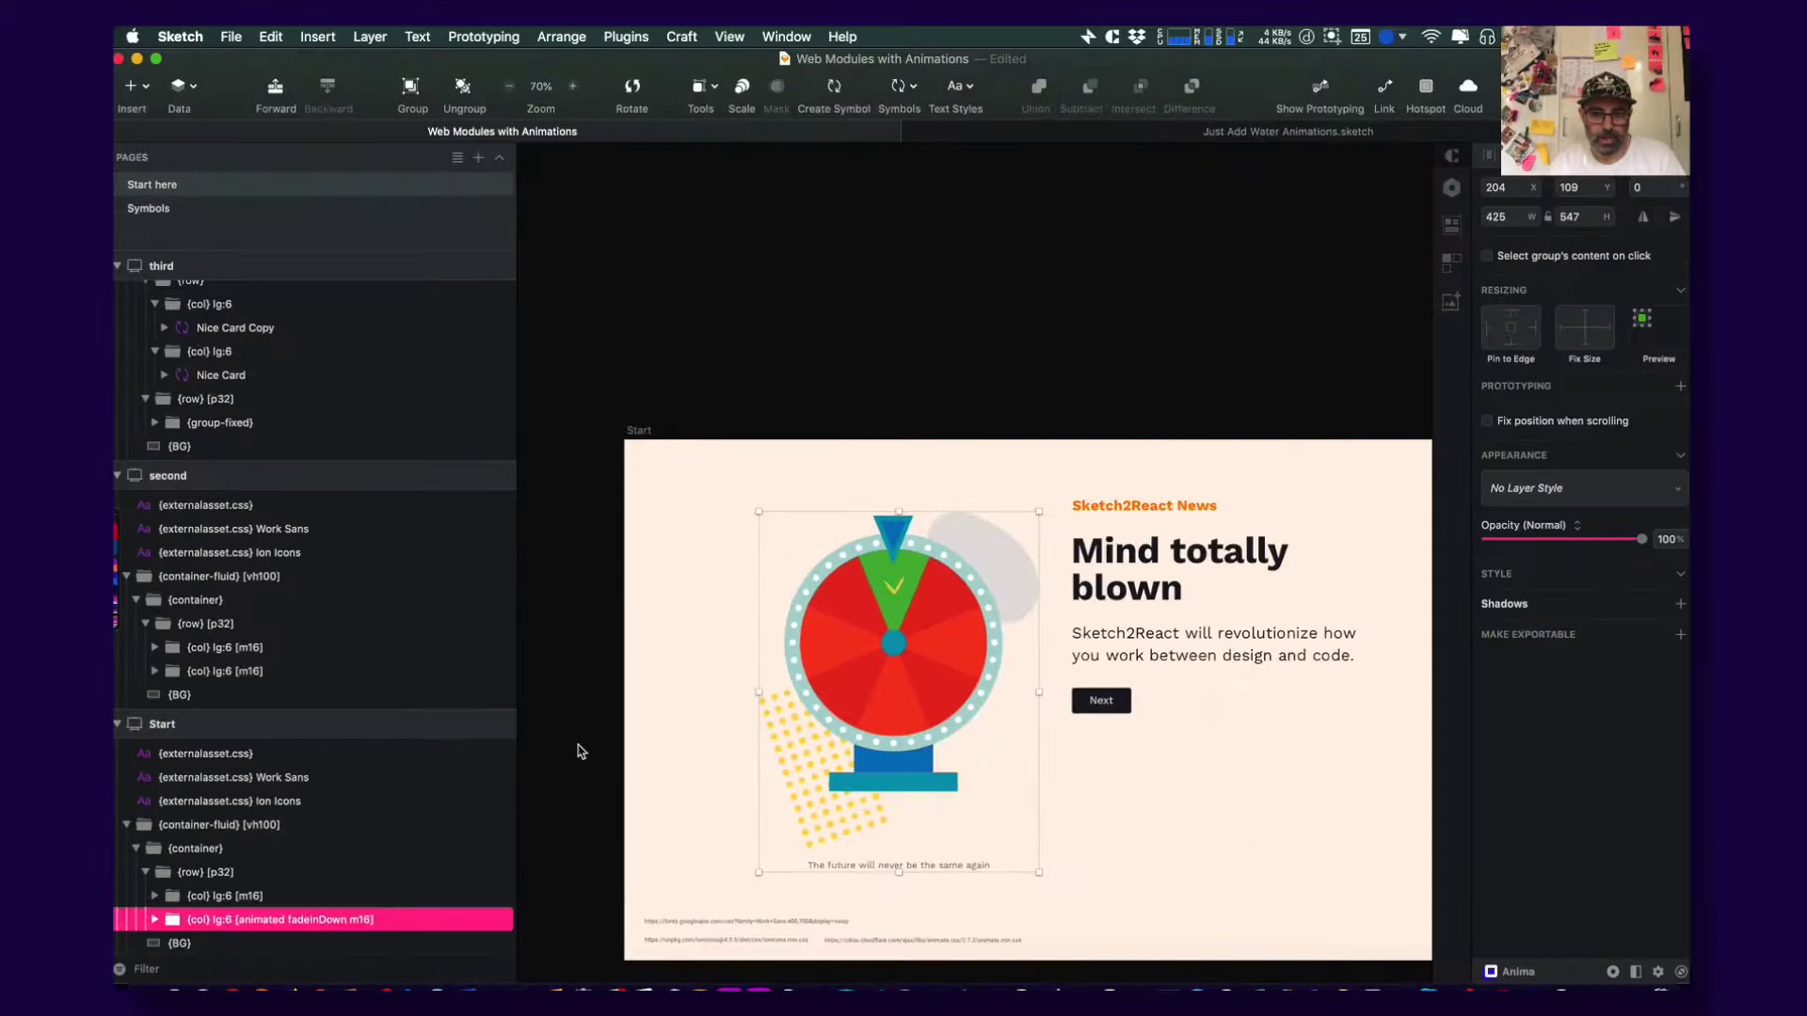
Examine the bounce and fade entrances on the magenta animation sheet, ending back at the Start artboard
left_click(771, 527)
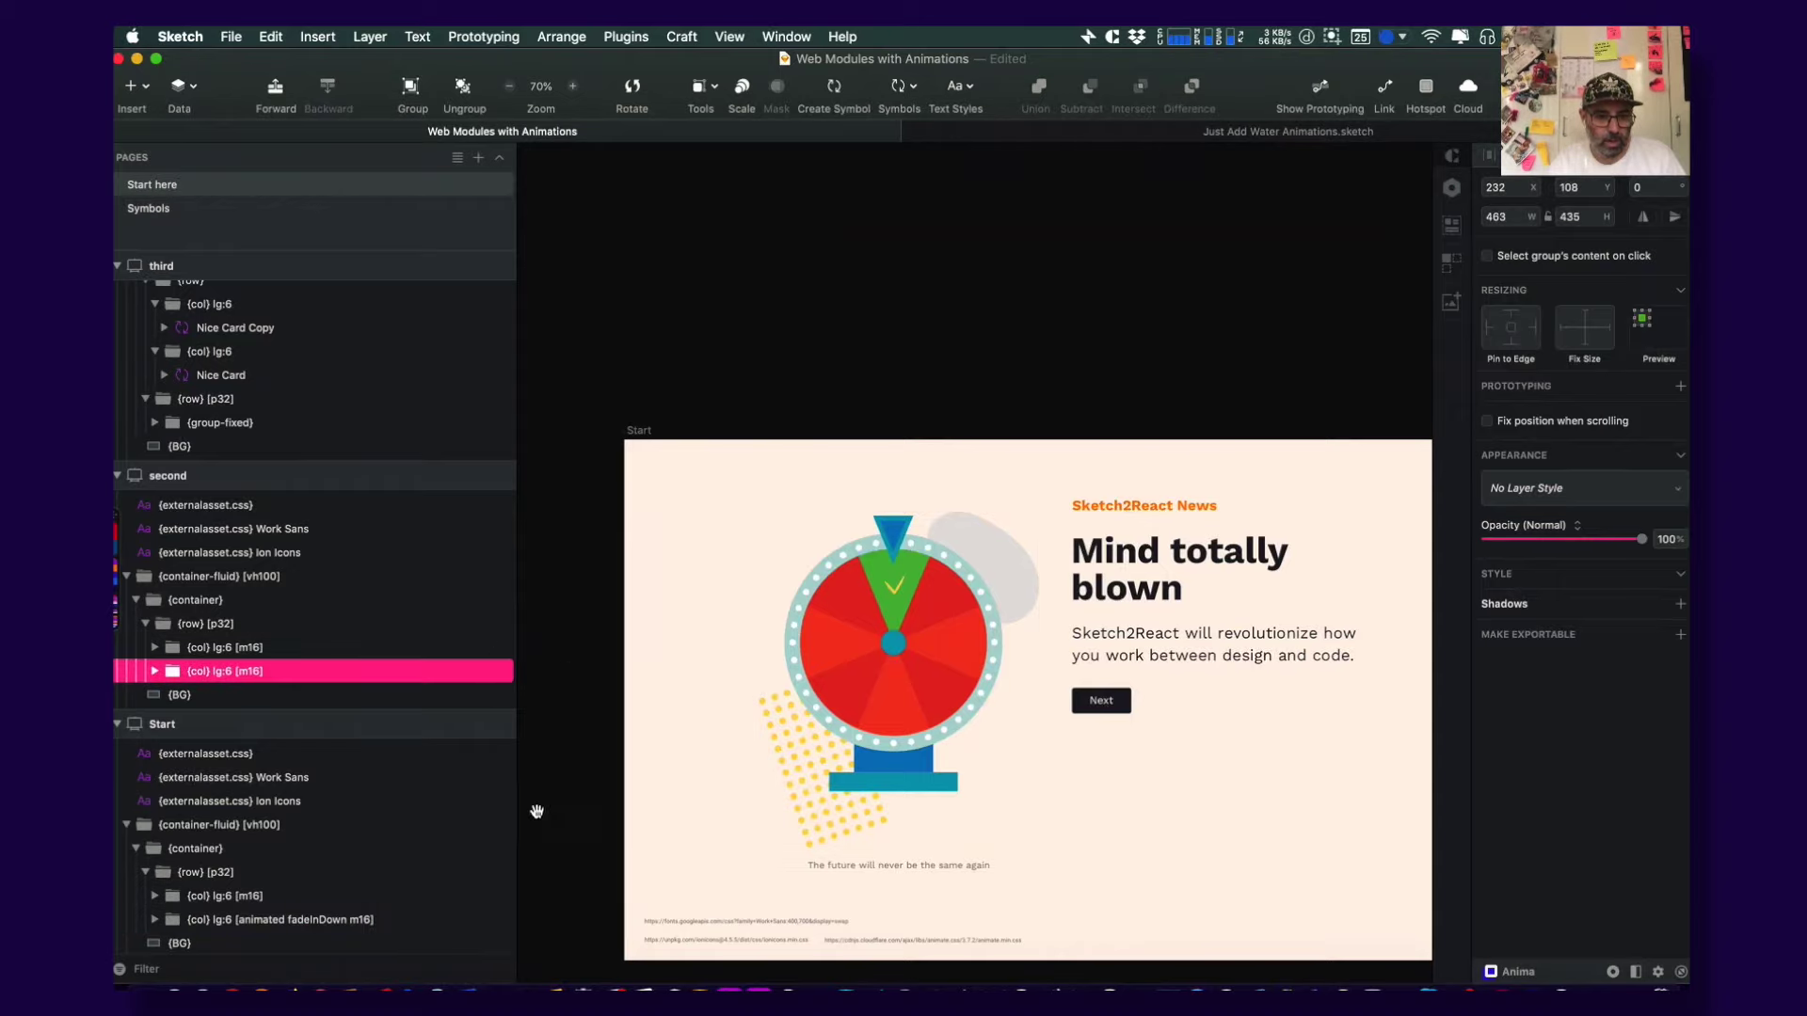
left_click_drag(537, 811, 1078, 614)
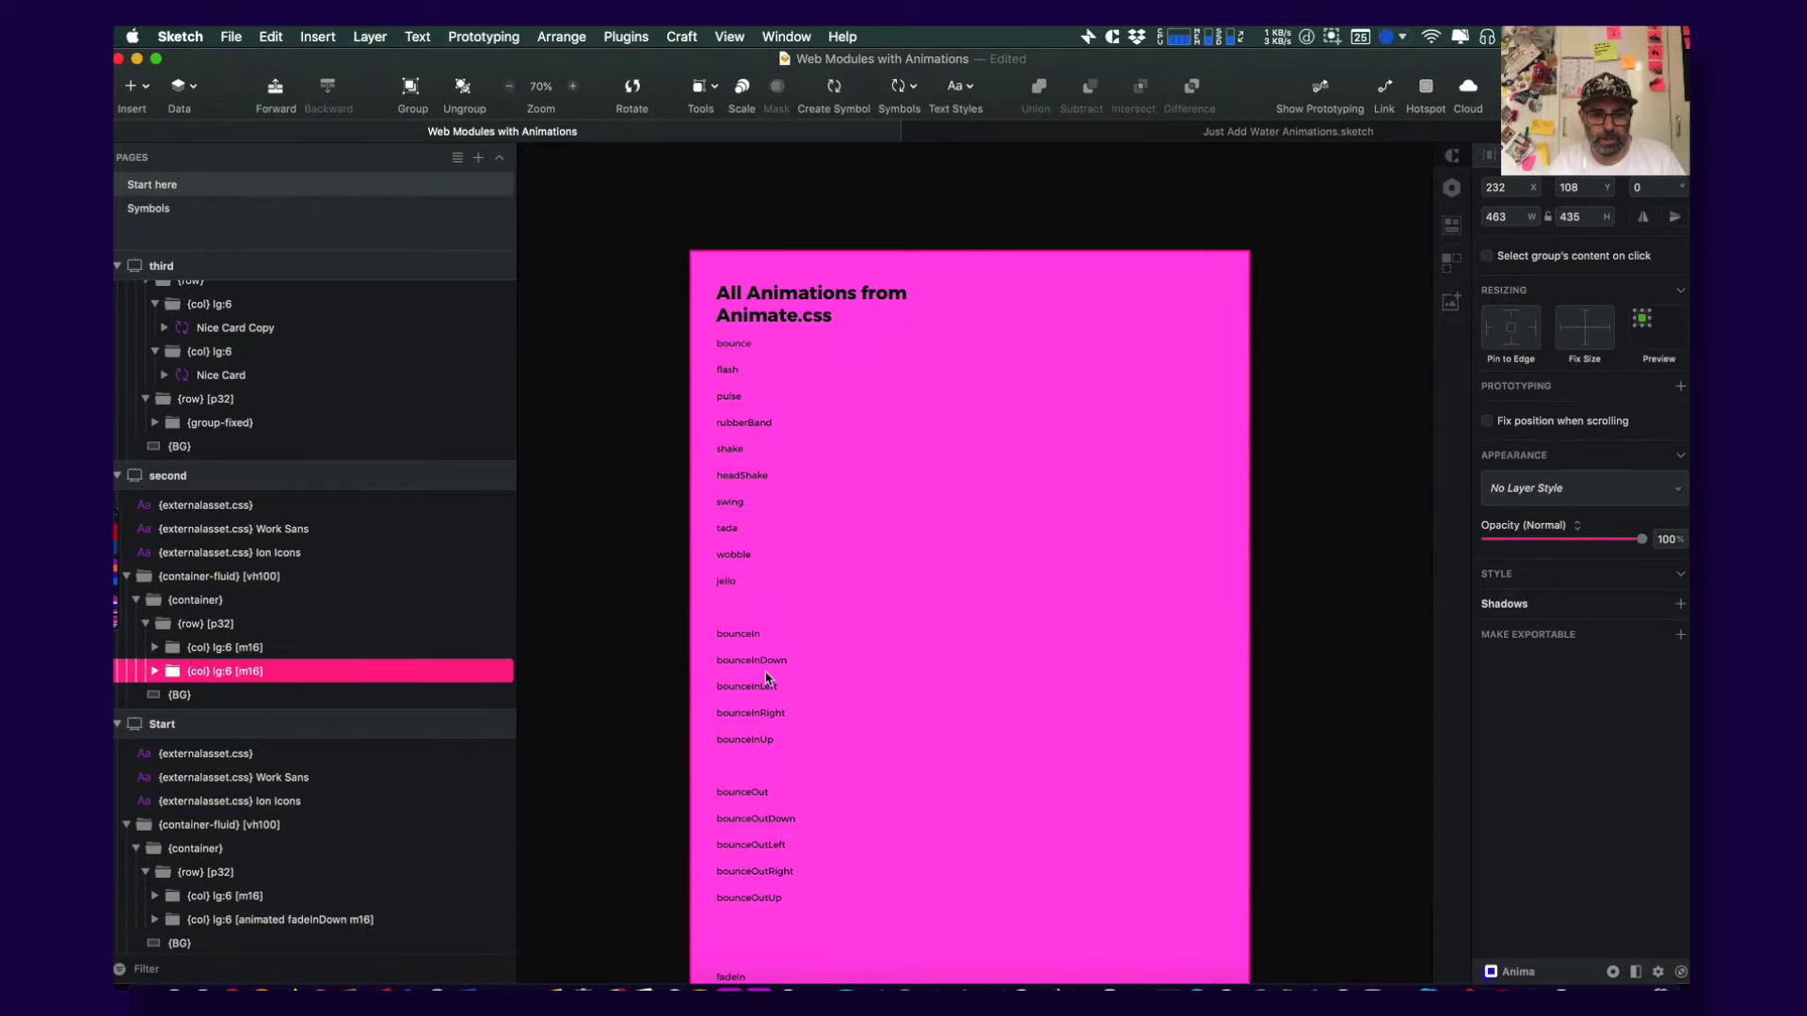
scroll(769, 847, "down", 5)
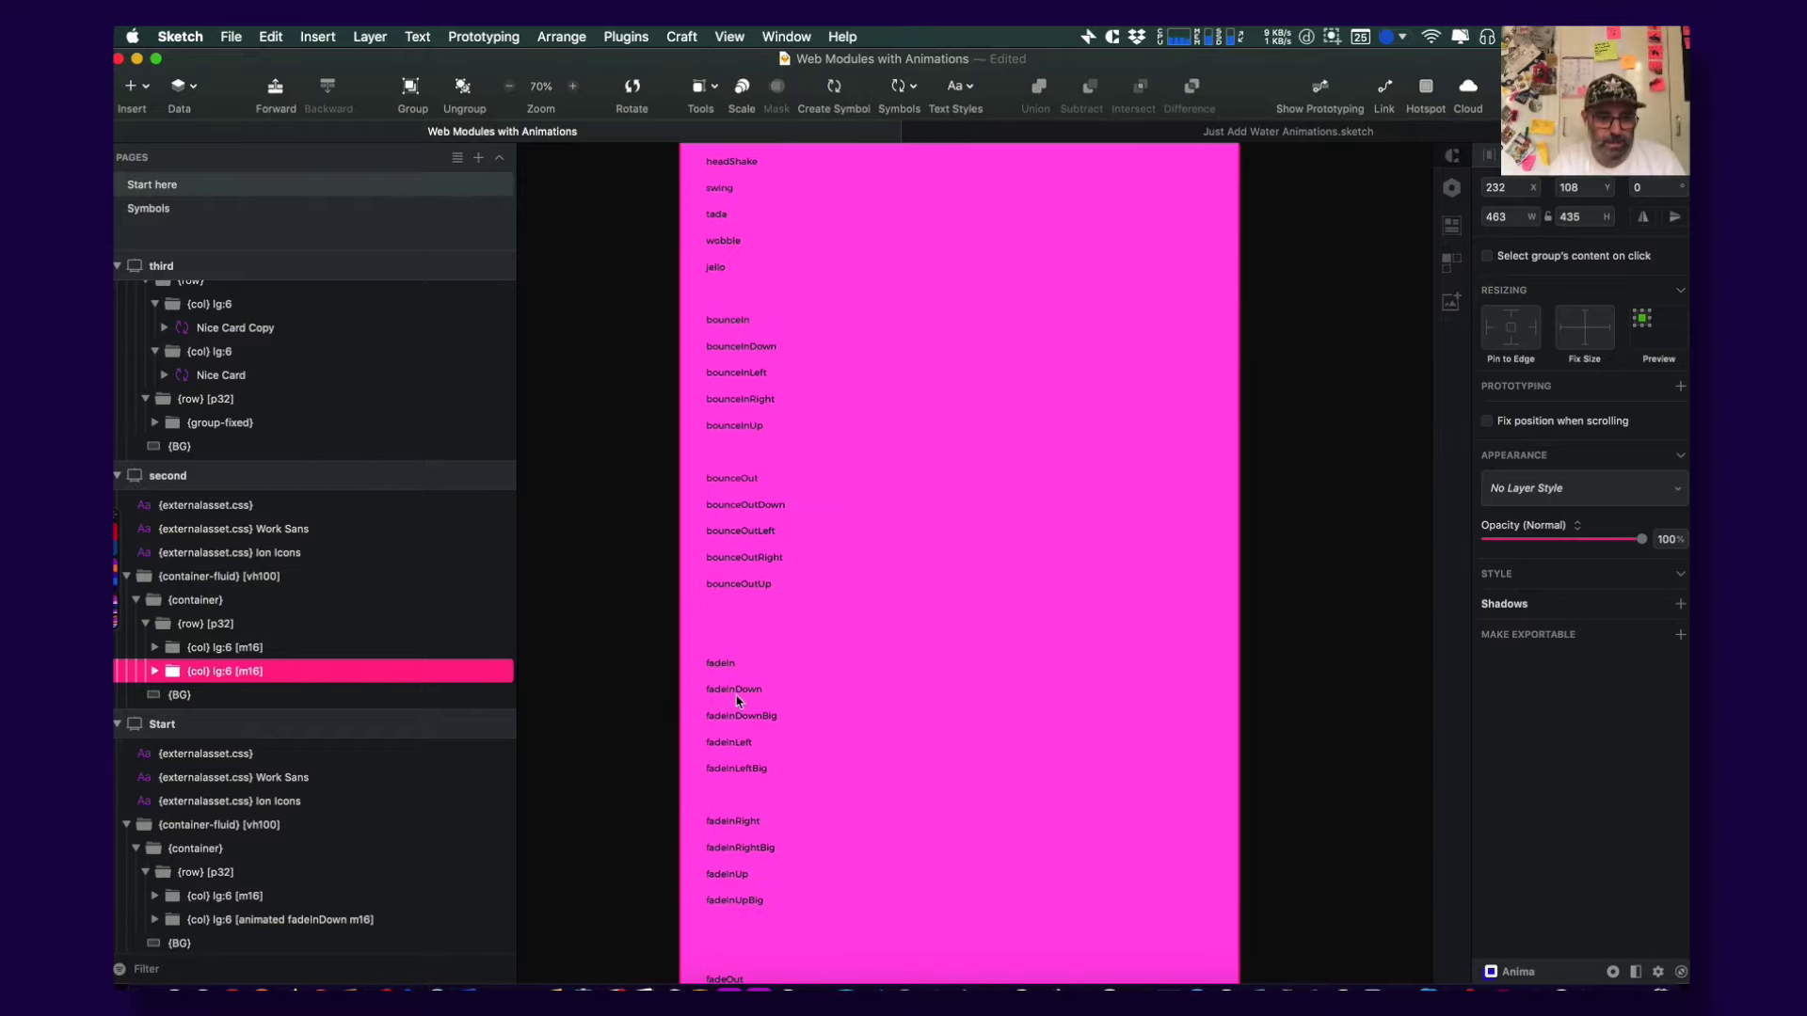
left_click(1237, 725)
left_click_drag(1154, 733, 518, 974)
scroll(916, 681, "left", 2)
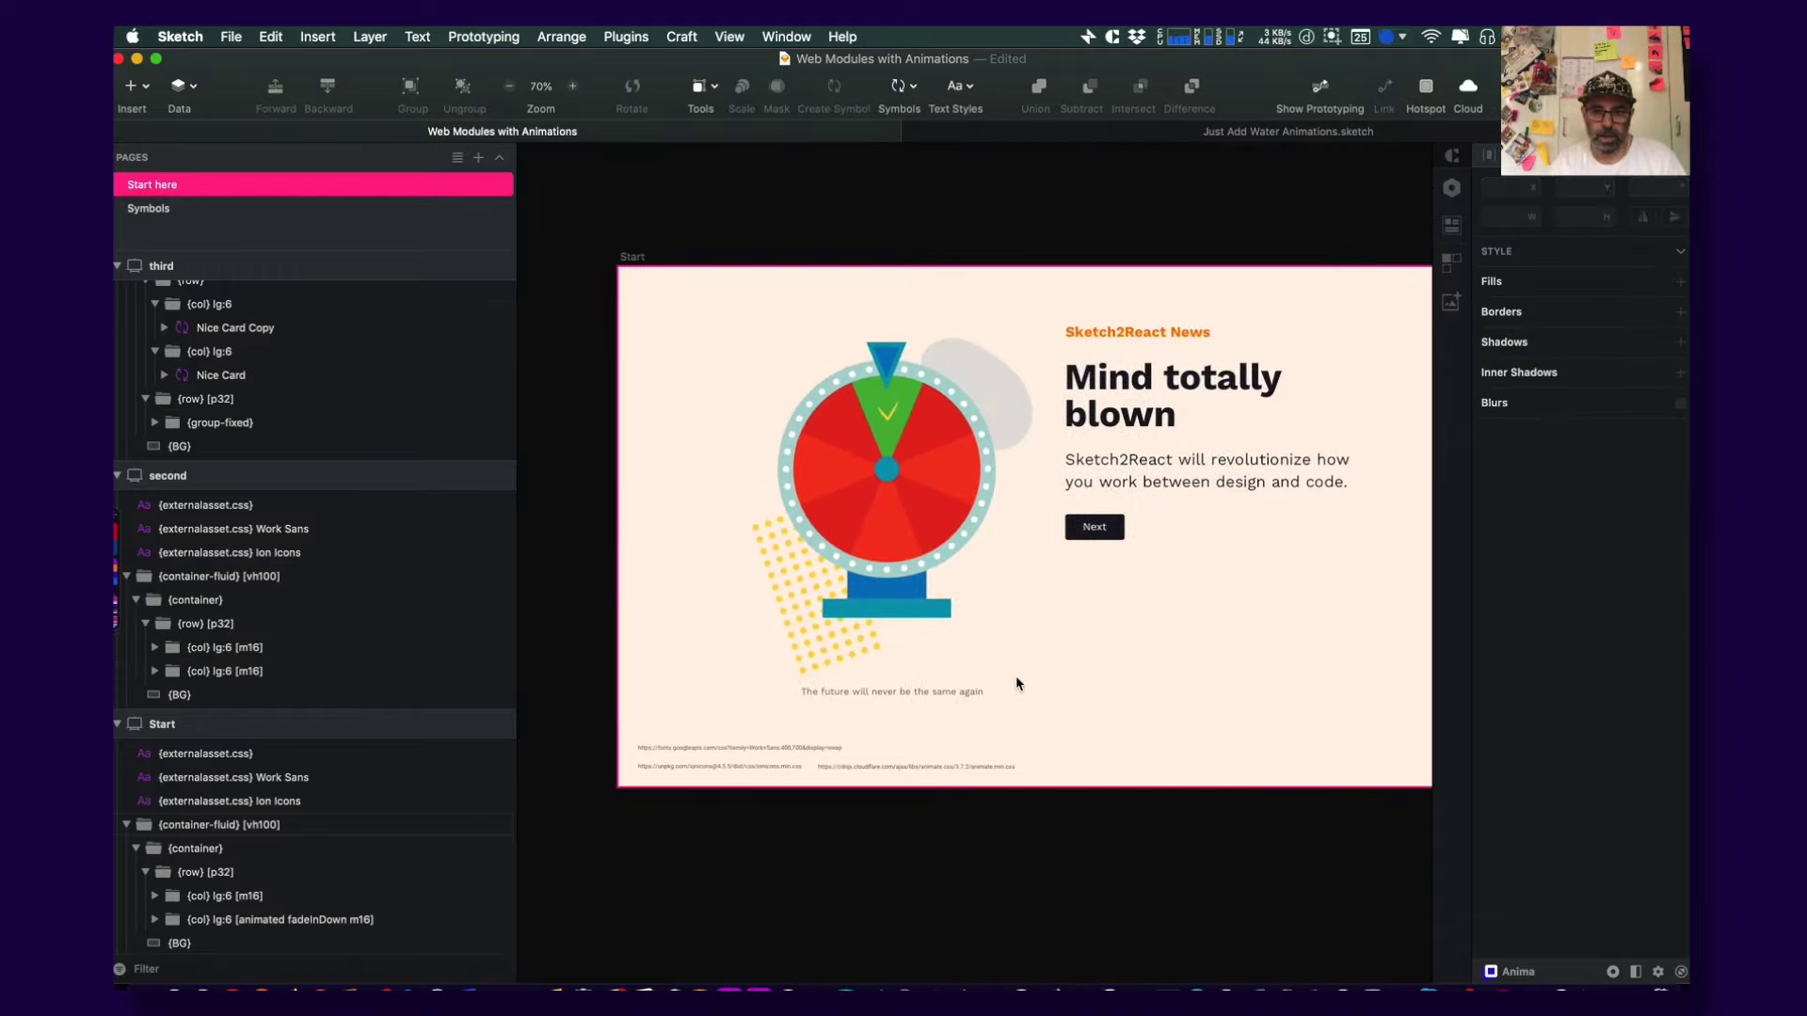
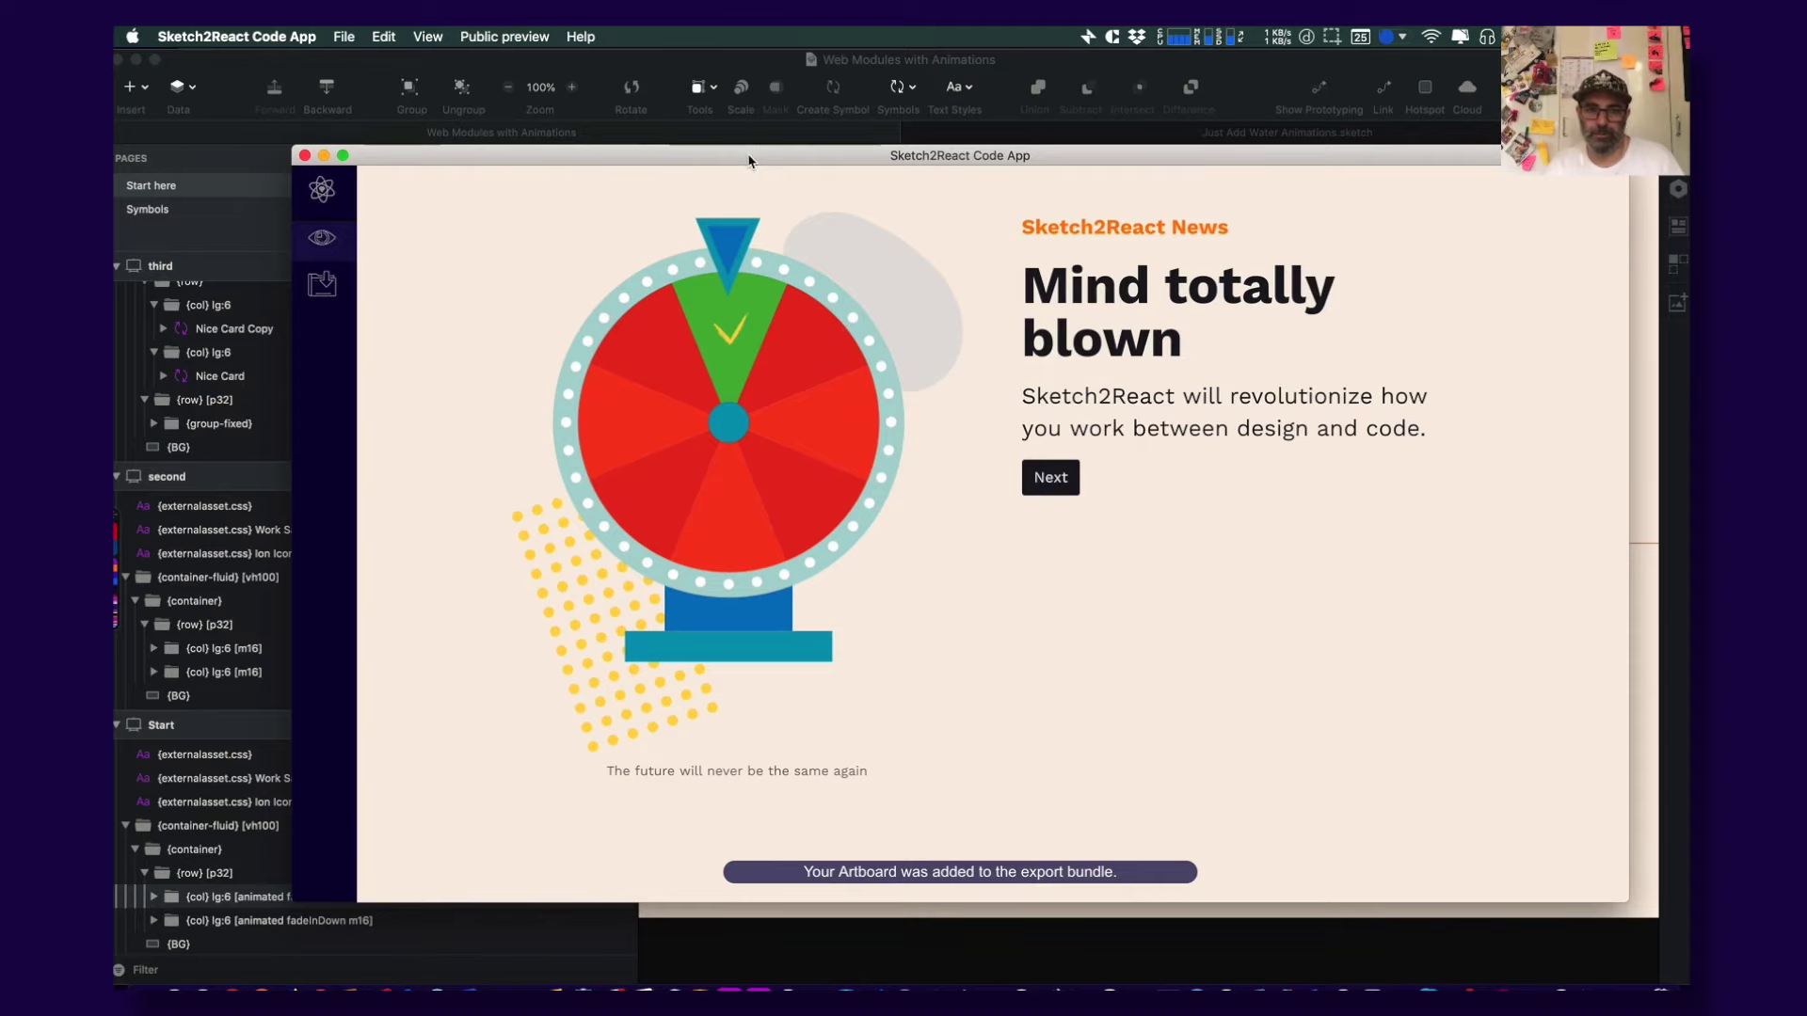
Switch to the Animate.css README in Safari and examine the speed class table, marking the slow class
left_click_drag(750, 160, 749, 163)
key("super+Tab")
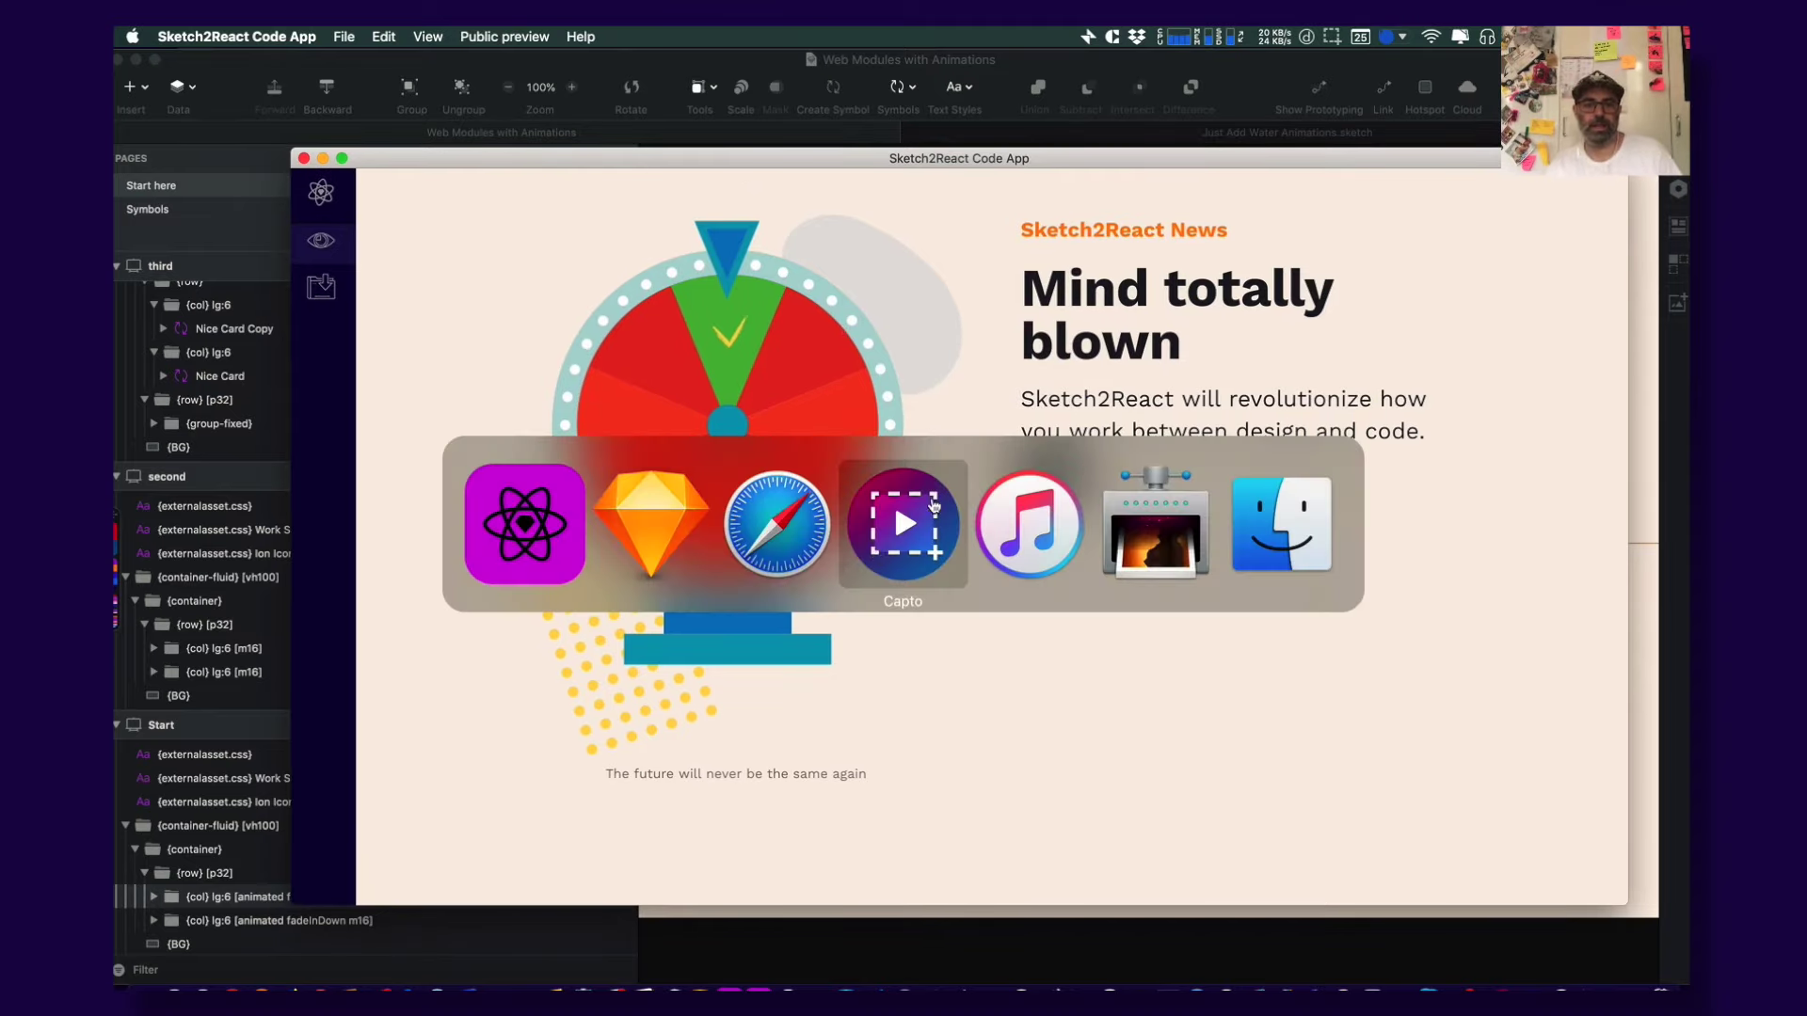
left_click(830, 522)
scroll(815, 441, "up", 15)
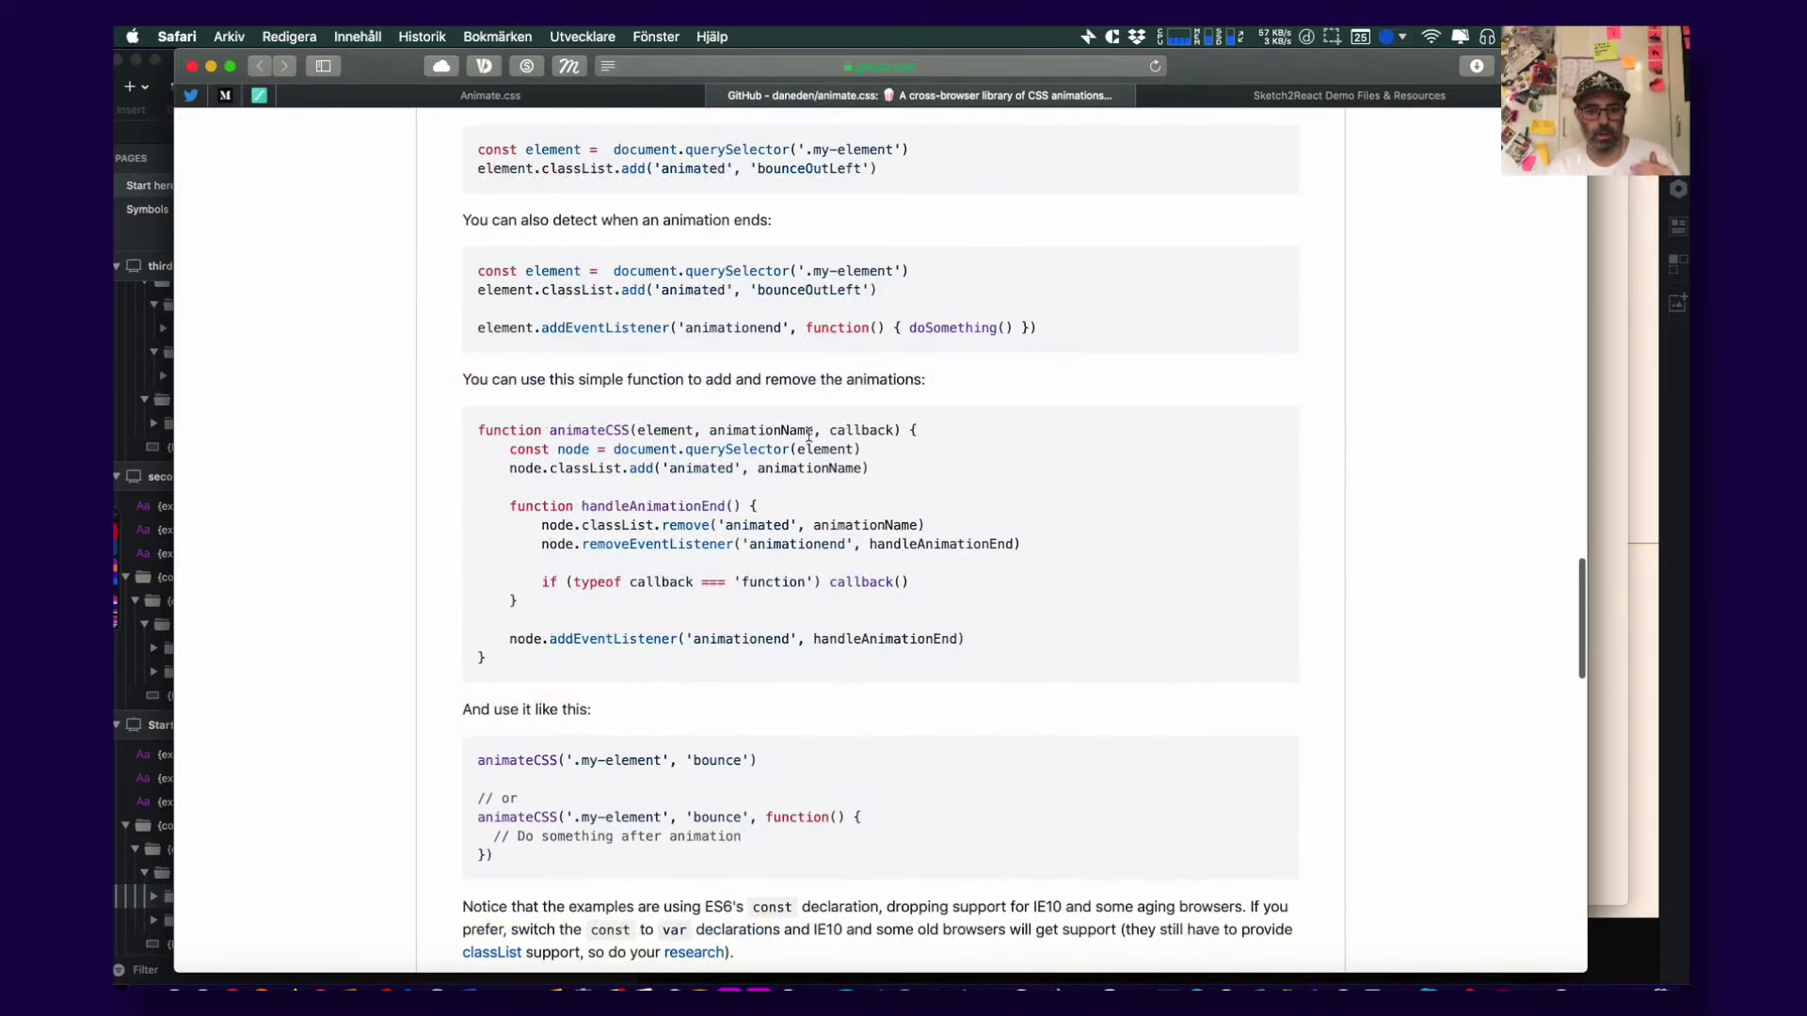
scroll(809, 441, "down", 20)
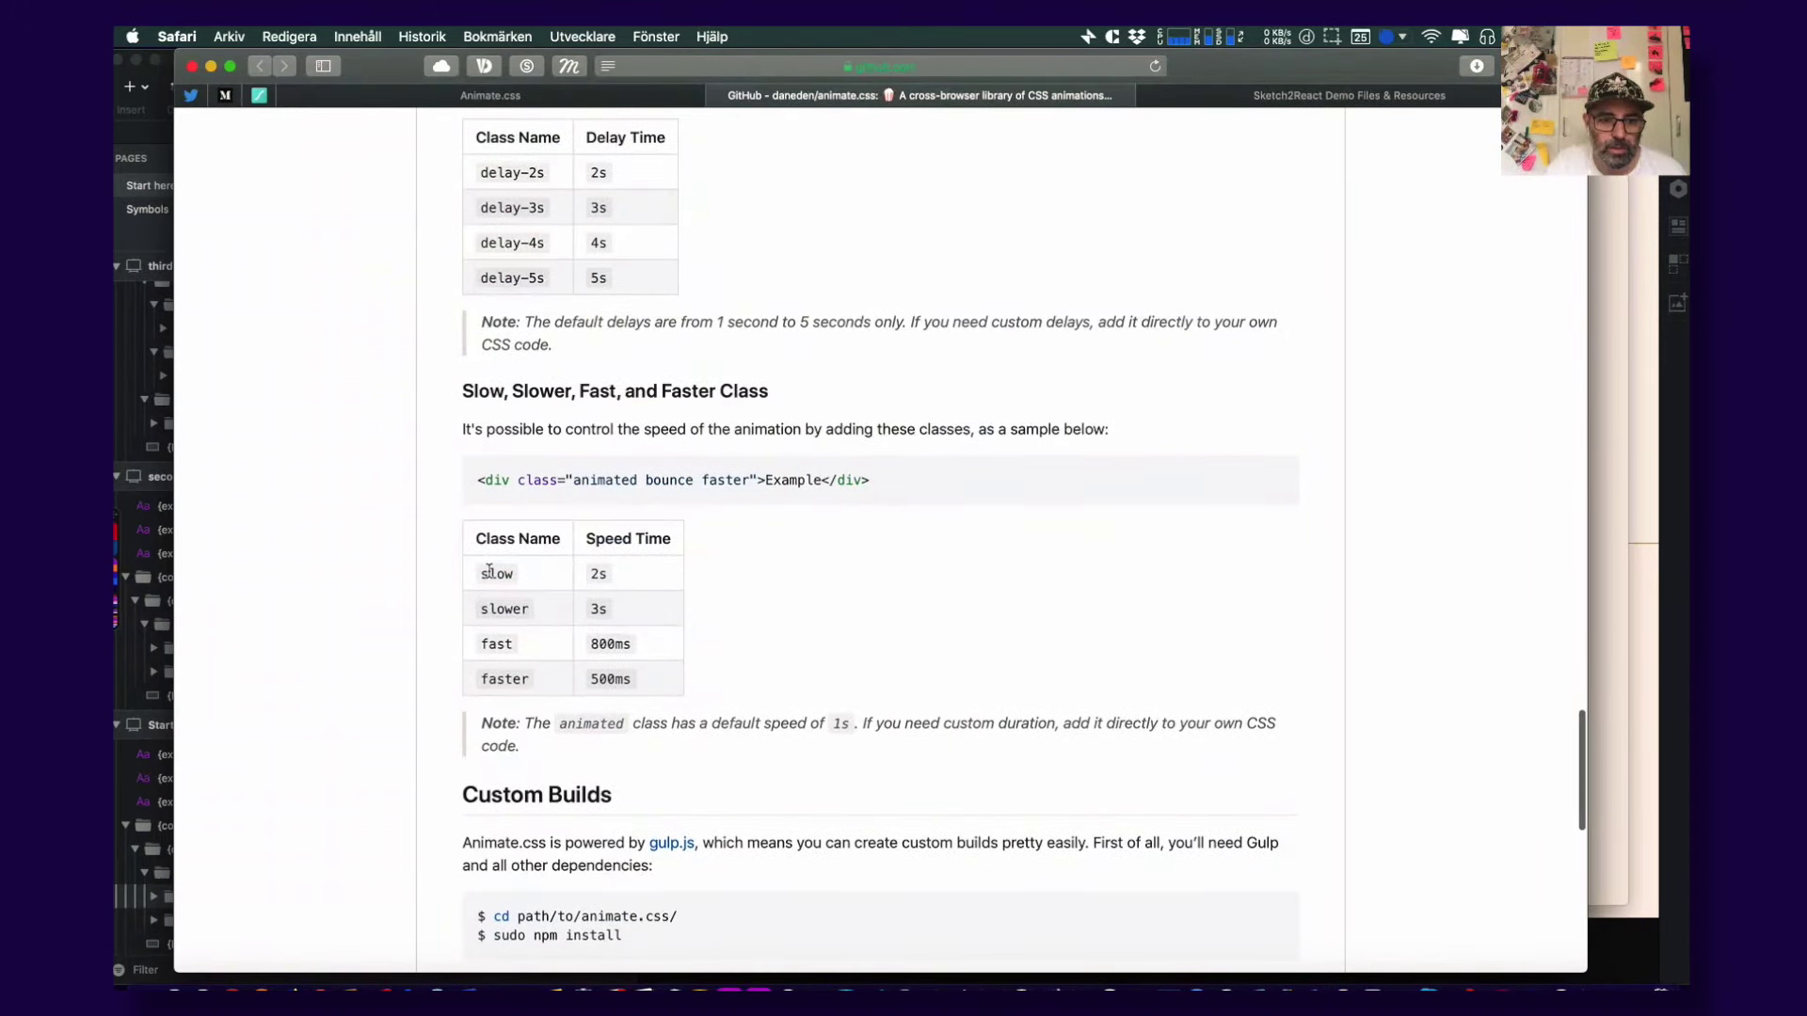
left_click(497, 573)
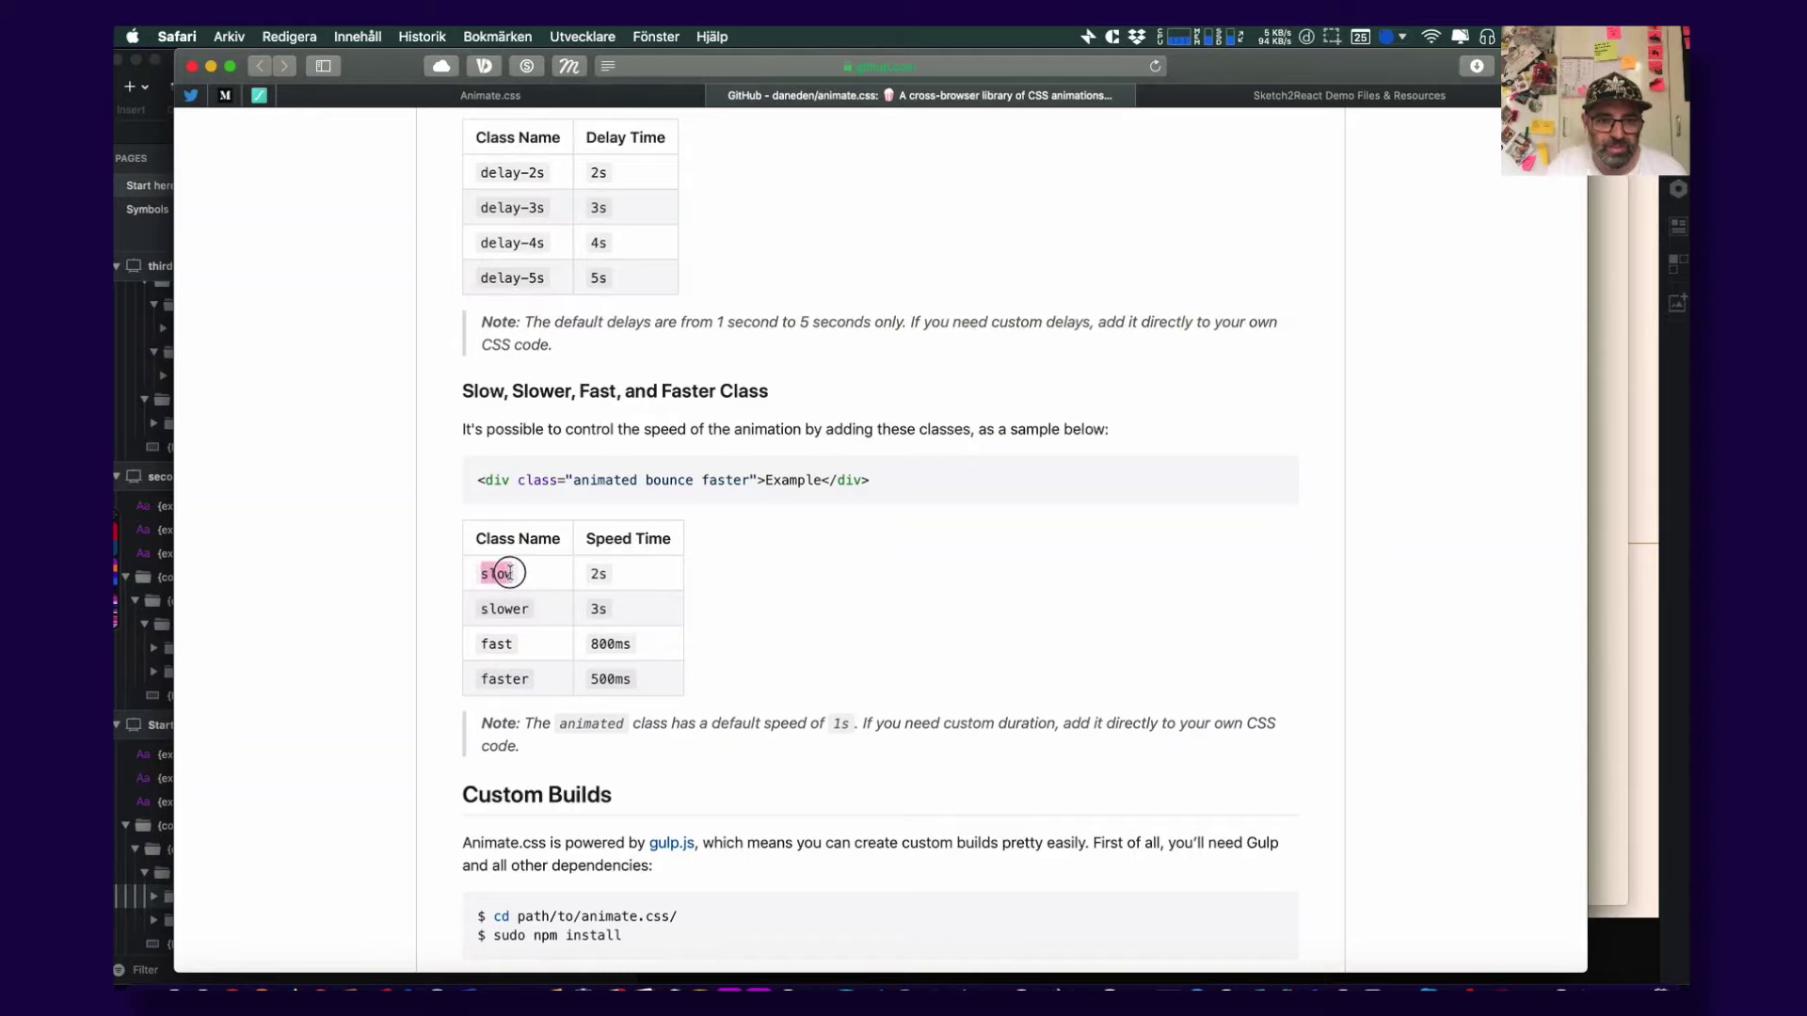
Switch to Sketch and add slow after fadeInUp in the name of the Start artboard's text column
key("super+Tab")
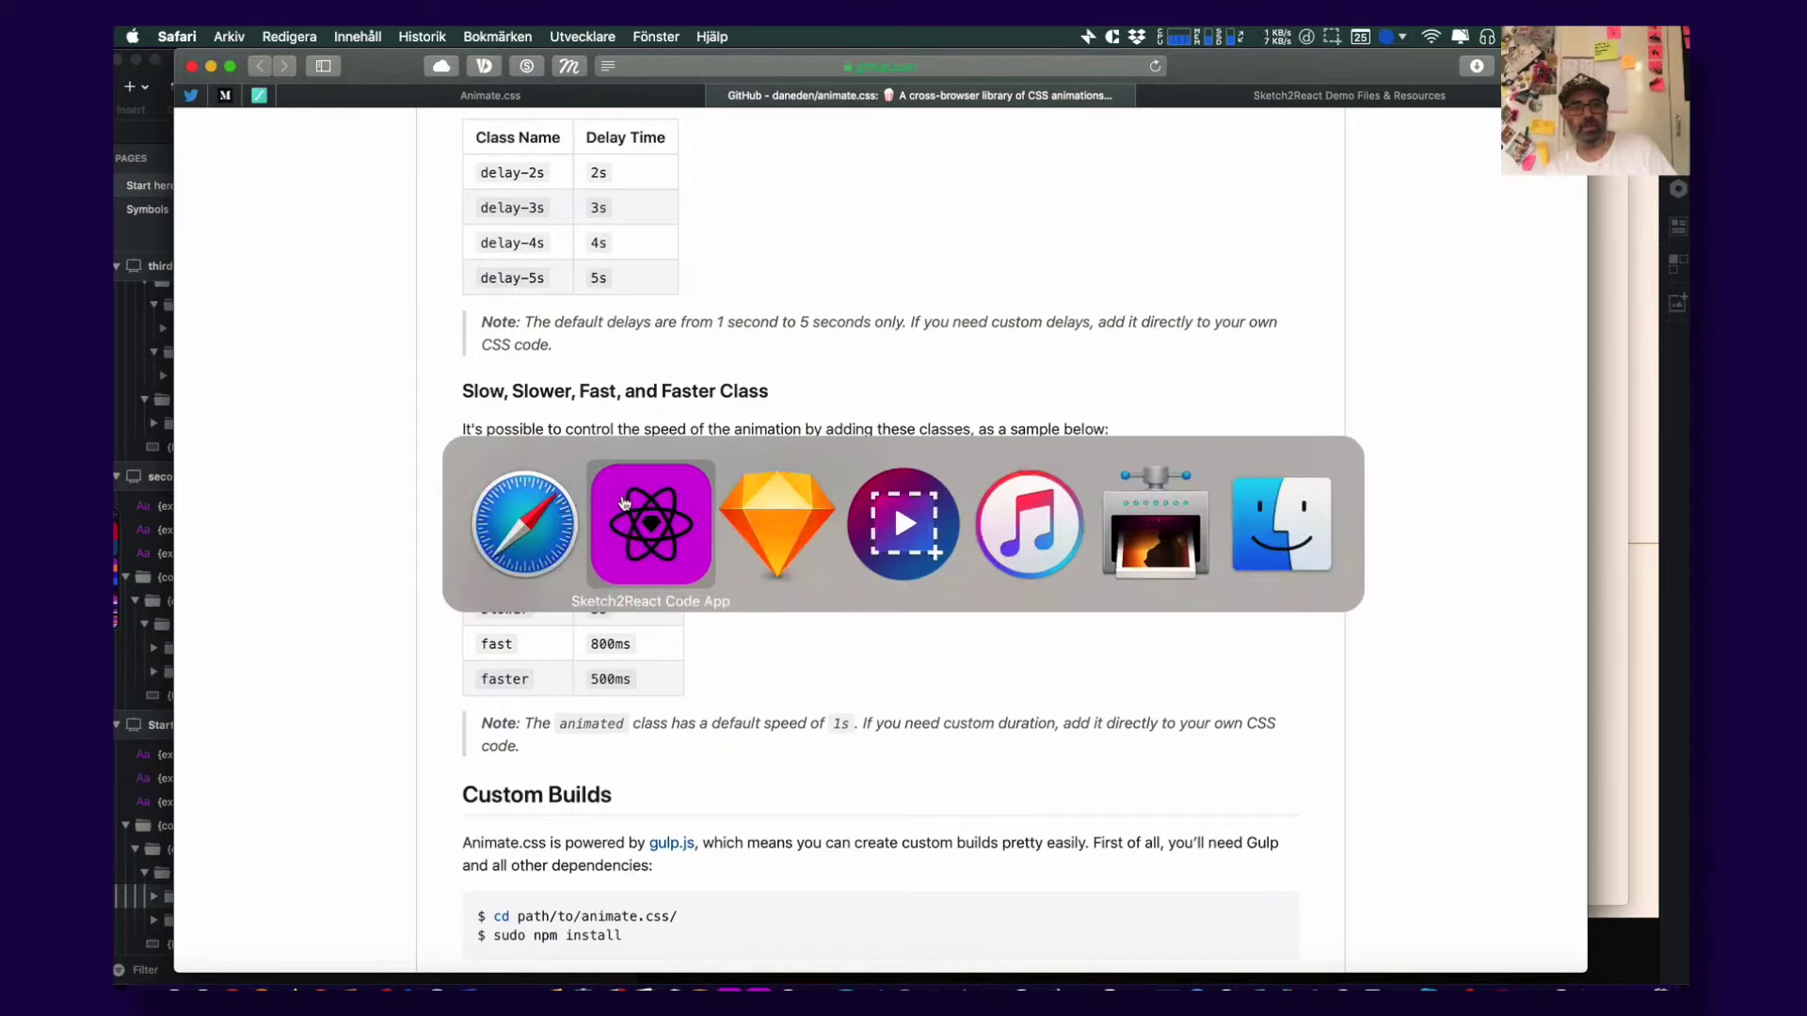
key("super+Tab")
key("super+Tab")
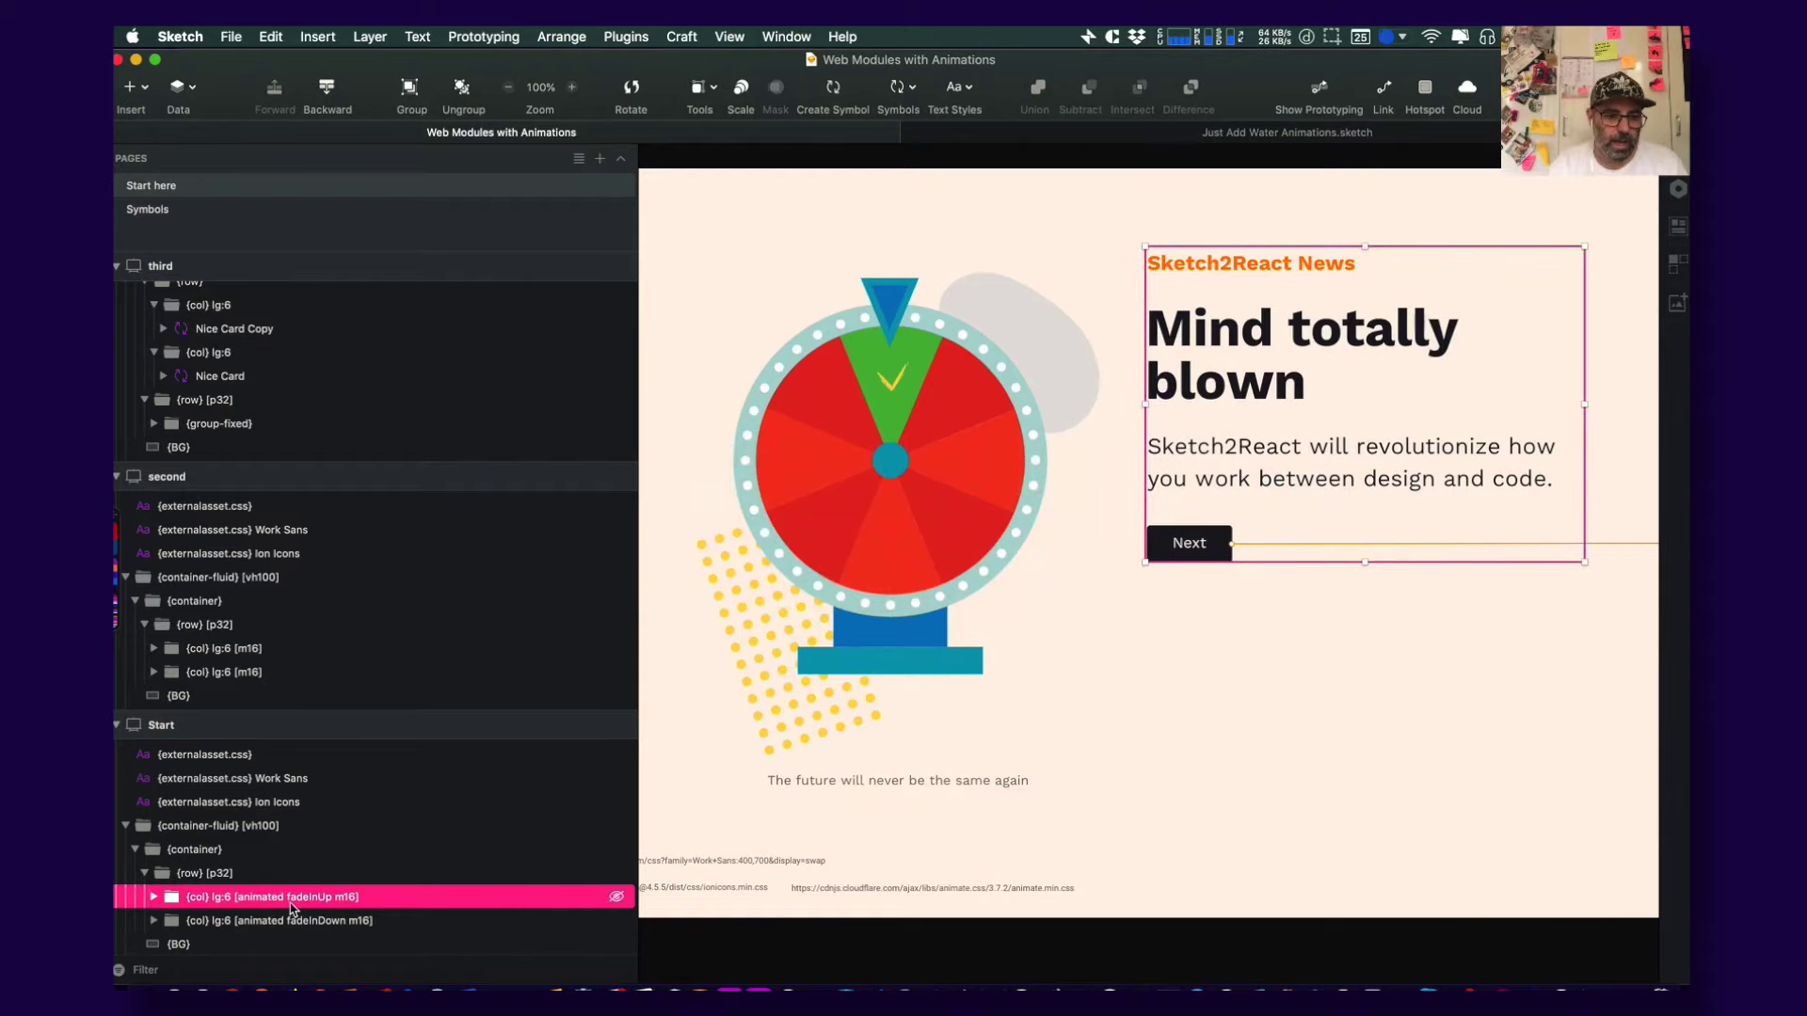
key("super+Tab")
key("super+Tab")
key("super+Tab")
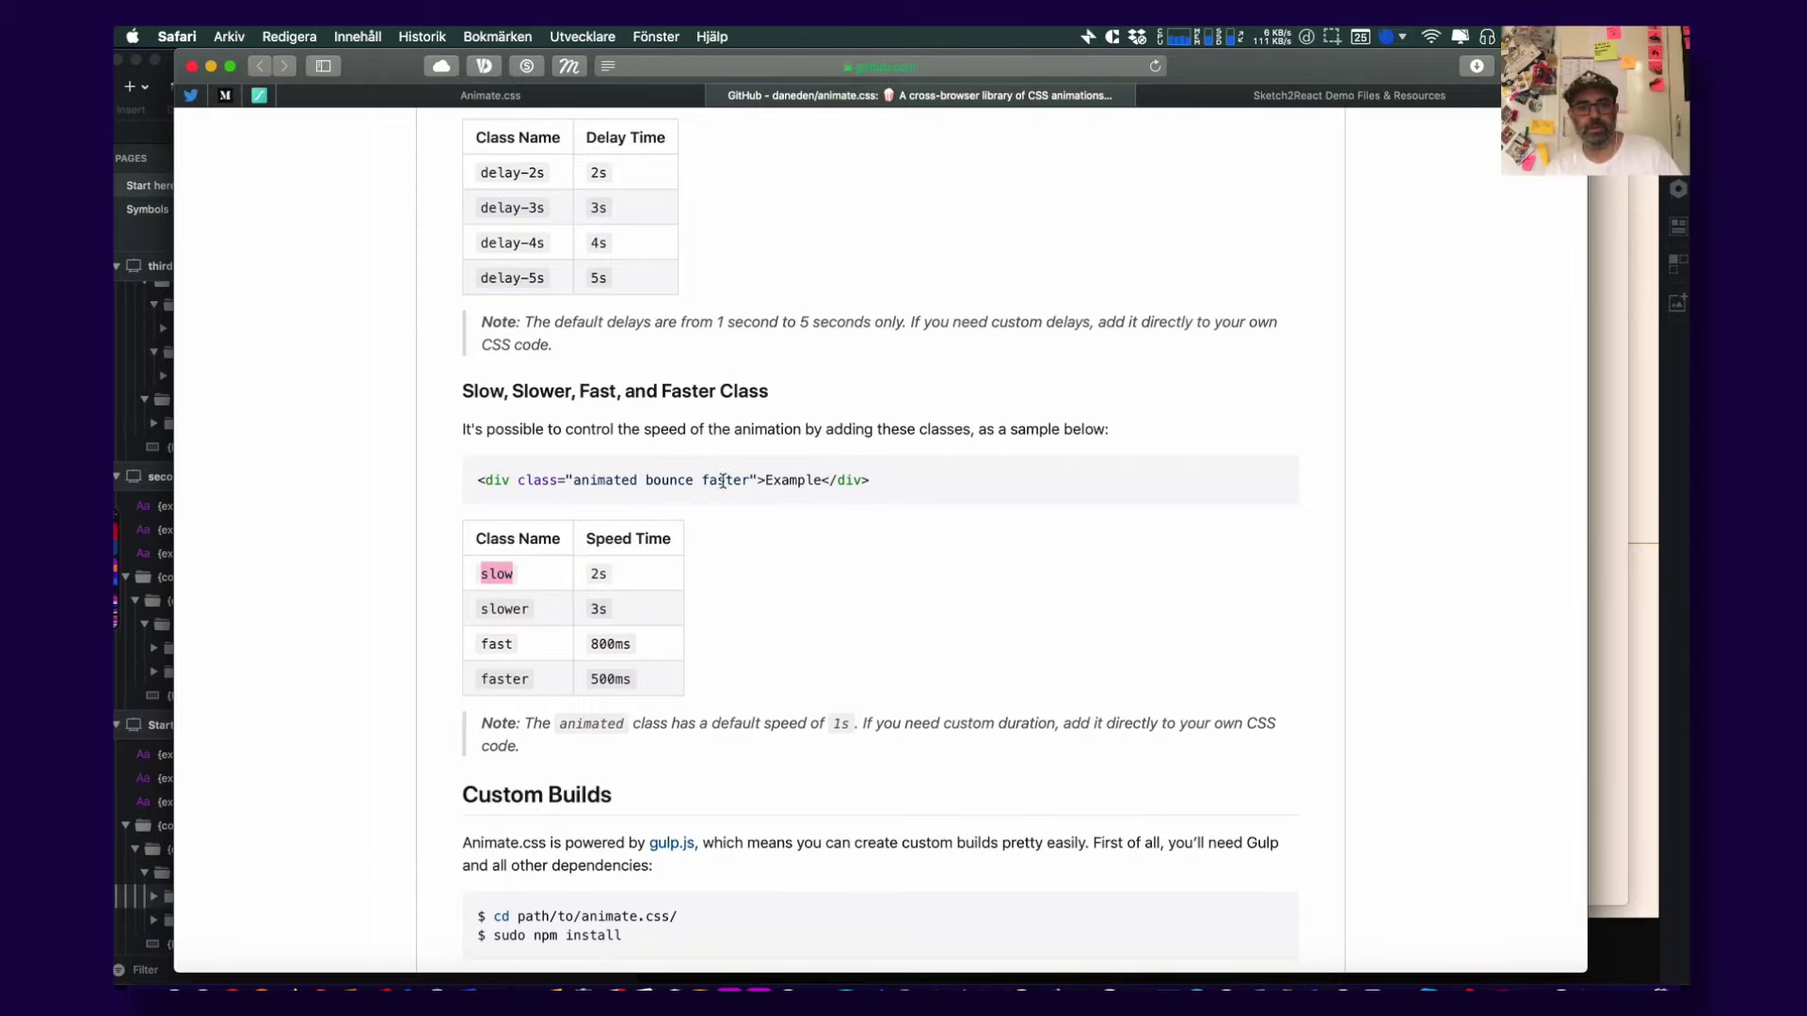
key("super+Tab")
key("super+Tab")
key("super+Tab")
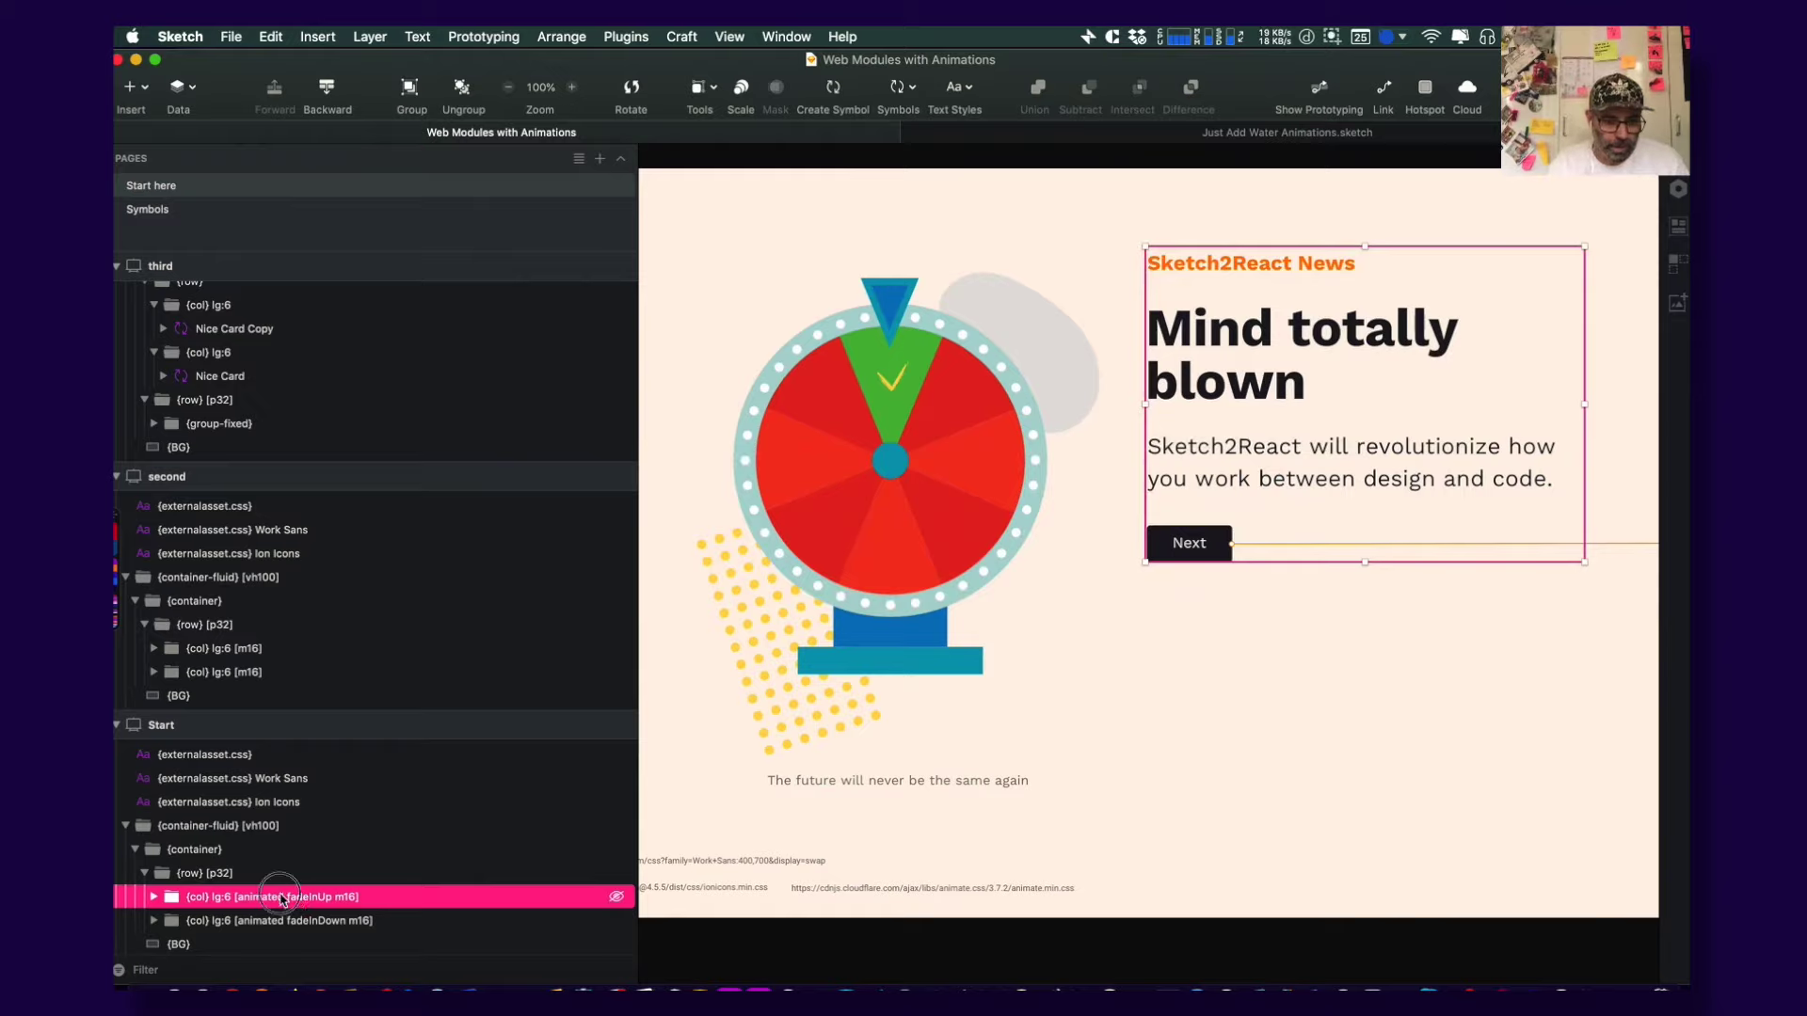
double_click(281, 897)
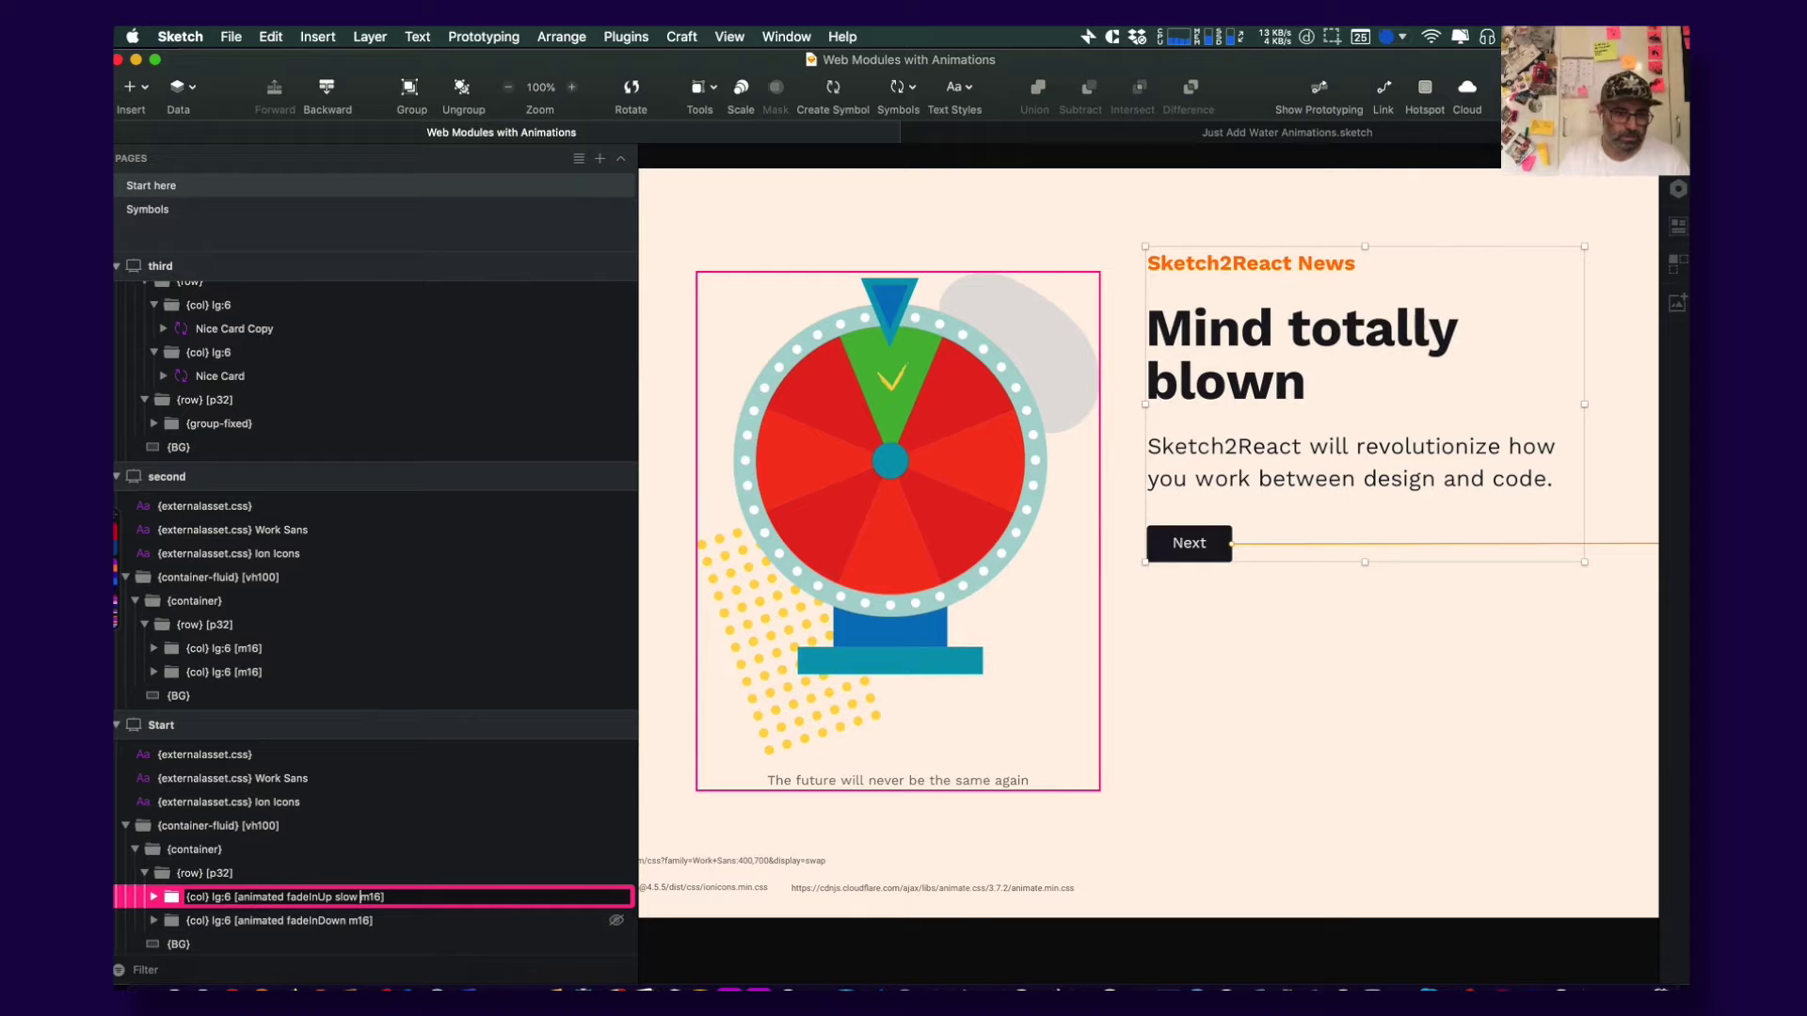
left_click(351, 923)
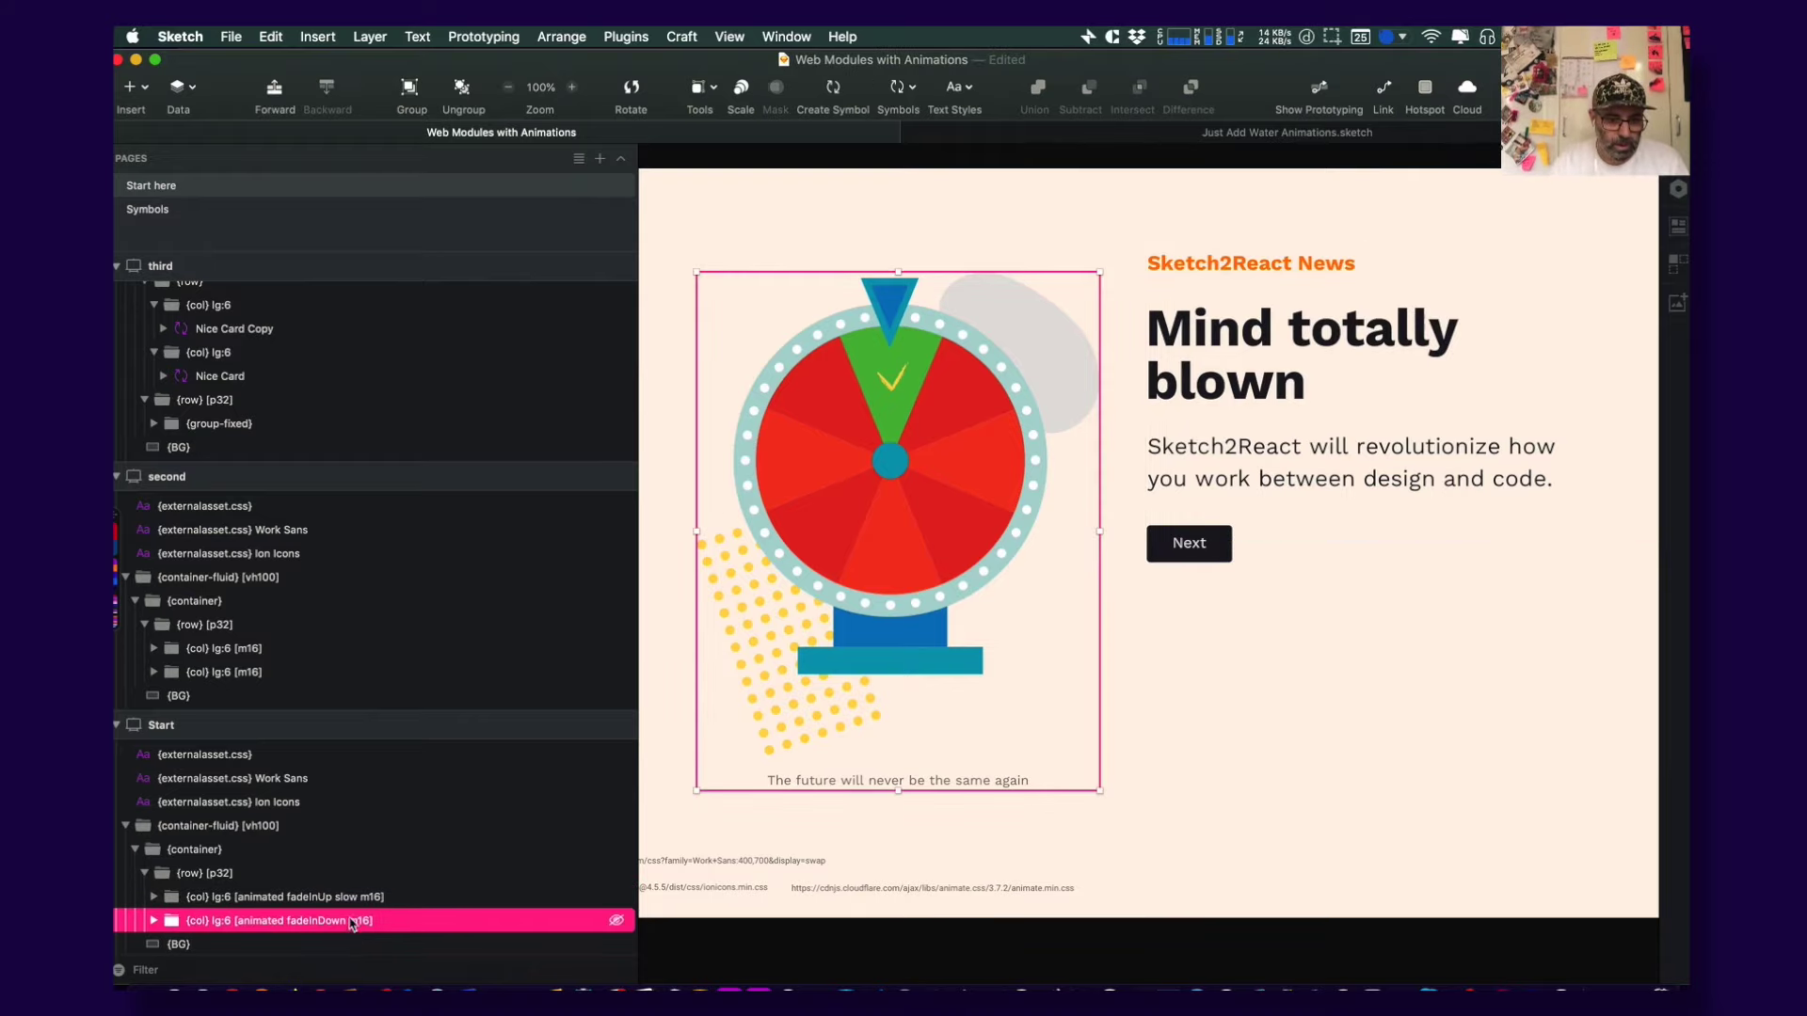
Recheck the slow class in the README, and add slow after fadeInDown in the wheel column's name in Sketch
key("super+Tab")
key("super+Tab")
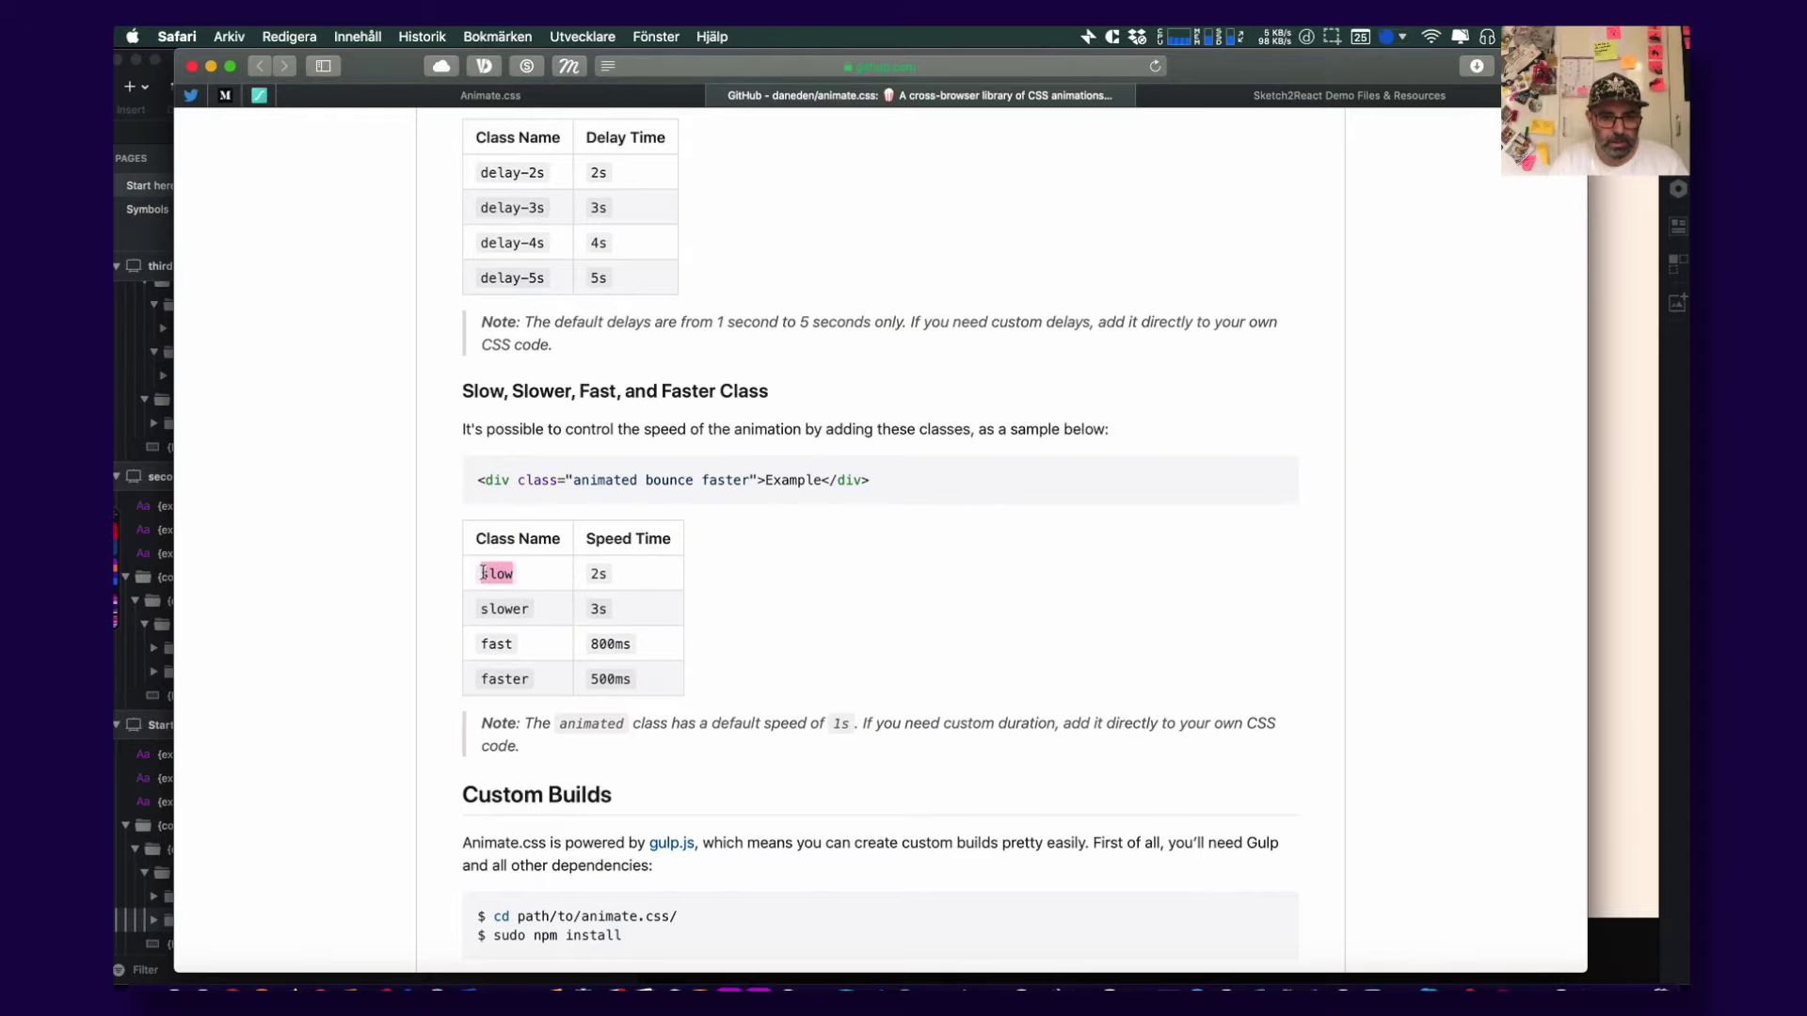
key("super+Tab")
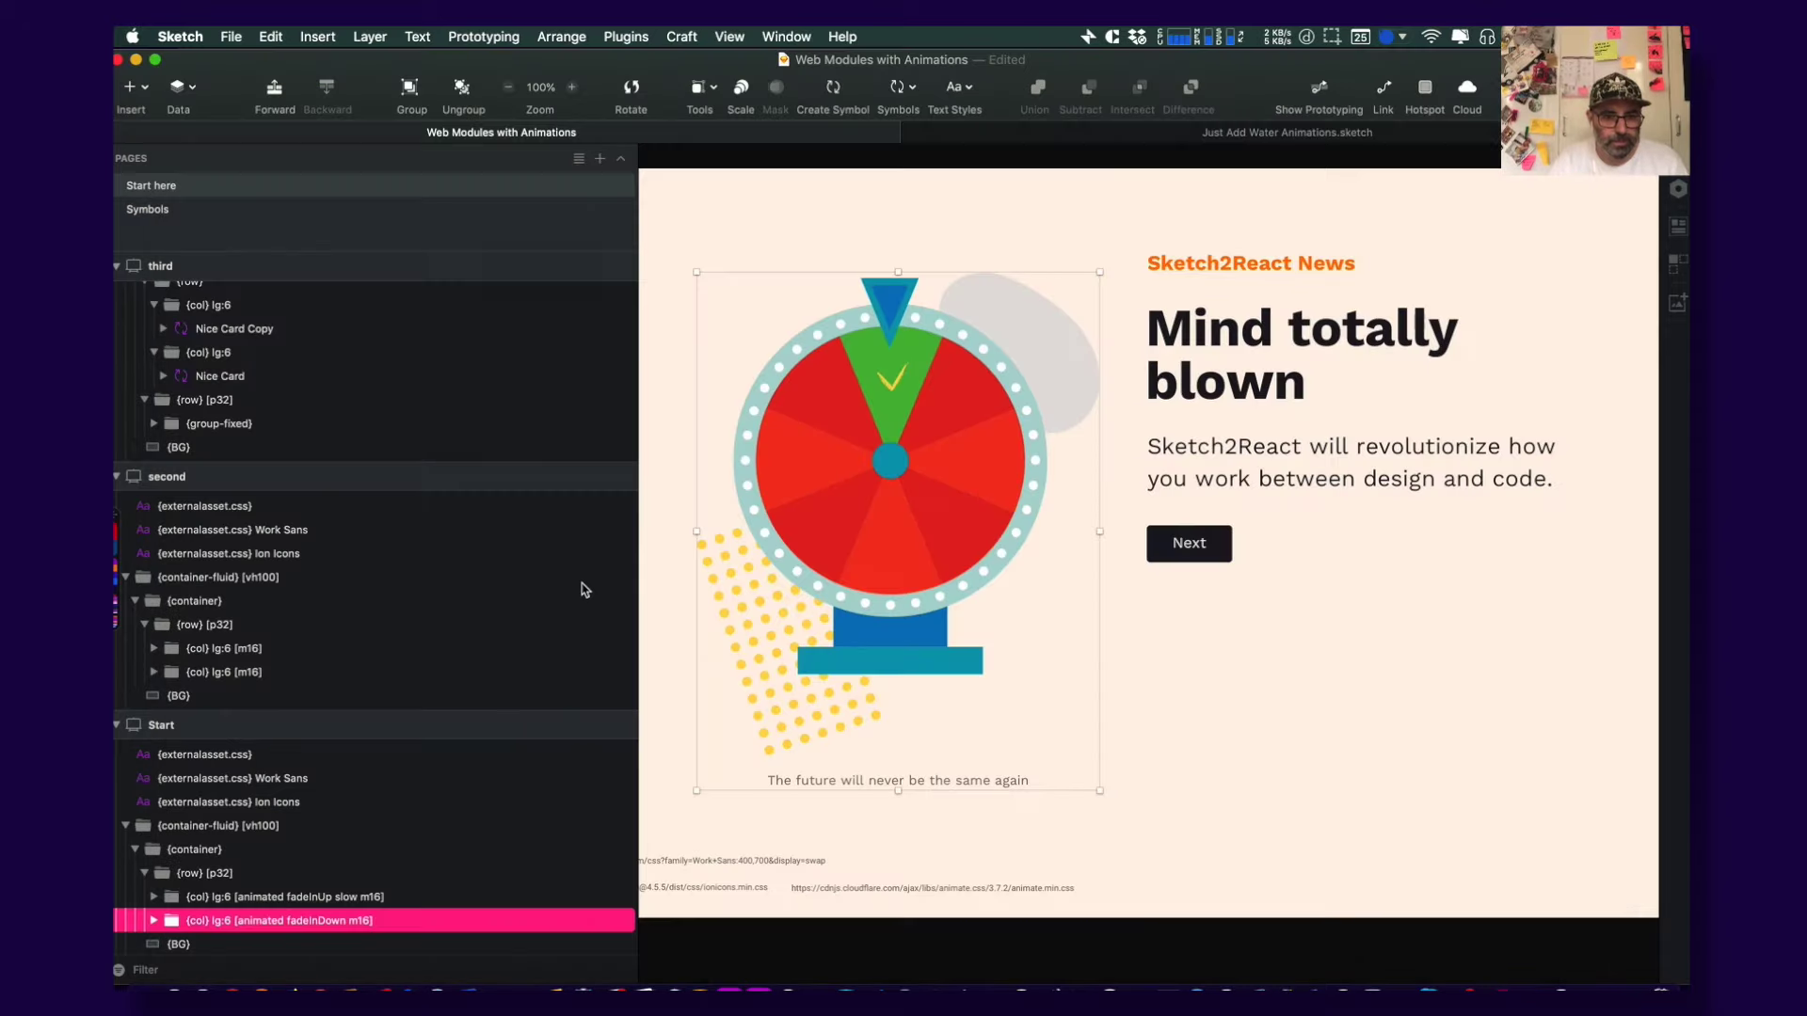
double_click(350, 922)
left_click(349, 922)
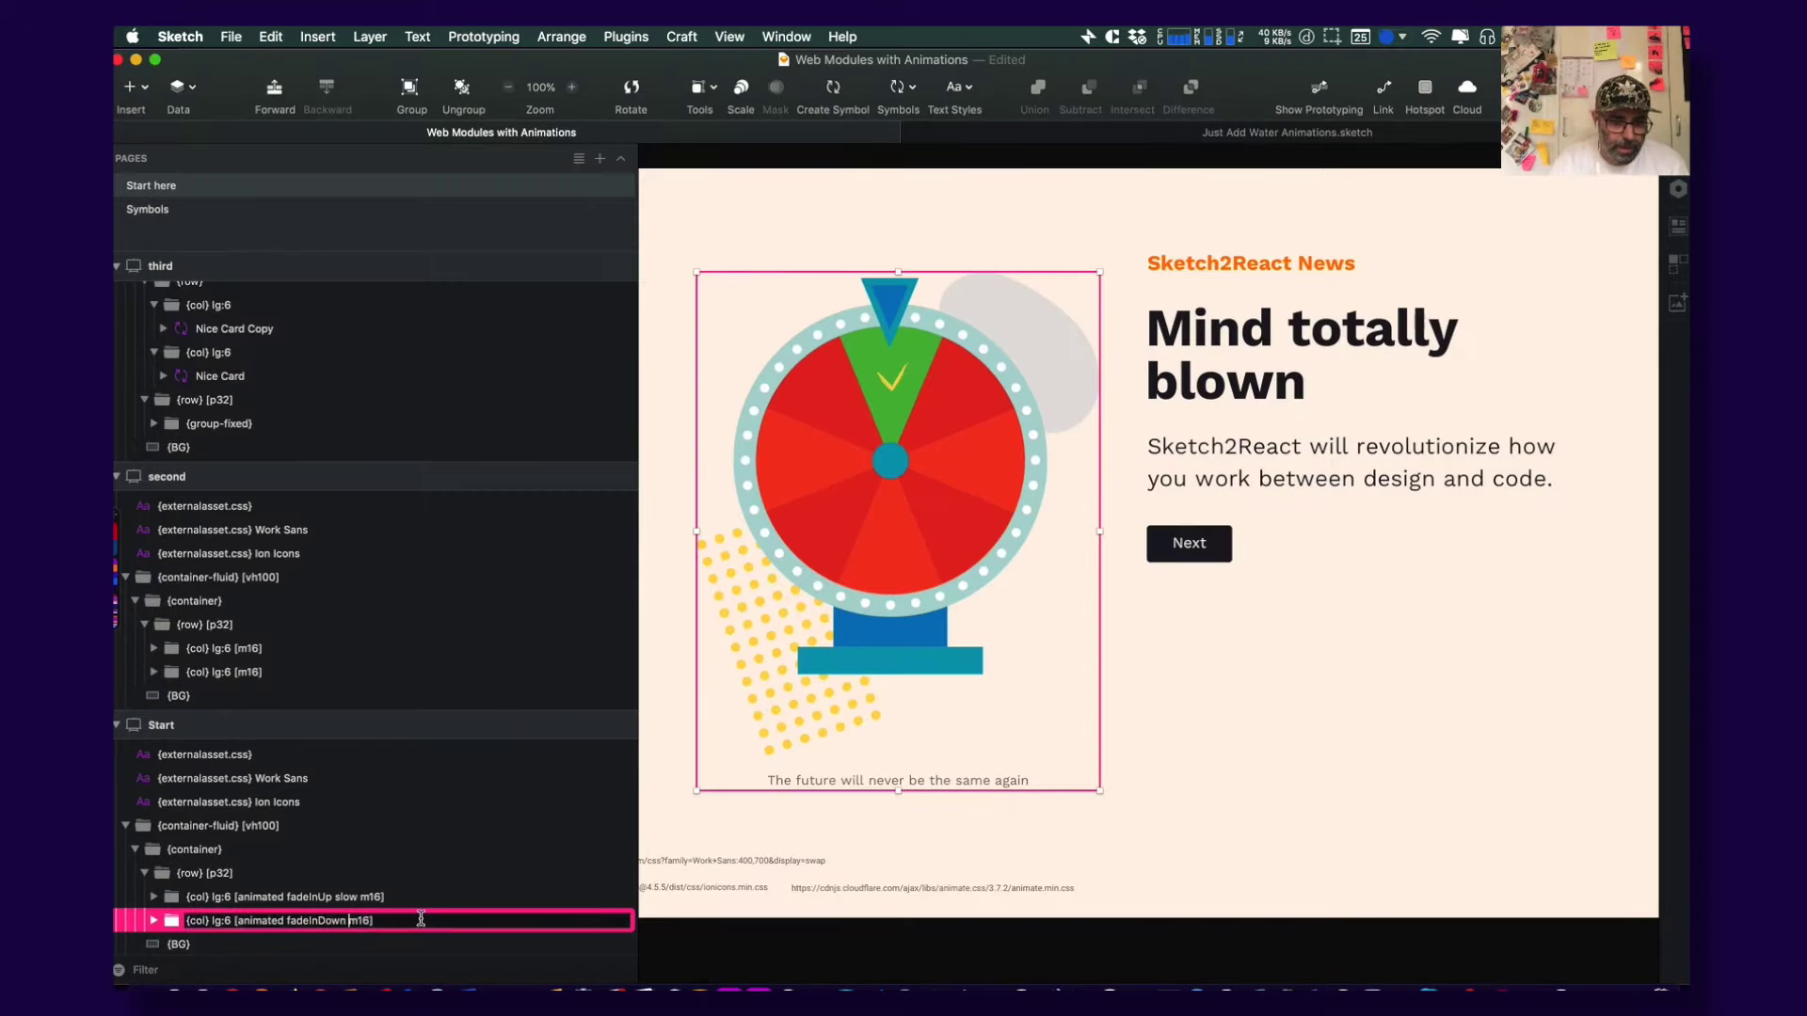
key("Return")
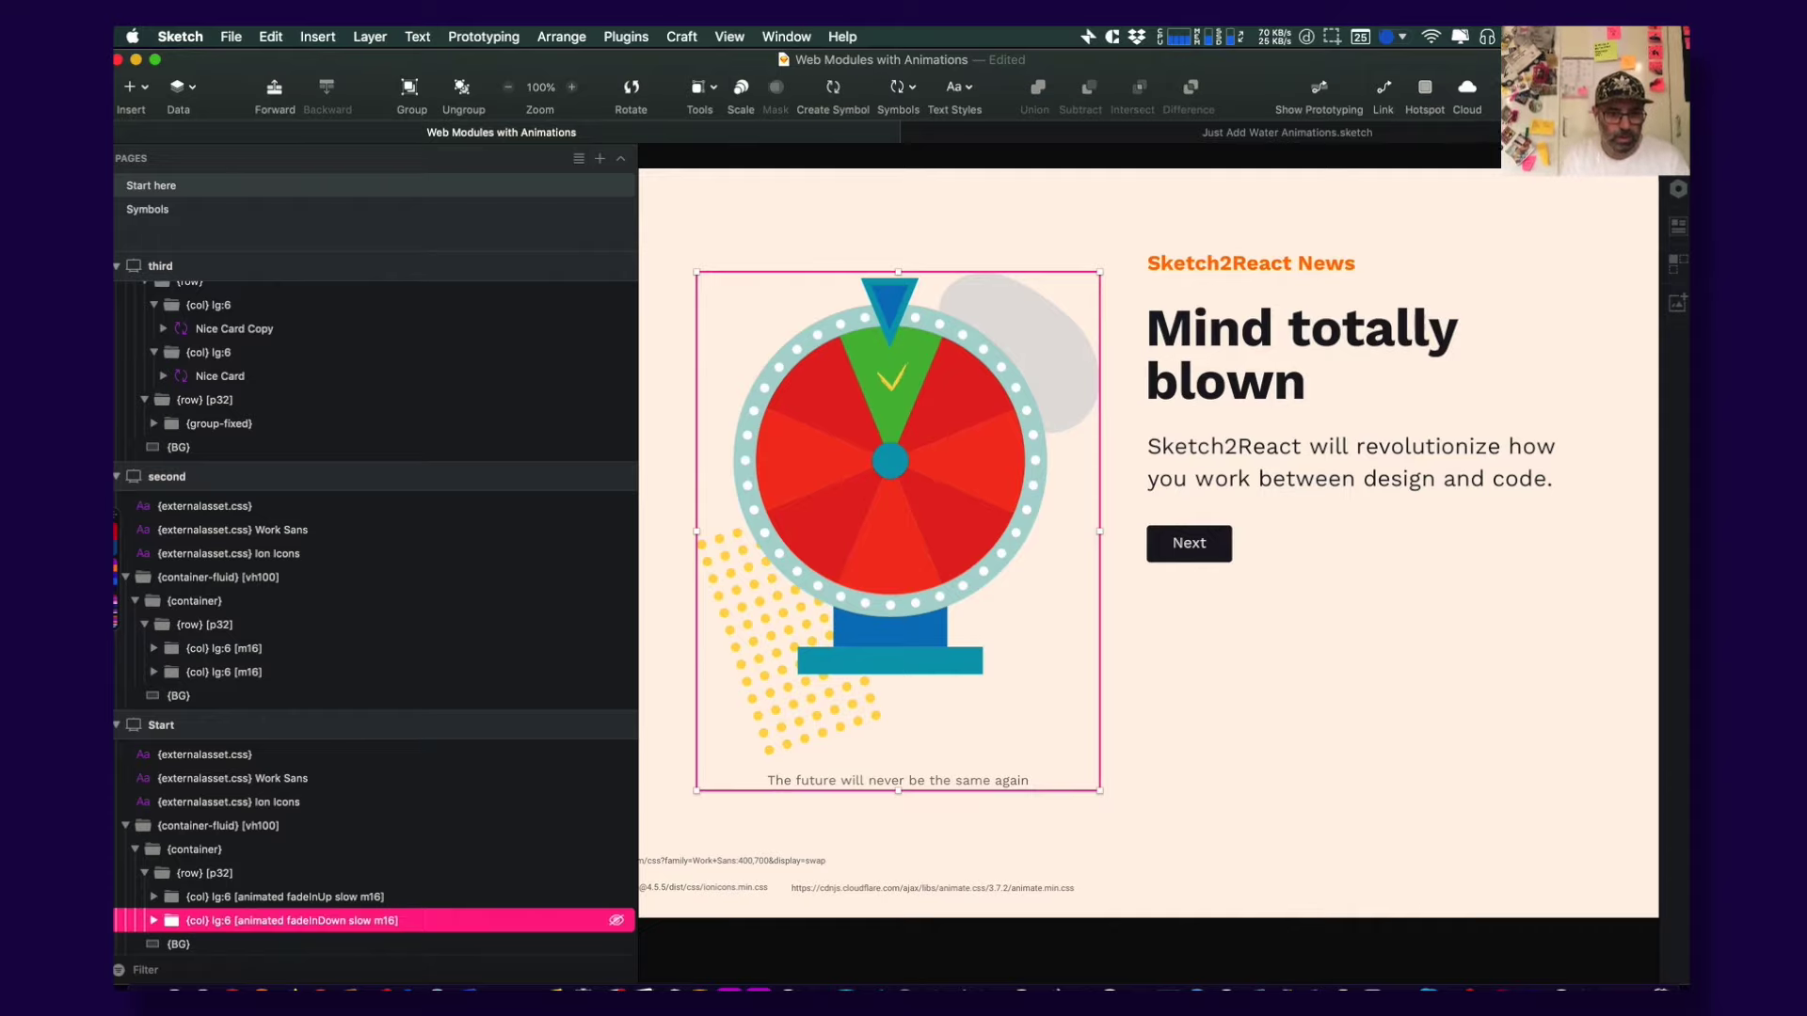
Switch to the Sketch2React Code App and preview the slowed Start animations by going through all artboards back to the beginning
key("super+Tab")
key("super+Tab")
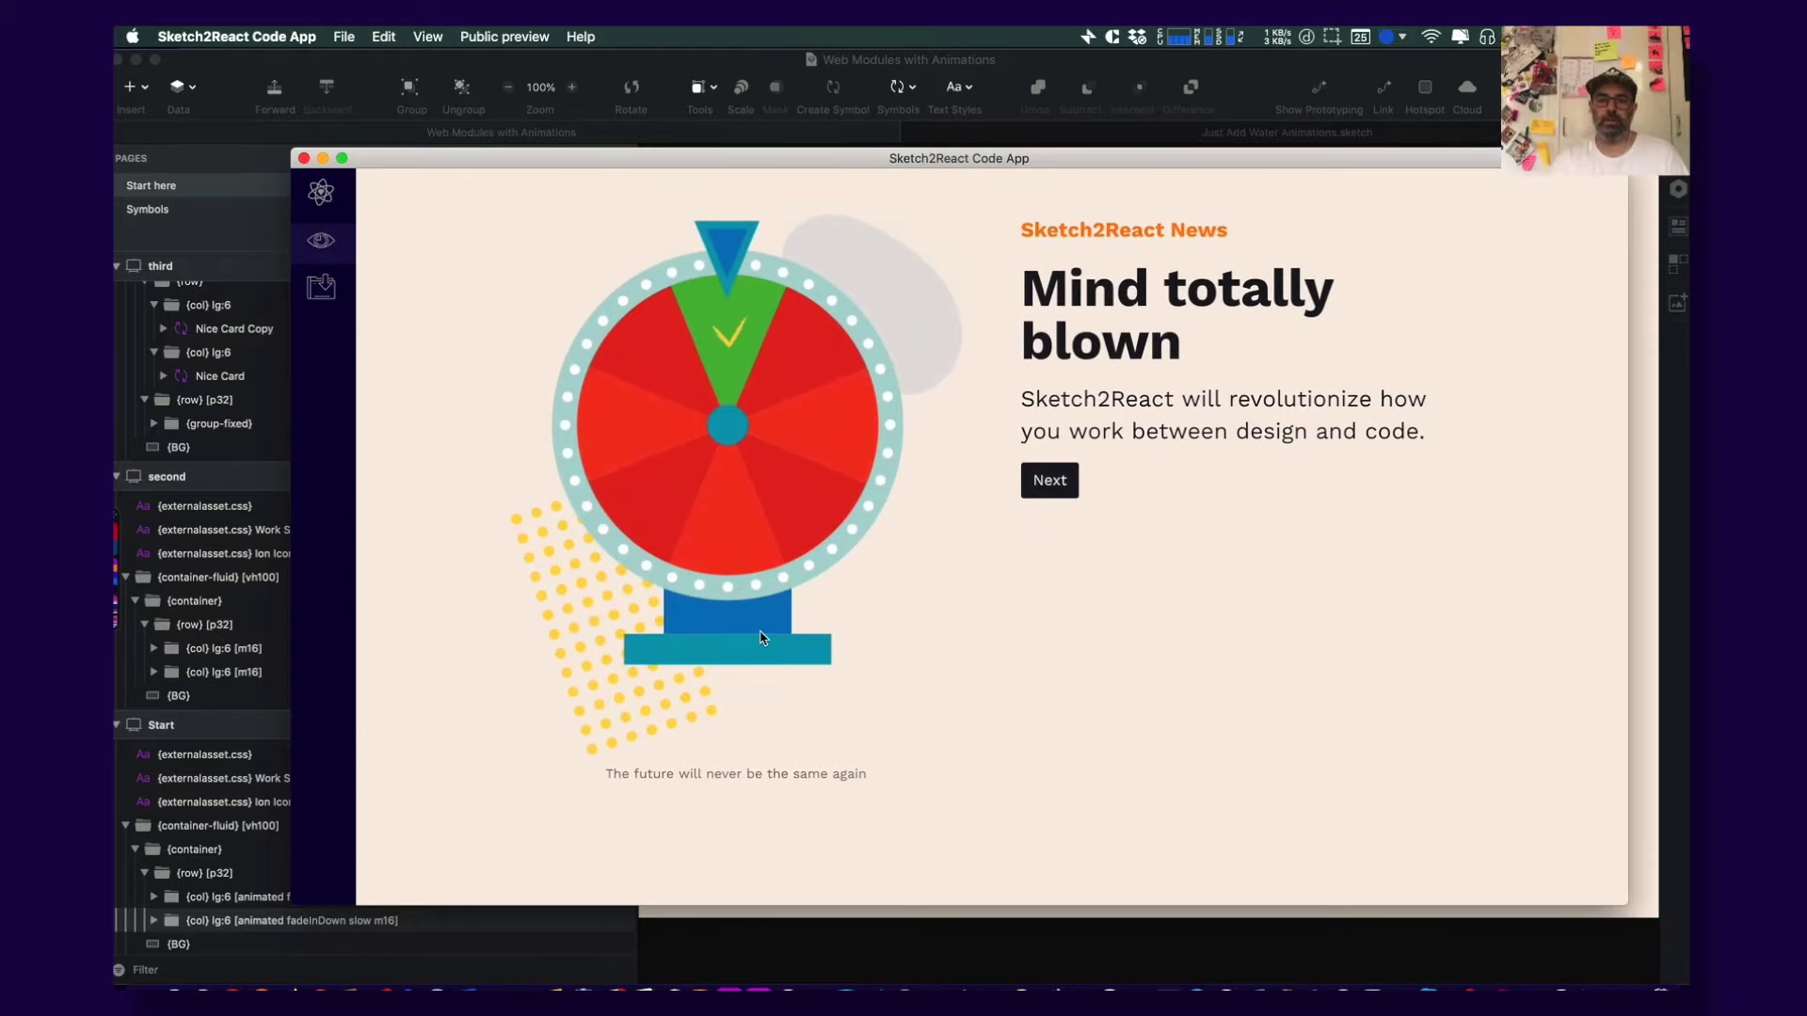
left_click(1049, 480)
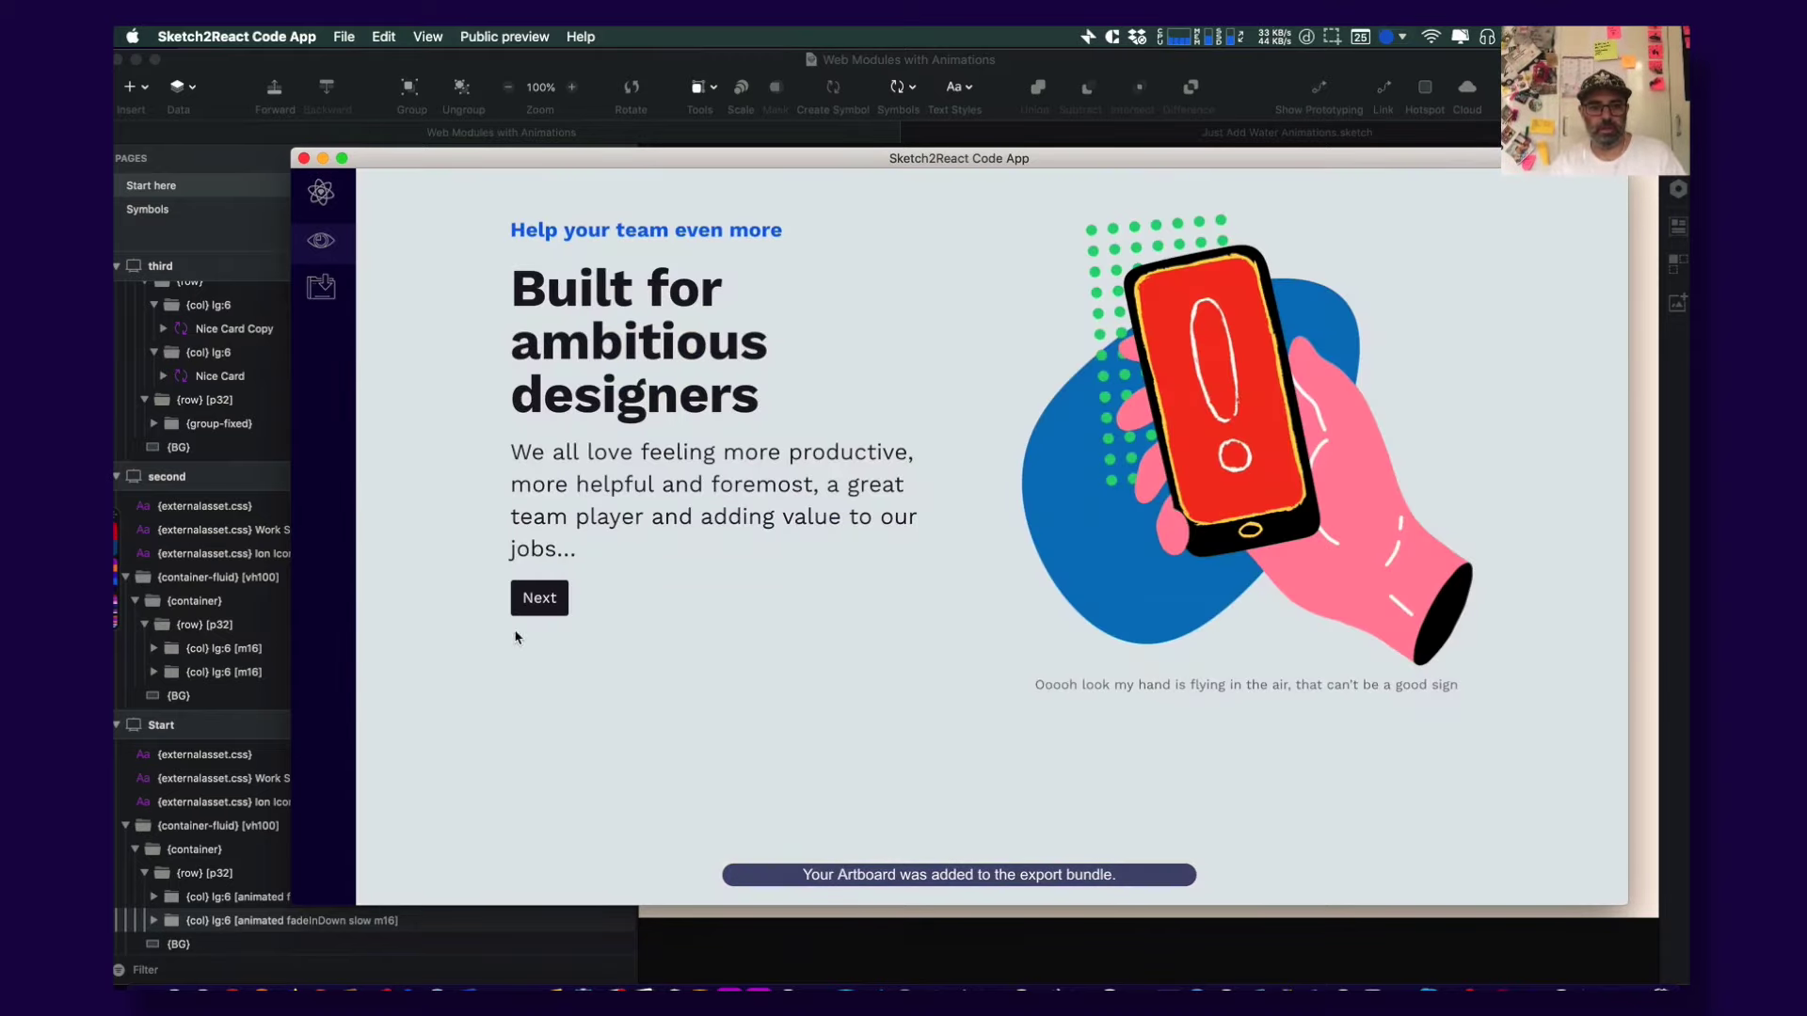
left_click(538, 601)
left_click(595, 809)
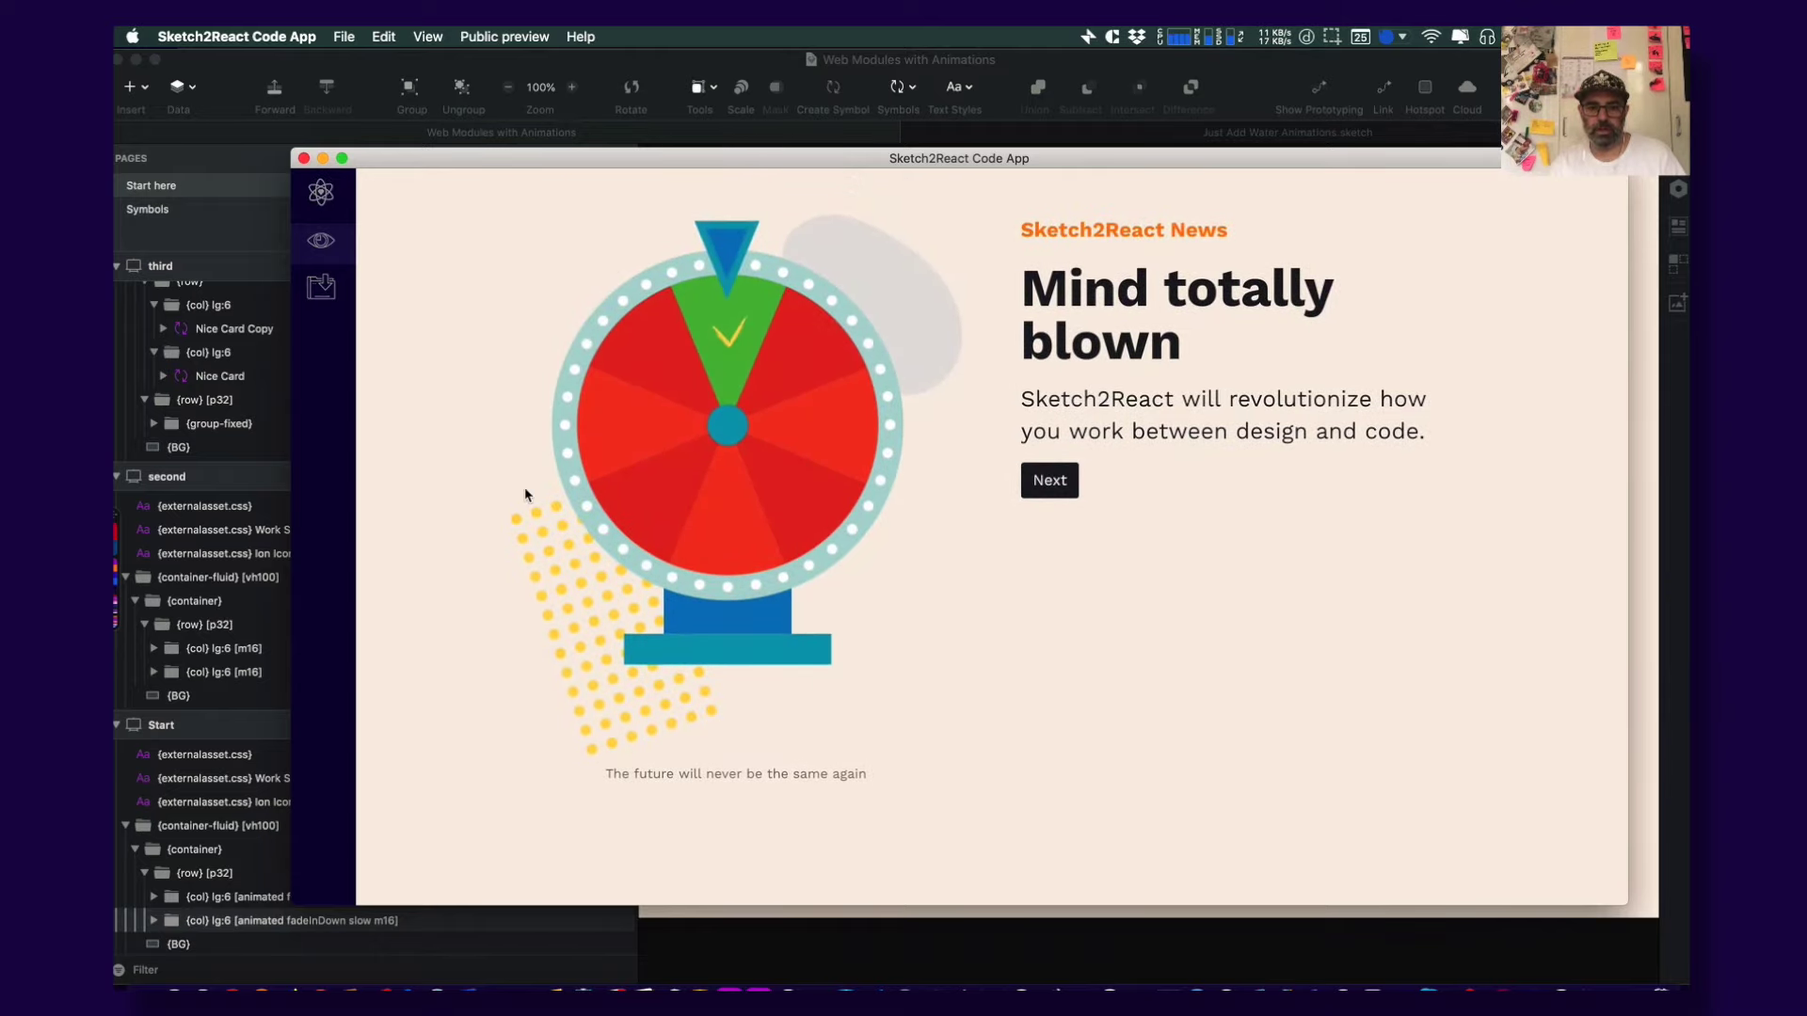
Run through the artboard preview two more times, restarting from the beginning to watch the Start columns' slow fades
left_click_drag(616, 160, 614, 165)
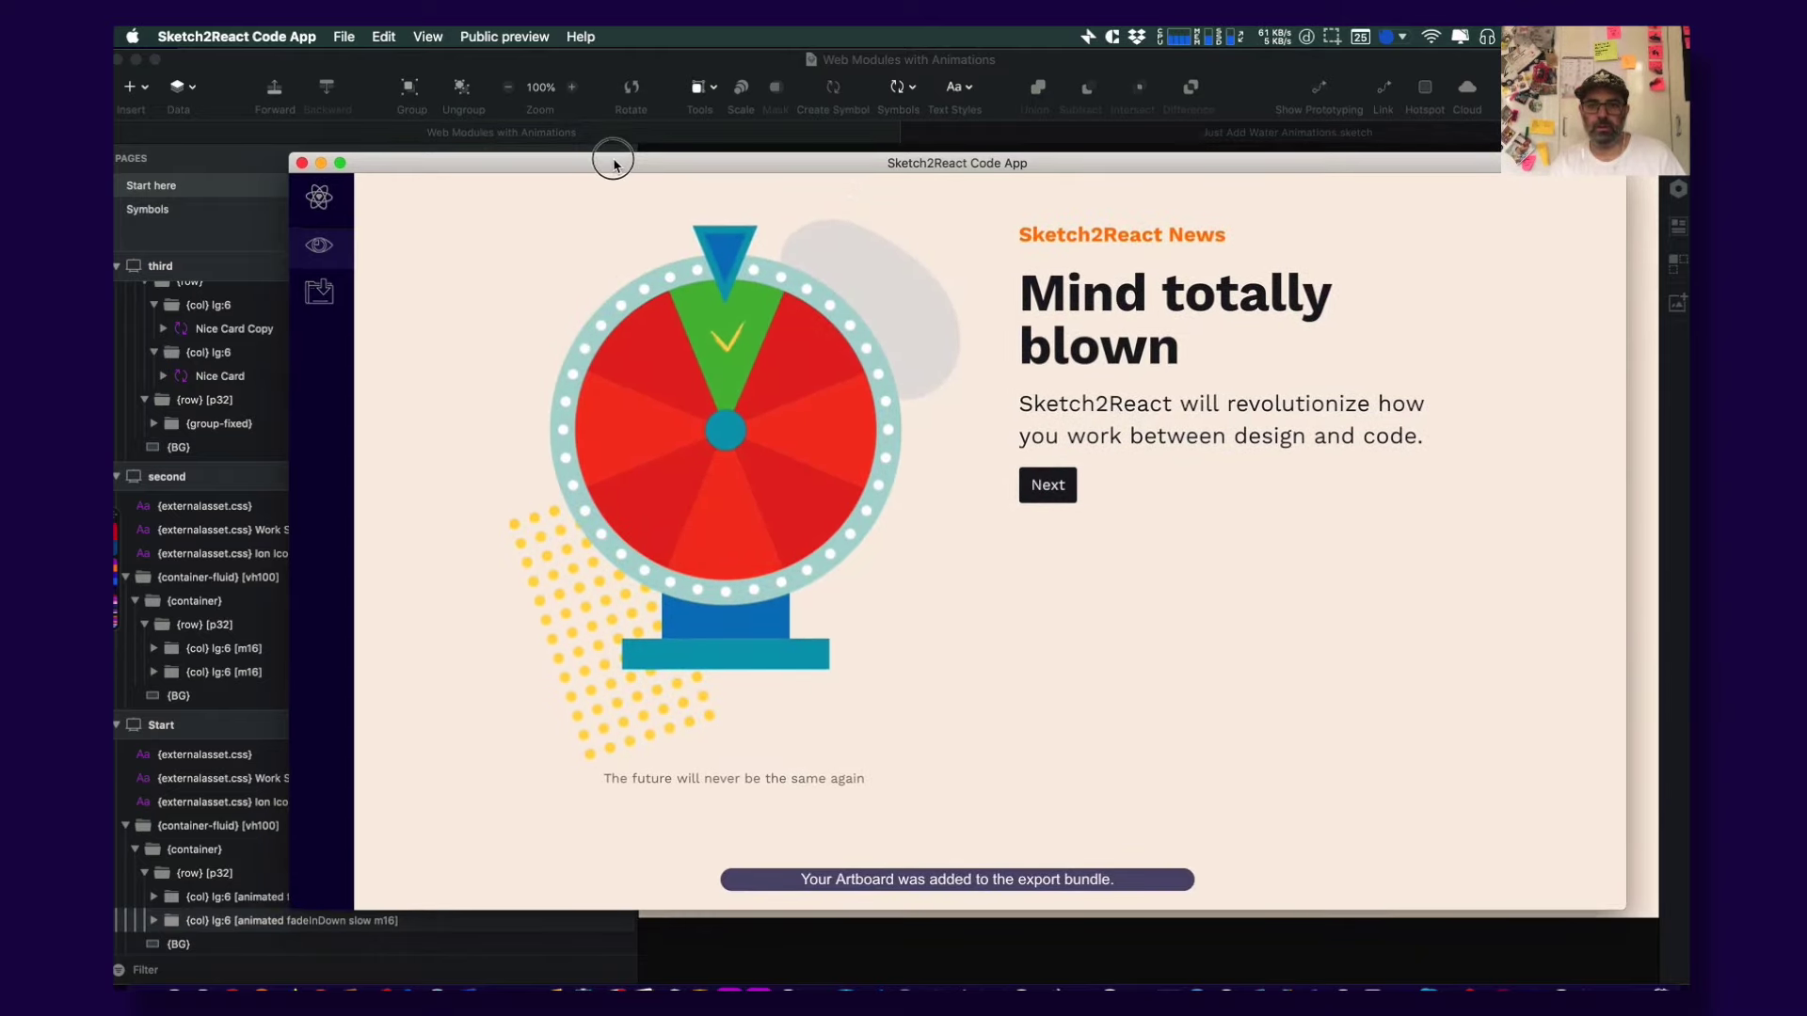
left_click(1049, 488)
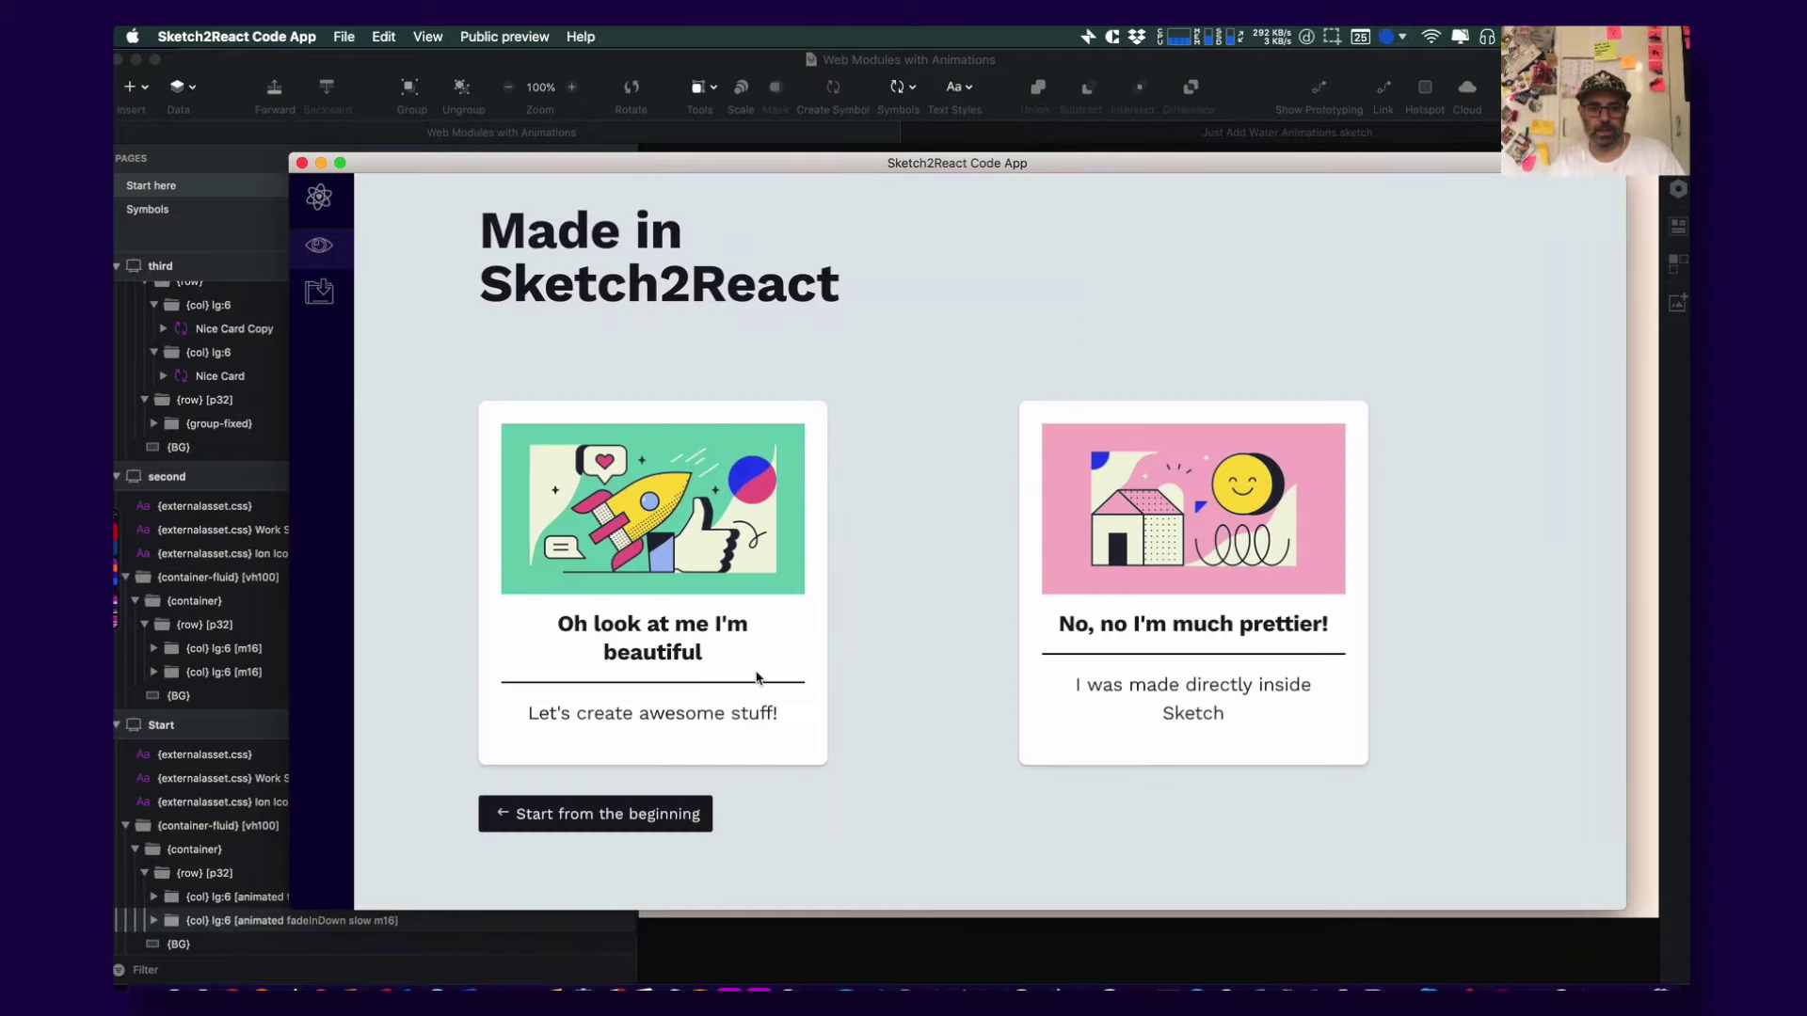
left_click(659, 811)
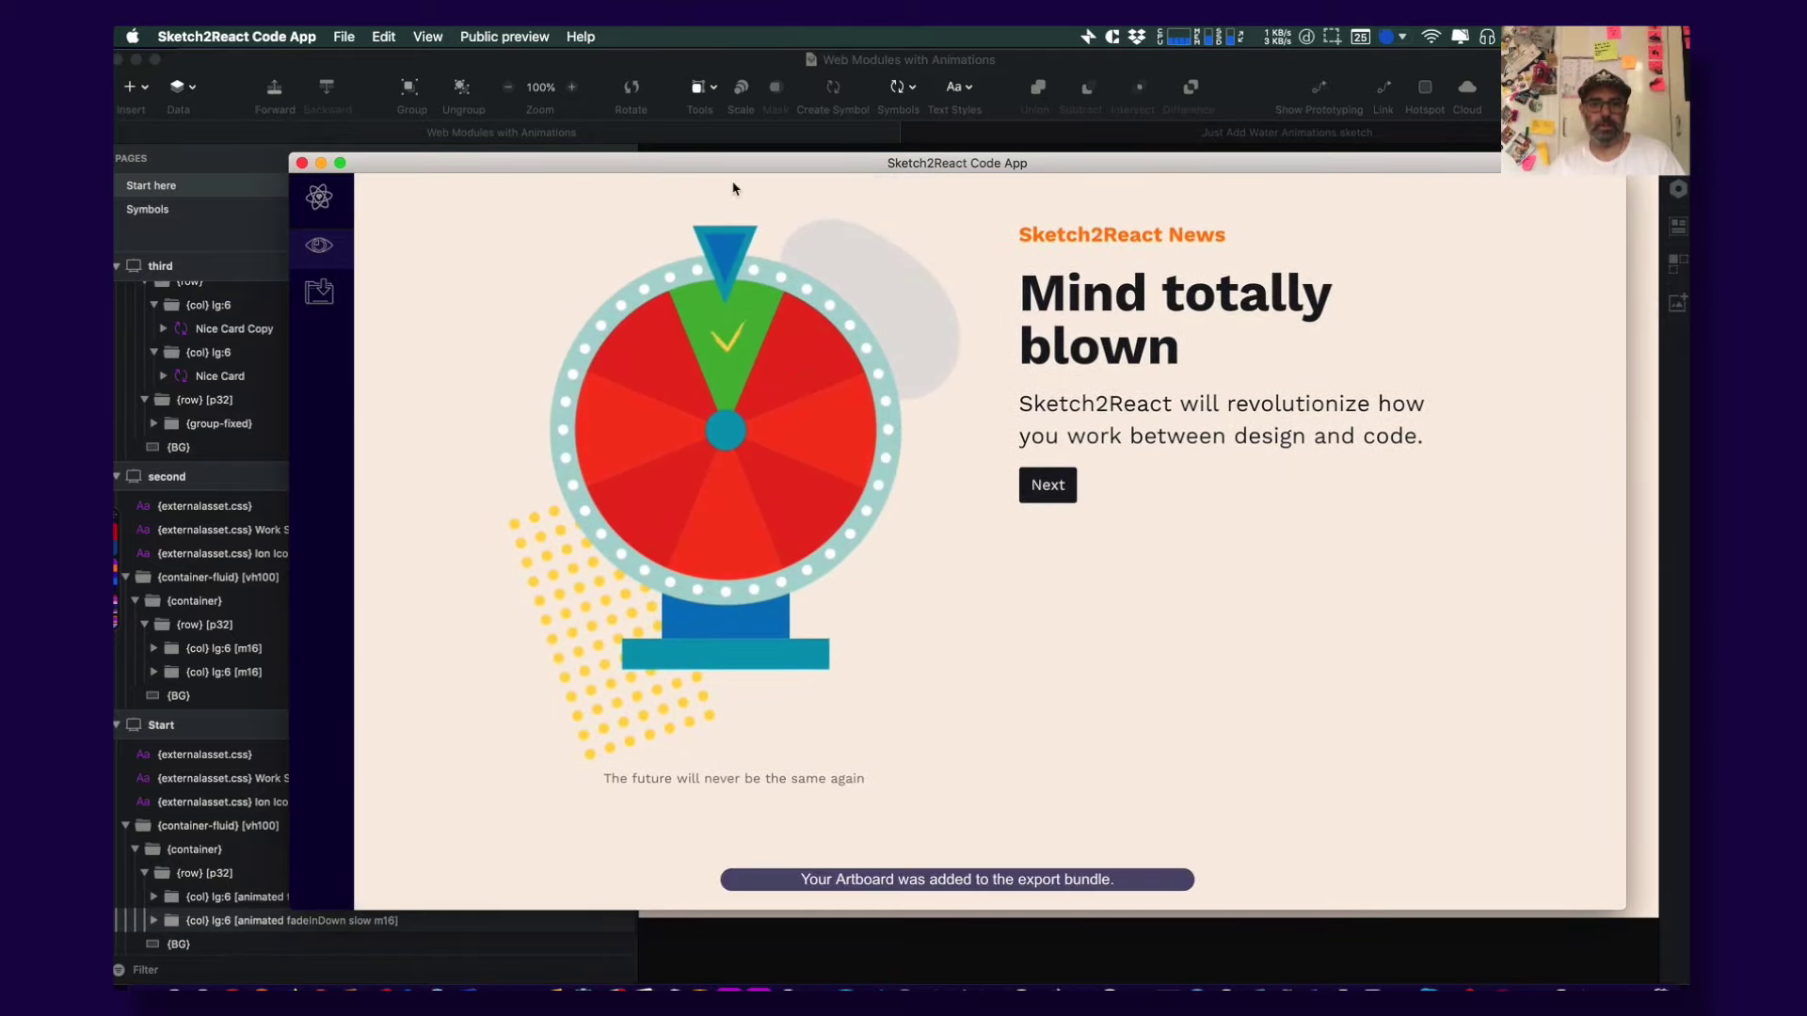
left_click_drag(712, 162, 714, 170)
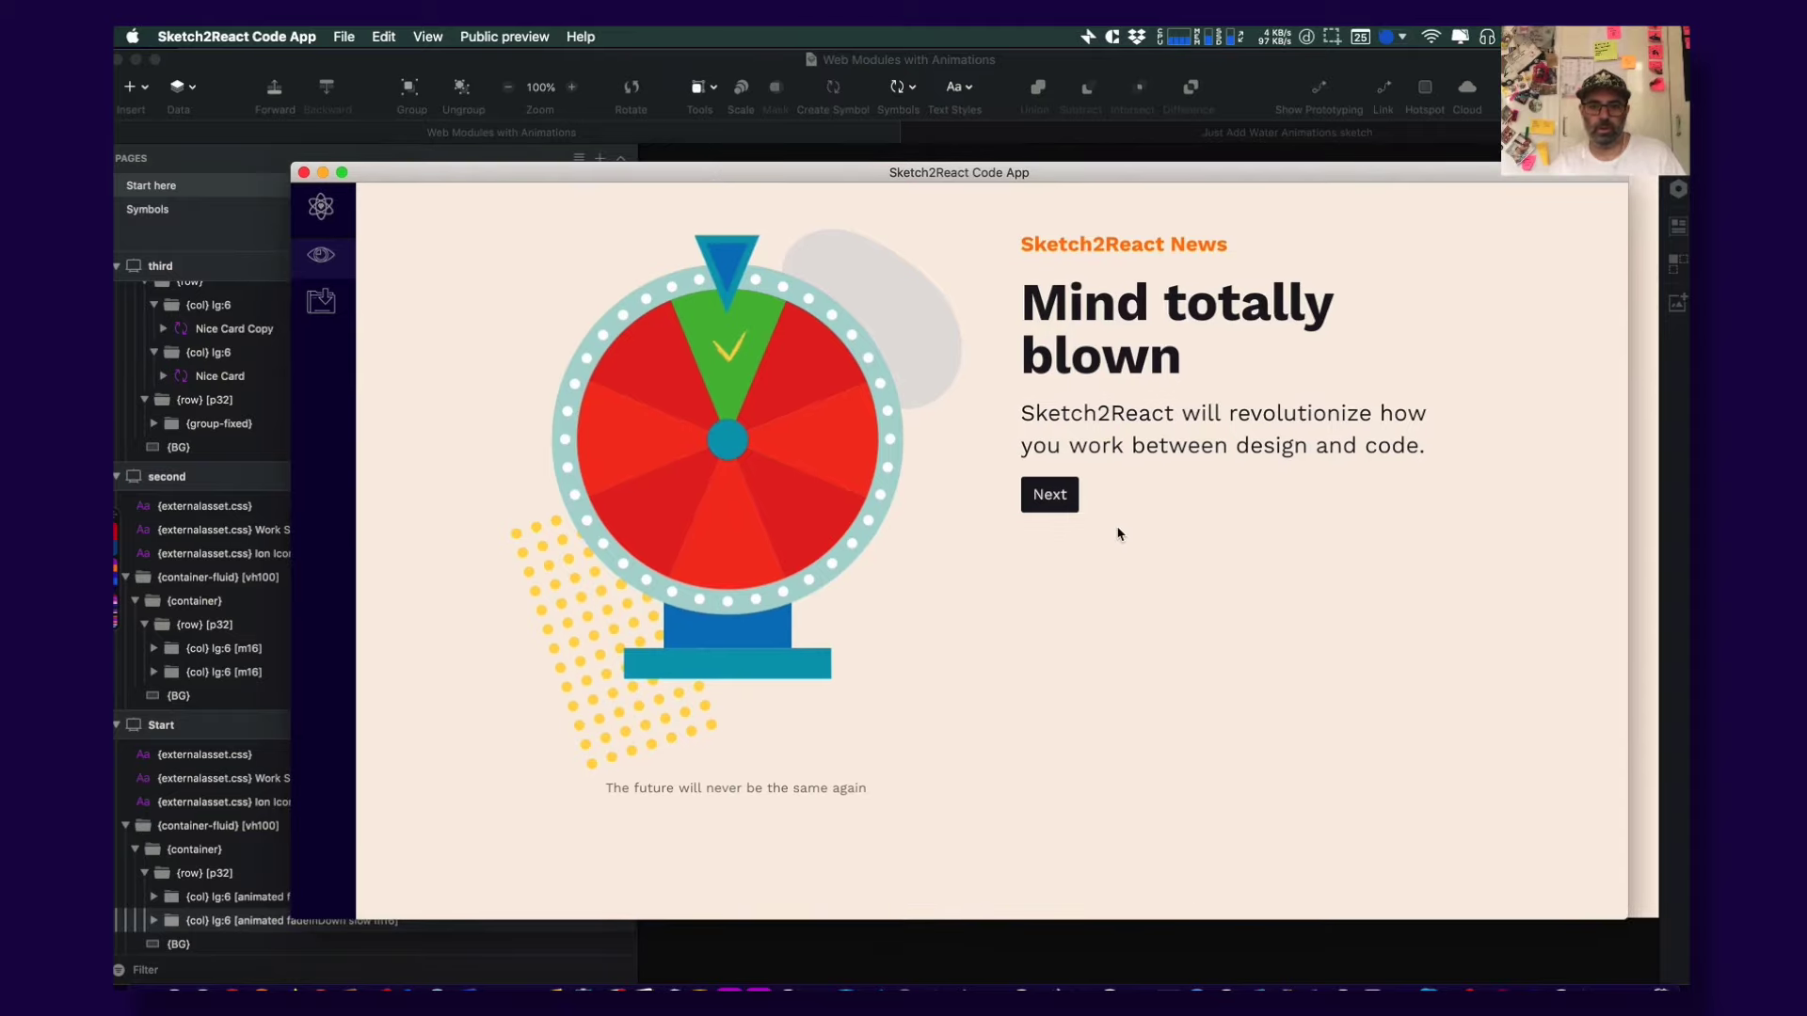
left_click(1053, 496)
left_click(552, 624)
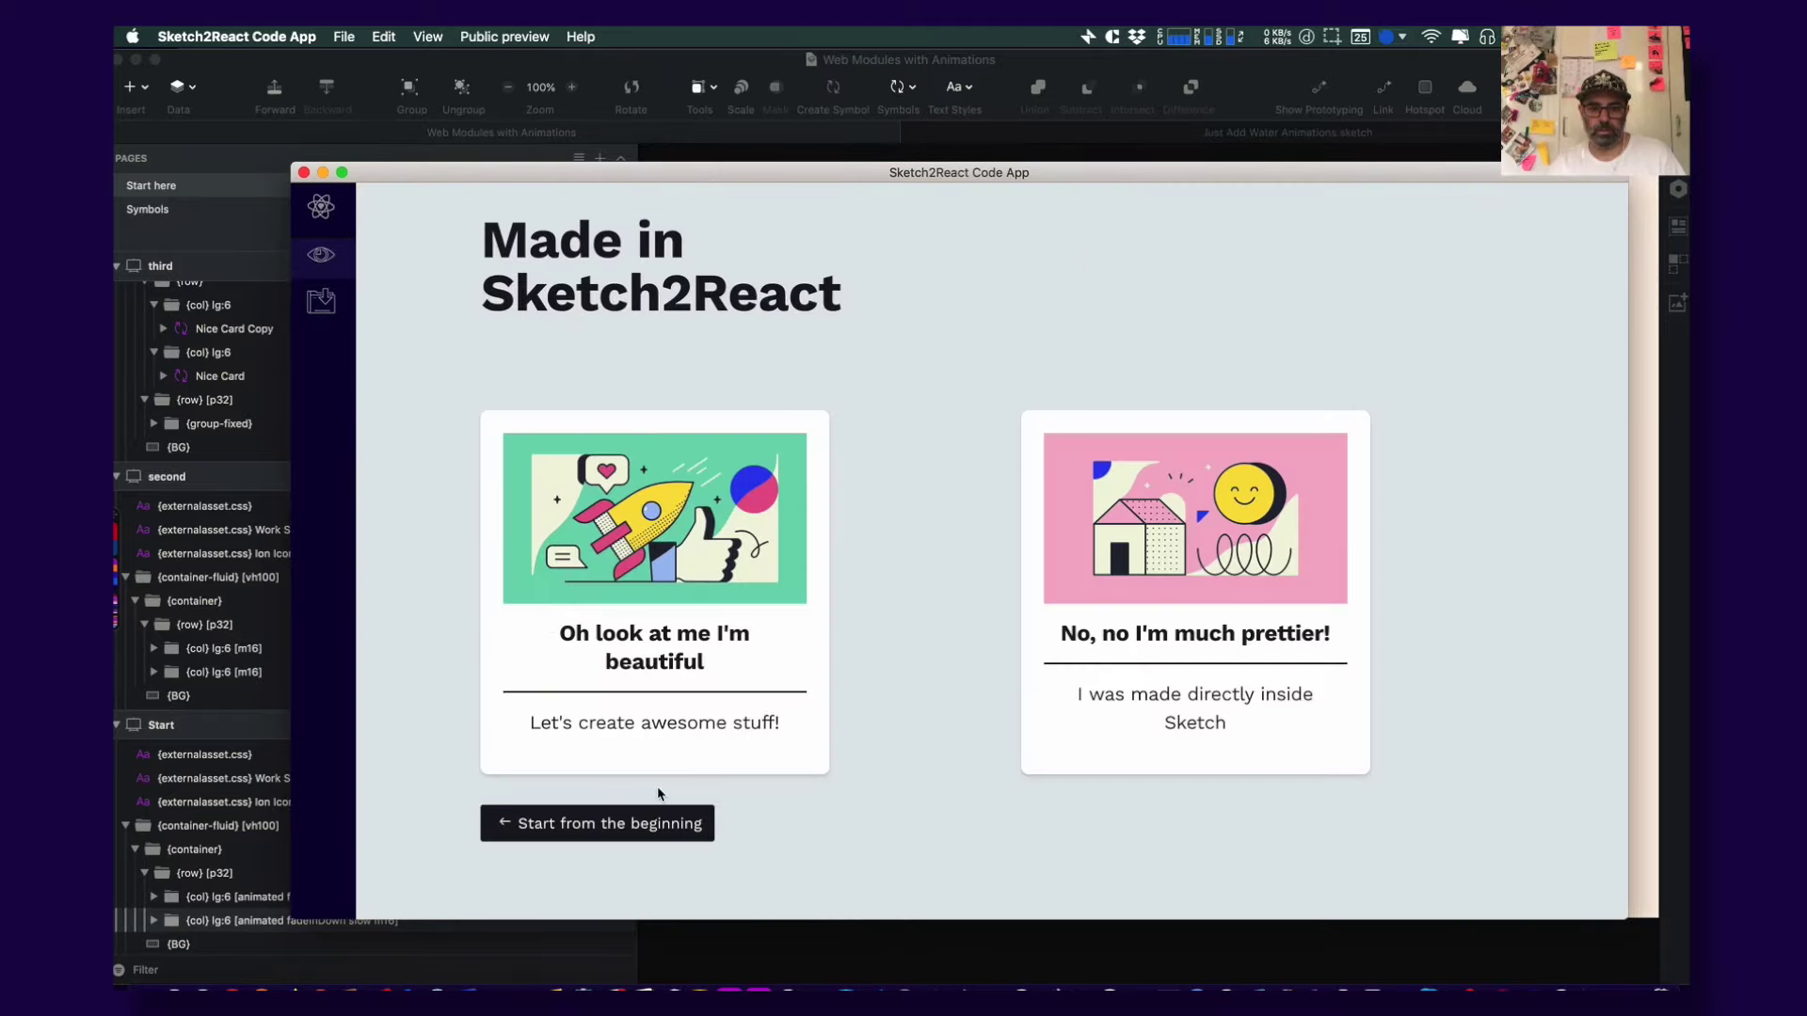
left_click(537, 822)
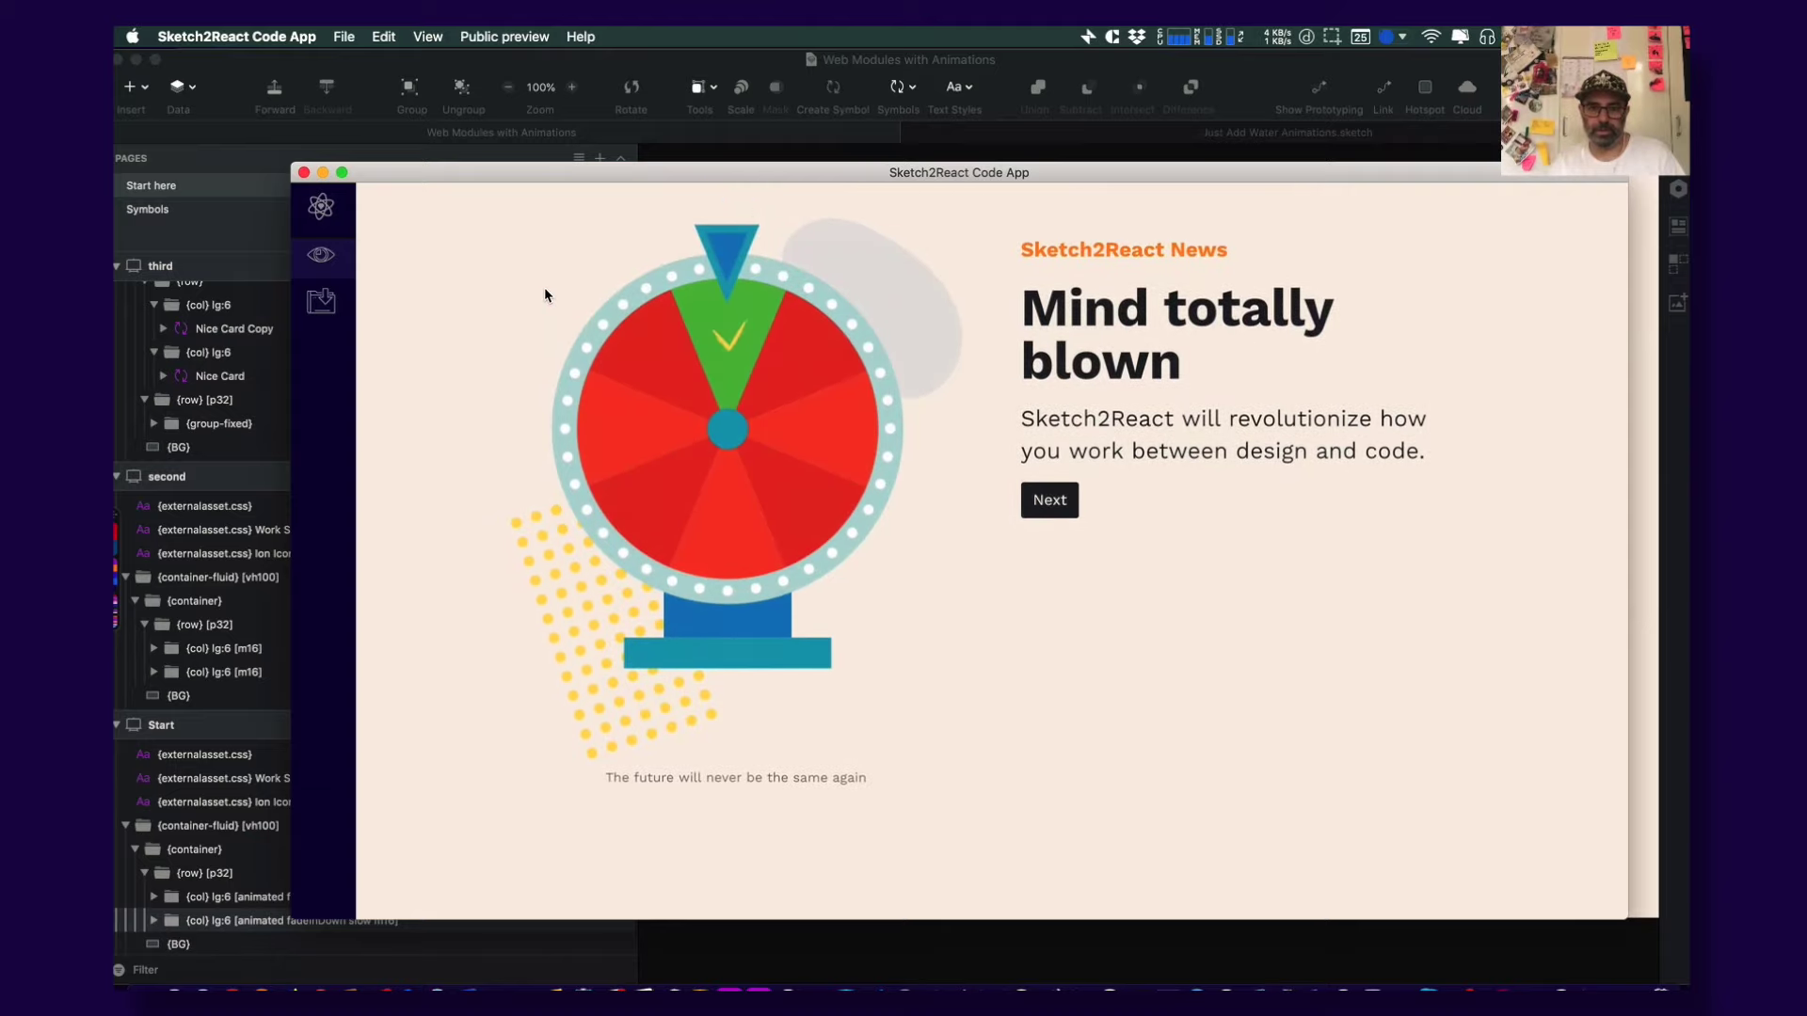
left_click_drag(635, 175, 637, 178)
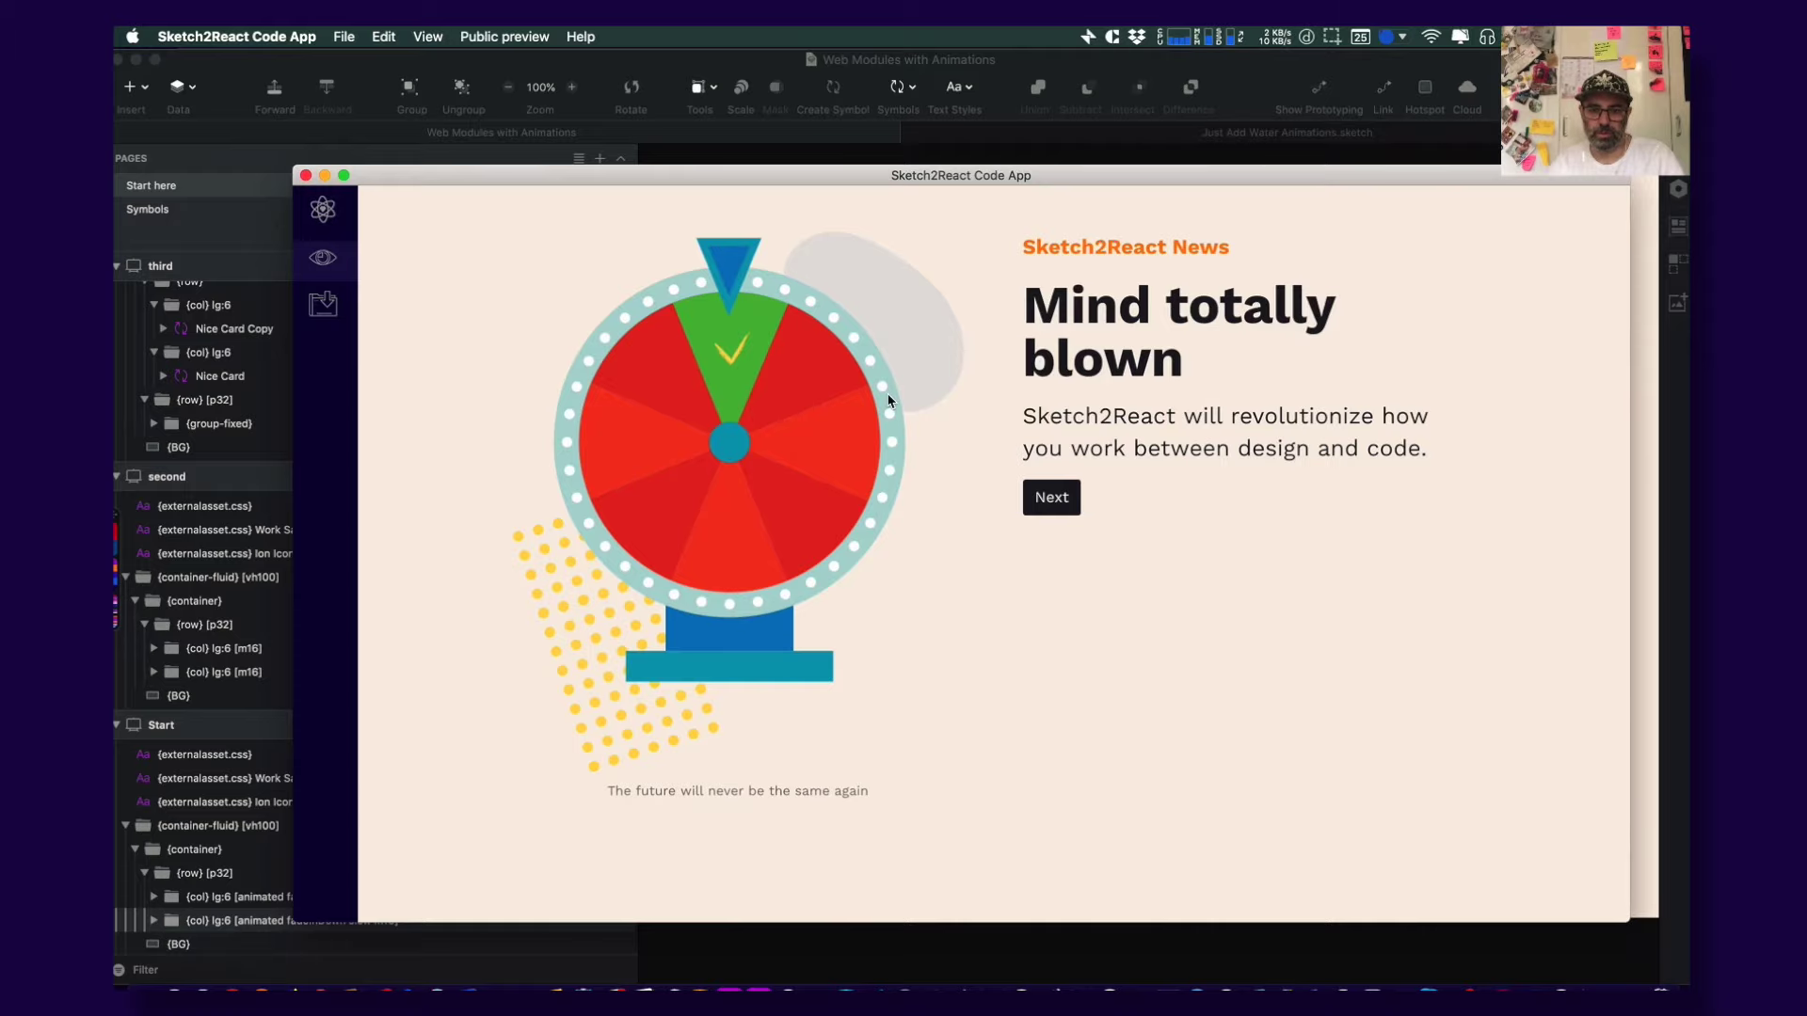
Switch to Safari and look up the Delay Class table in the Animate.css README
key("super+Tab")
key("super+Tab")
key("super+Tab")
scroll(659, 536, "down", 5)
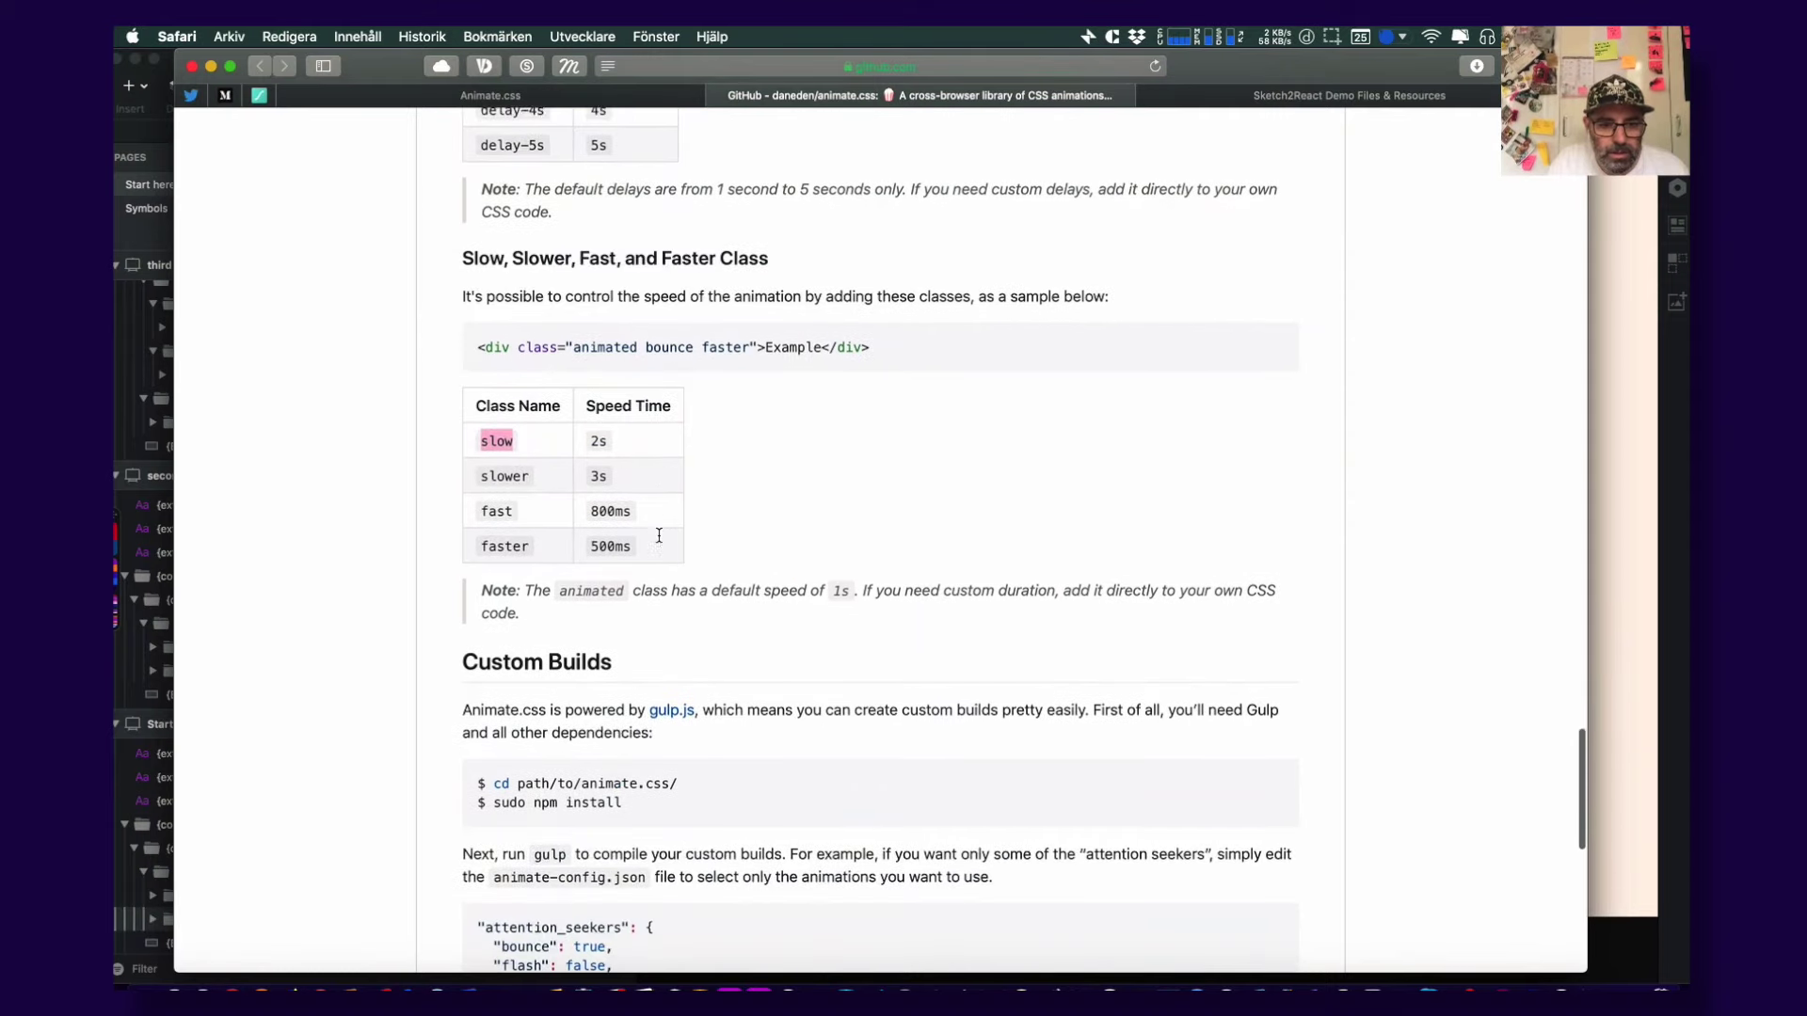
scroll(661, 541, "up", 8)
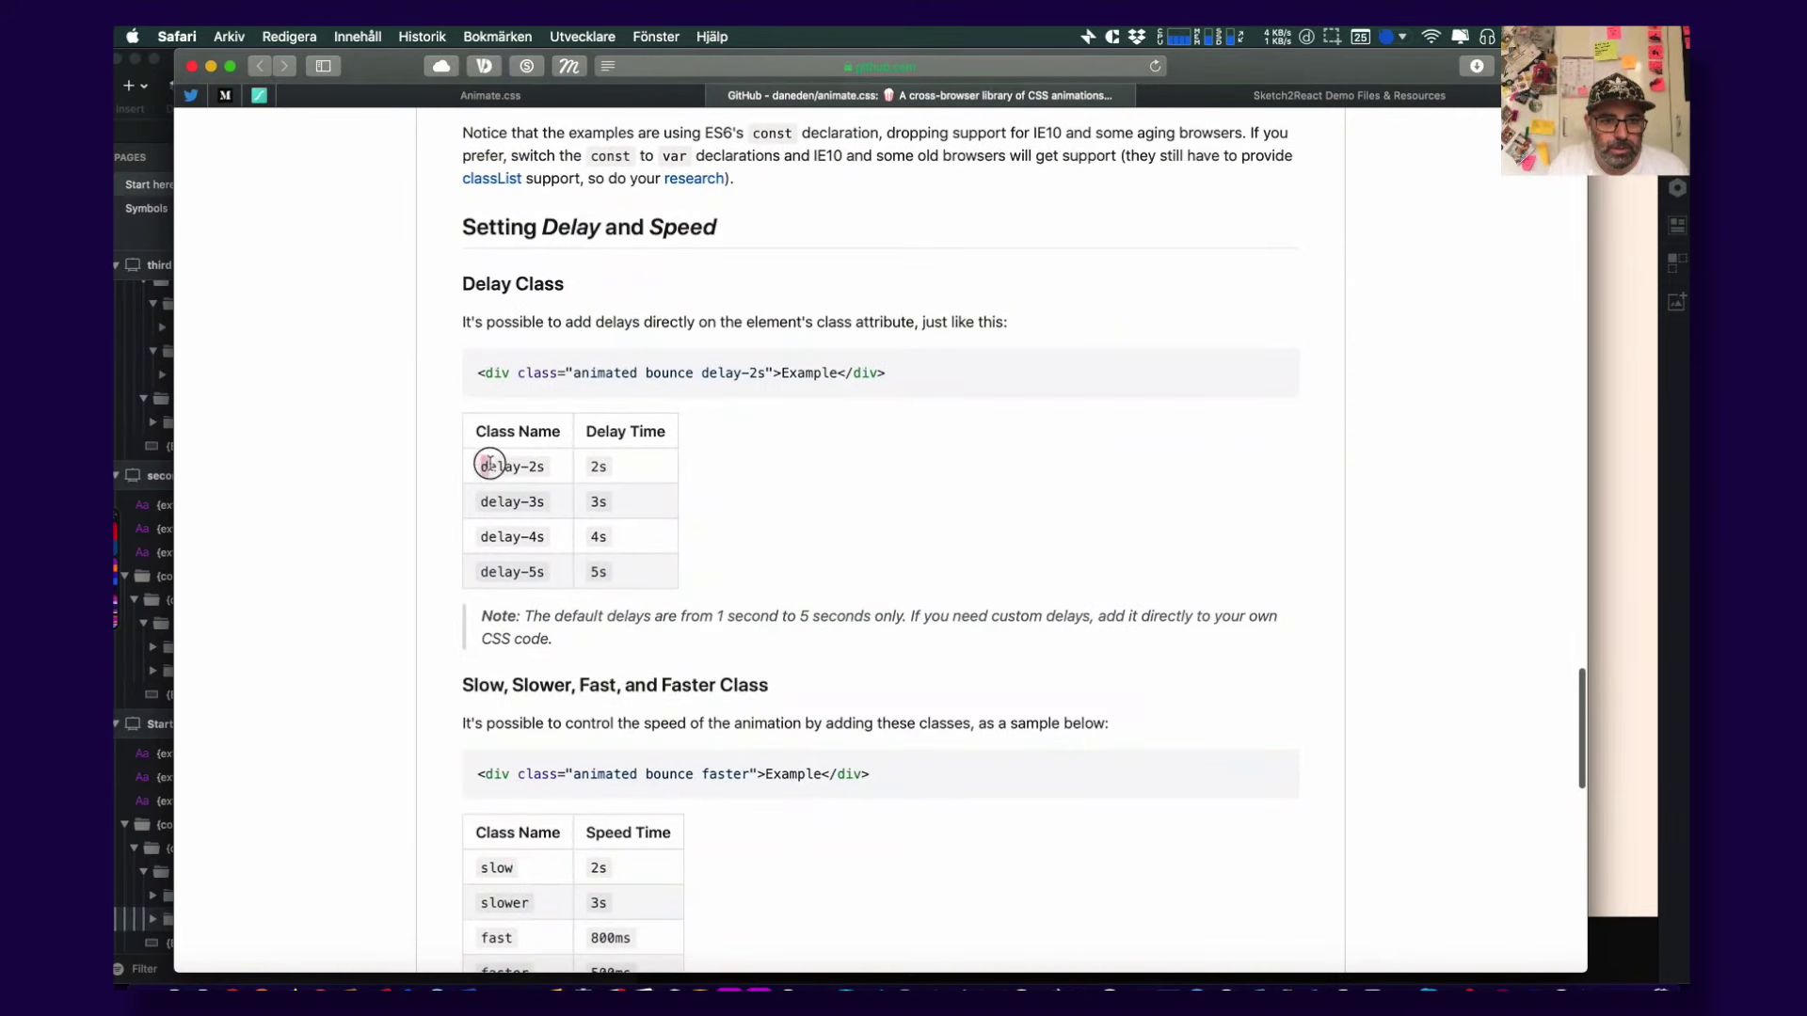
In Sketch, add delay-2s after slow in the Start wheel column's name and preview it in the Sketch2React Code App
key("super+Tab")
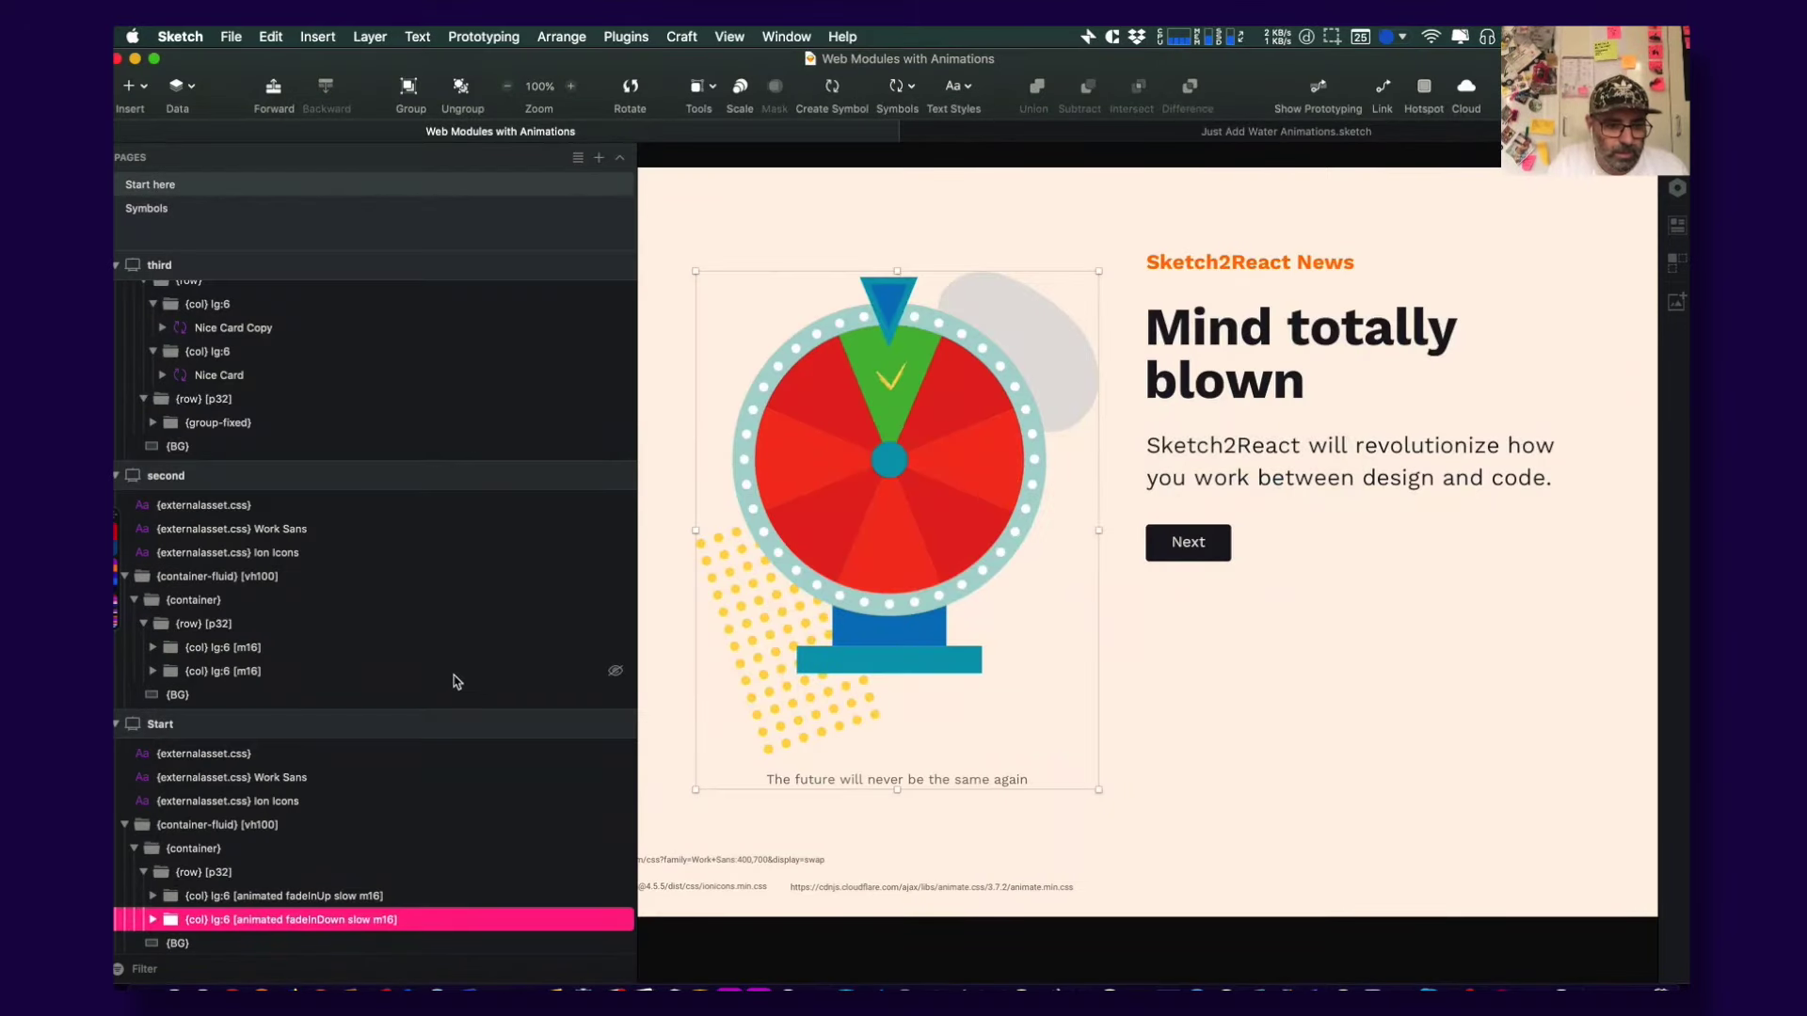
scroll(433, 734, "down", 2)
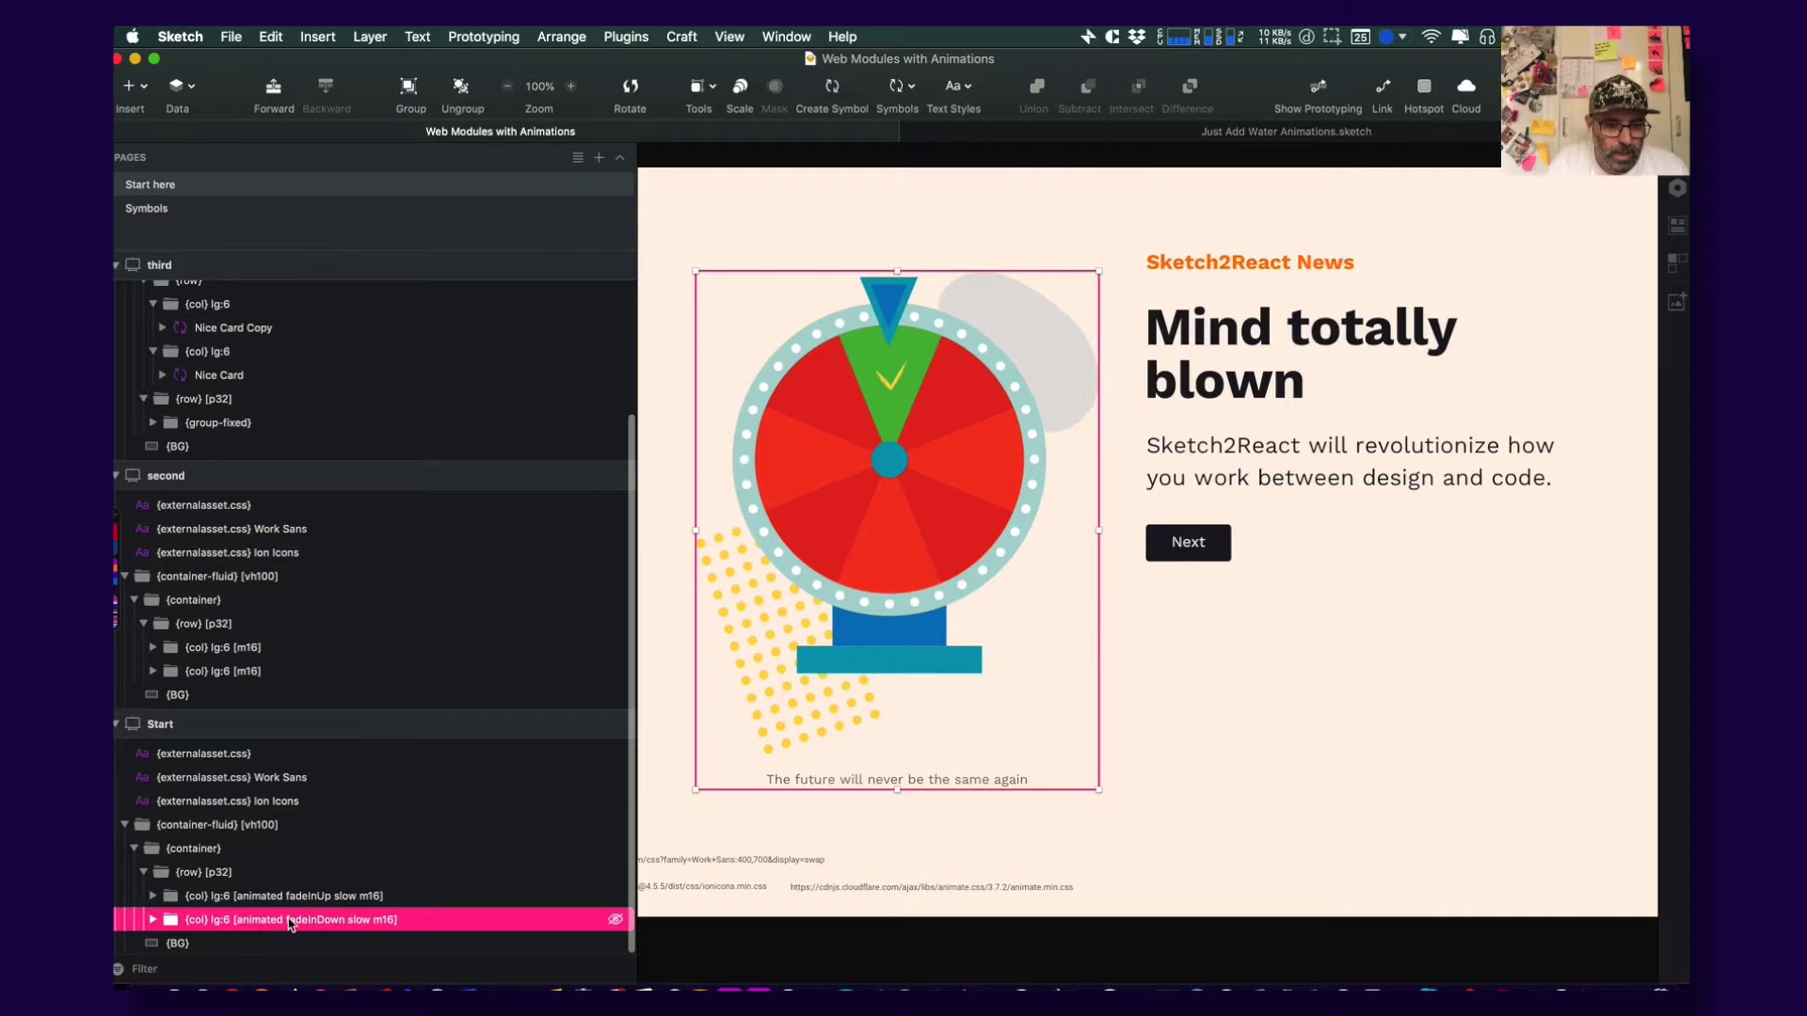
double_click(367, 927)
left_click(373, 927)
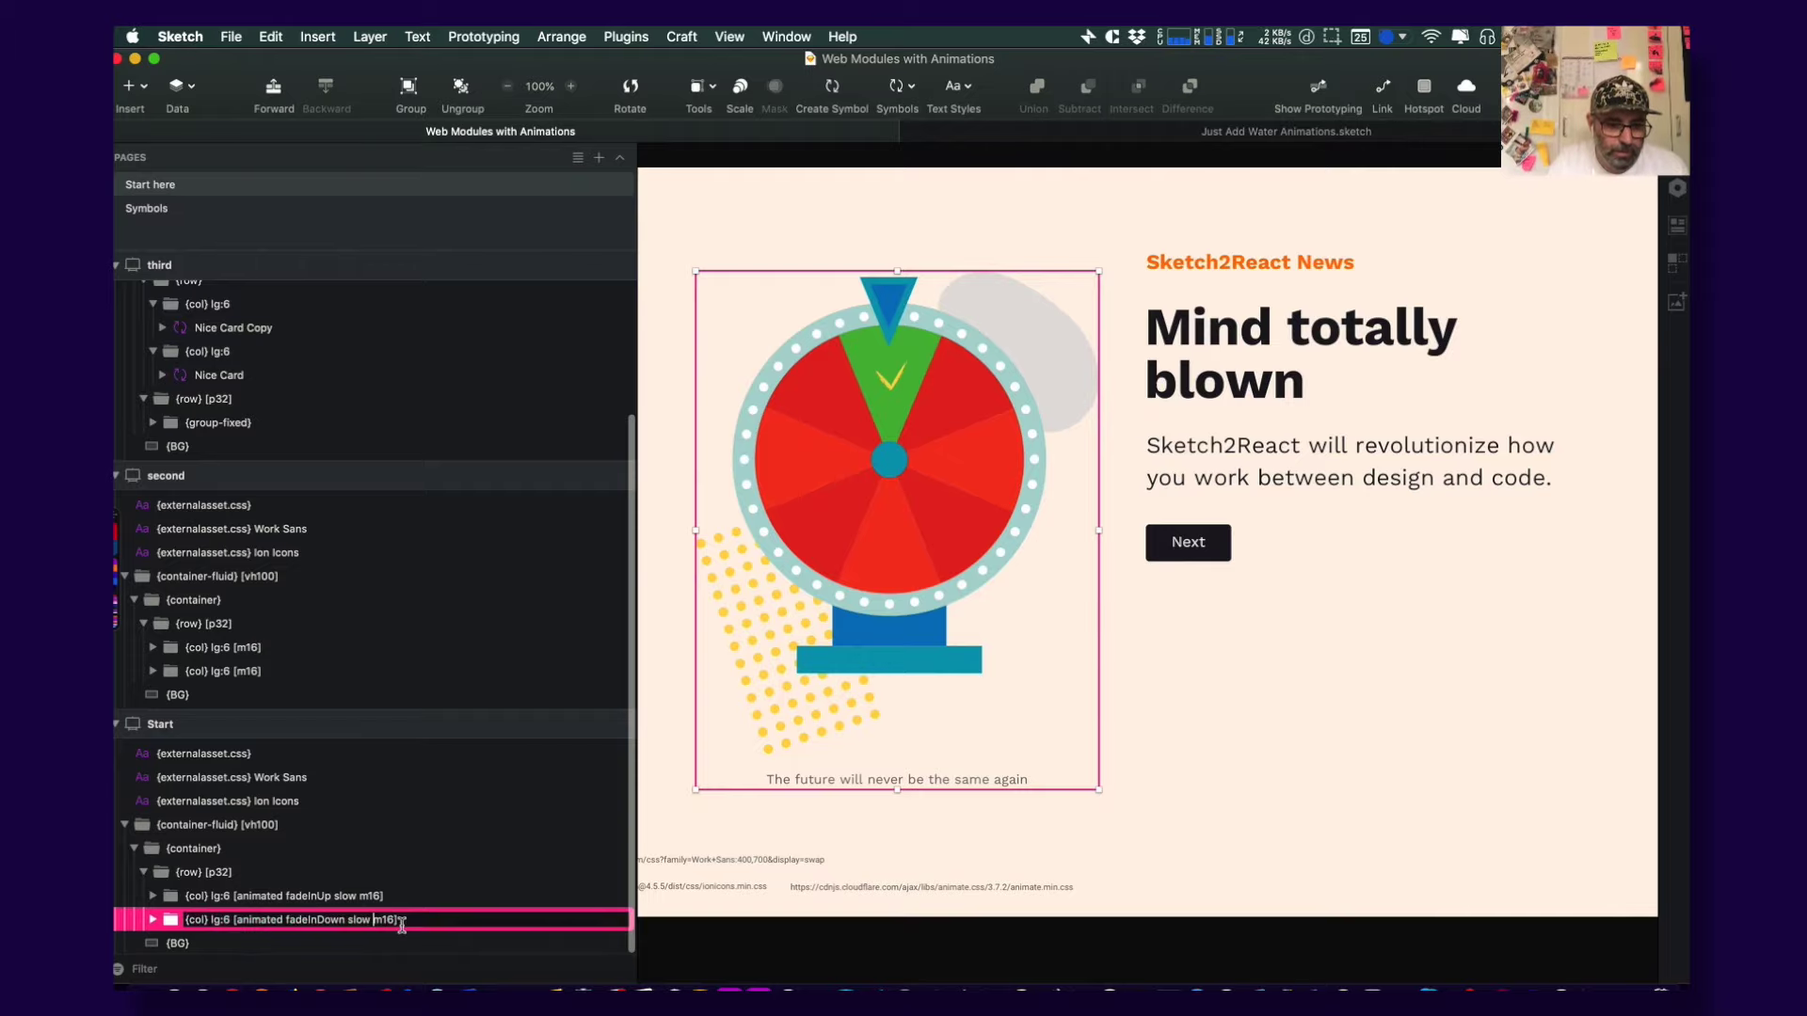
key("Return")
key("super+Tab")
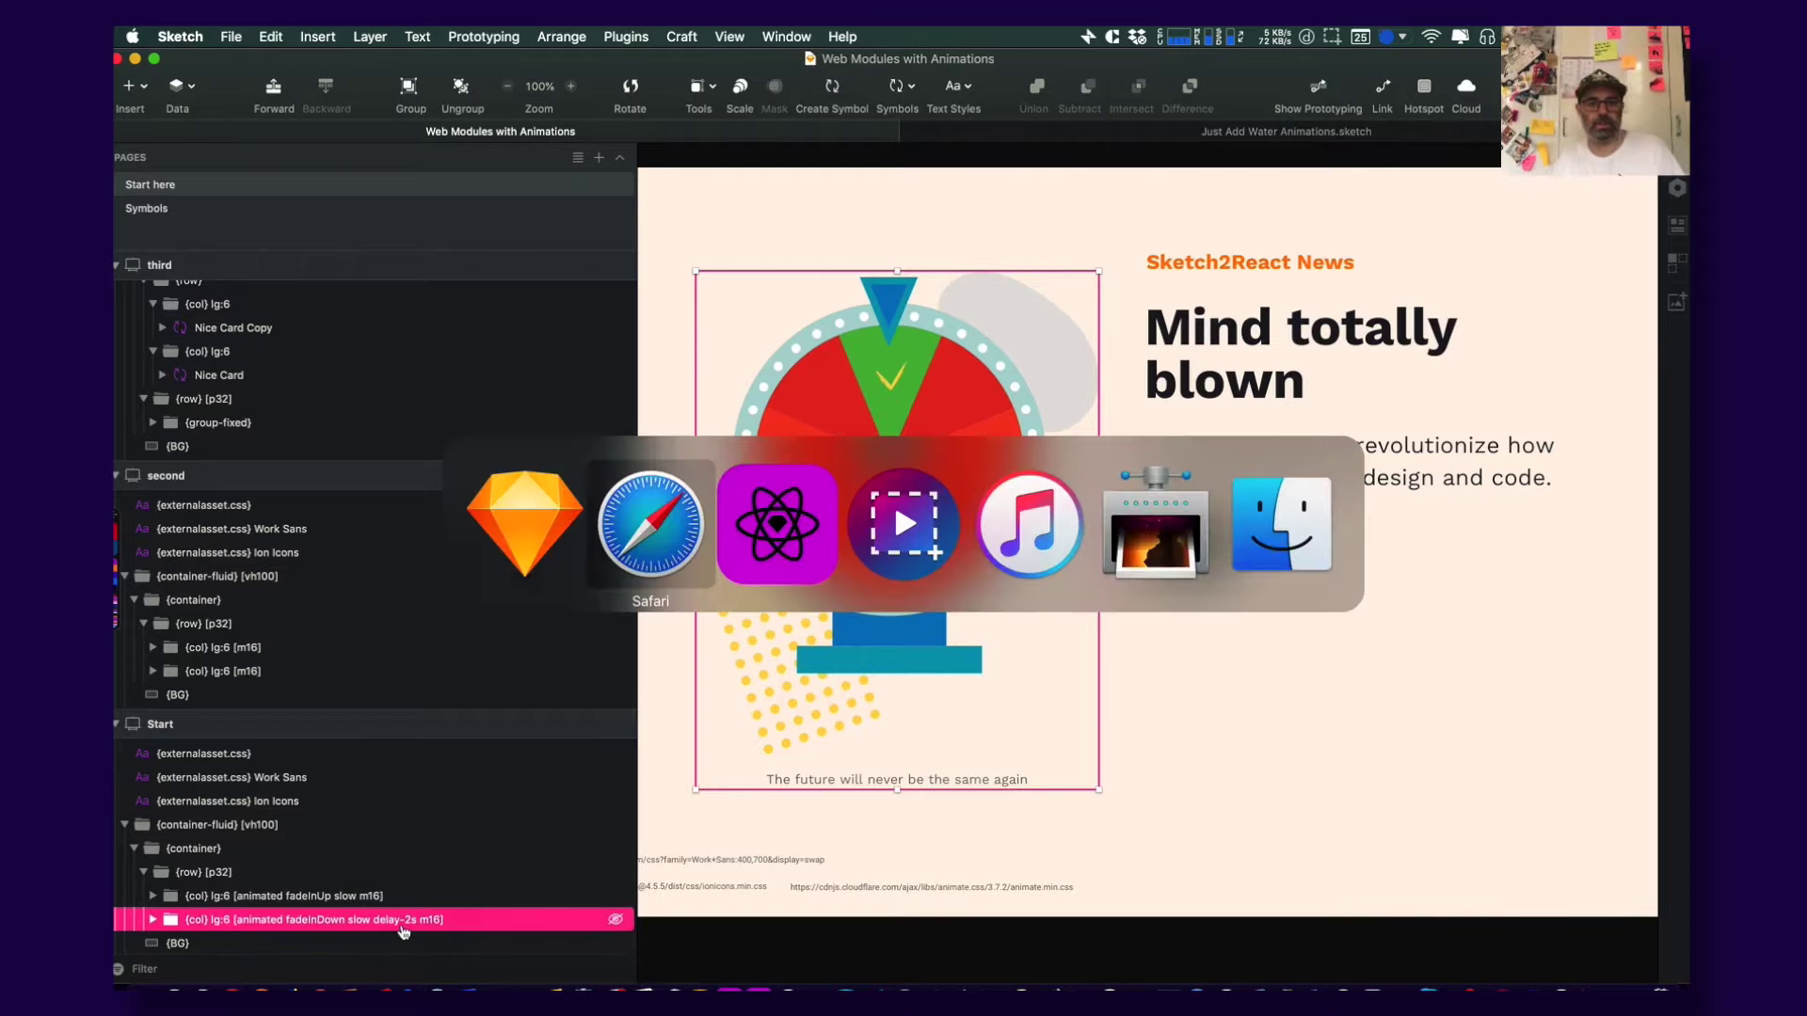
key("super+Tab")
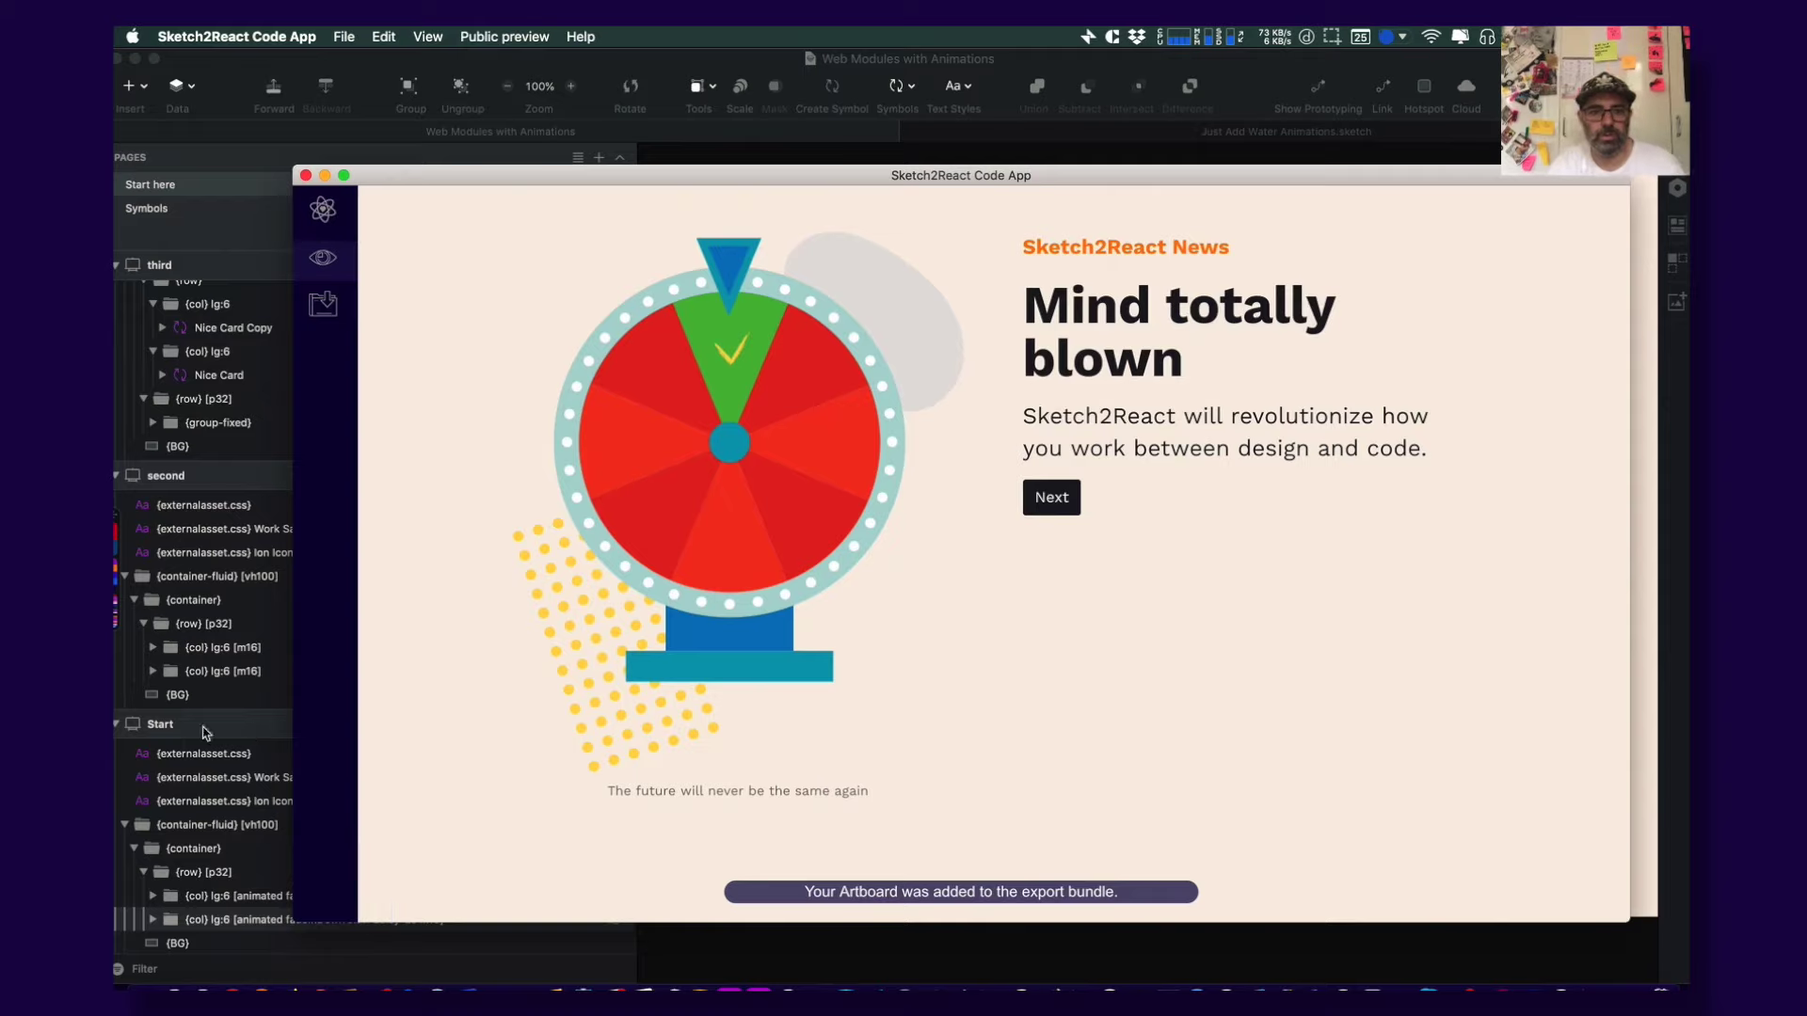
Return to Sketch and change the delay class in the Start wheel column's name to delay-1s
left_click(696, 160)
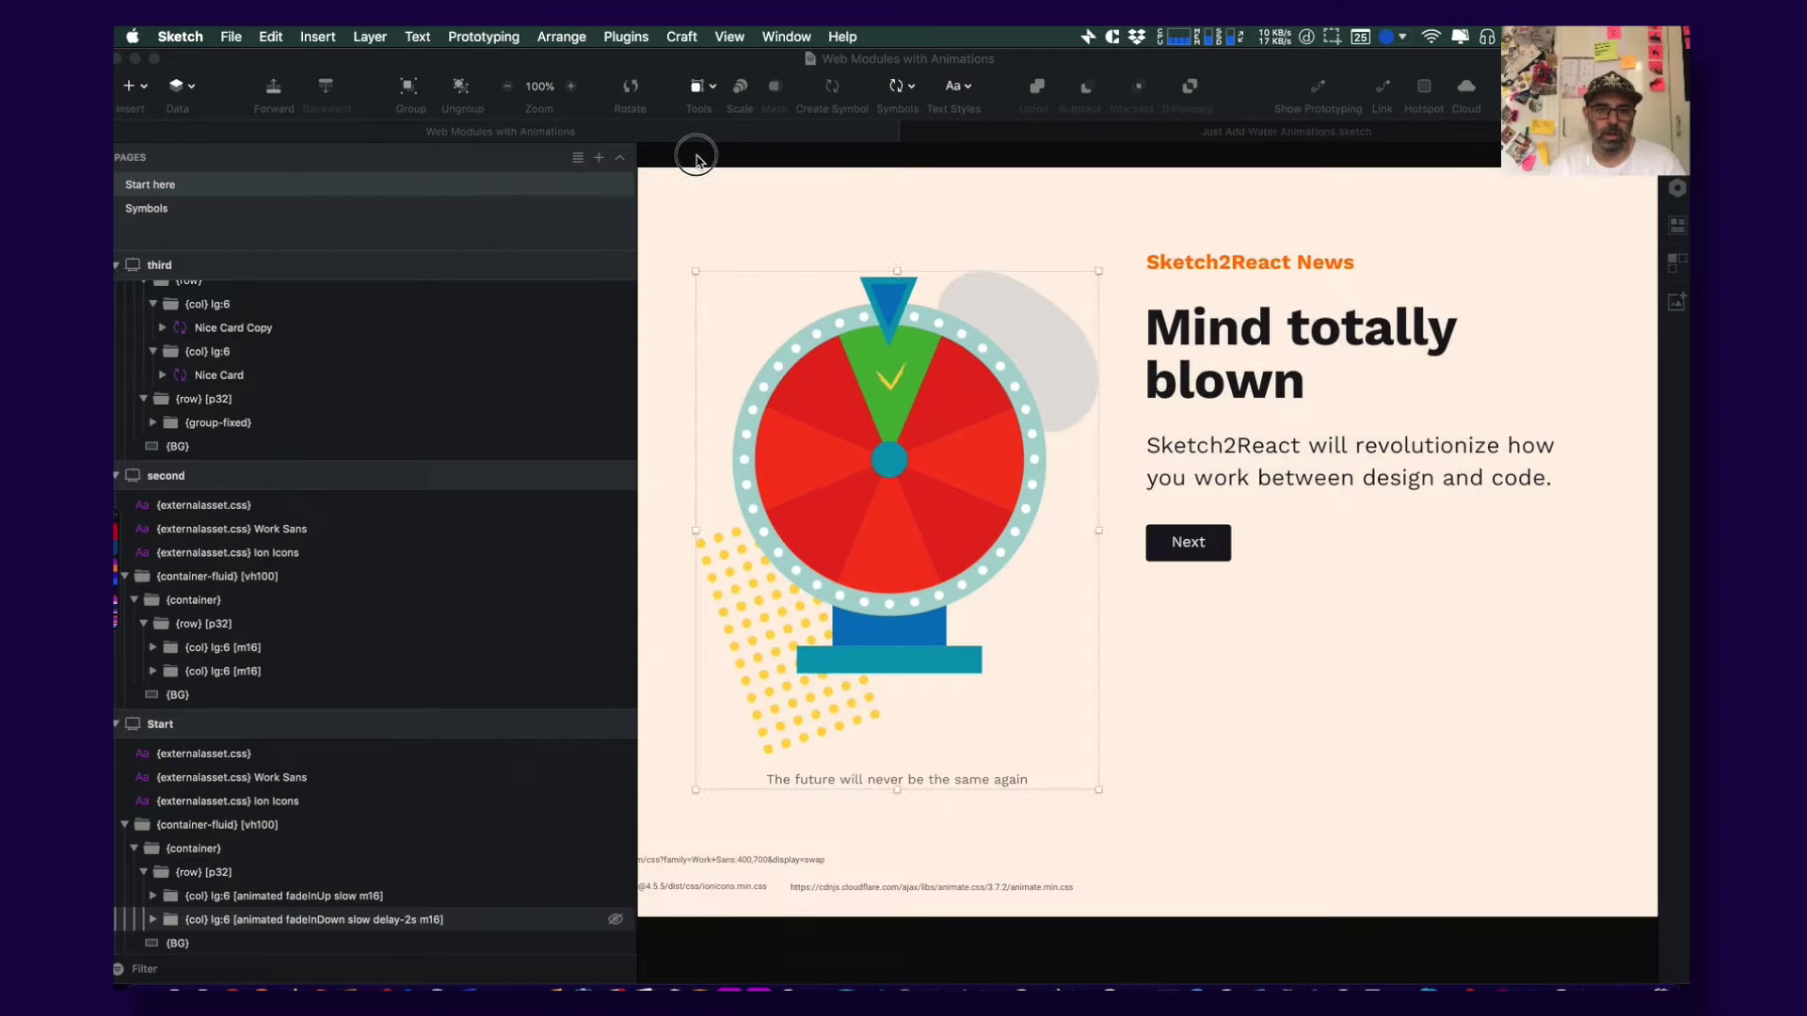
left_click(395, 923)
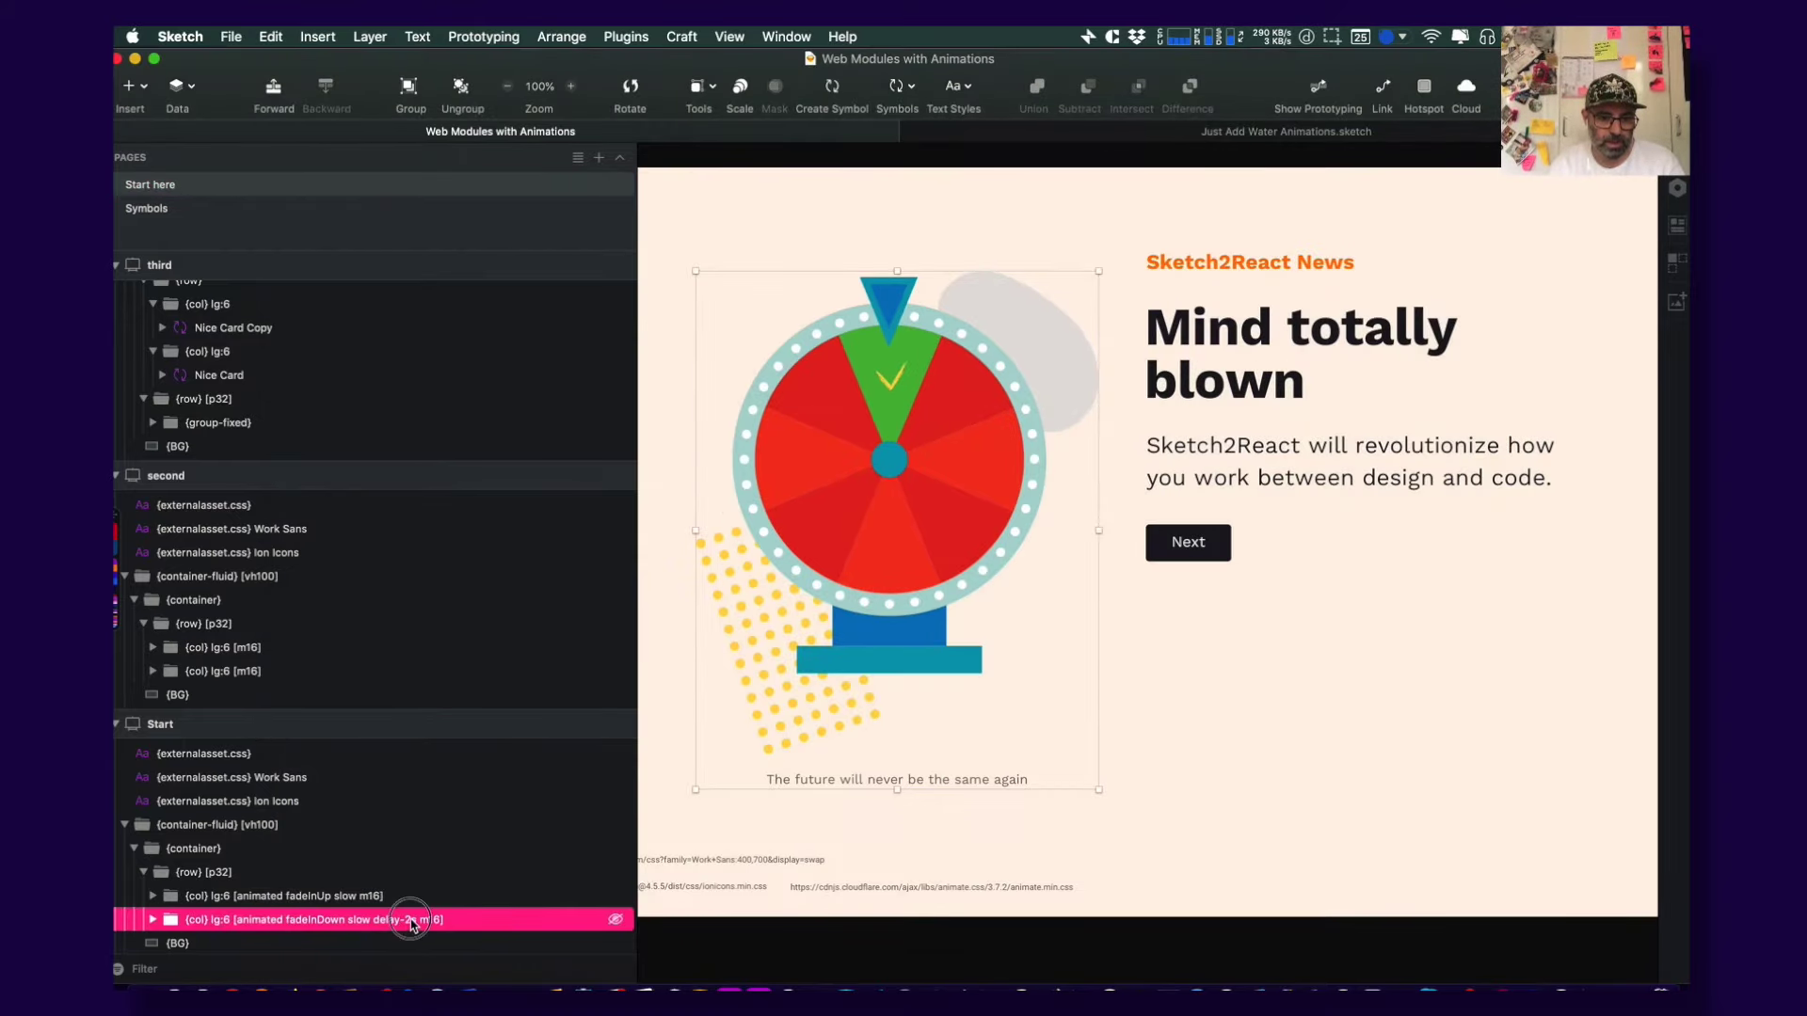
double_click(410, 923)
left_click(411, 921)
key("BackSpace")
type("1")
key("Return")
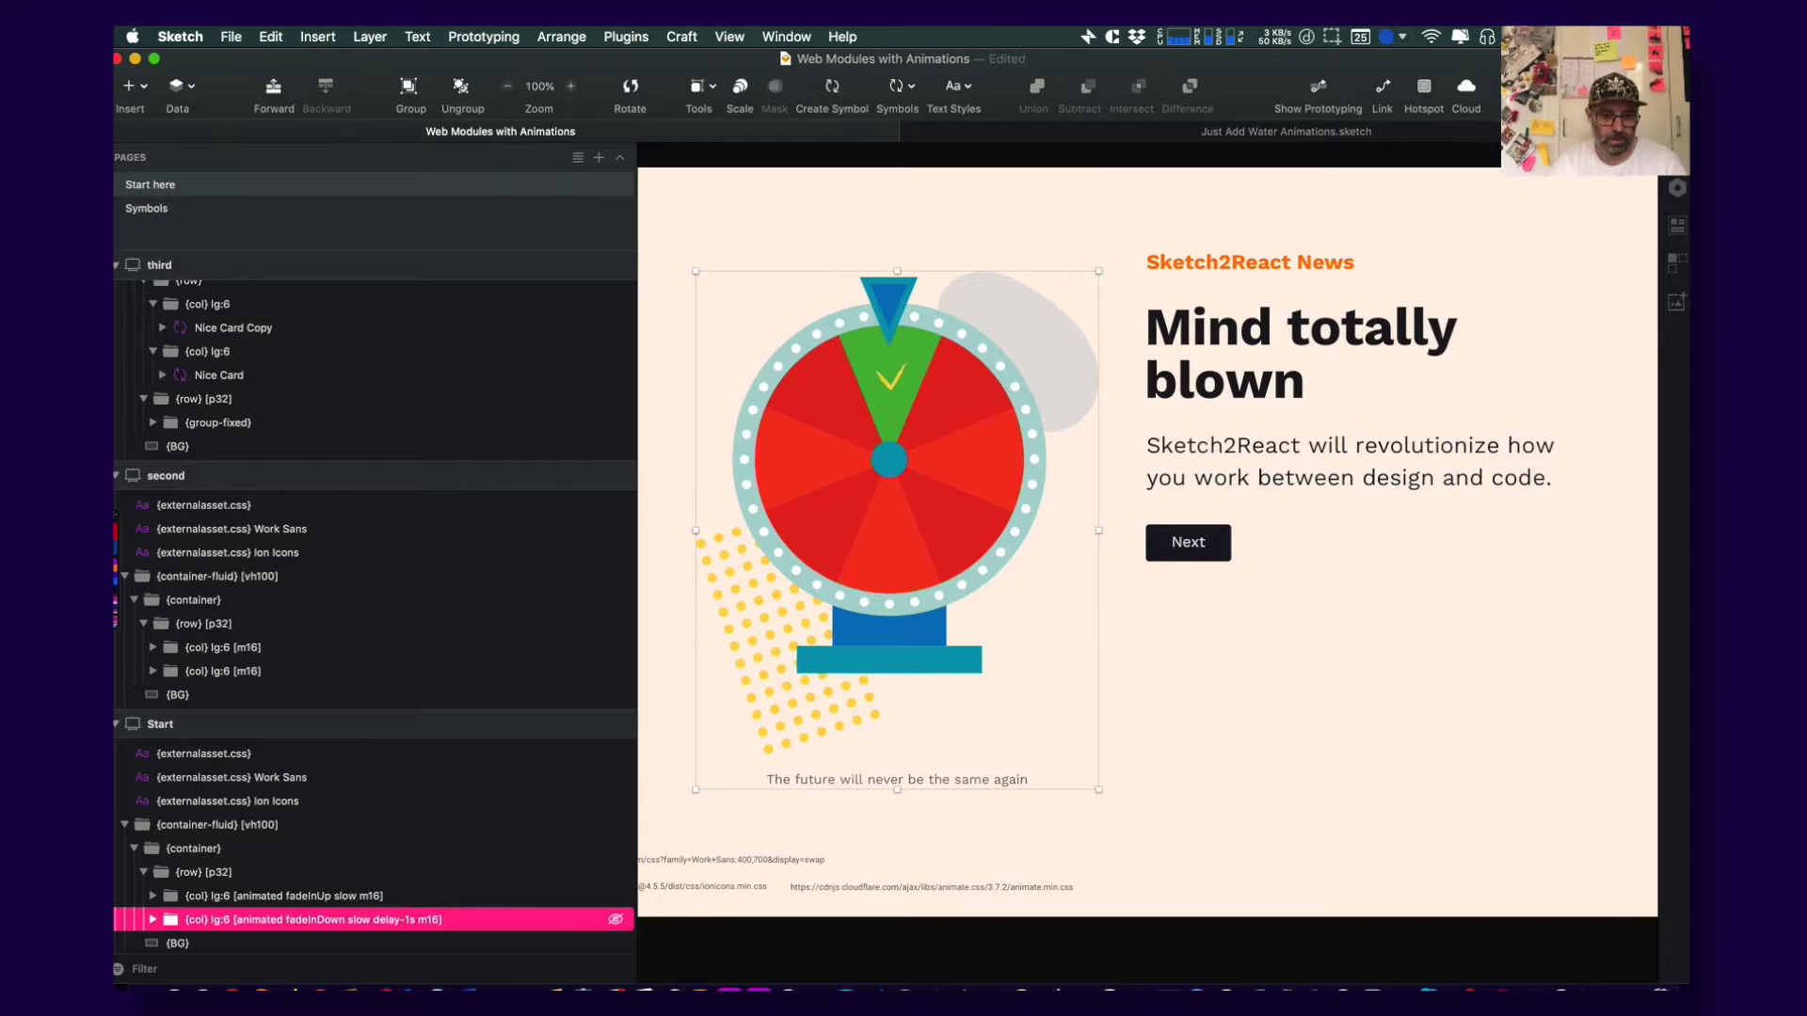
Preview the delay-1s wheel animation in the Sketch2React Code App by running through all artboards twice, restarting from the beginning
key("super+Tab")
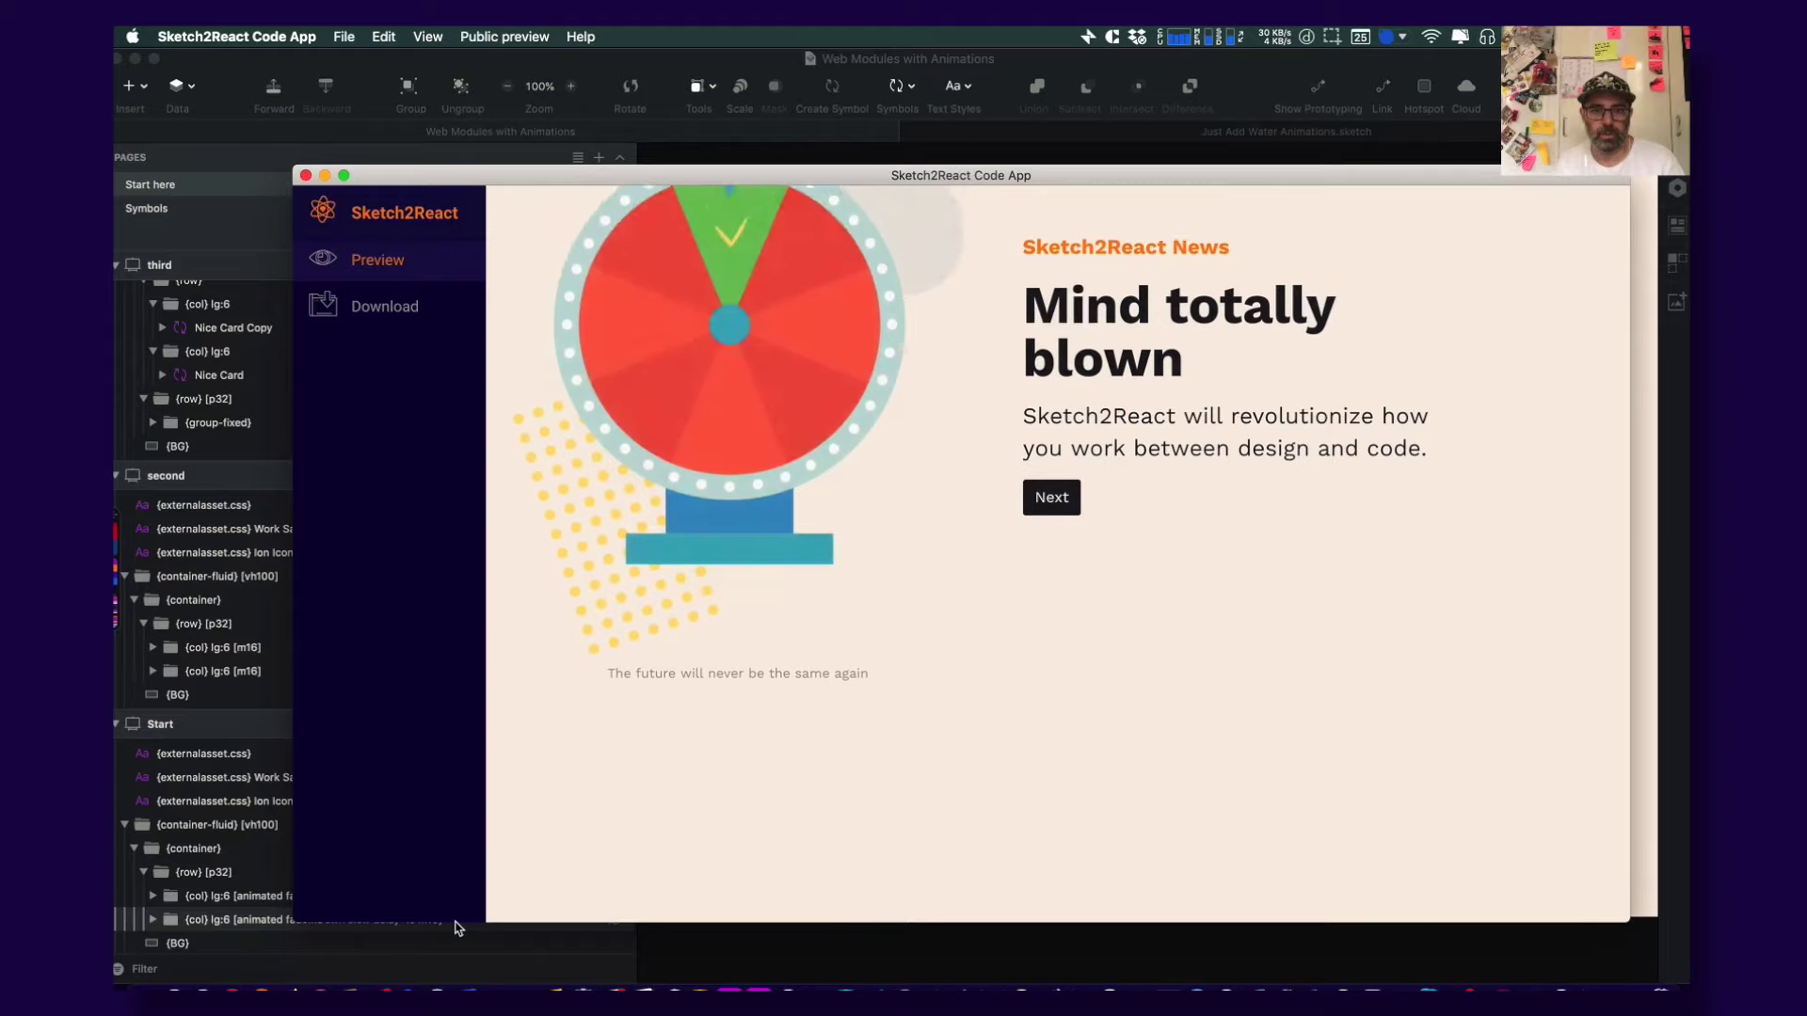
left_click(1053, 498)
left_click(527, 629)
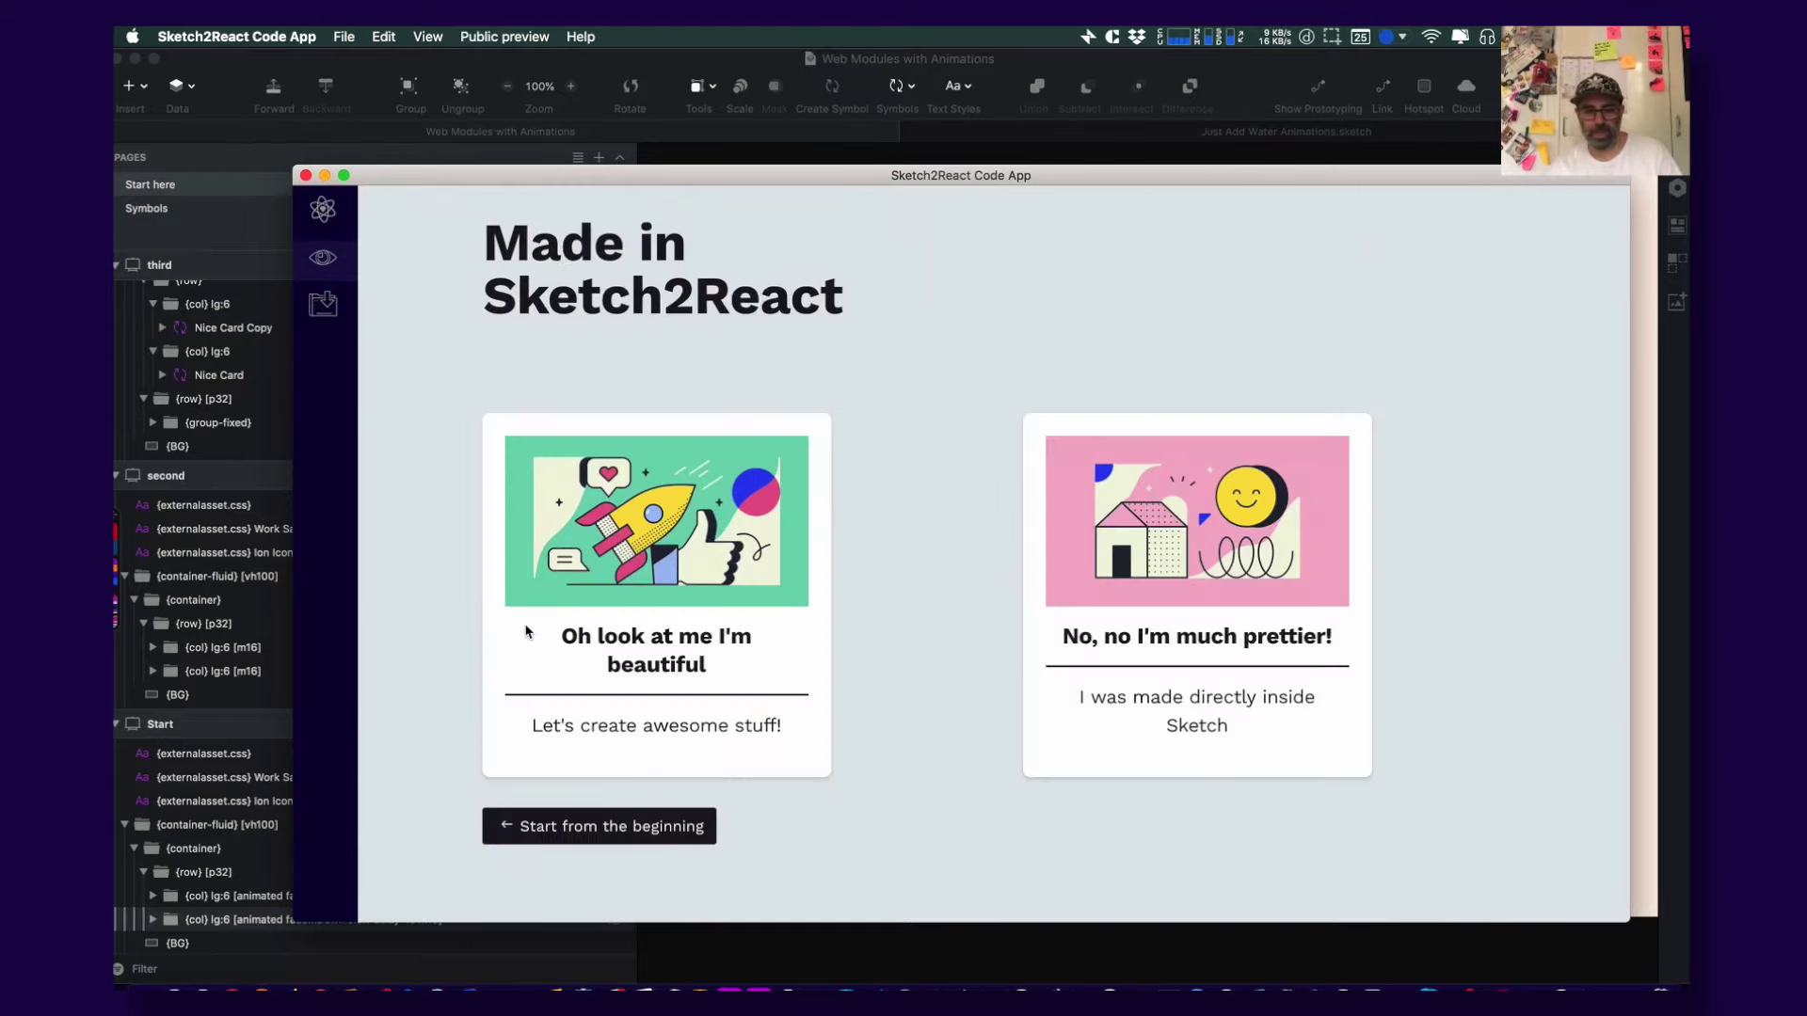
left_click(625, 827)
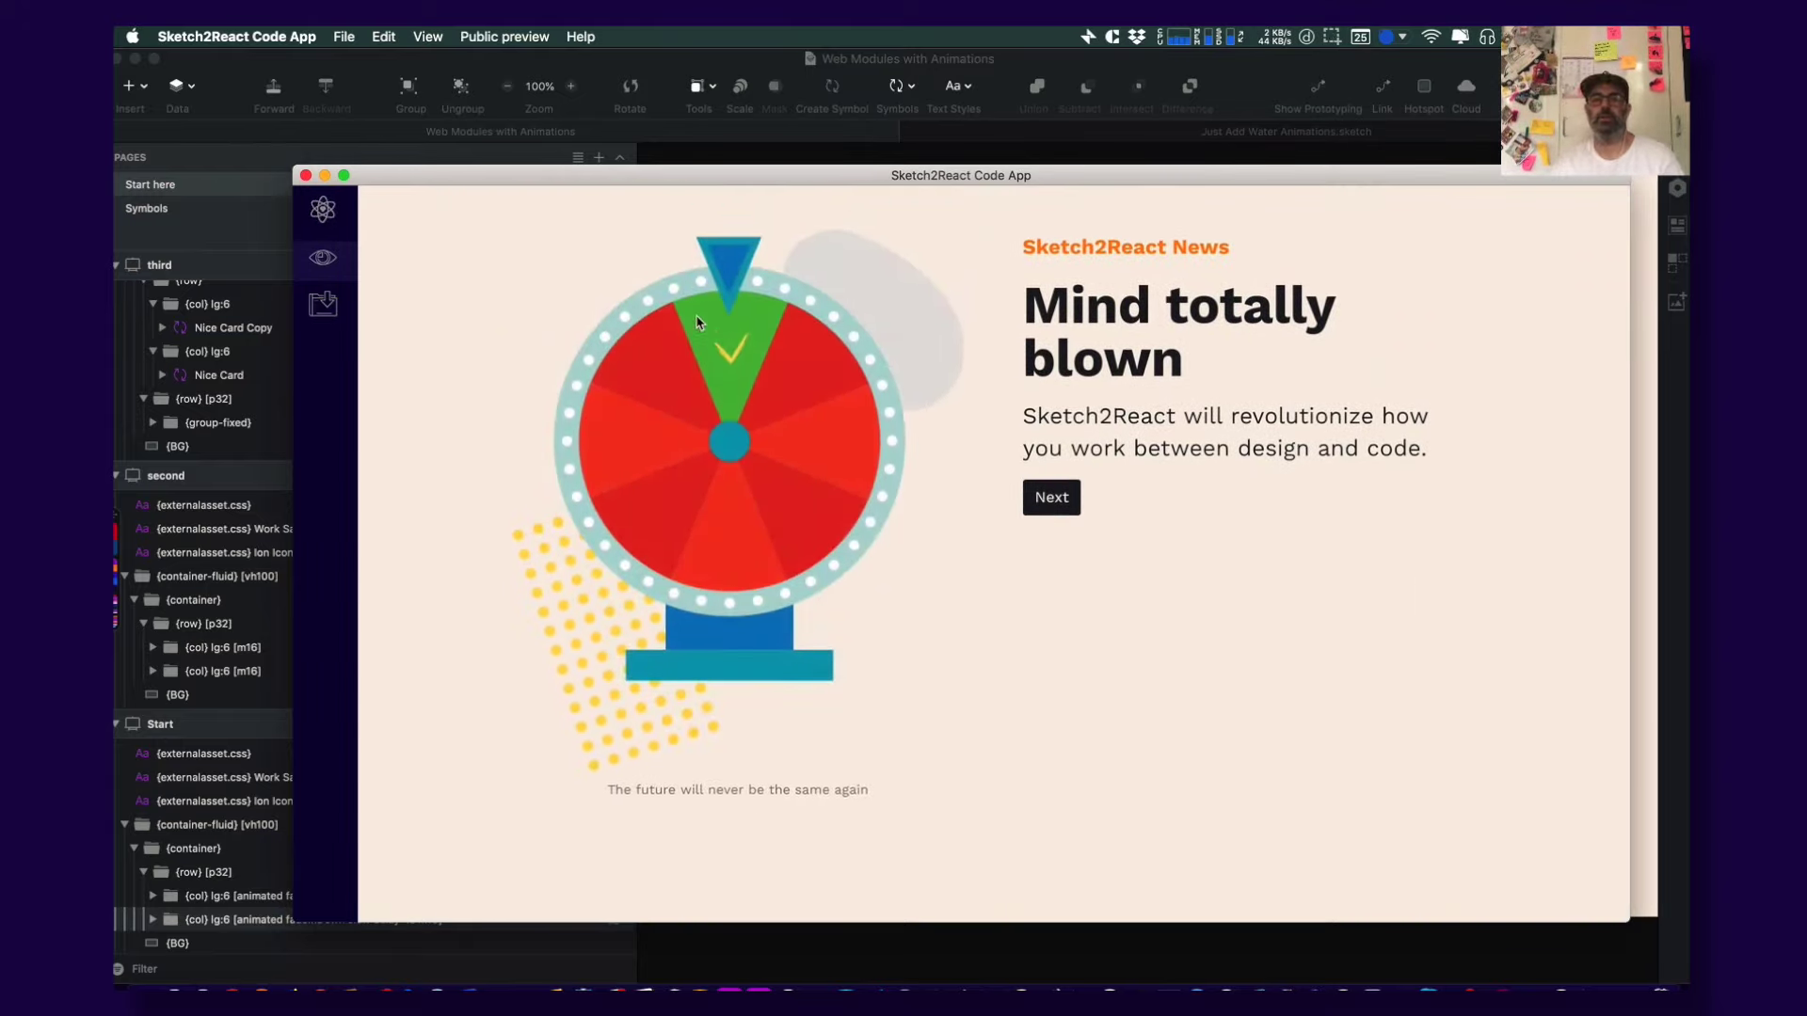
left_click_drag(1628, 170, 1608, 109)
left_click(1038, 454)
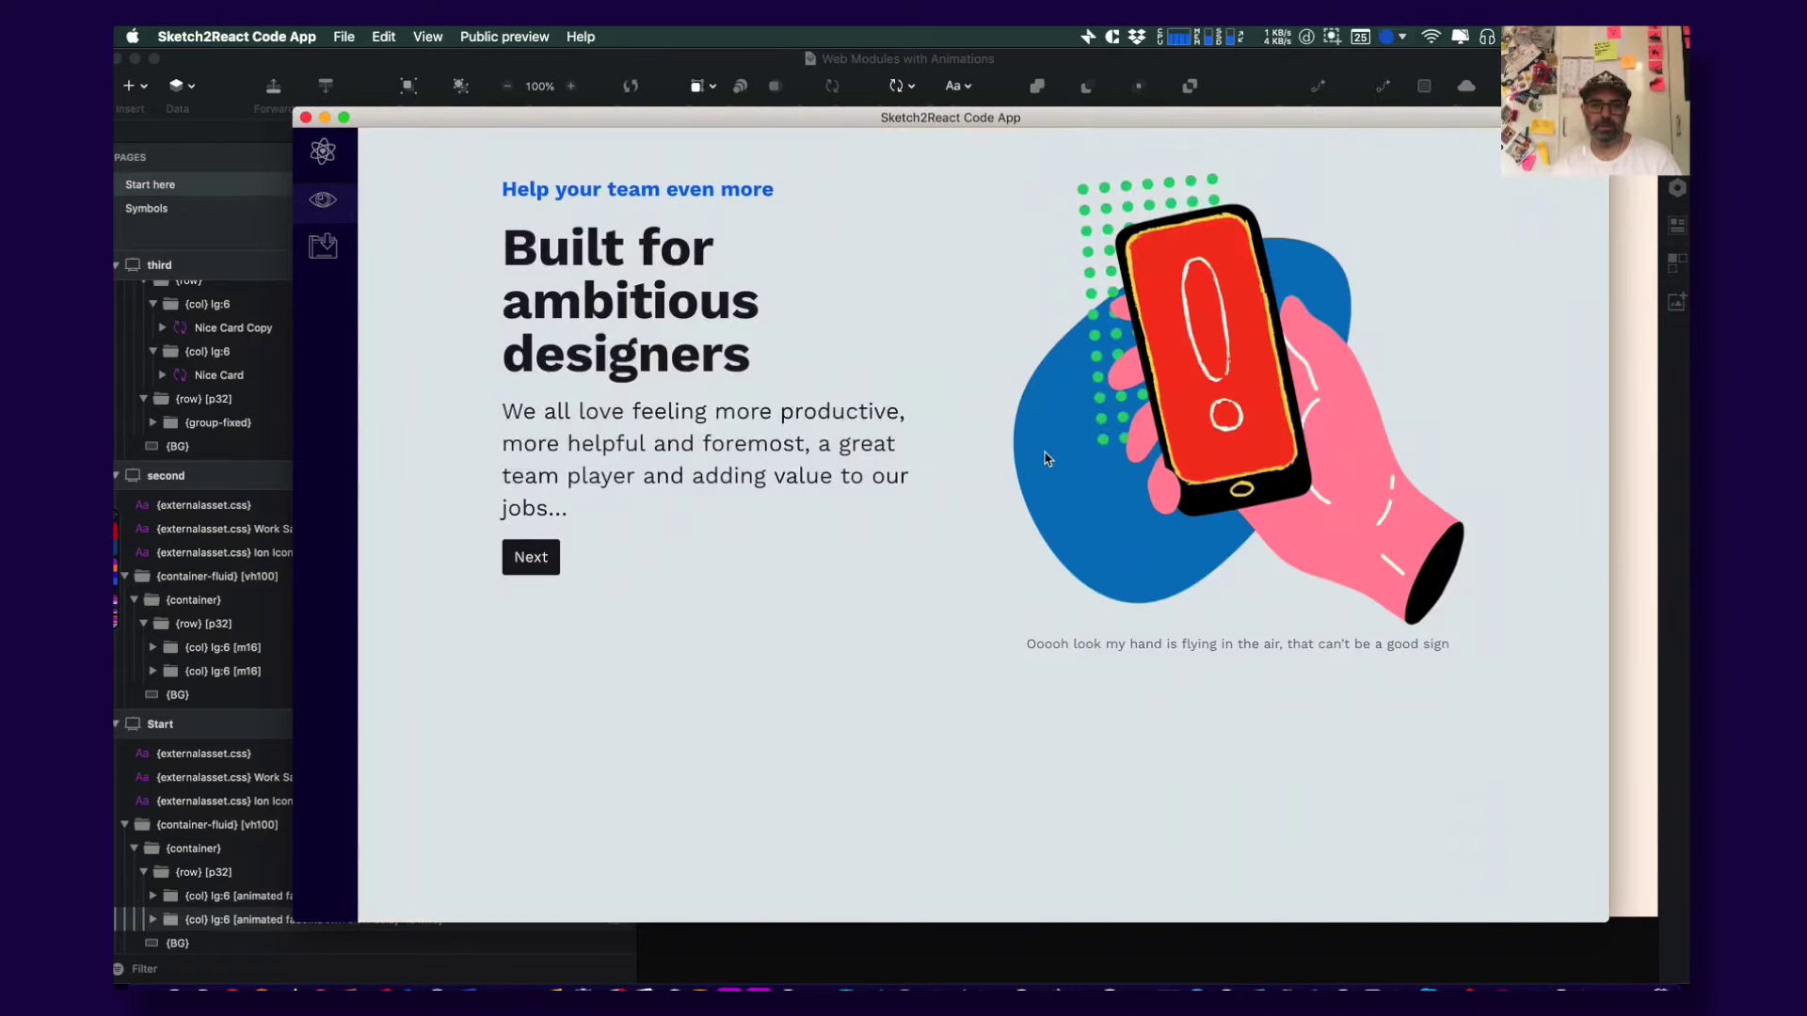
left_click(529, 561)
left_click(626, 765)
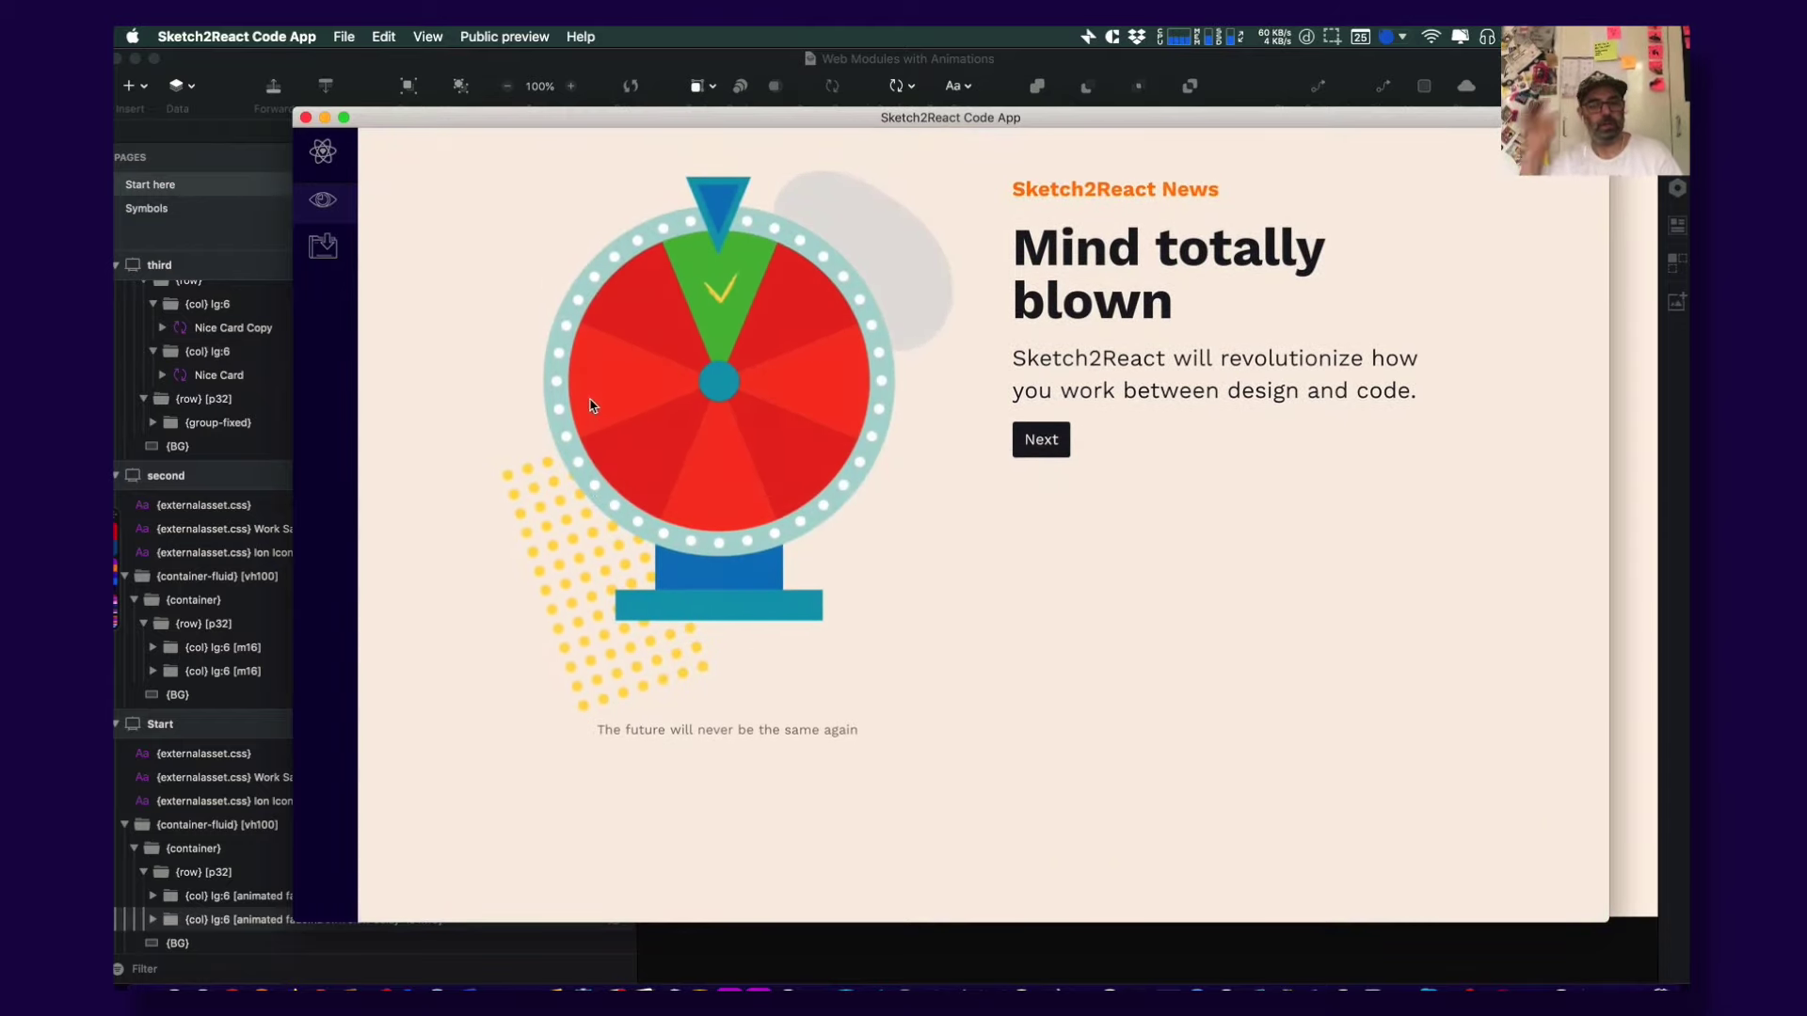
Go back to Sketch and remove the delay-1s class from the Start wheel column's name
key("super+q")
left_click(383, 917)
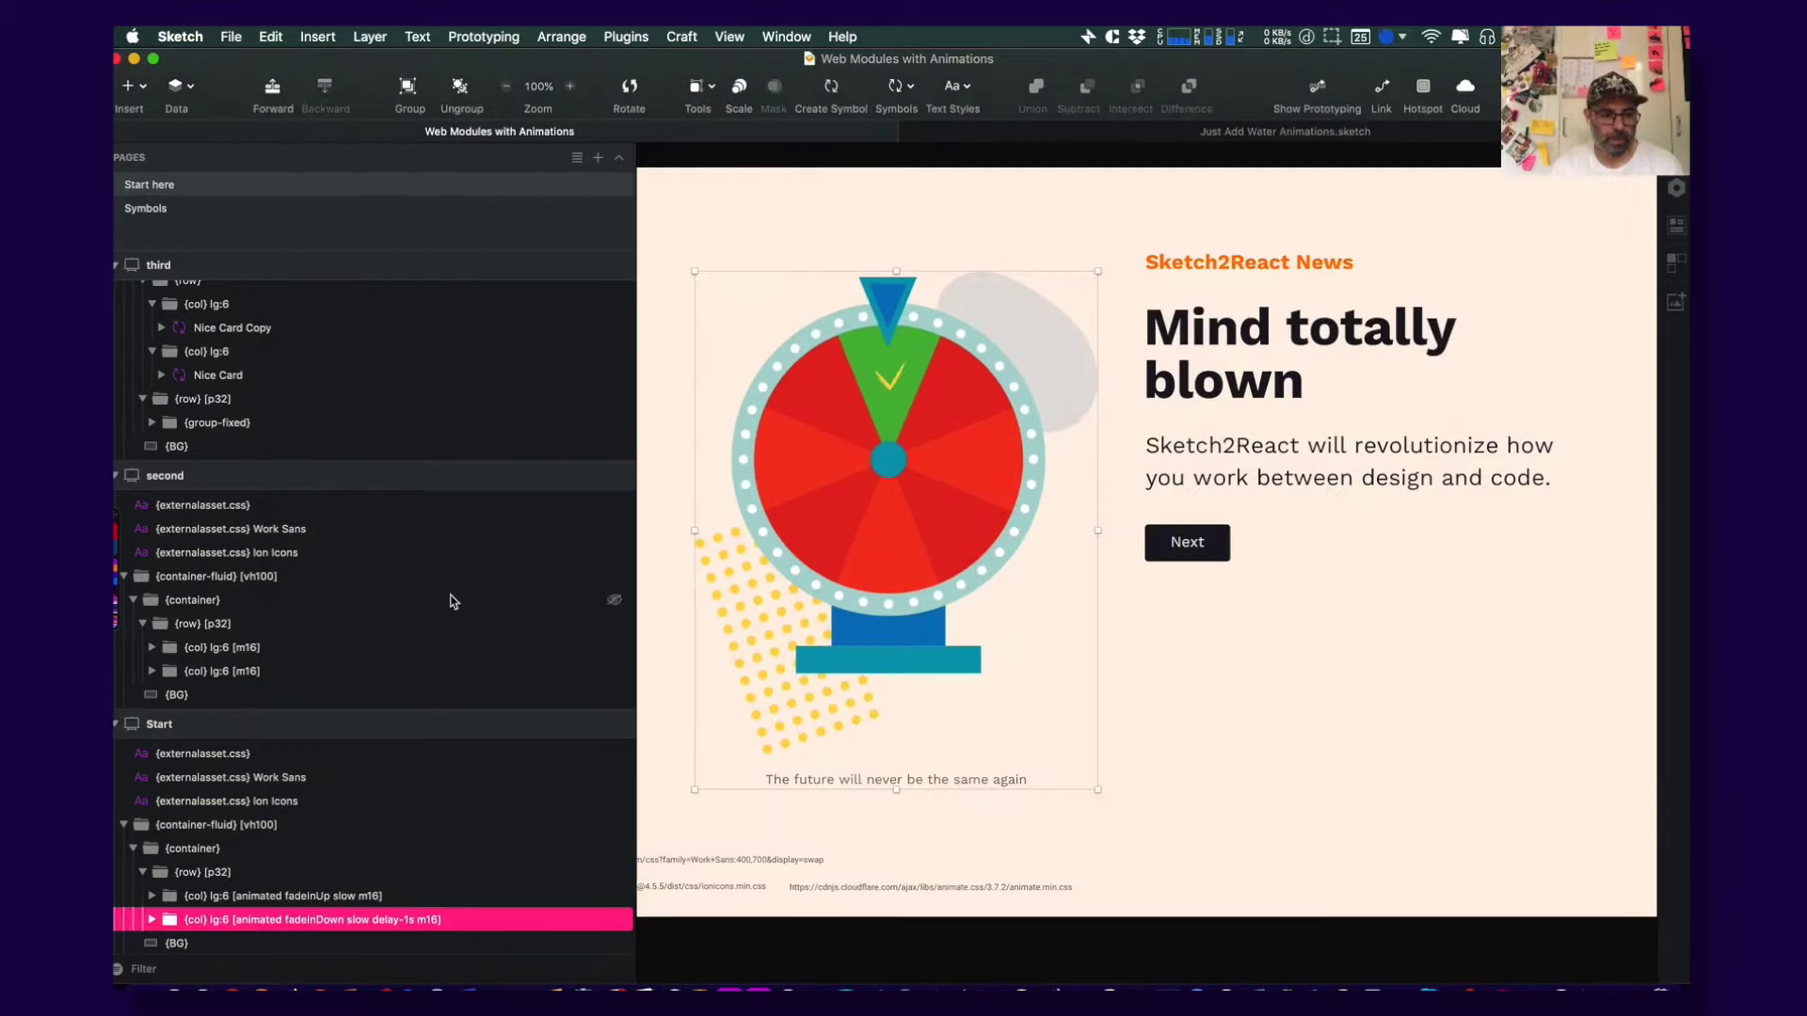
double_click(383, 916)
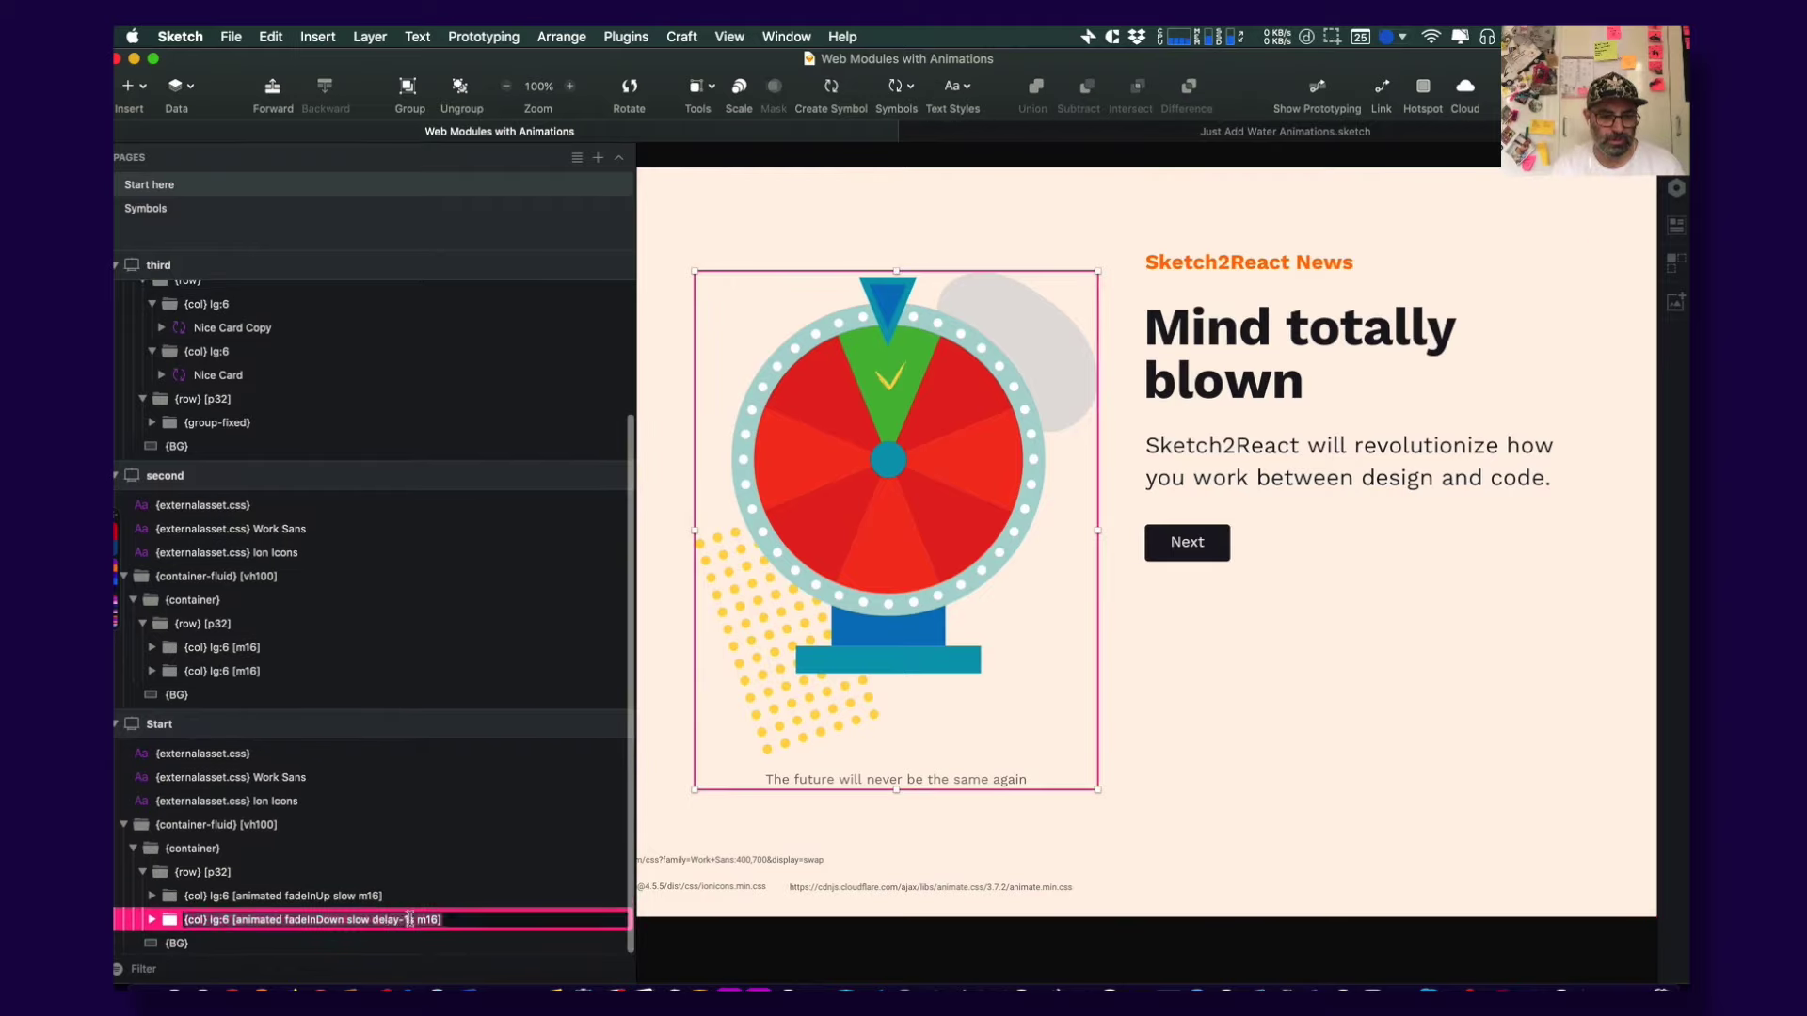
left_click(417, 917)
key("BackSpace")
key("BackSpace")
key("BackSpace")
key("BackSpace")
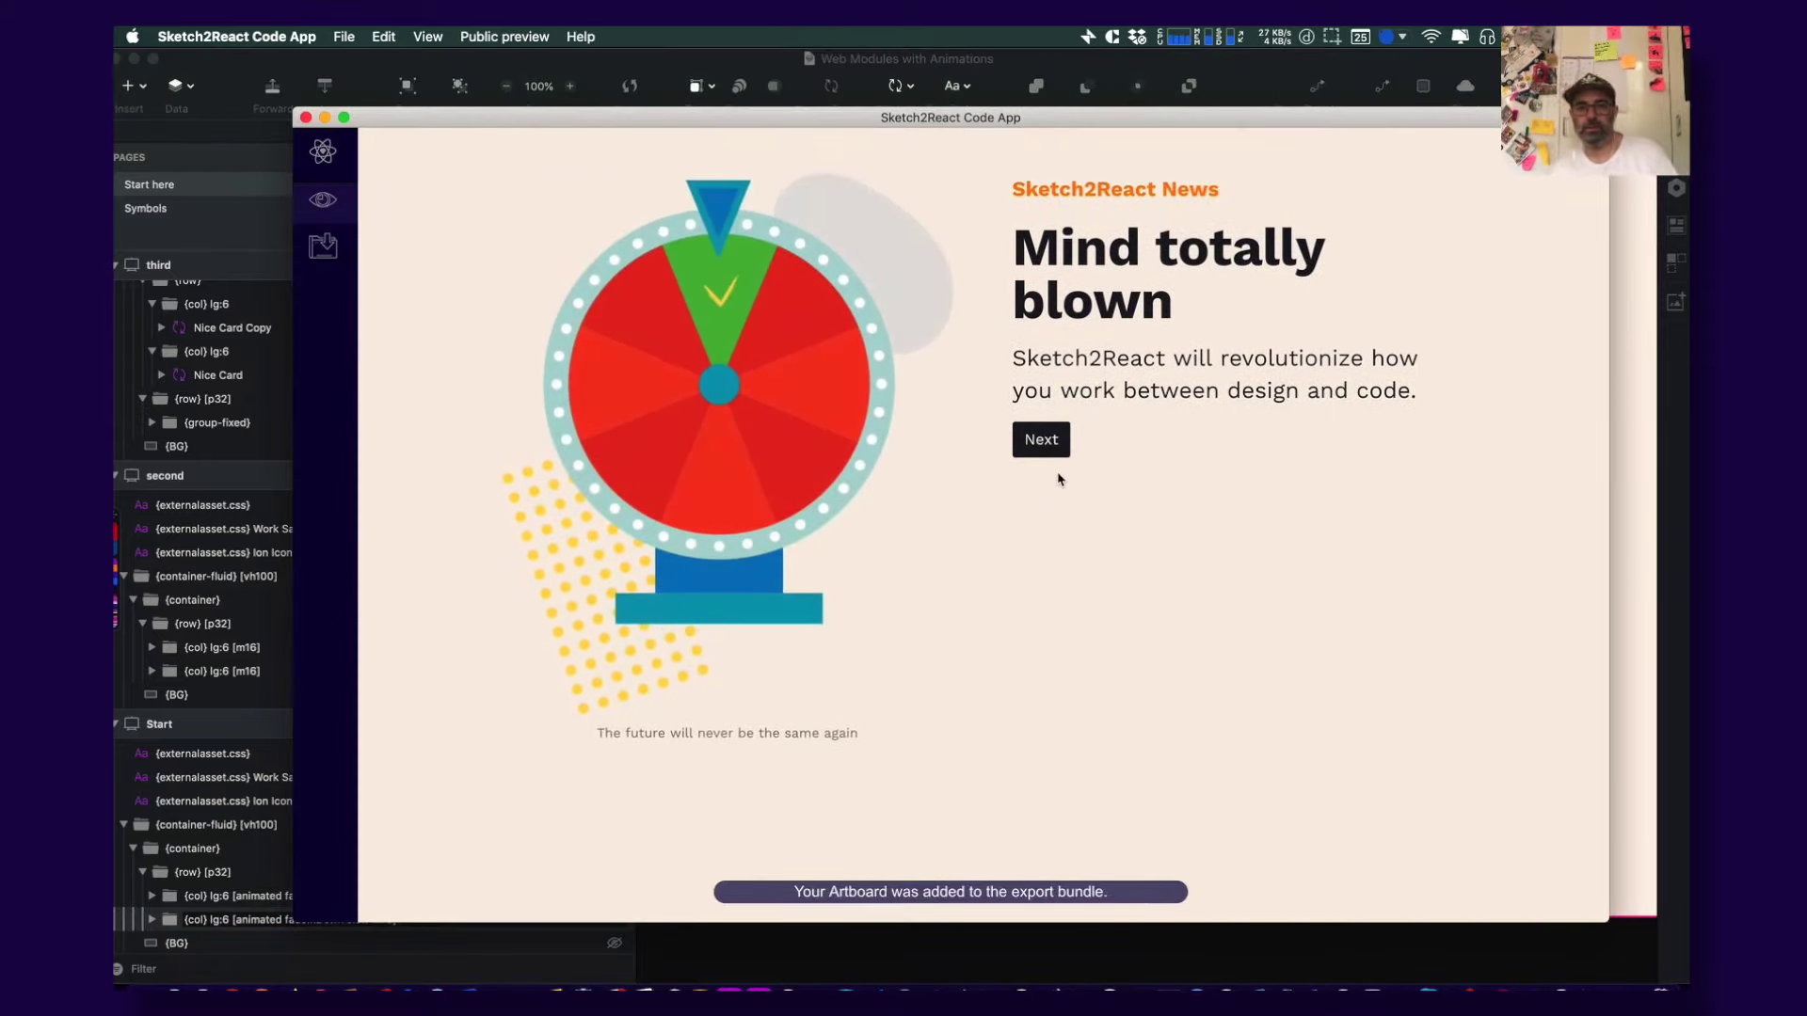
Run through the artboards in the Sketch2React Code App to check the Start animations without the delay
left_click(1056, 441)
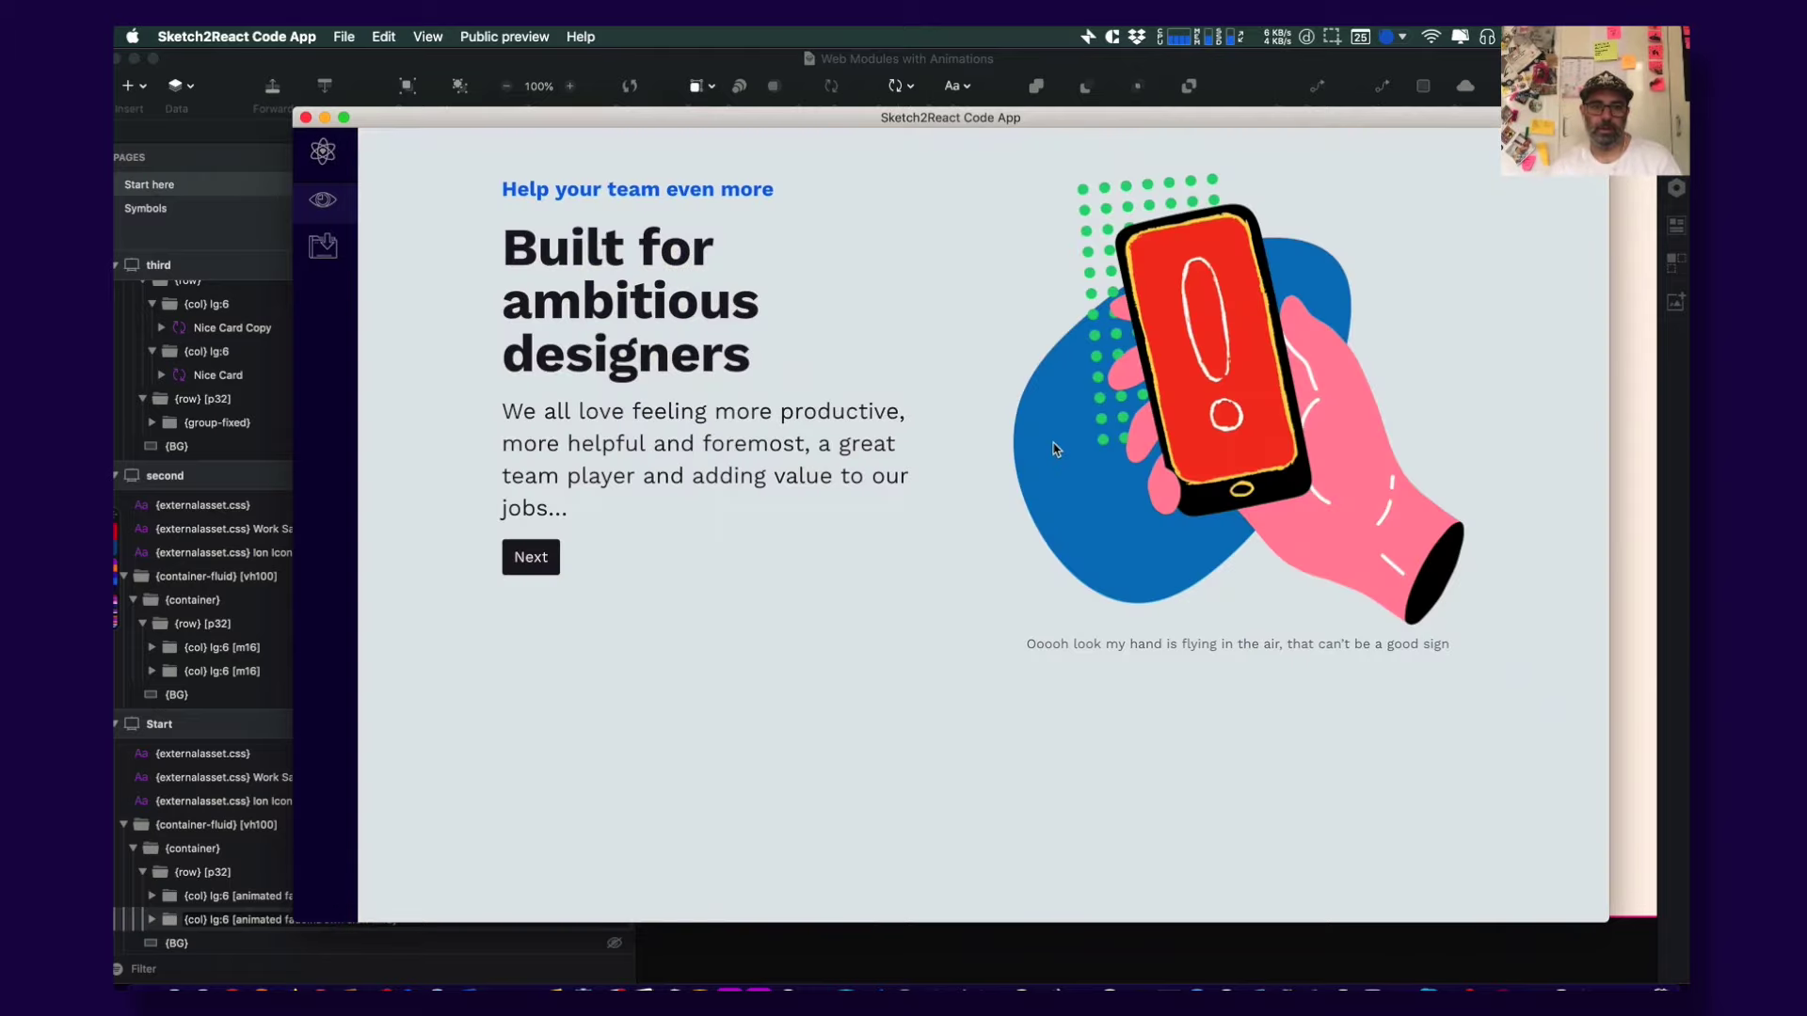
left_click(528, 561)
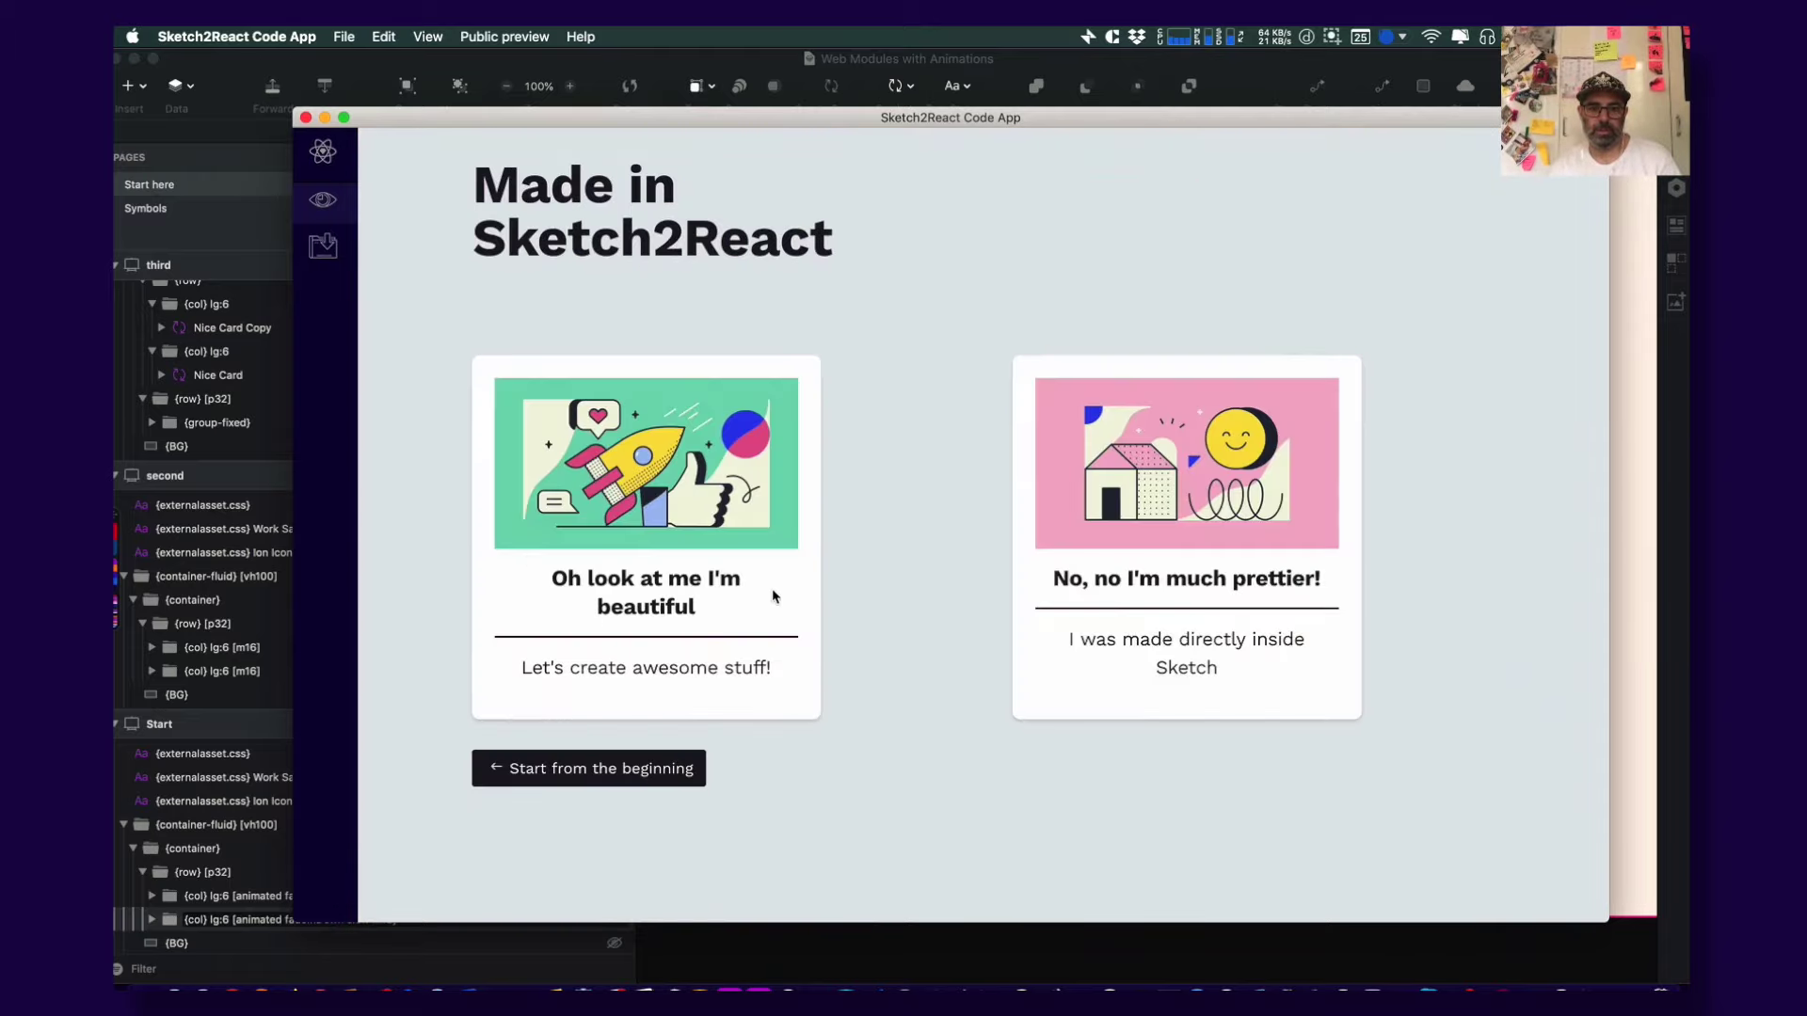
left_click(647, 765)
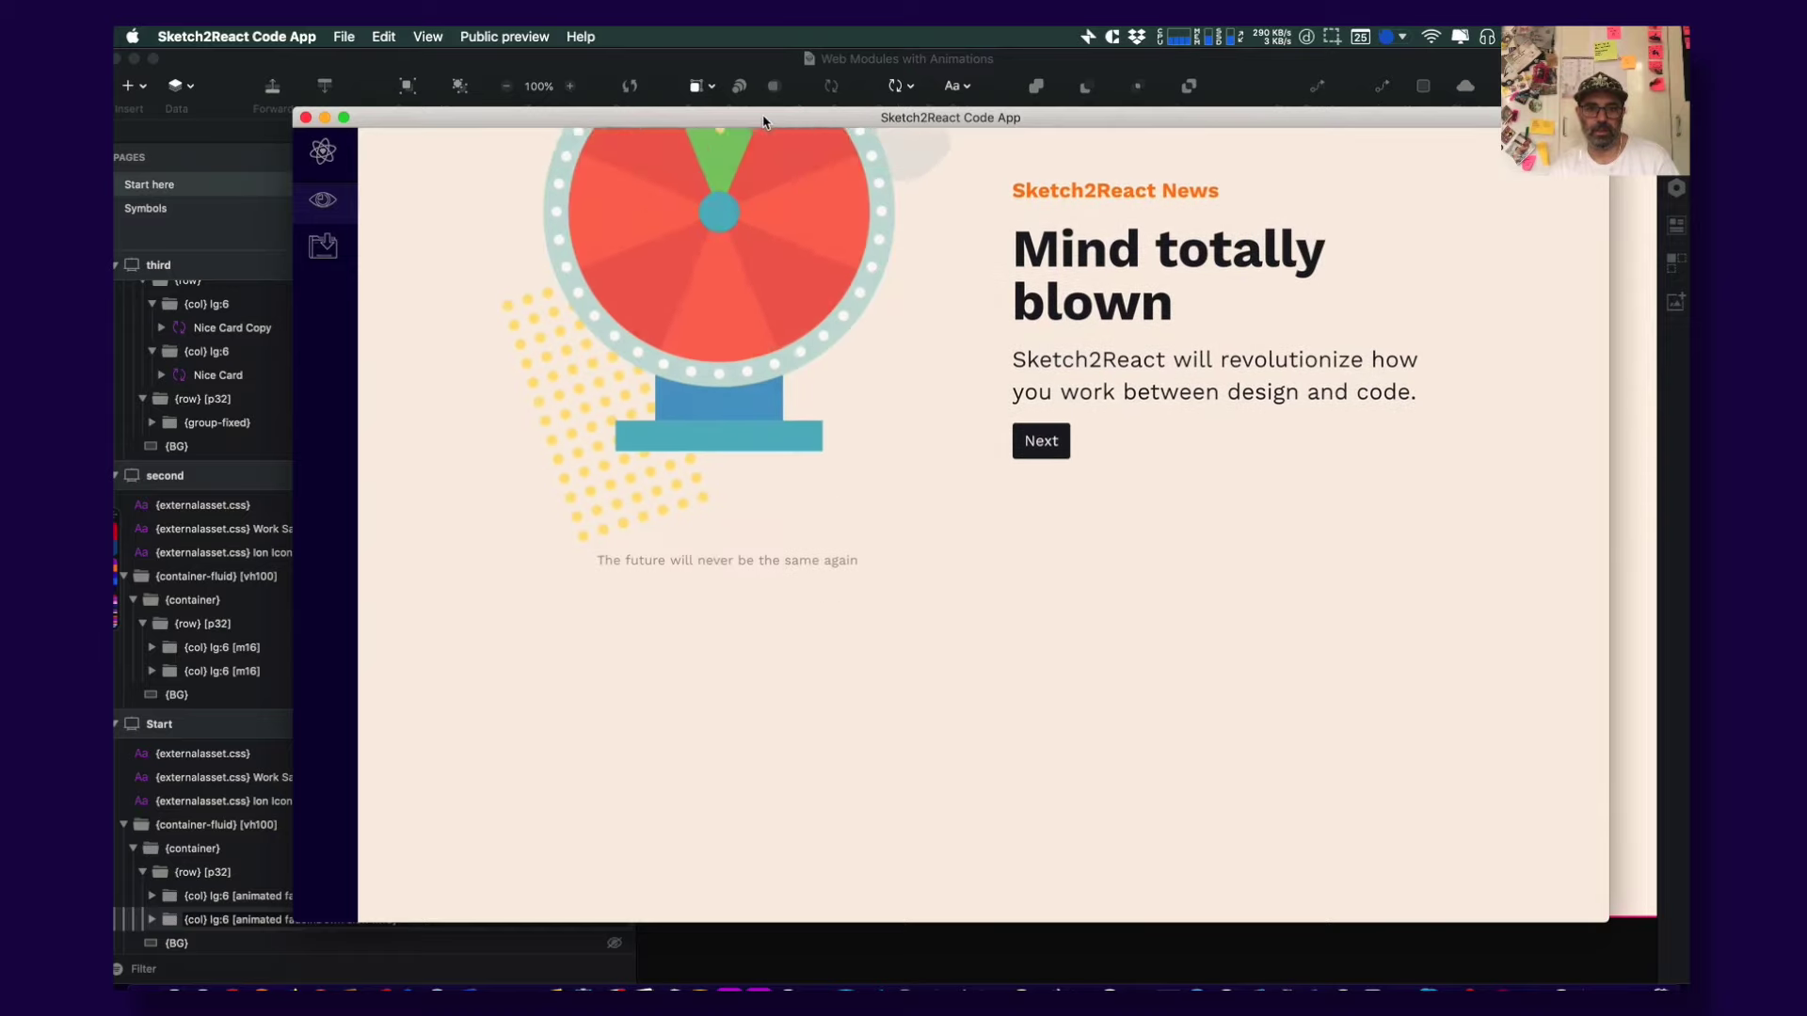
left_click(1056, 445)
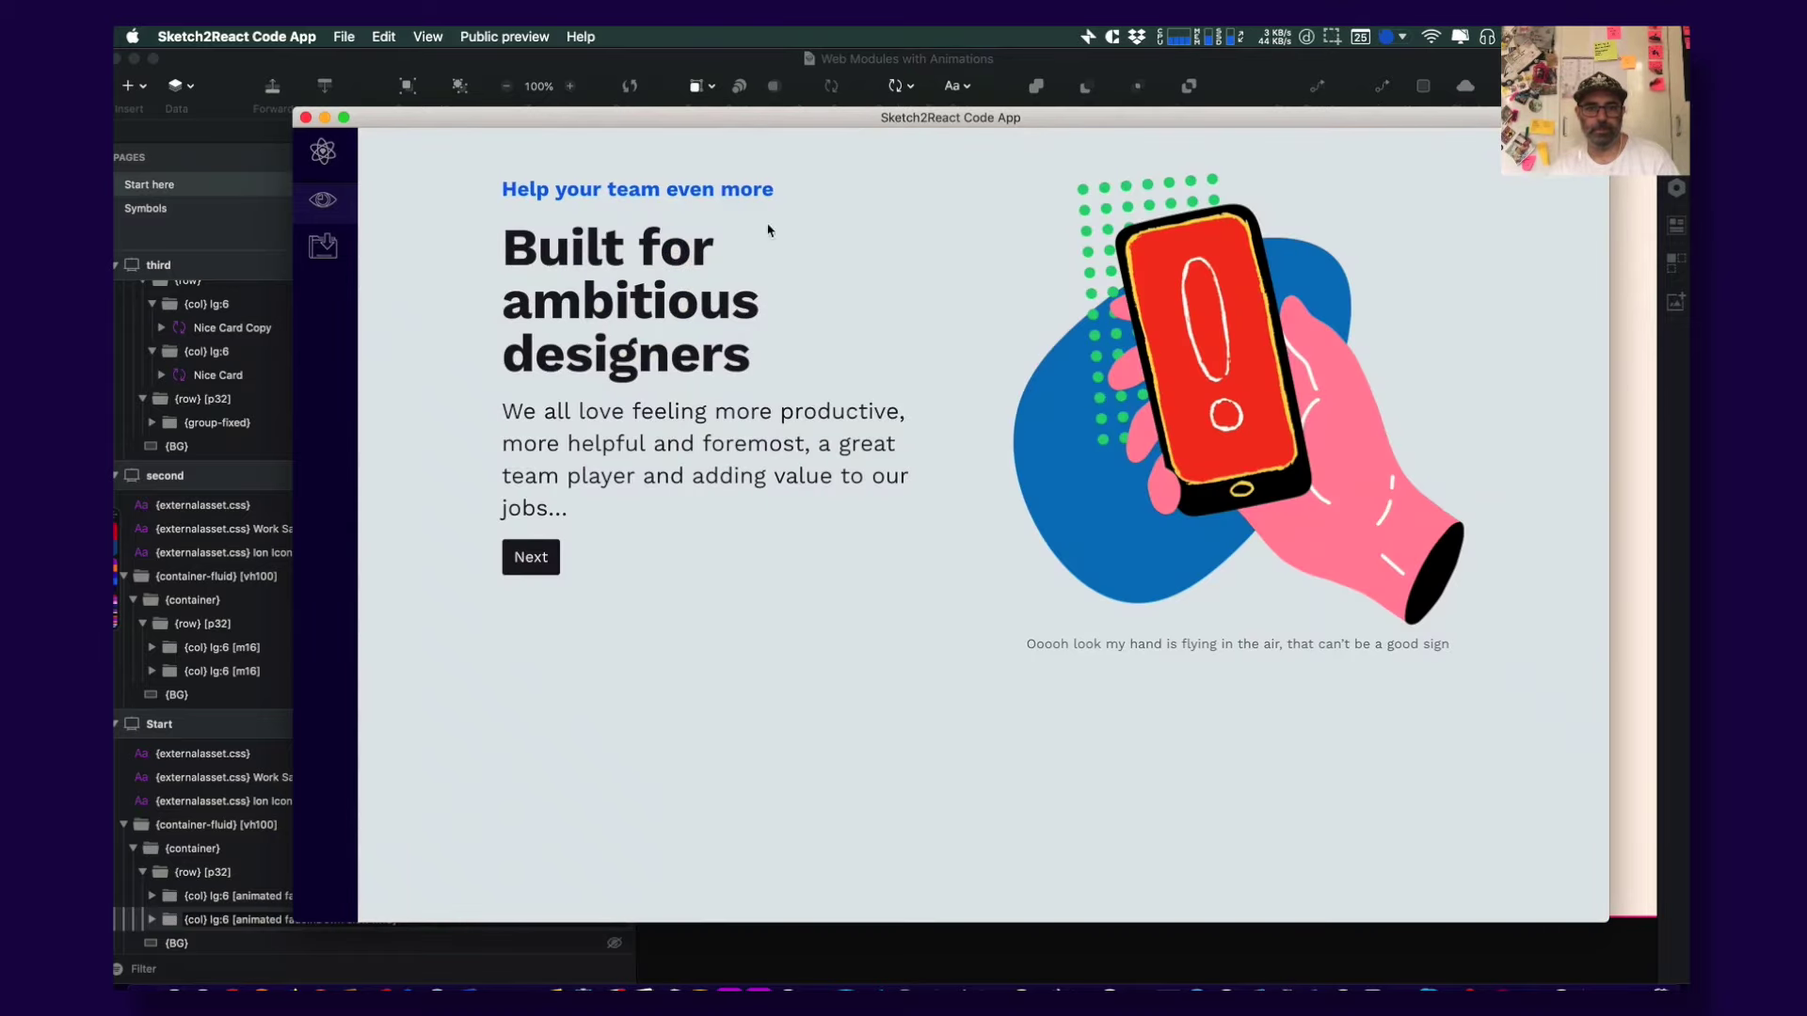
left_click_drag(623, 115, 624, 129)
Look over the Start and second artboards in Sketch and recheck the Start preview in the Code App
left_click(649, 79)
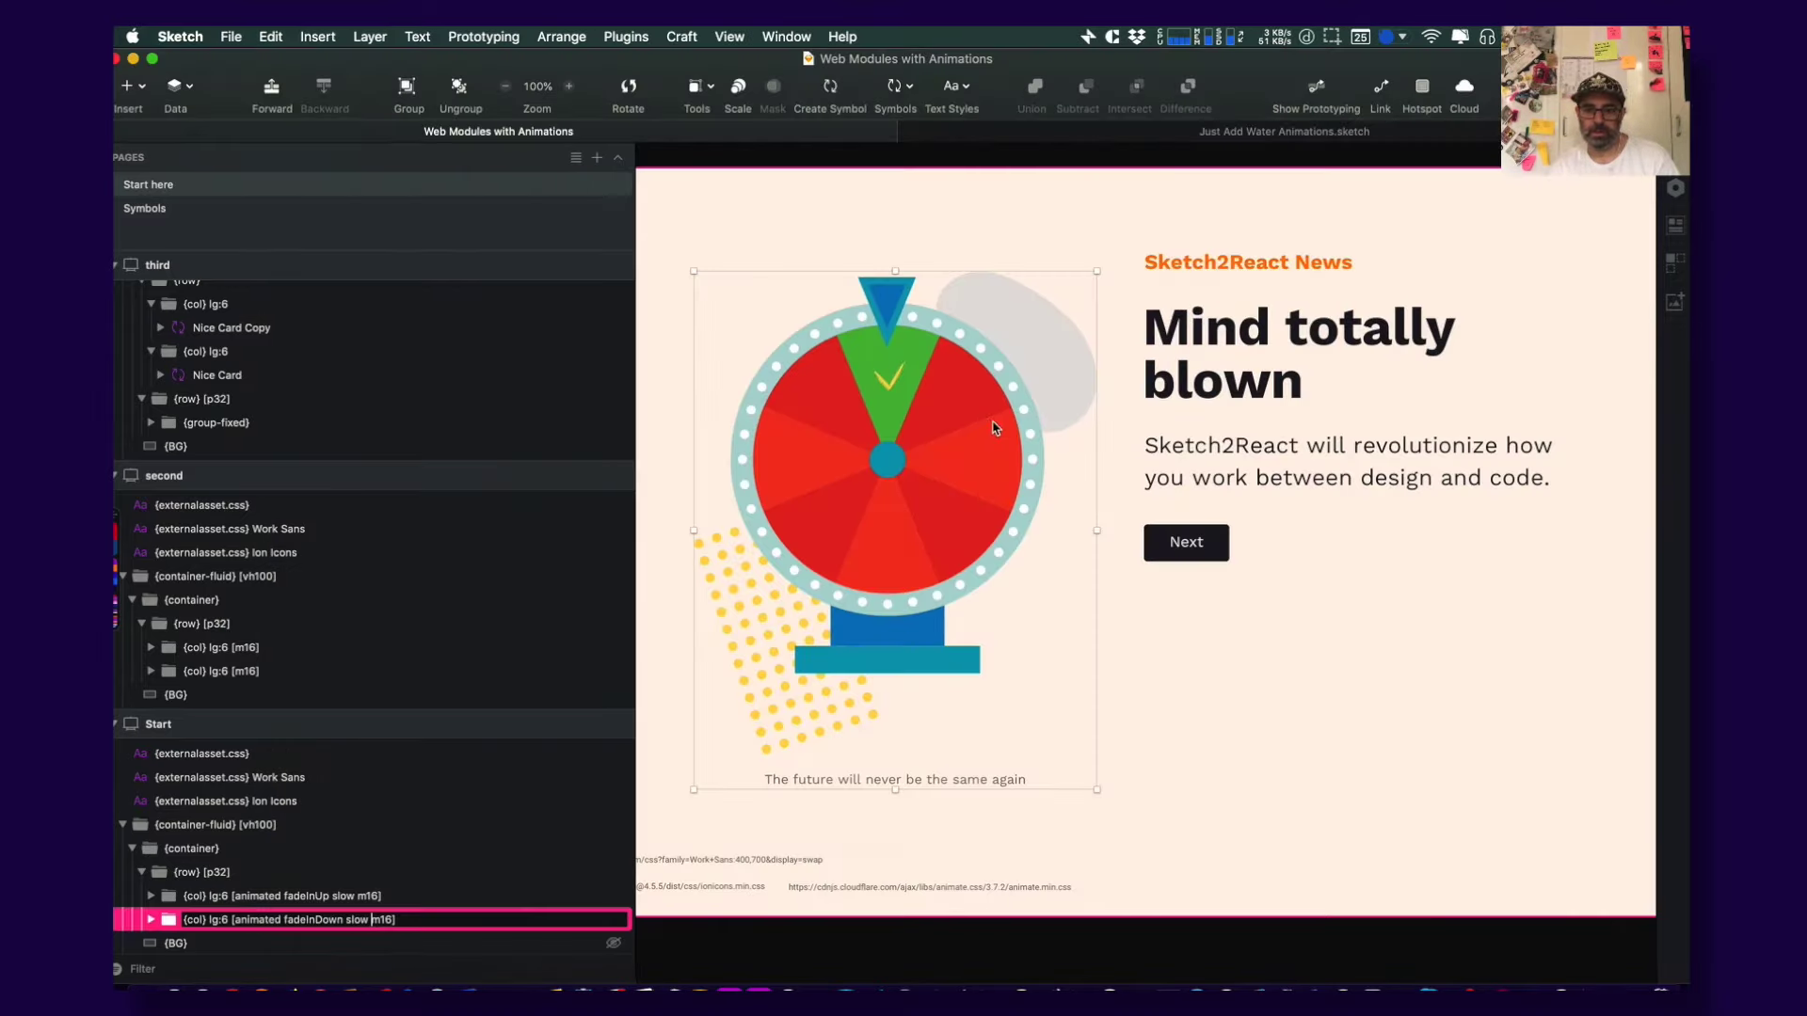
scroll(988, 423, "down", 1)
scroll(989, 425, "down", 3)
left_click_drag(1454, 448, 829, 461)
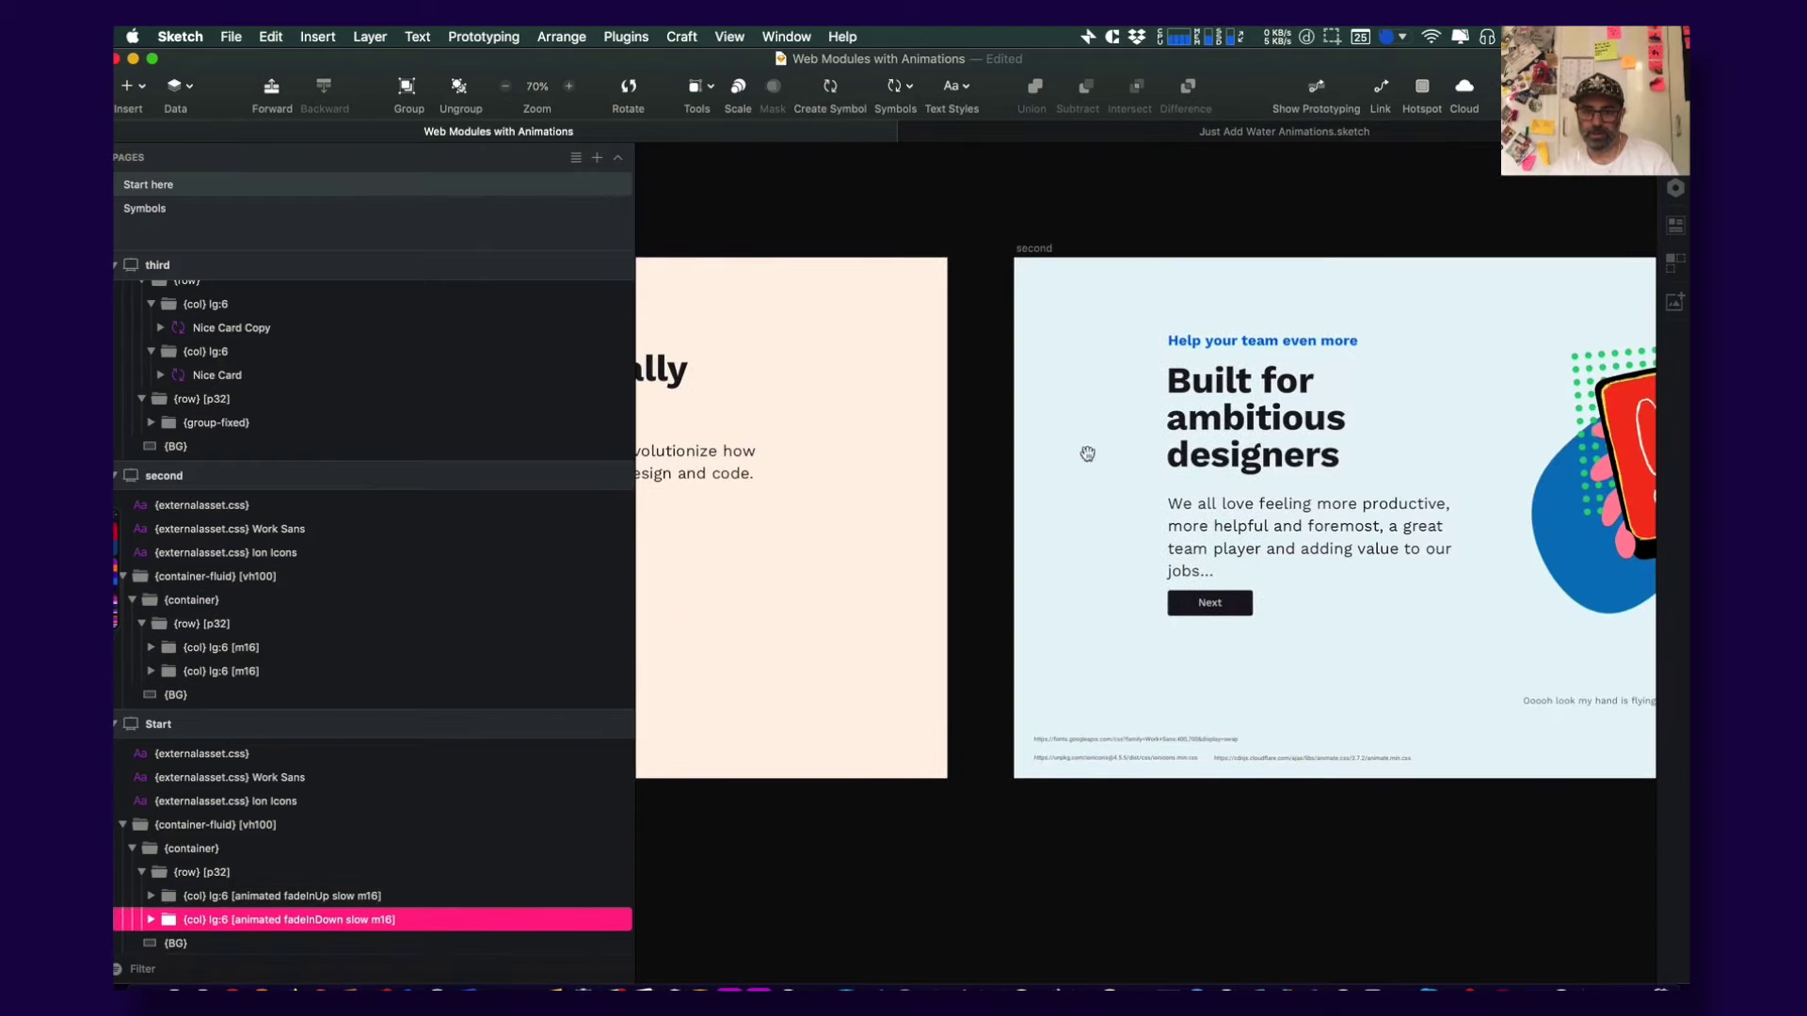
left_click_drag(1170, 454, 753, 457)
scroll(767, 438, "left", 5)
left_click(812, 428)
scroll(847, 428, "left", 2)
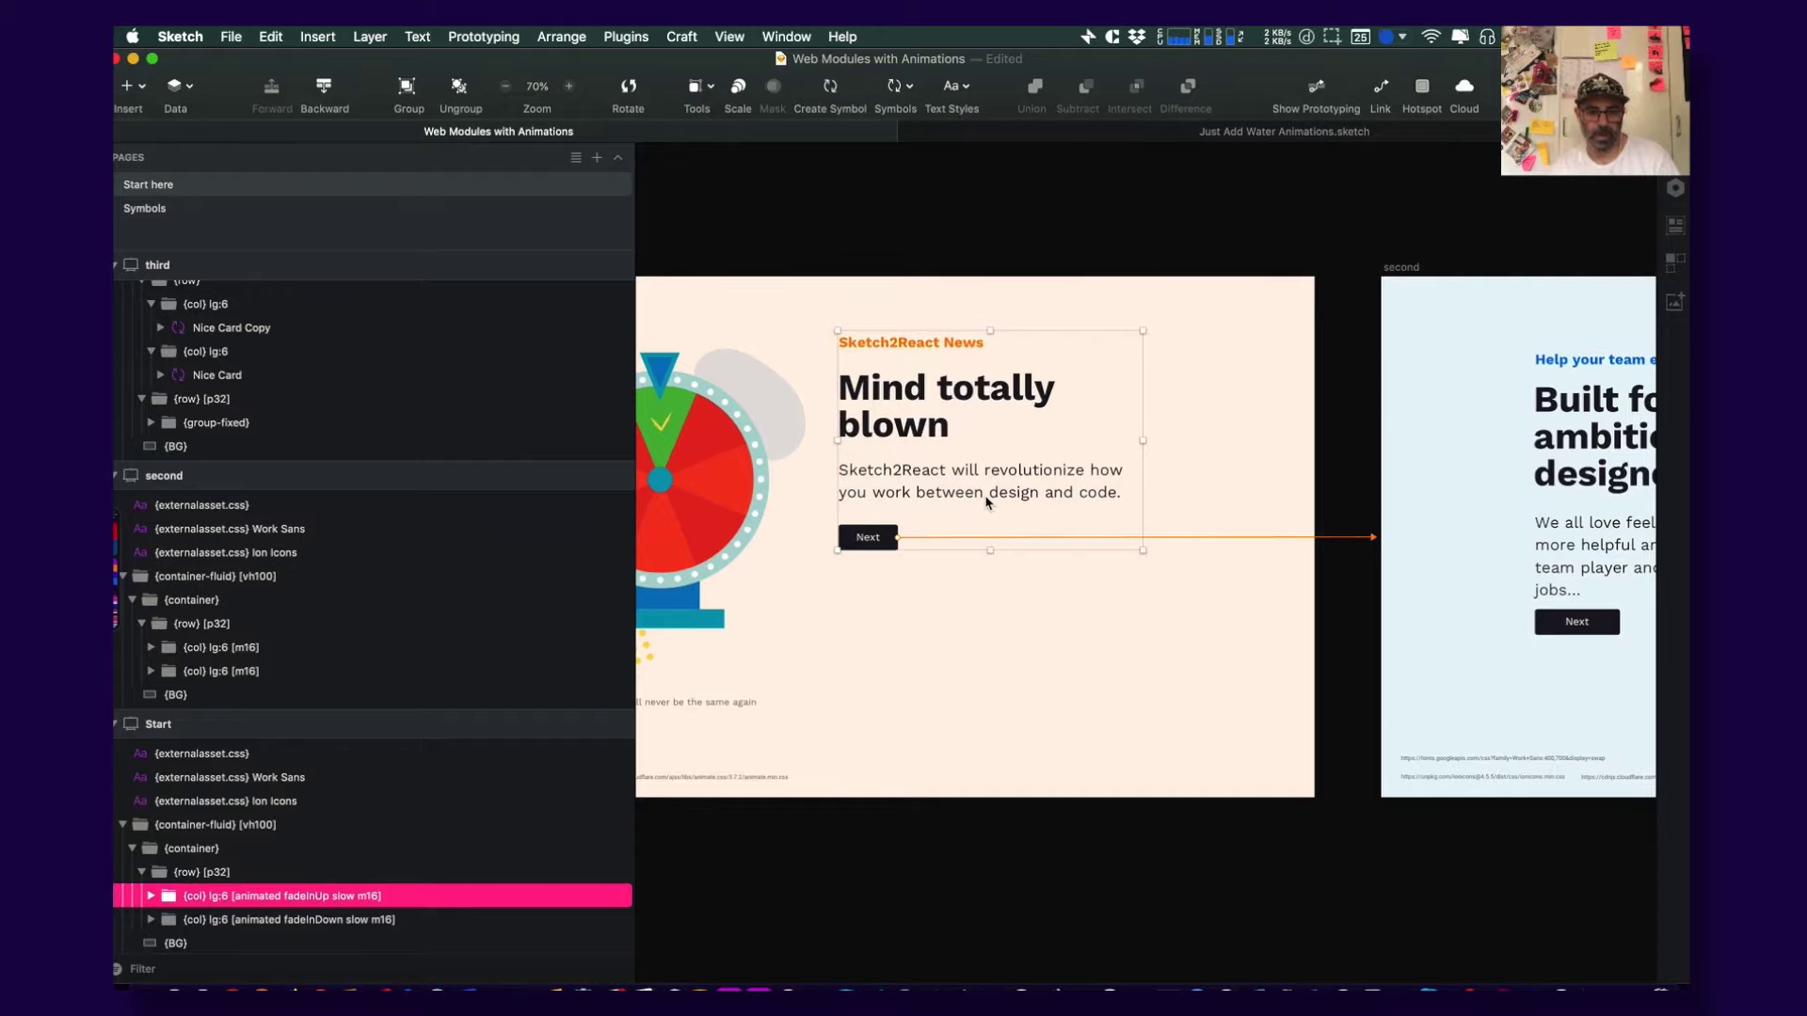
key("super+Tab")
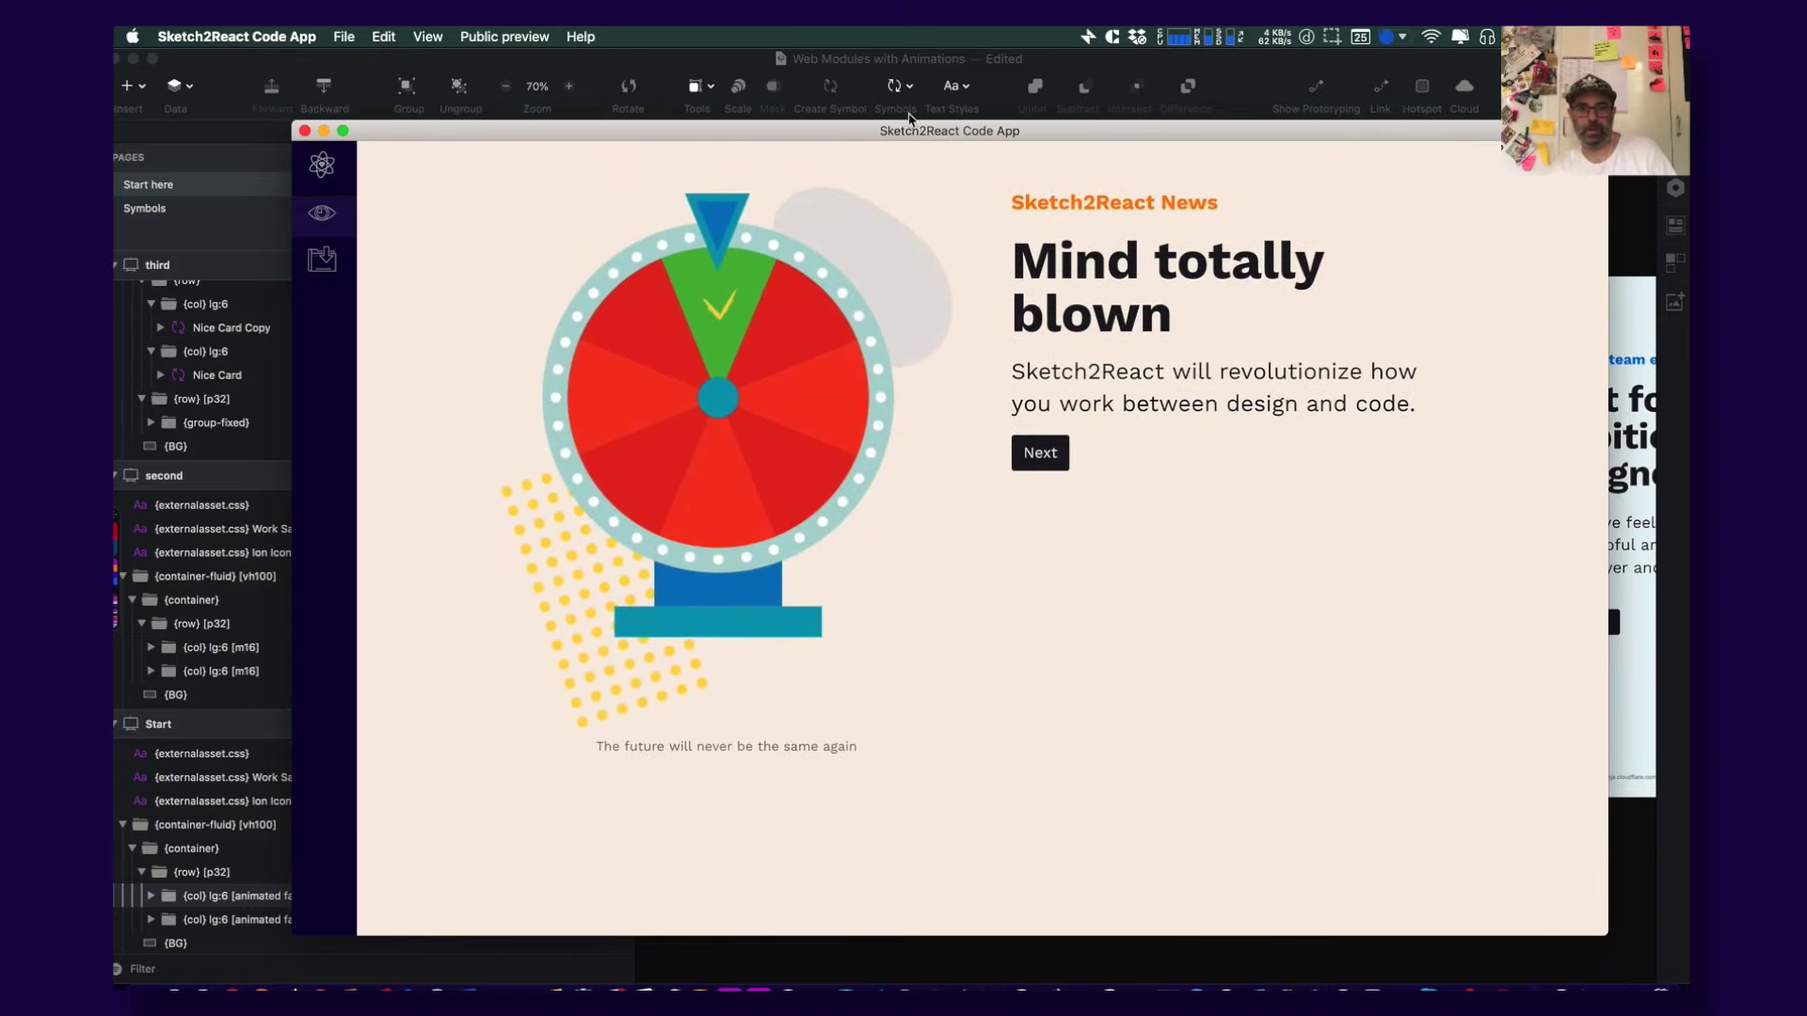
left_click(876, 72)
Copy the Start wheel column's name, {col} lg:6 [animated fadeInDown slow m16], and paste it as the second artboard's text column name
left_click(1419, 410)
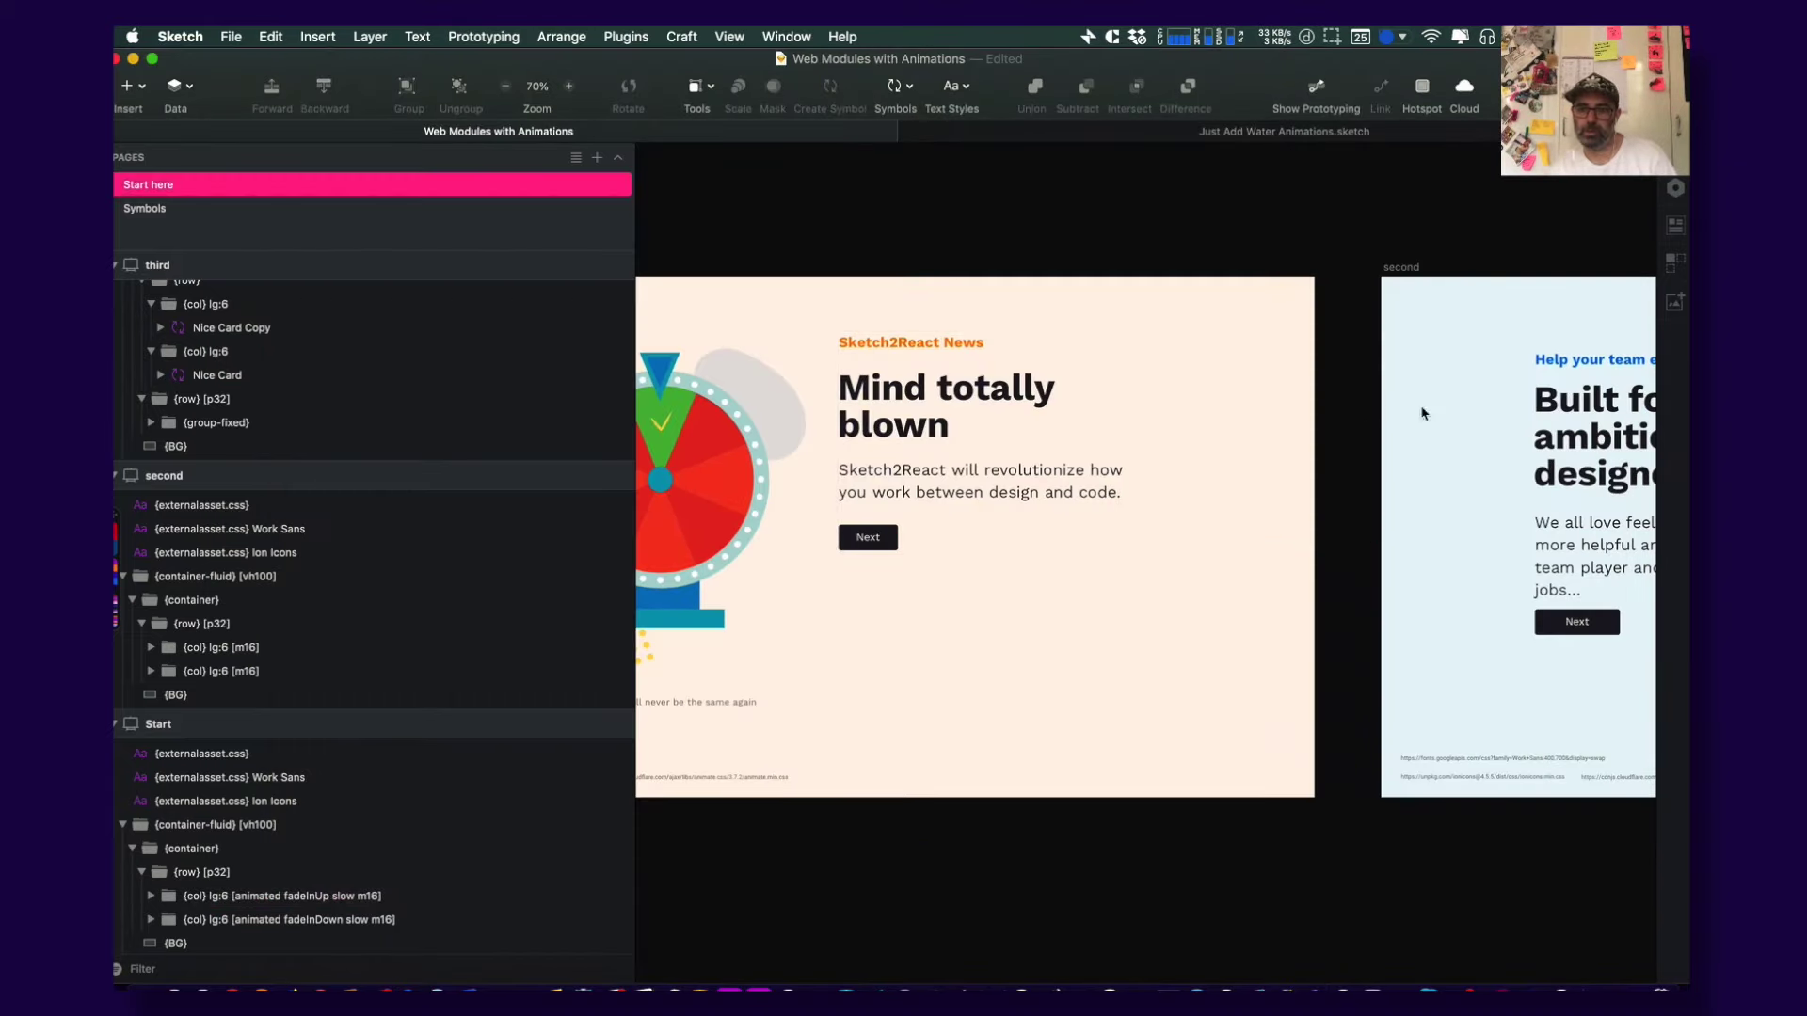
left_click_drag(1192, 415, 611, 415)
left_click(1463, 527)
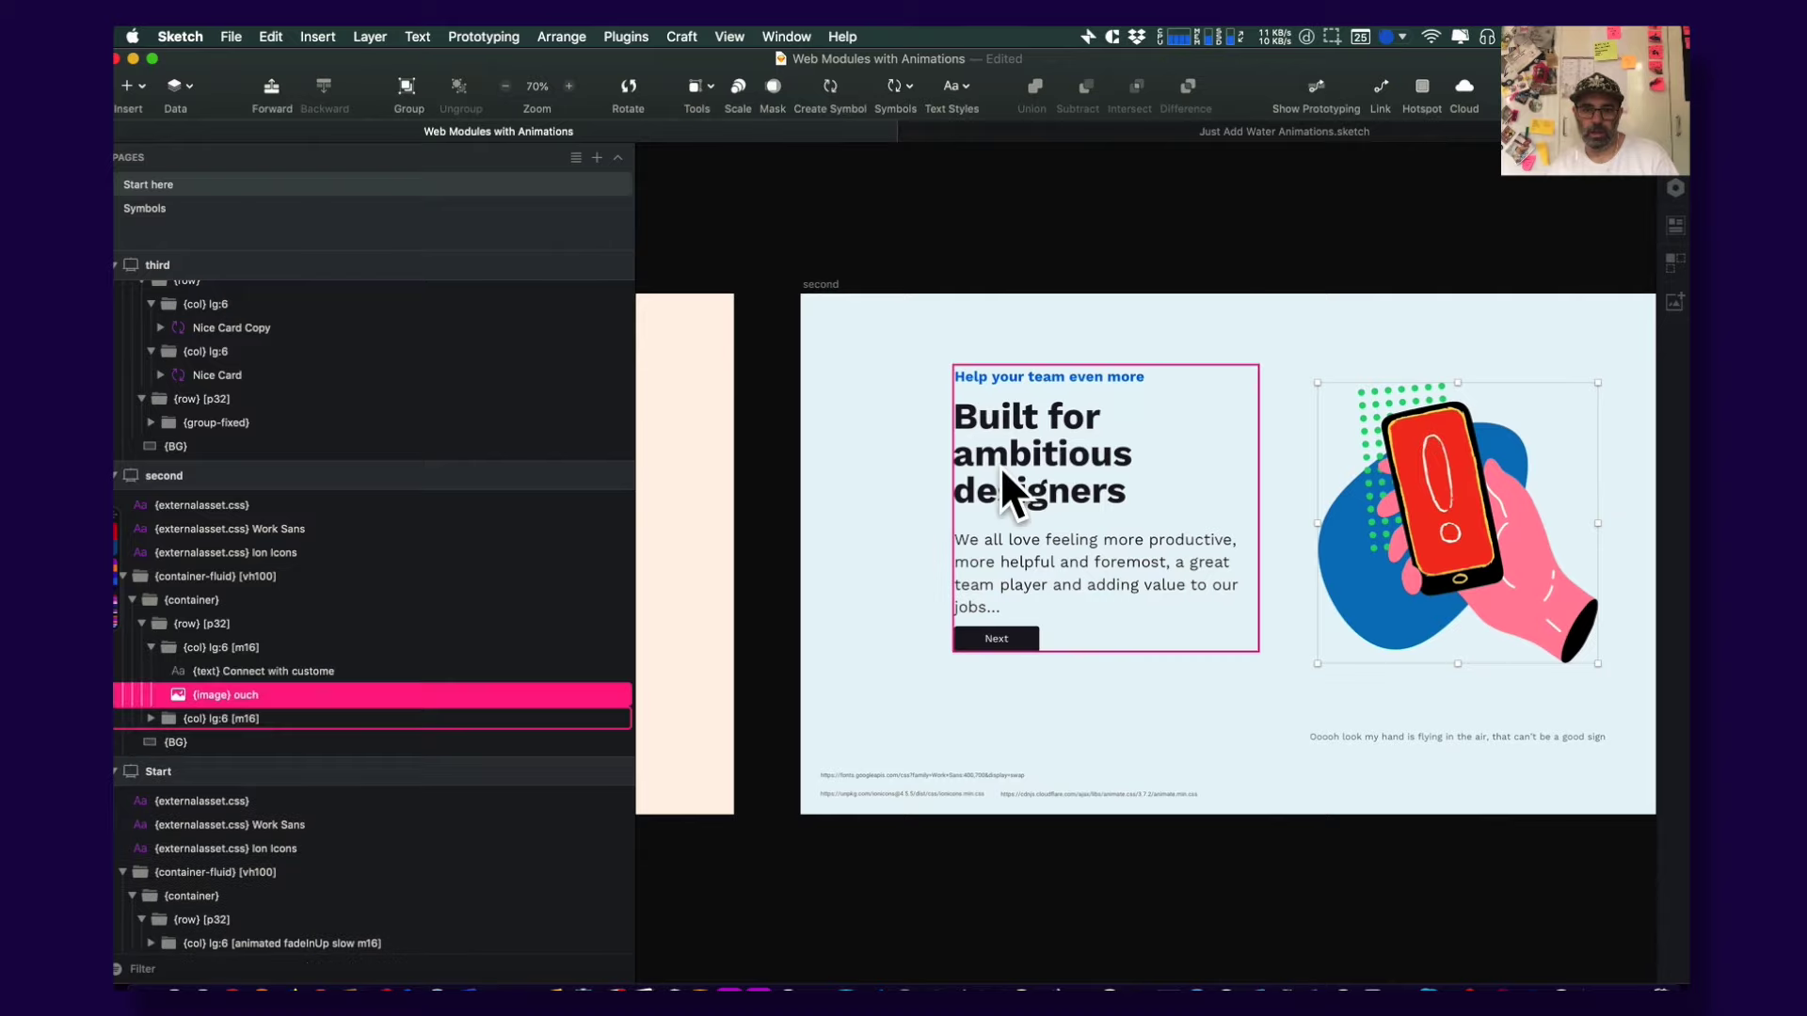
left_click(246, 648)
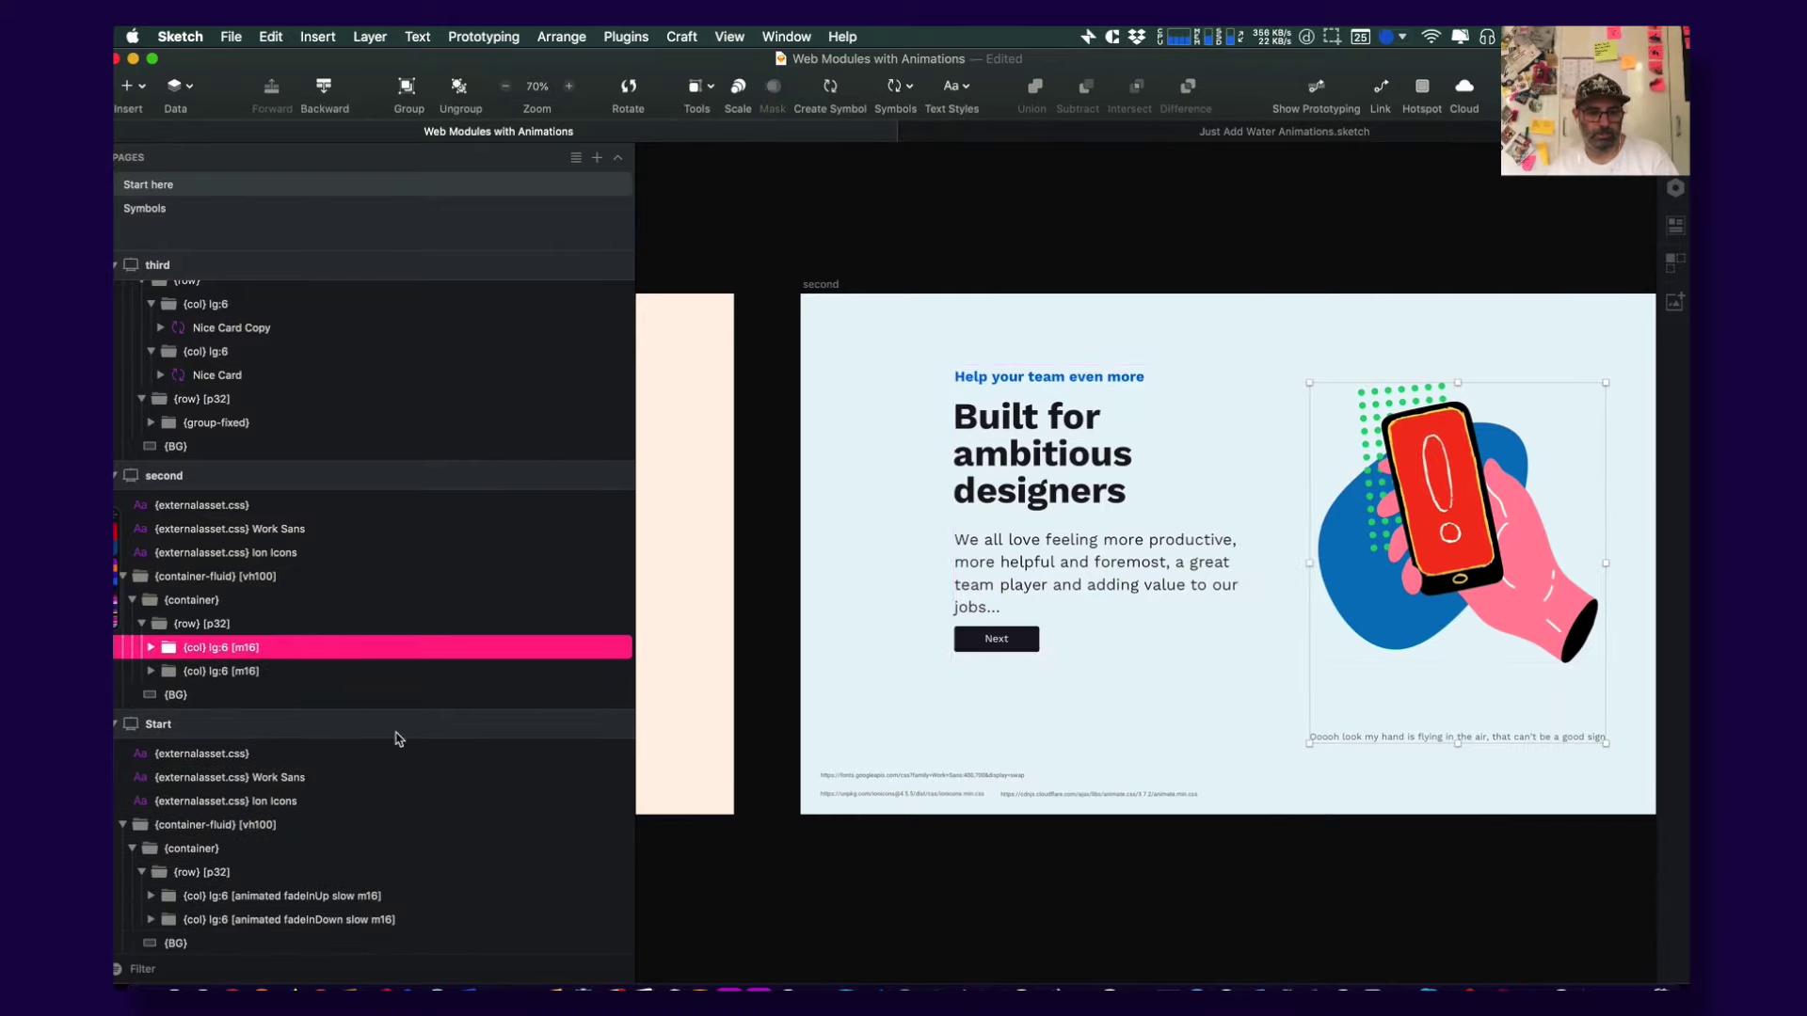
scroll(286, 789, "down", 1)
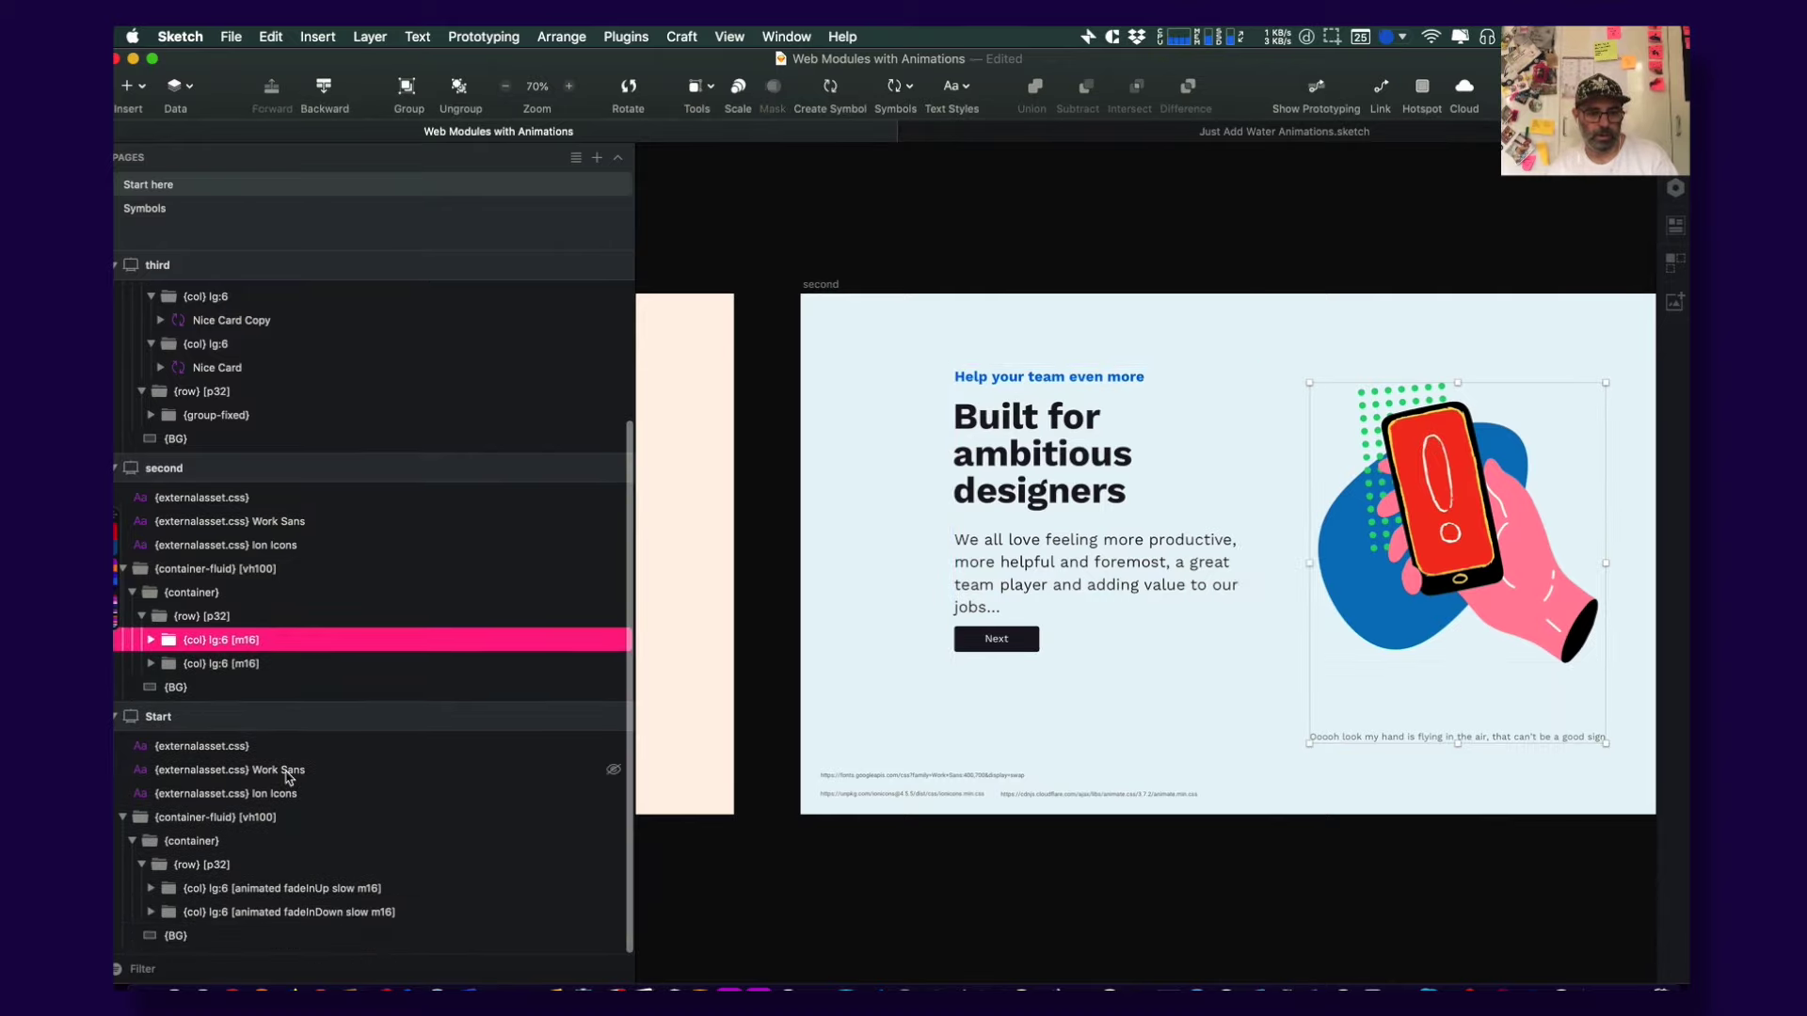
left_click(299, 922)
double_click(255, 927)
key("super+c")
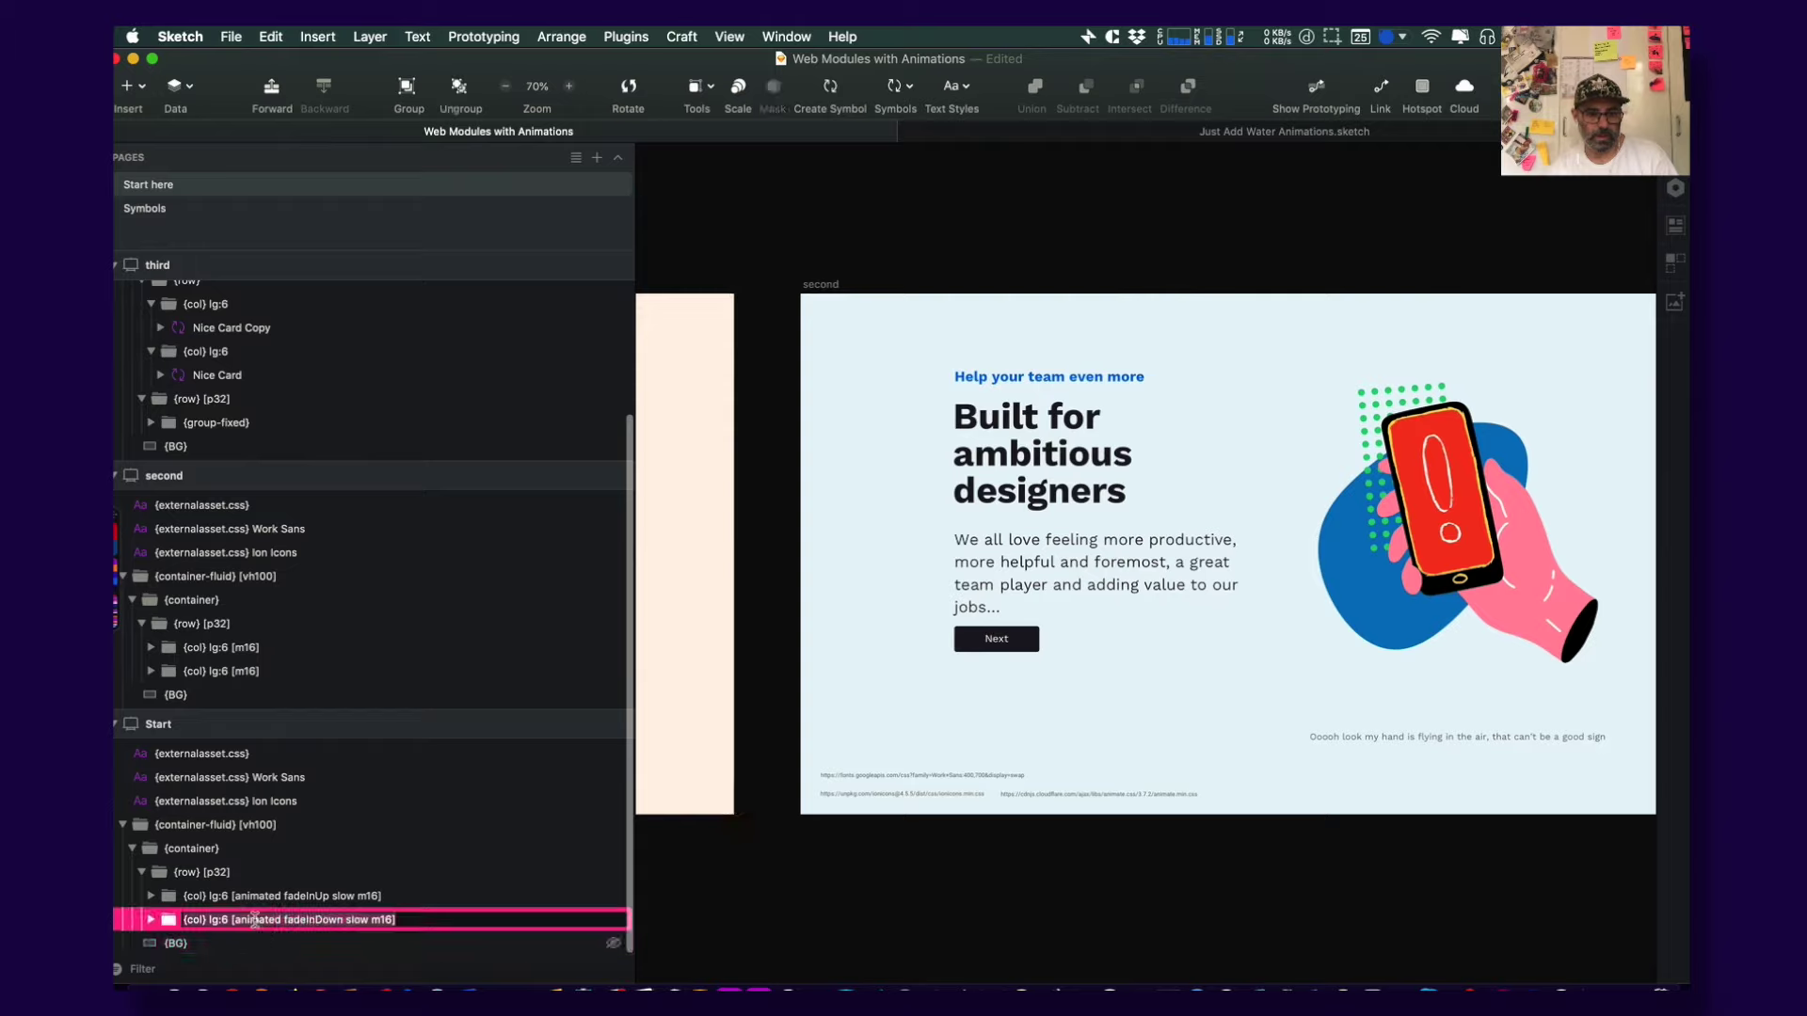
left_click(245, 672)
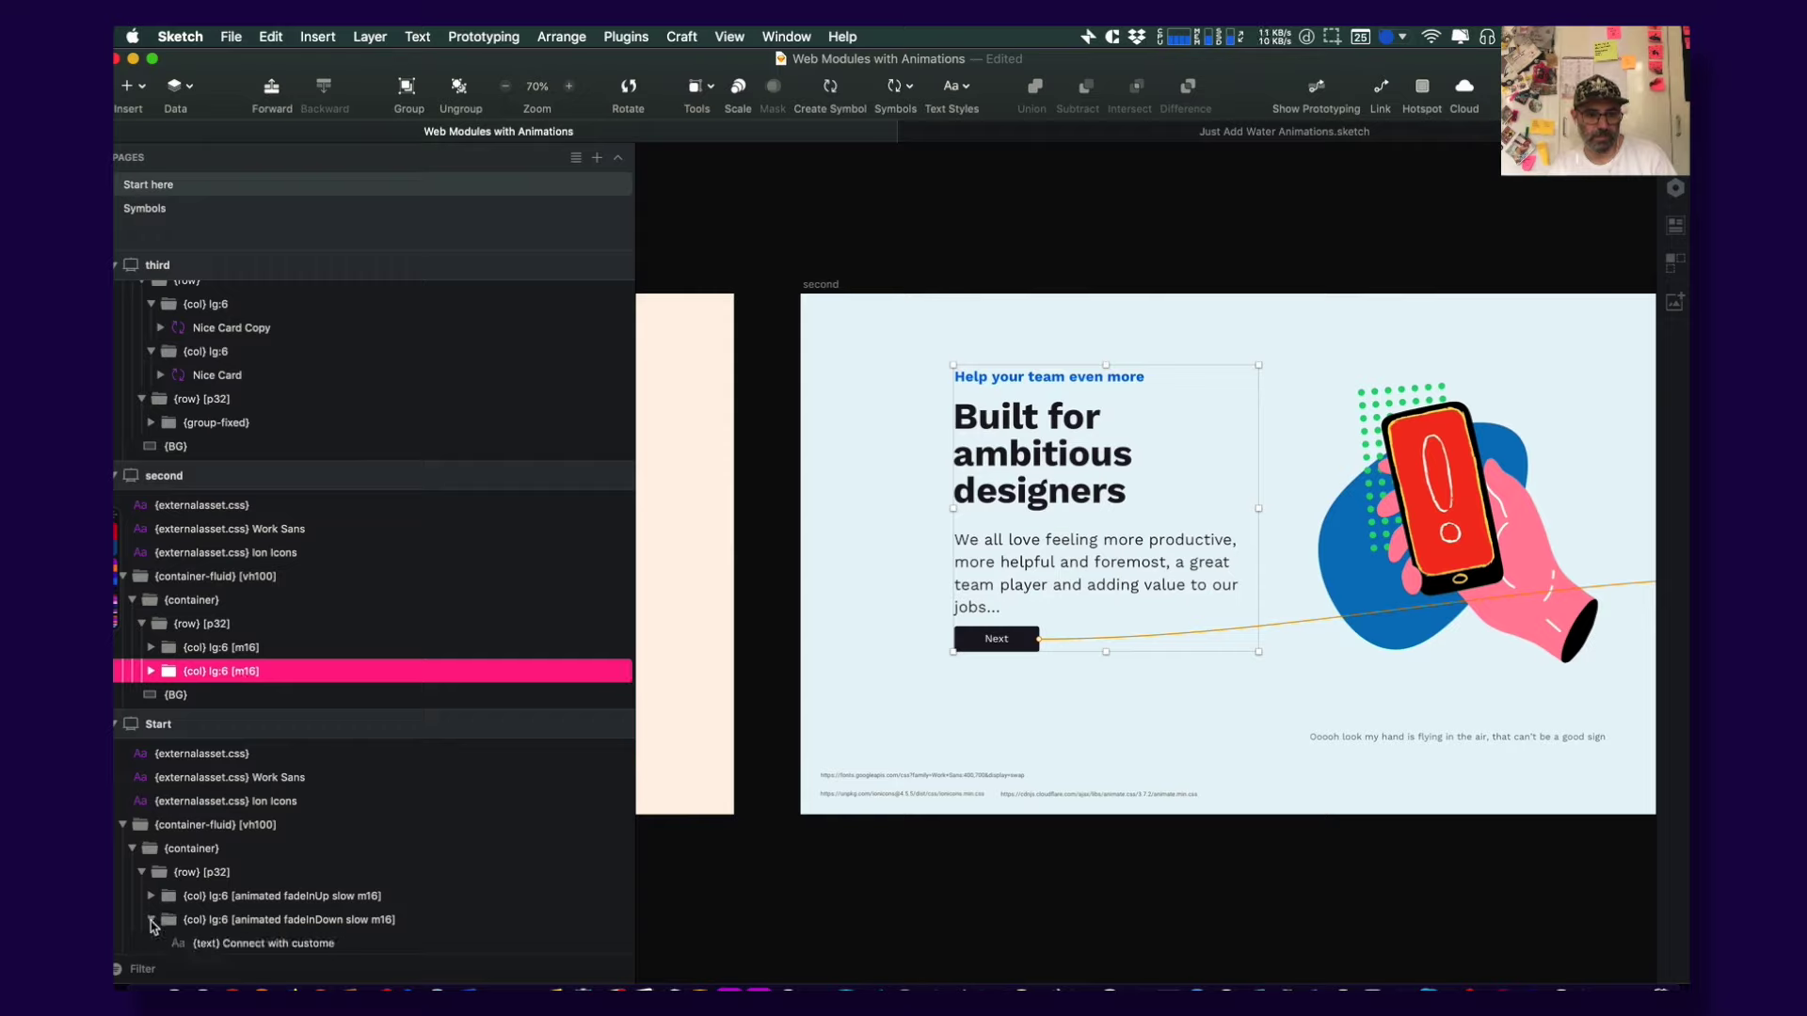
scroll(156, 925, "down", 2)
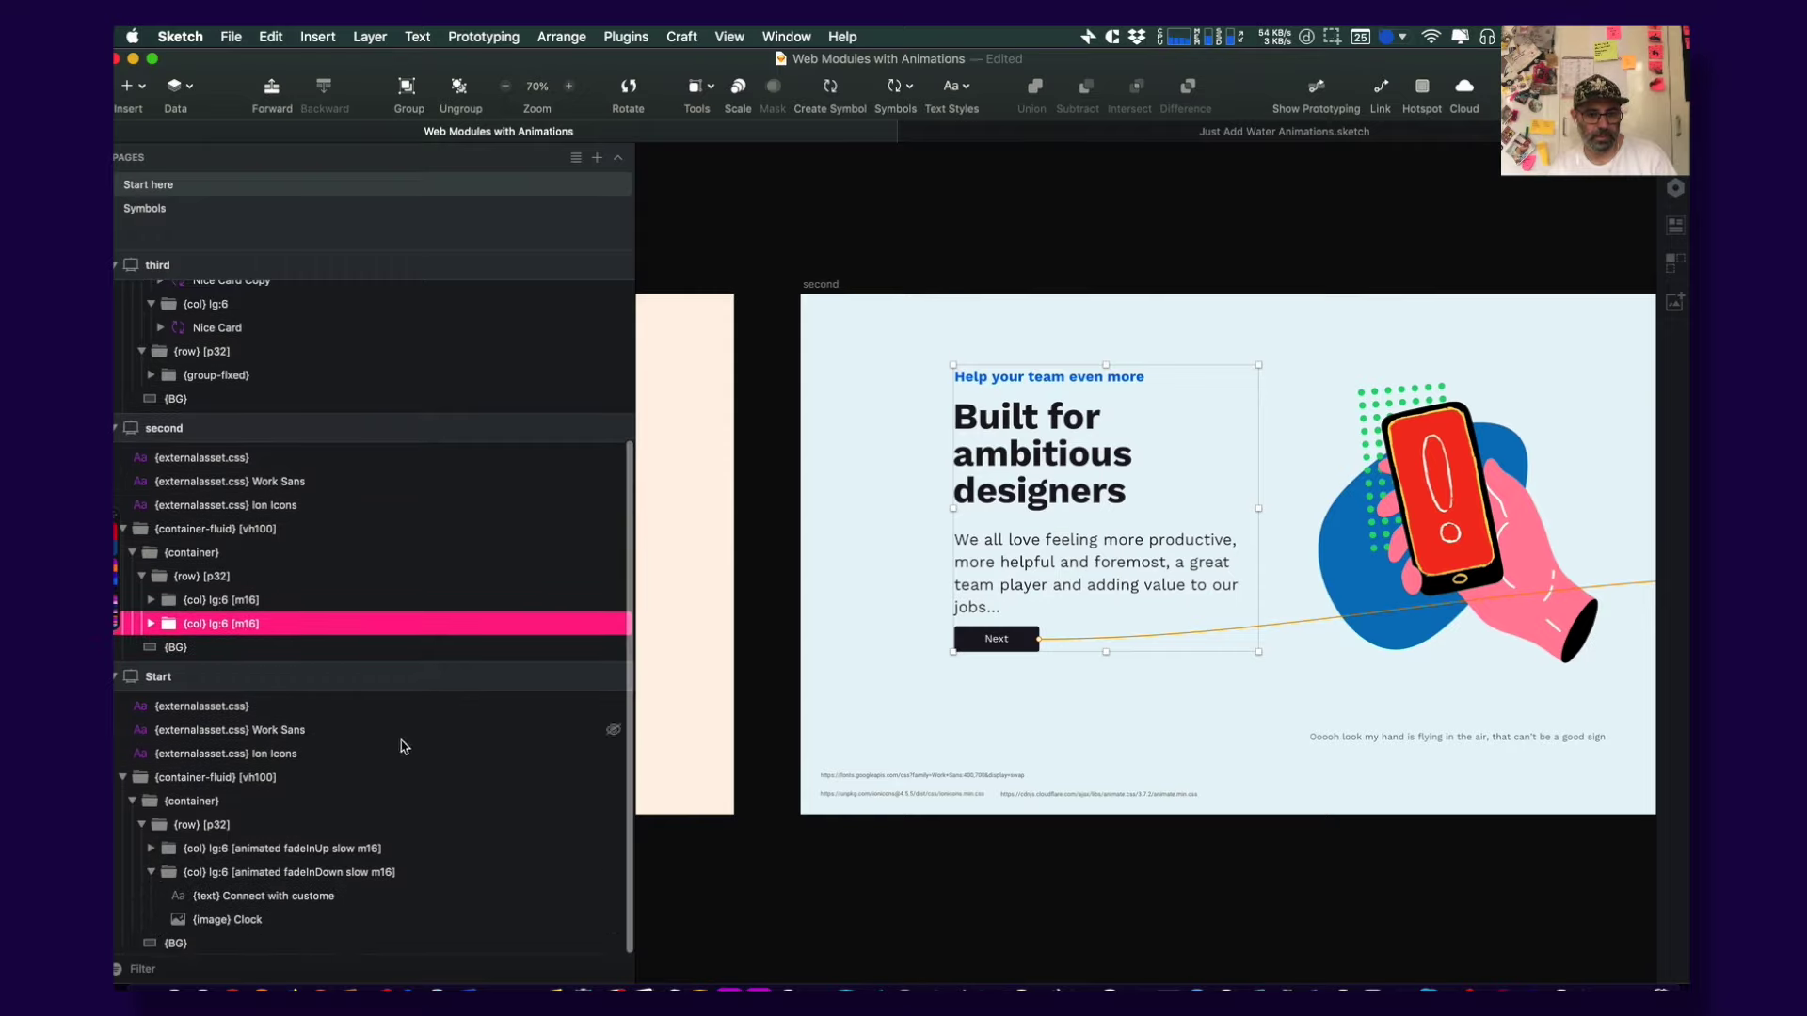
double_click(234, 626)
key("super+v")
Copy the name {col} lg:6 [animated fadeInUp slow m16] from the Start artboard's column and paste it as the second artboard's illustration column name
left_click(344, 609)
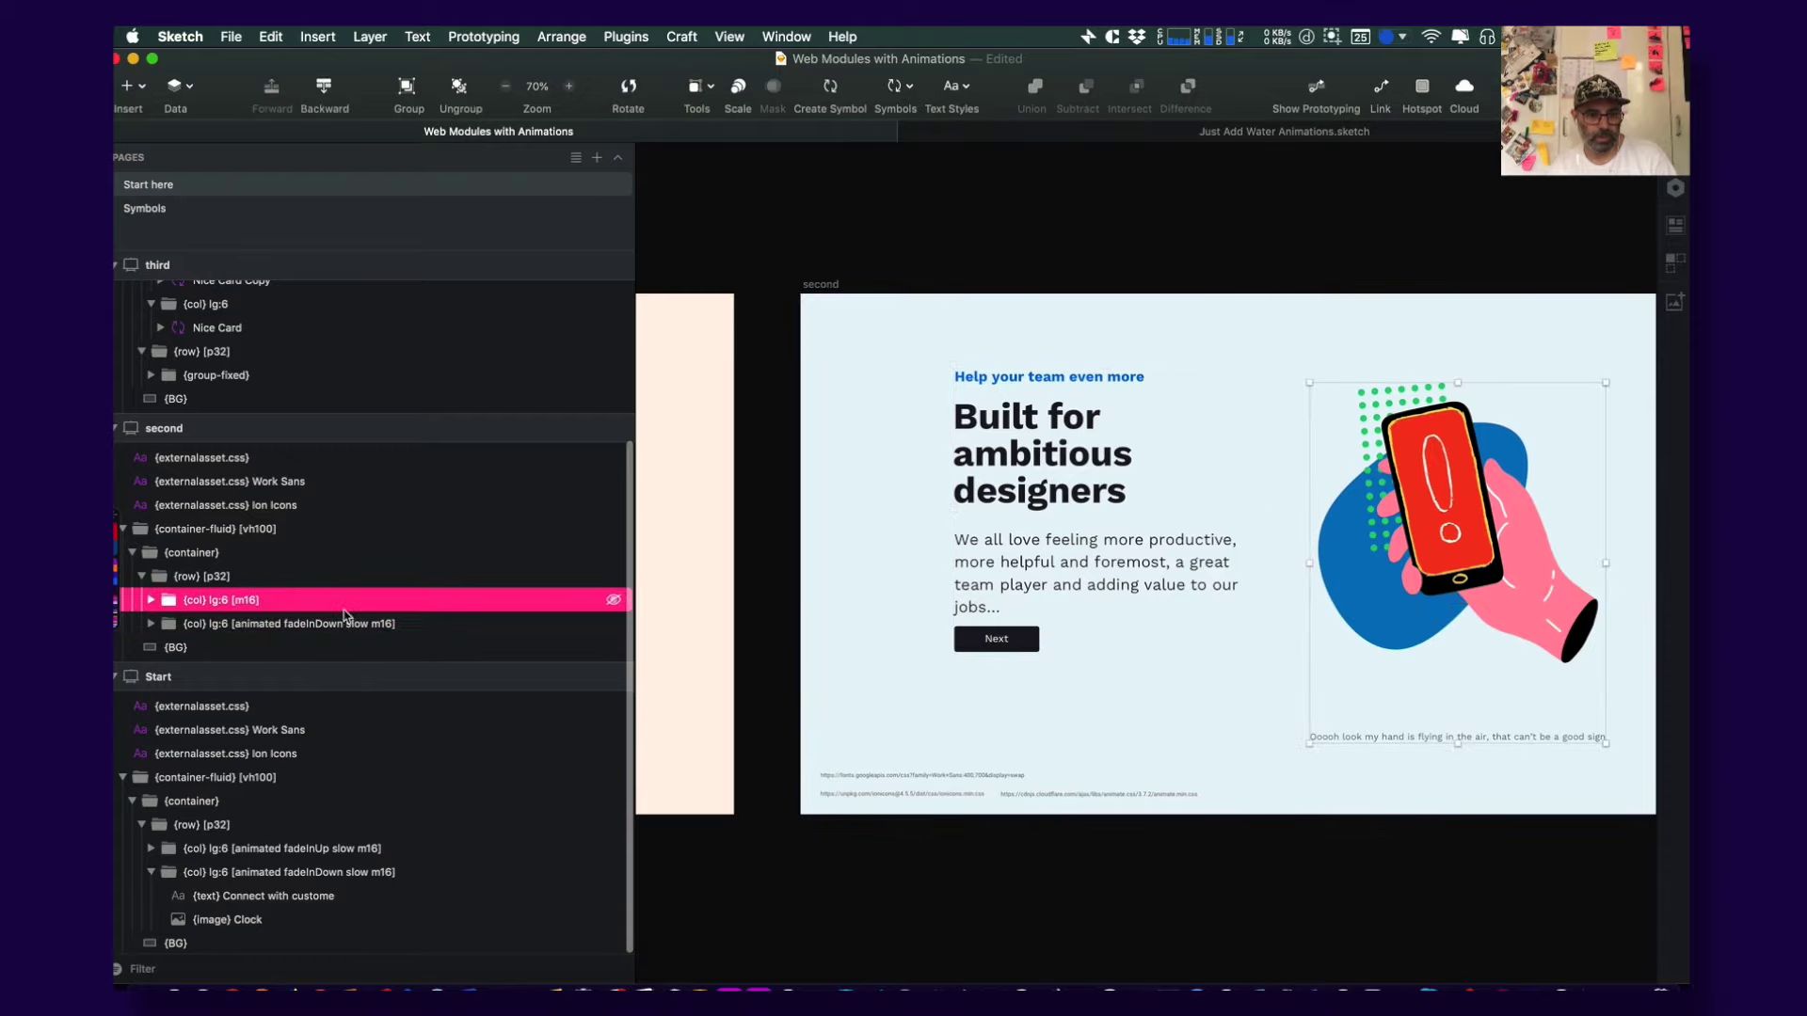
left_click(323, 851)
double_click(401, 846)
key("super+c")
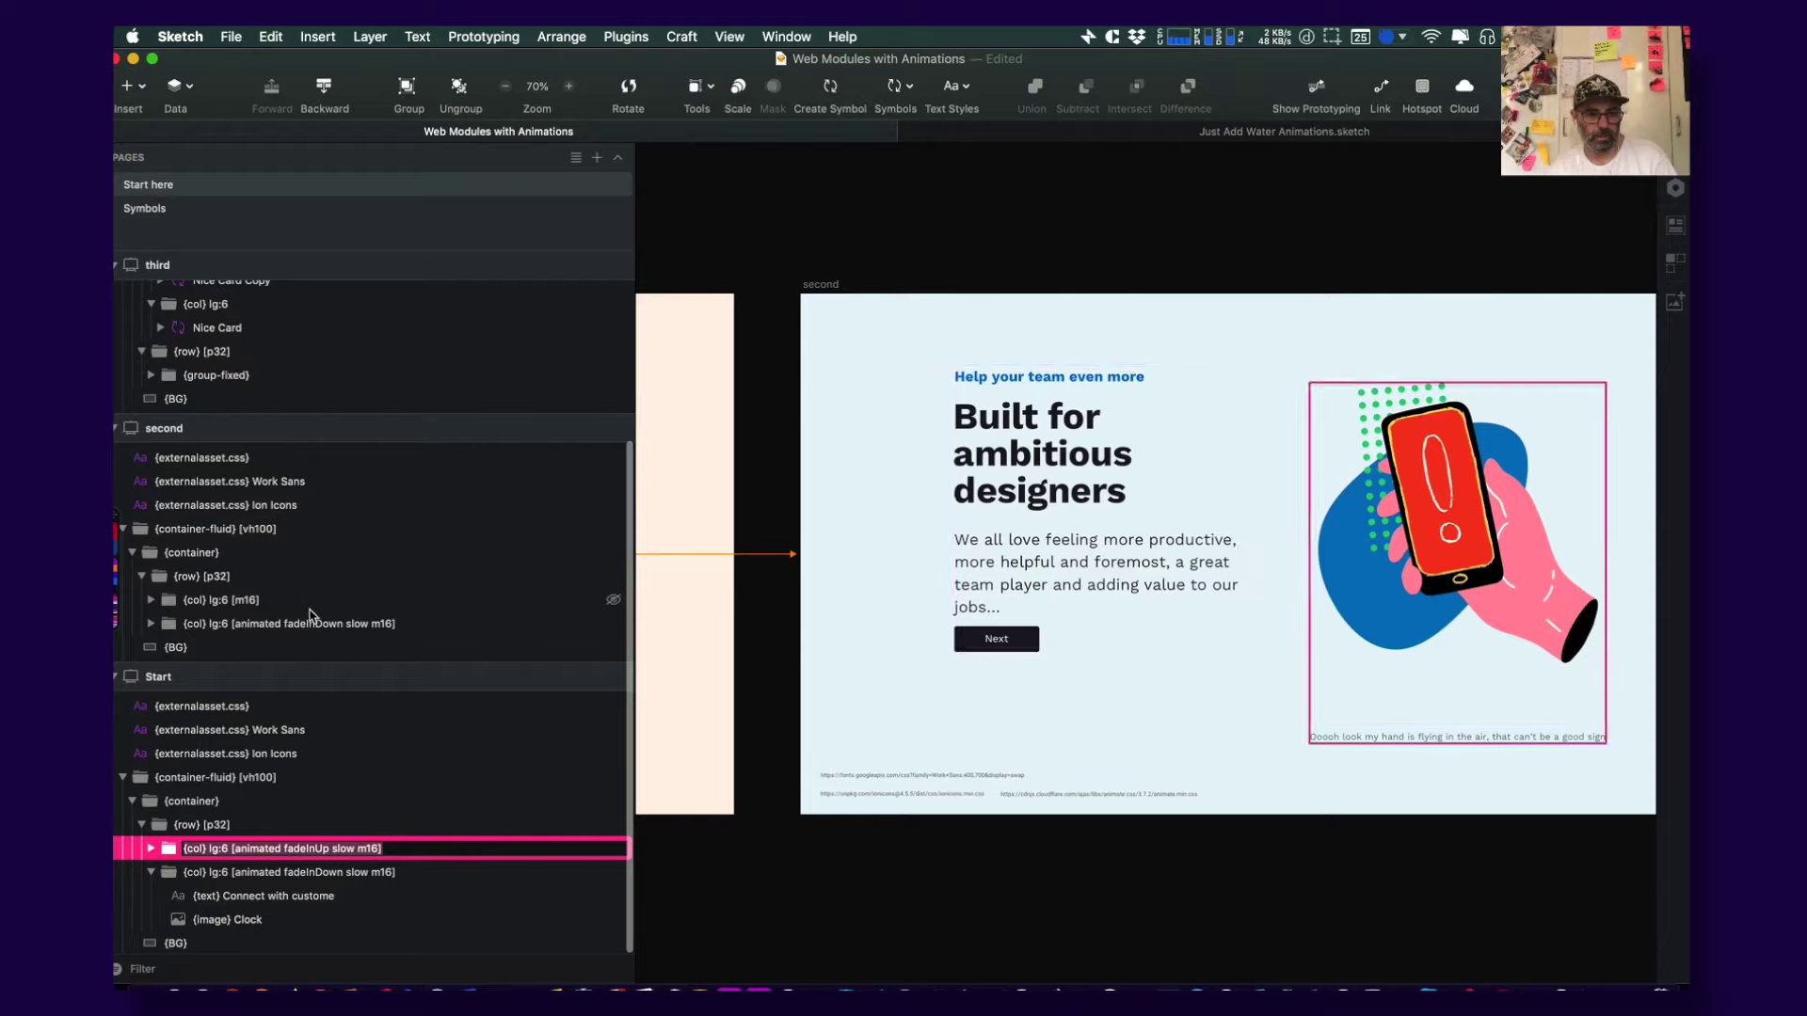
left_click(280, 607)
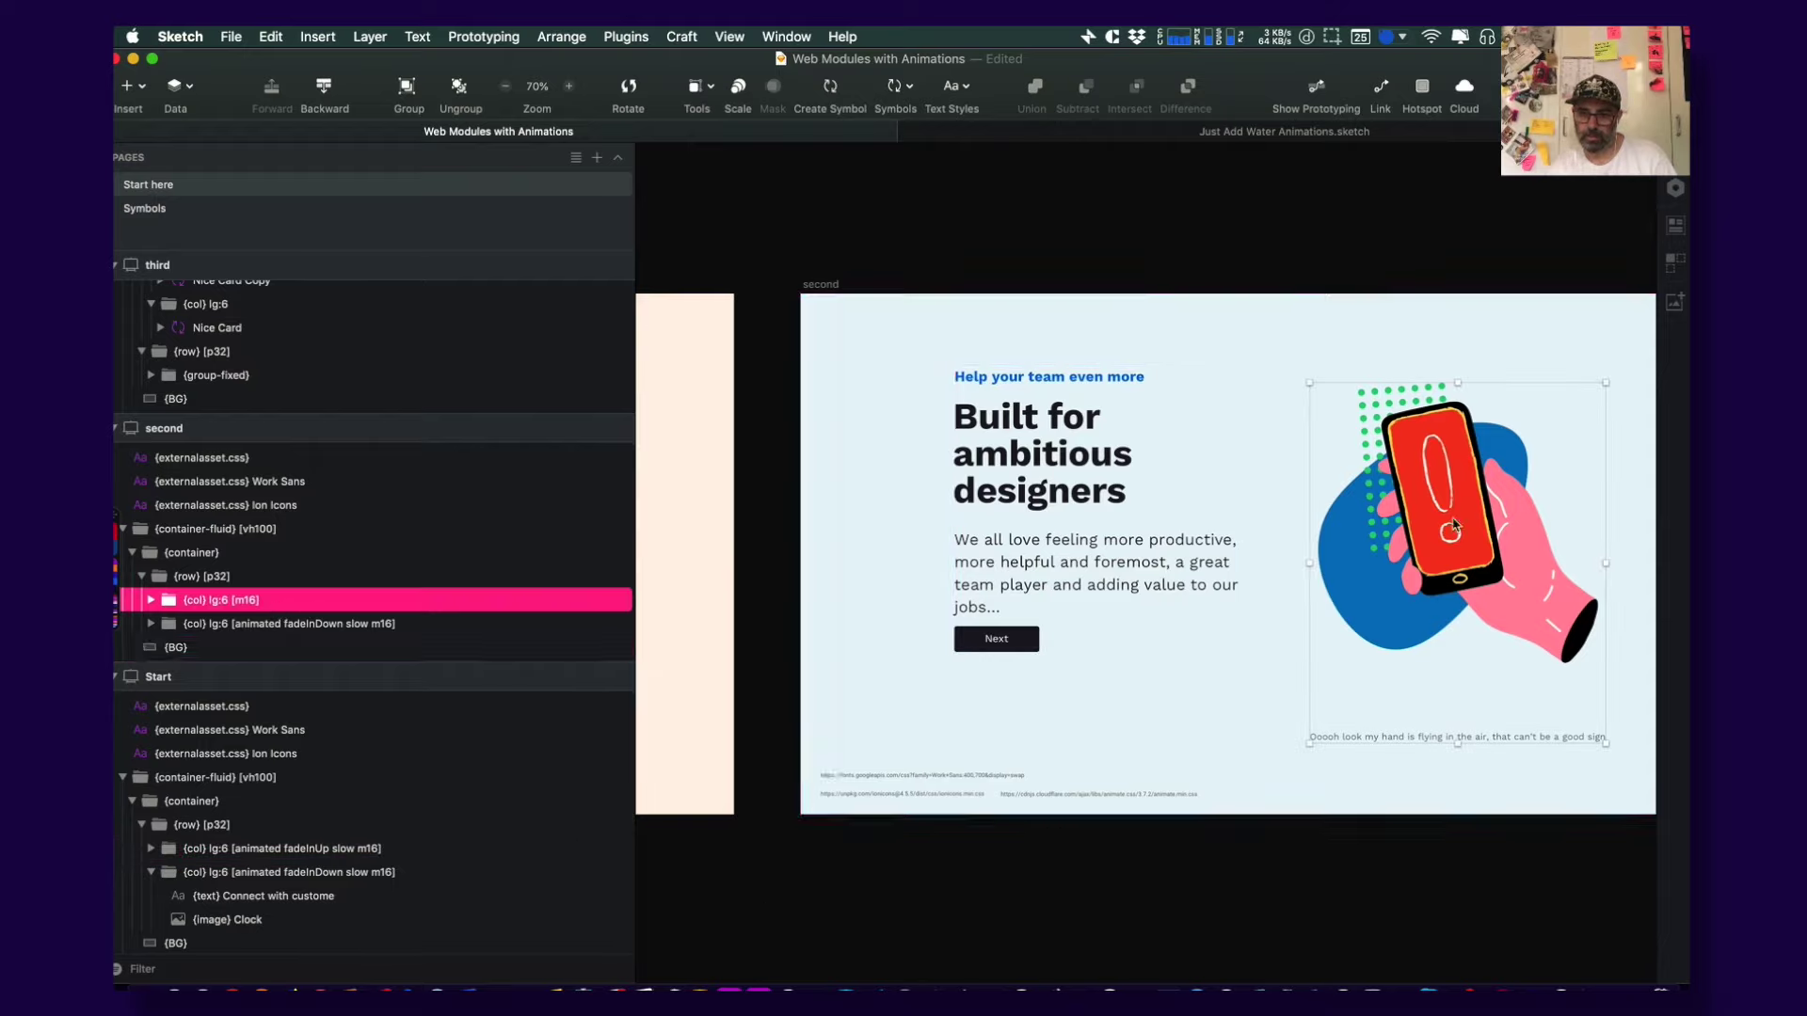
double_click(269, 607)
key("super+v")
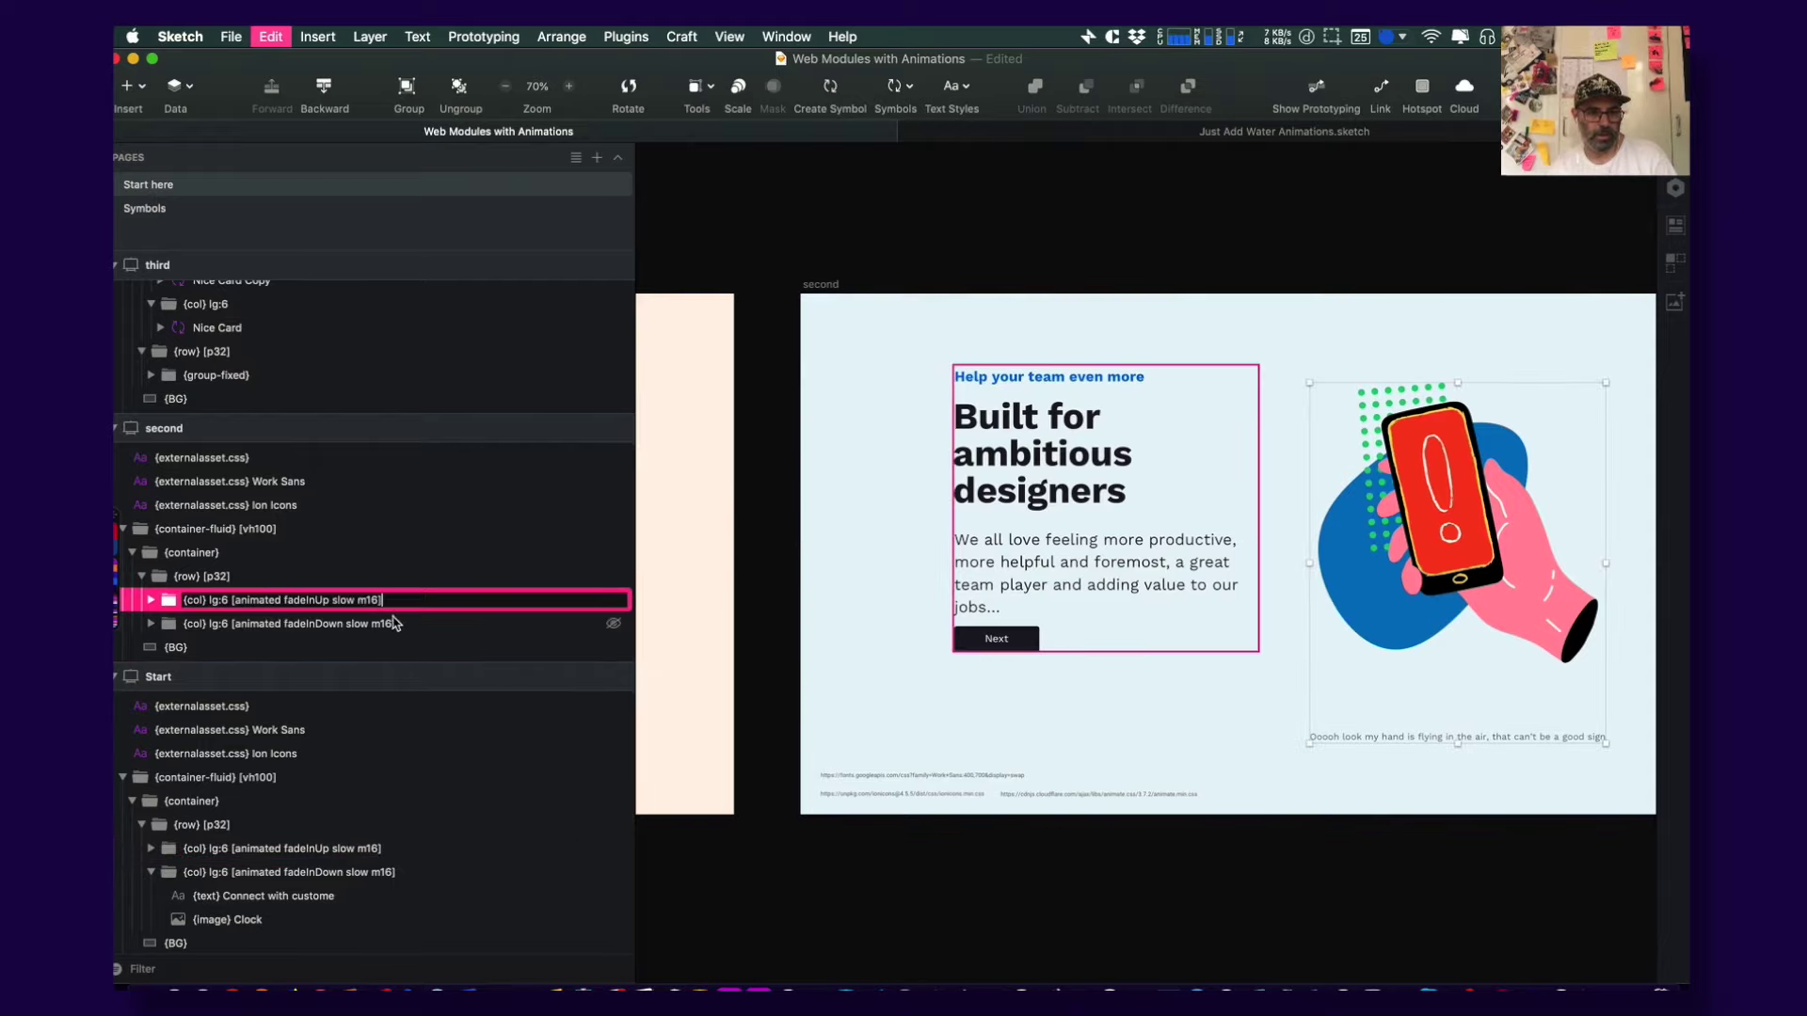
key("Return")
Switch to the Sketch2React Code App and run from the Start artboard through the second one to check its column animations
key("super+Tab")
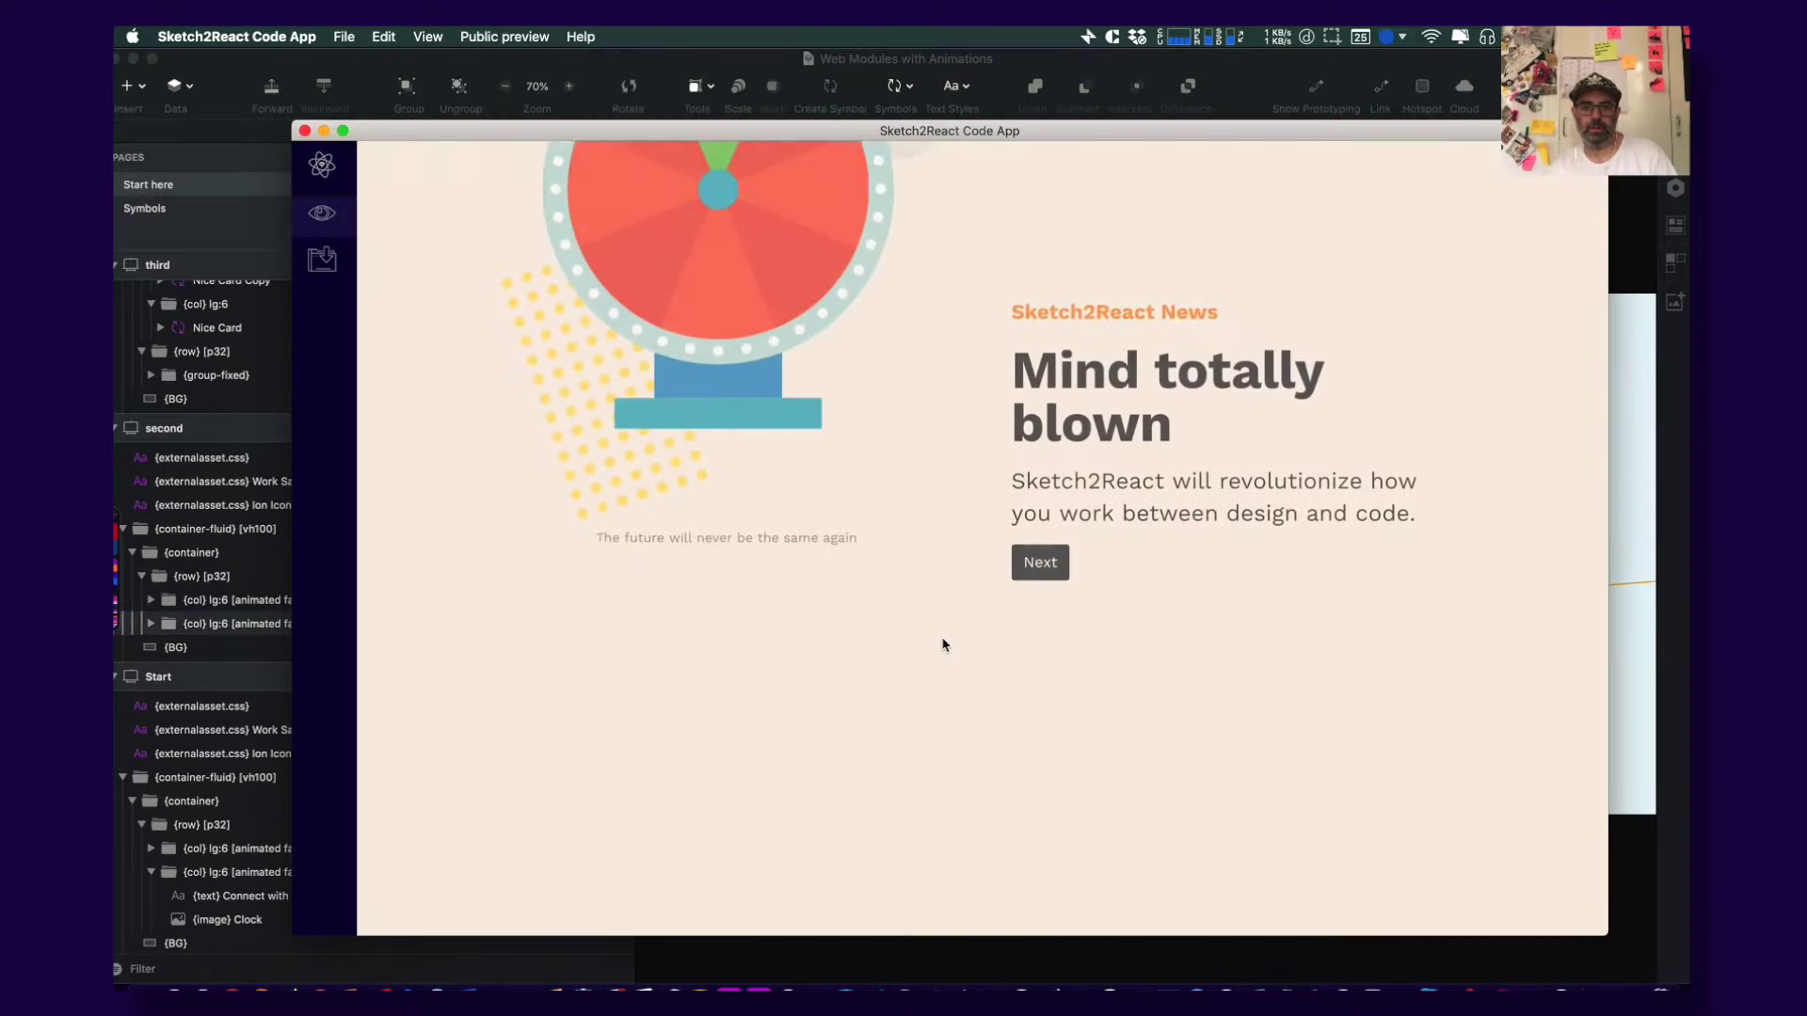
left_click(1041, 486)
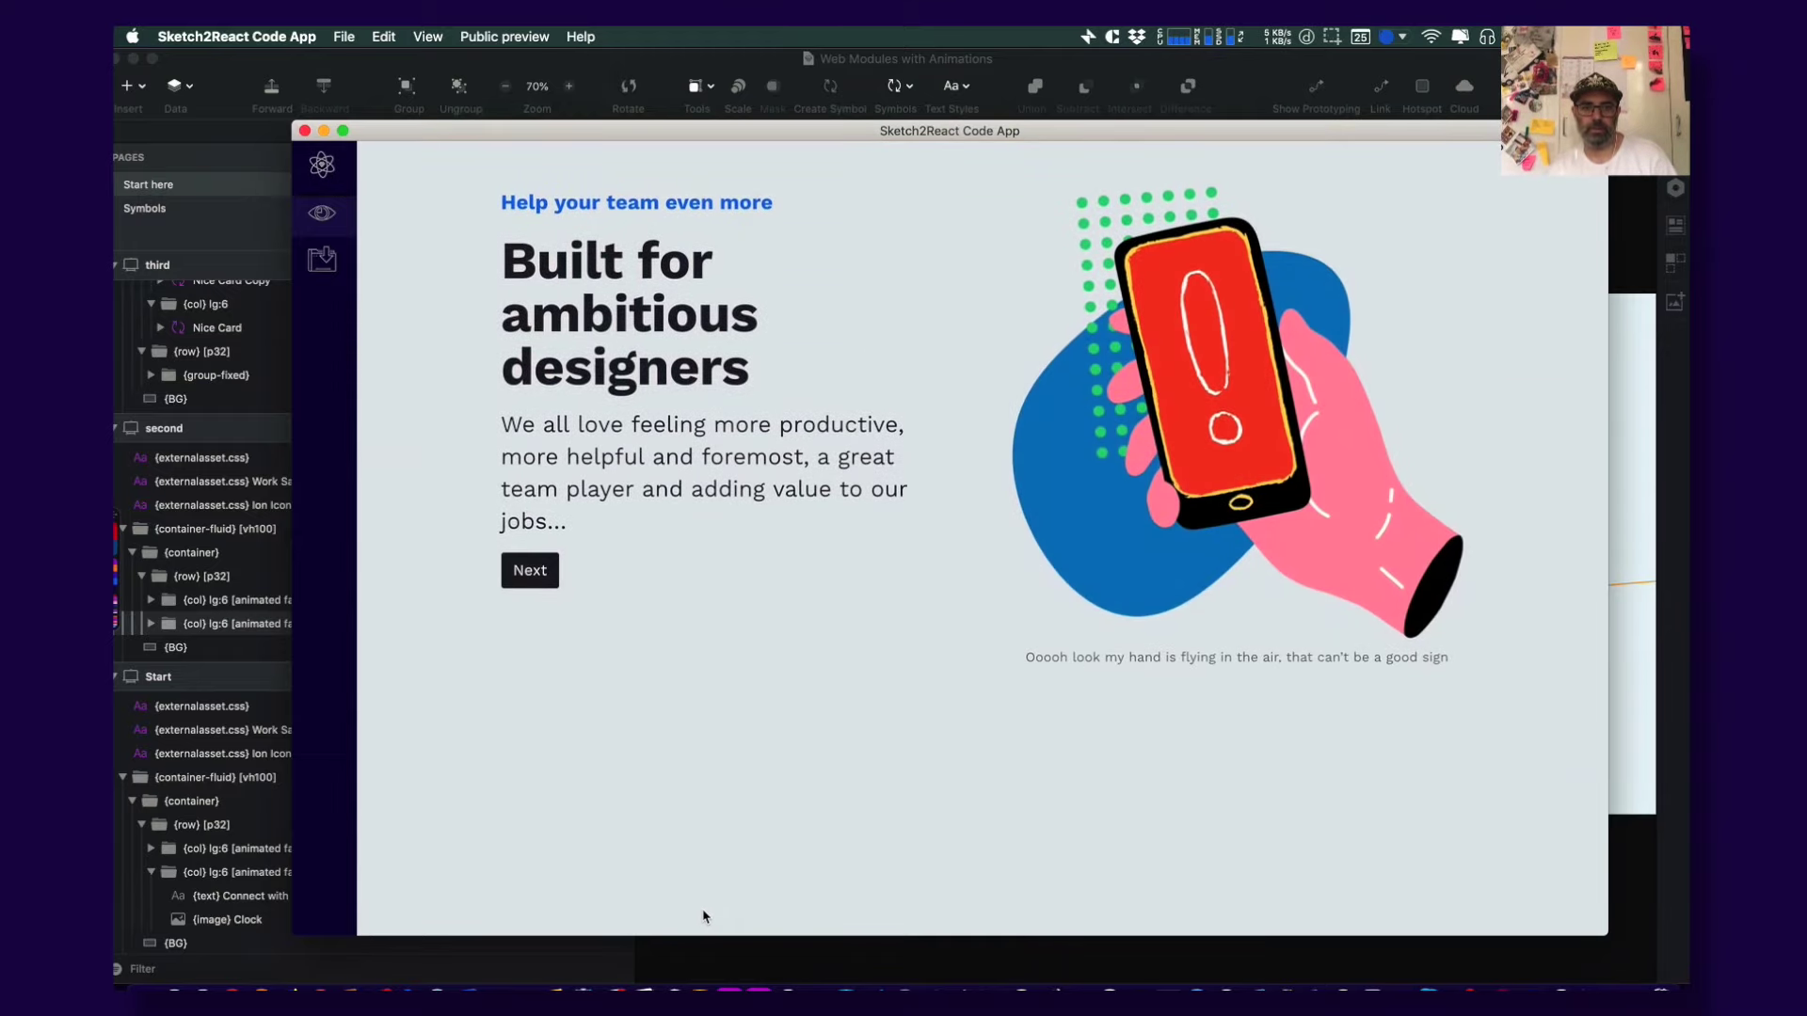
left_click(530, 570)
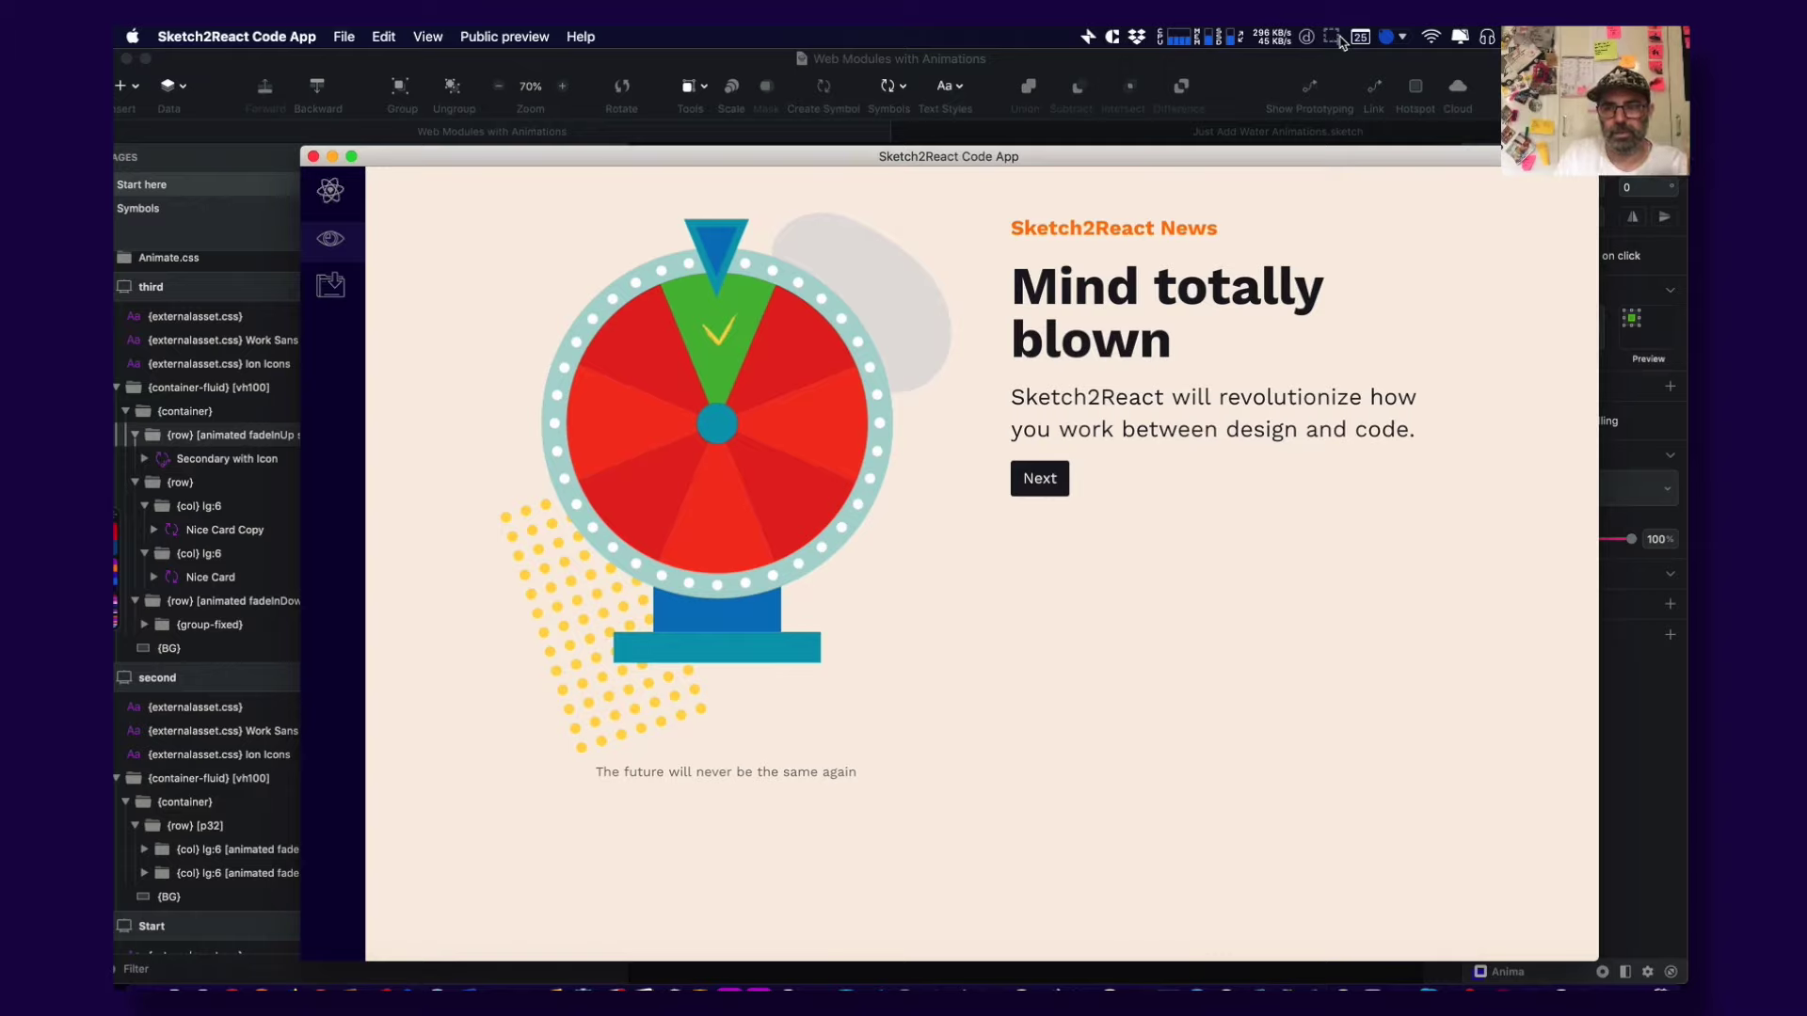
Add the previewed Start artboard to the export bundle in the Code App
key("super+s")
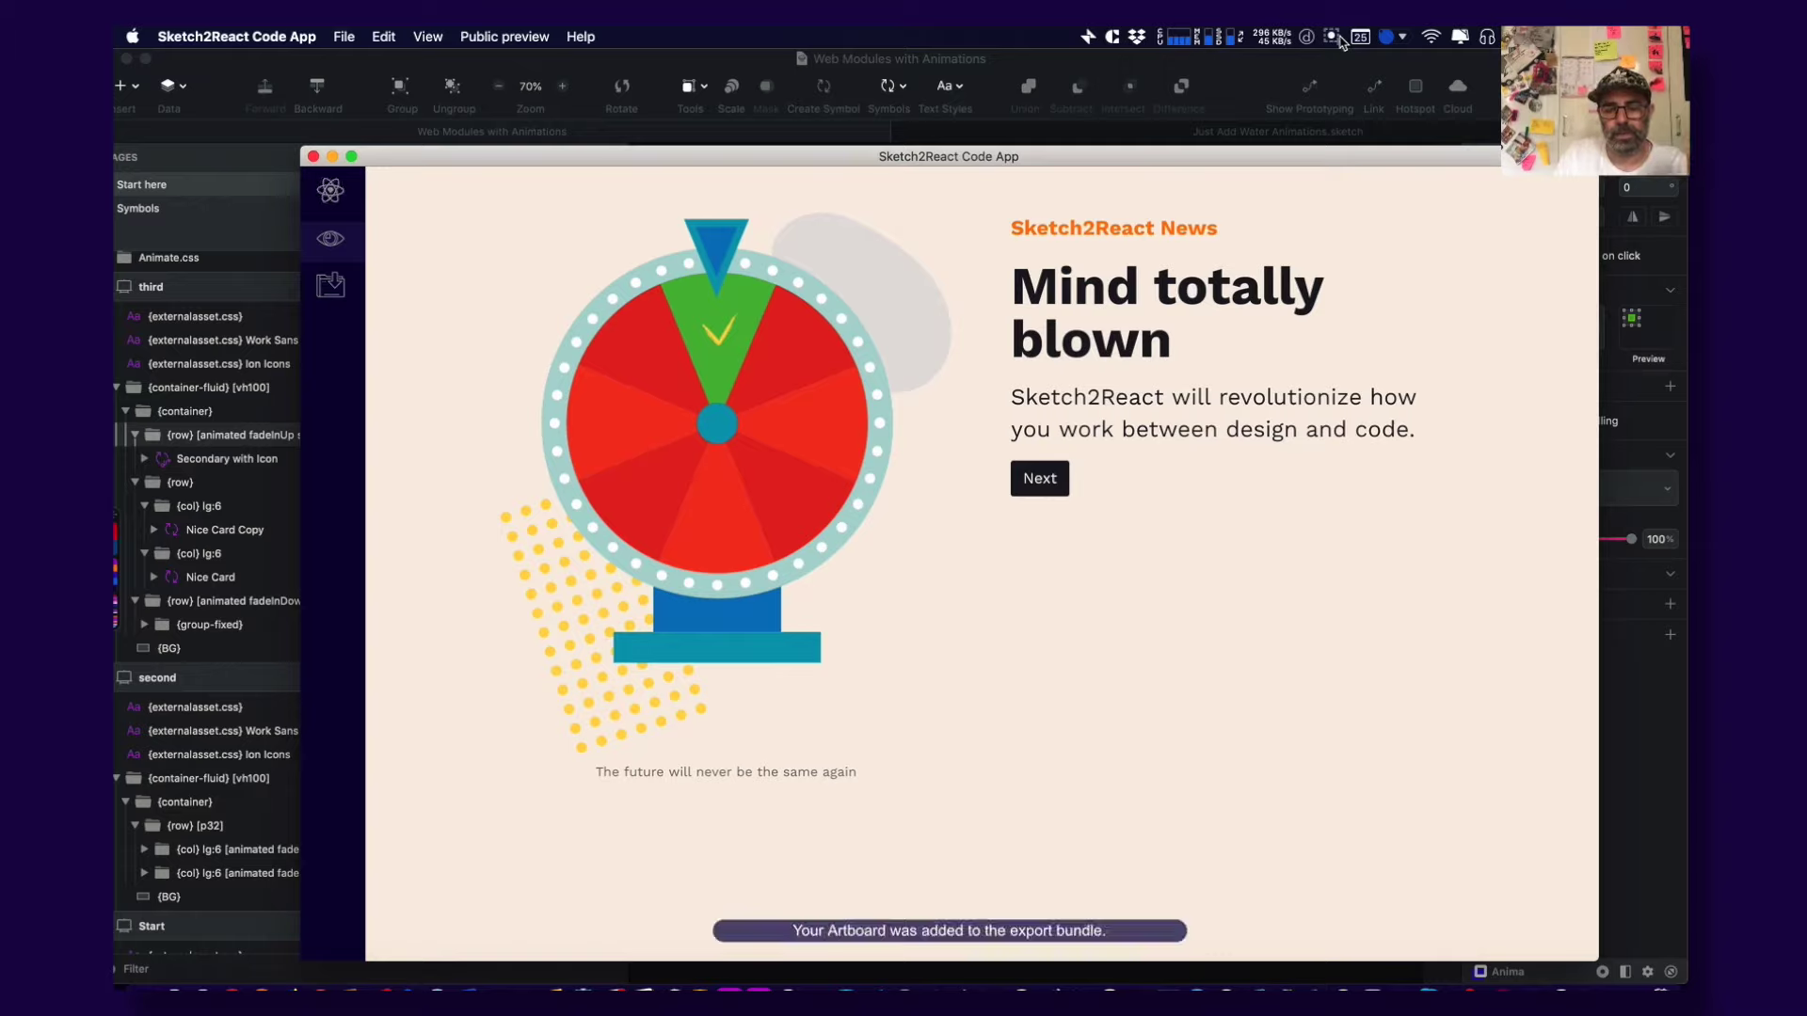